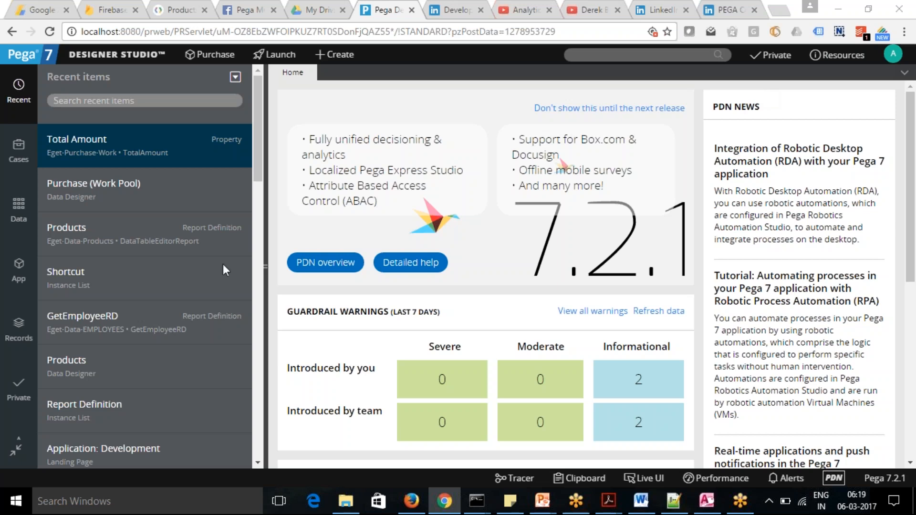
Expand the Purchase case type in the application explorer to view its rule categories.
left_click(18, 271)
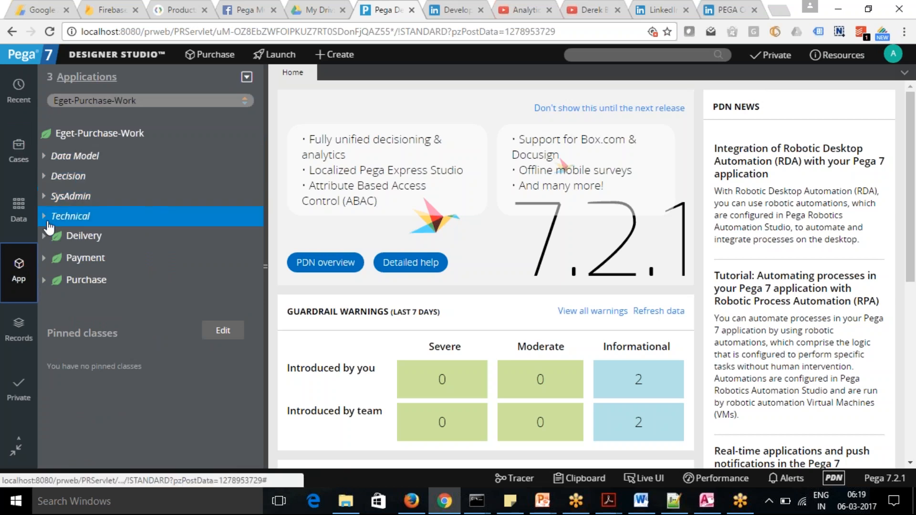
left_click(43, 281)
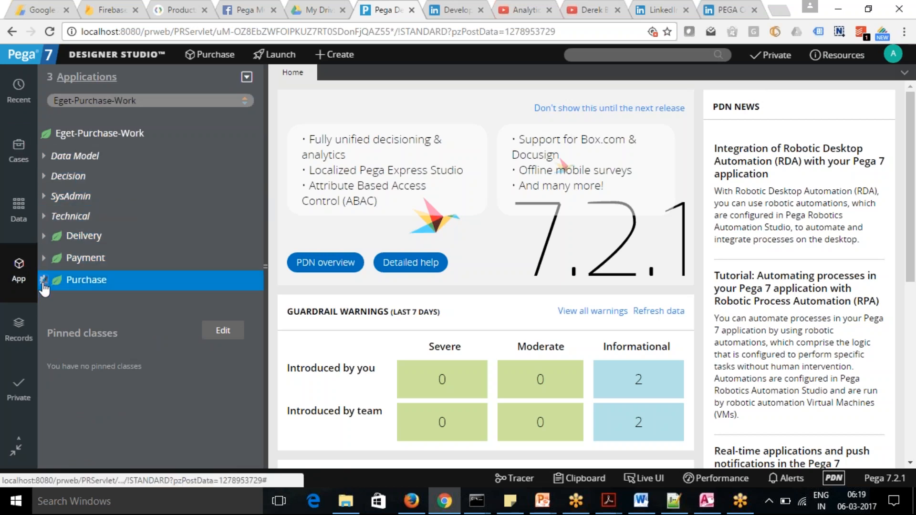
mouse_move(257, 217)
left_mouse_down()
mouse_move(256, 249)
mouse_move(254, 204)
left_mouse_up()
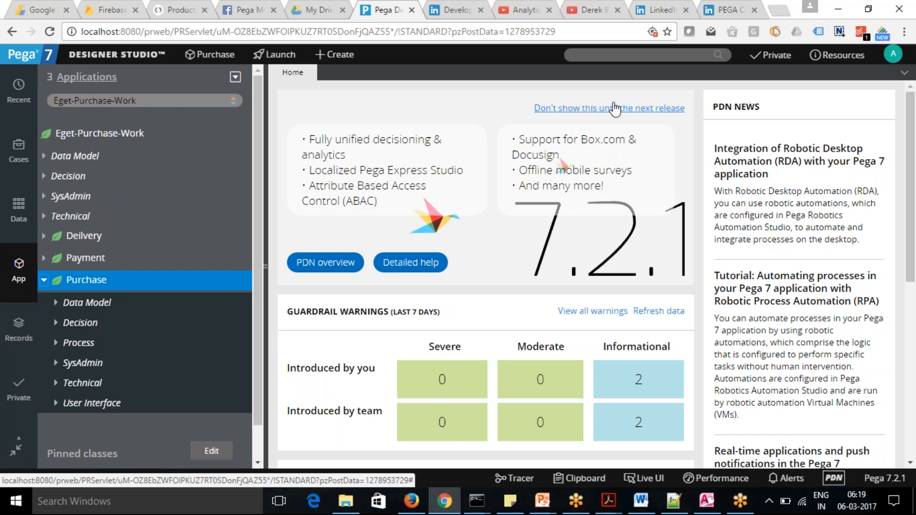
left_click(631, 55)
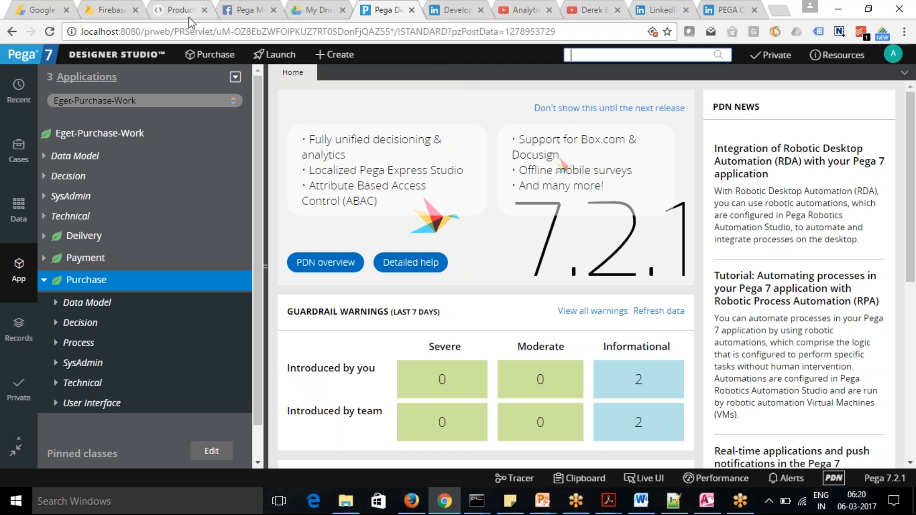
left_click(137, 56)
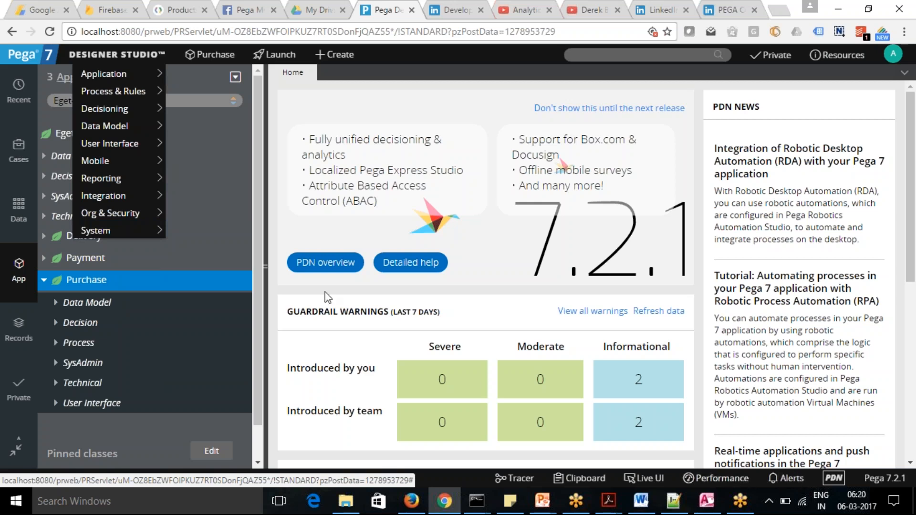
mouse_move(105, 233)
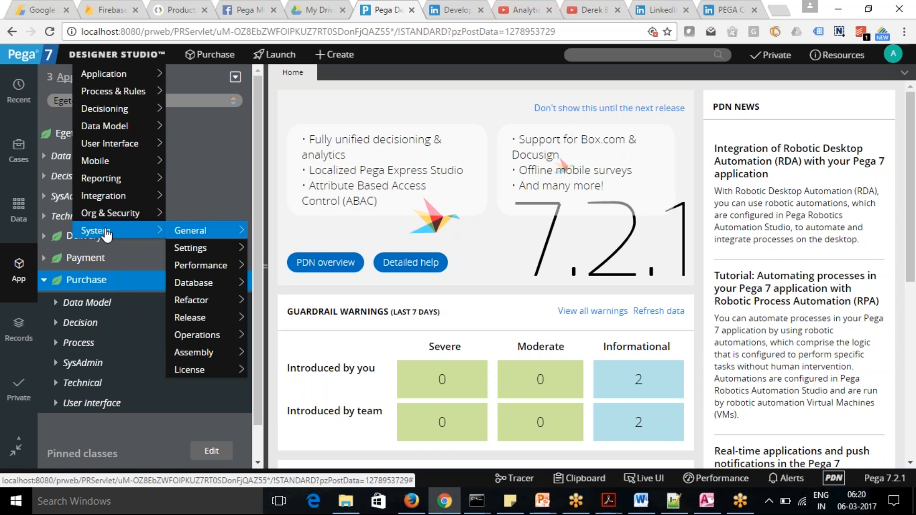
mouse_move(208, 290)
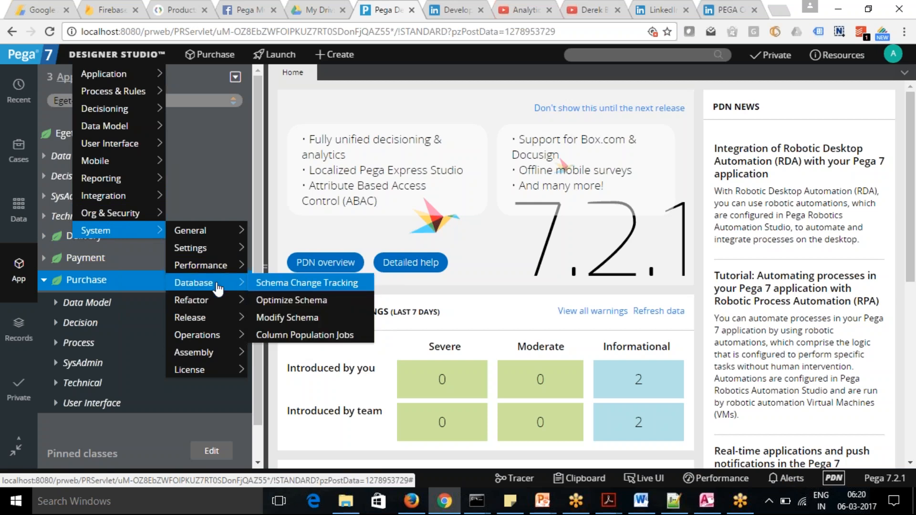
mouse_move(220, 342)
mouse_move(131, 217)
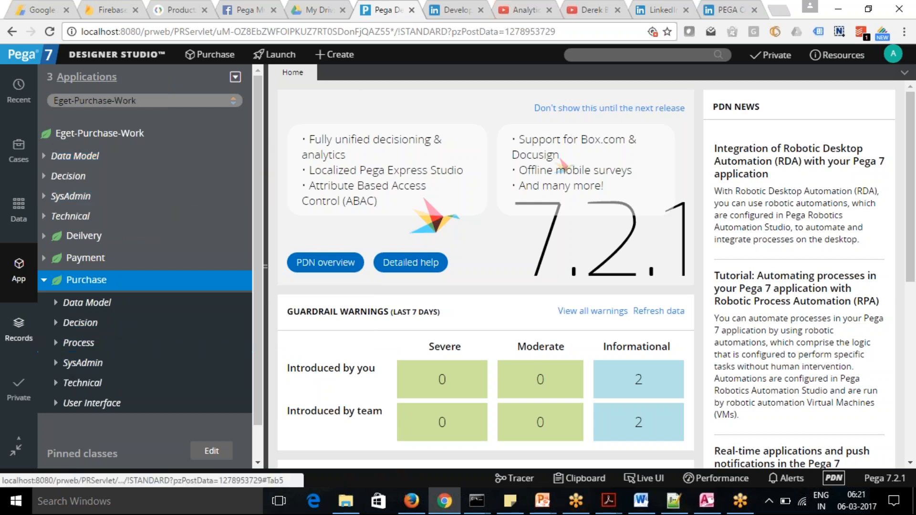
List the report definition records and open GetEmployeeRD, which applies to Eget-Data-EMPLOYEES.
left_click(19, 327)
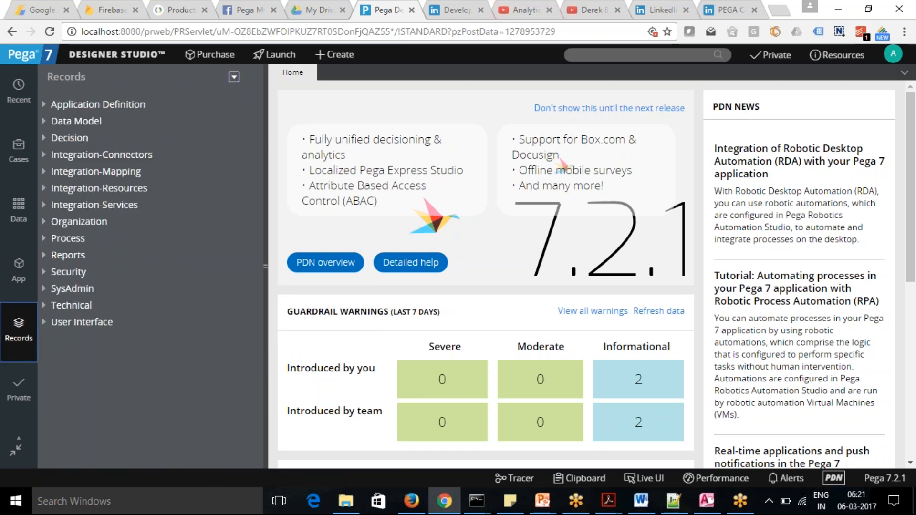
left_click(44, 256)
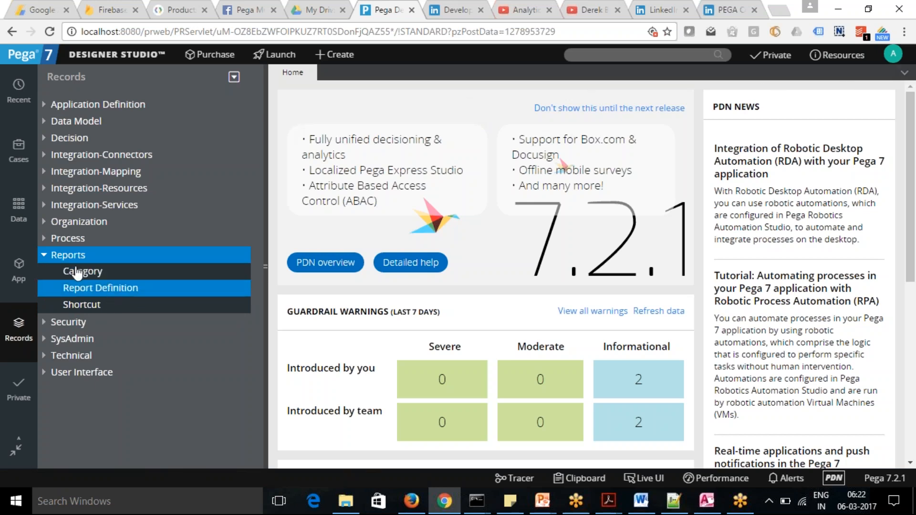
left_click(102, 288)
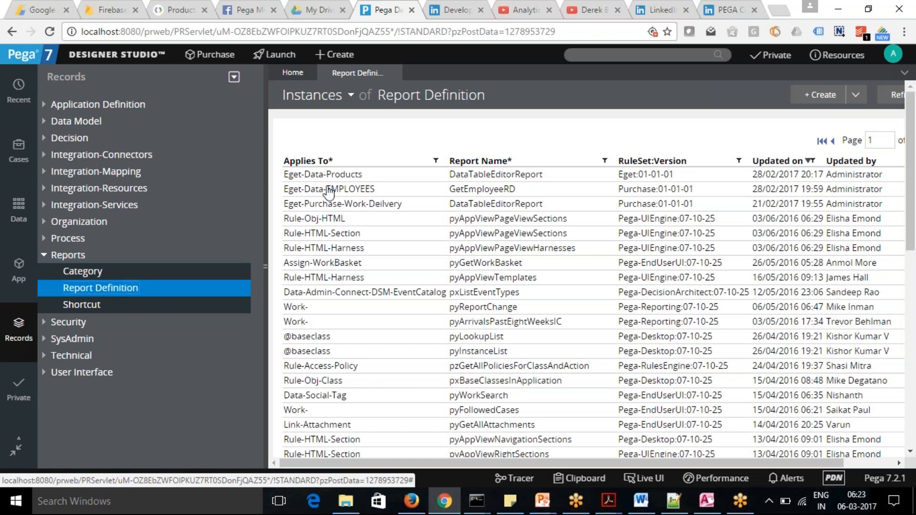
left_click(481, 193)
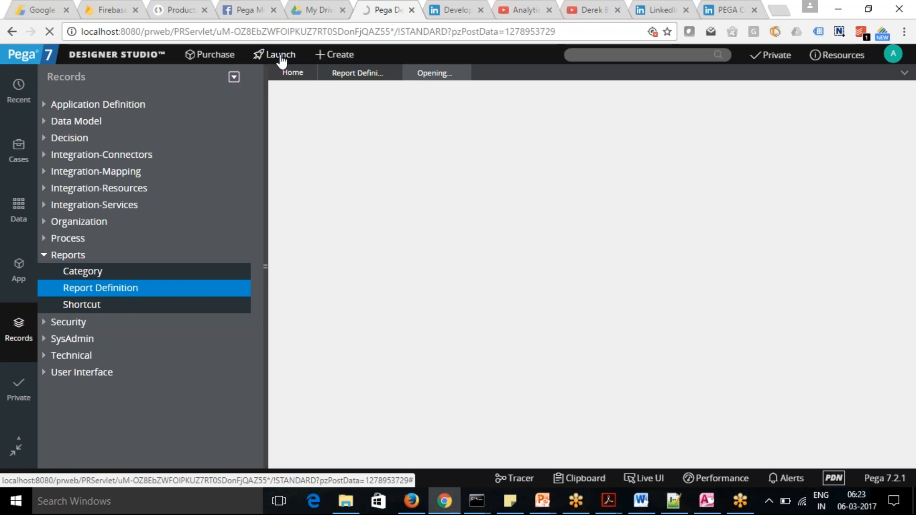
Close the Facebook, My Drive, Product, LinkedIn Developers and two YouTube browser tabs, and return to Pega Designer Studio.
left_click(274, 9)
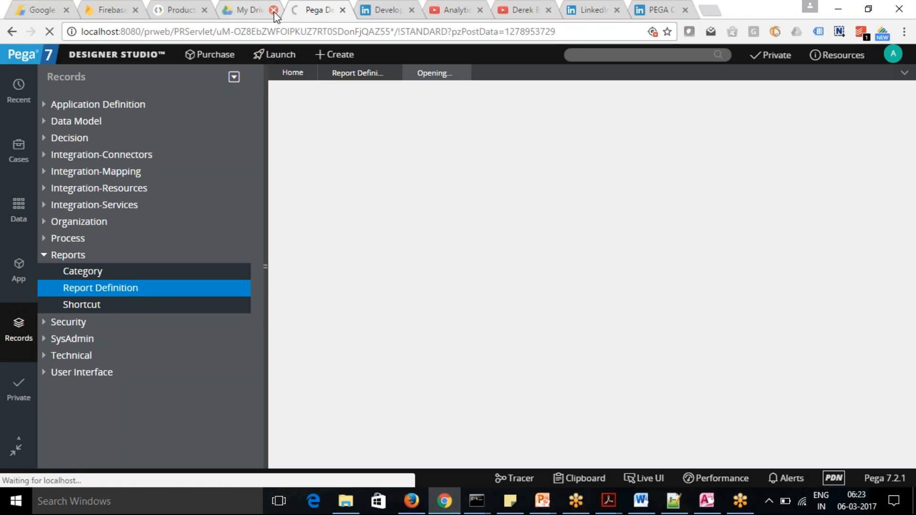
left_click(273, 10)
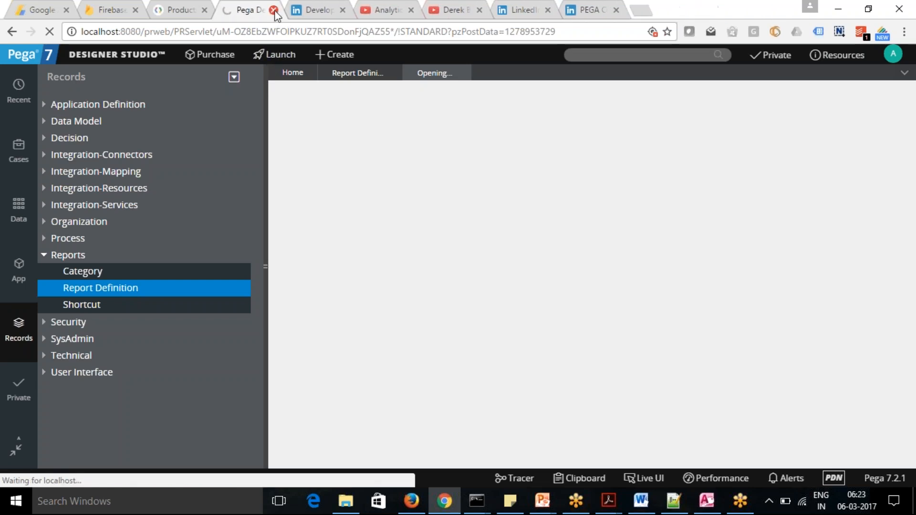
left_click(204, 10)
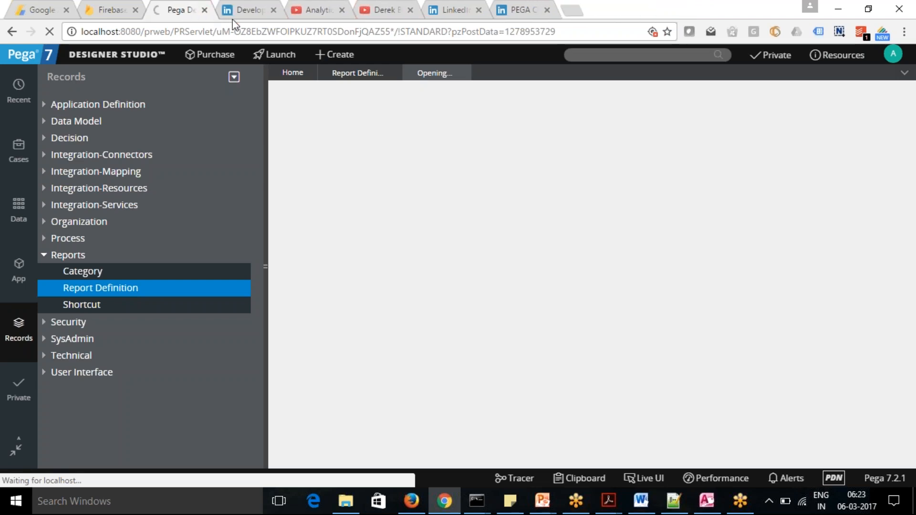
left_click(253, 14)
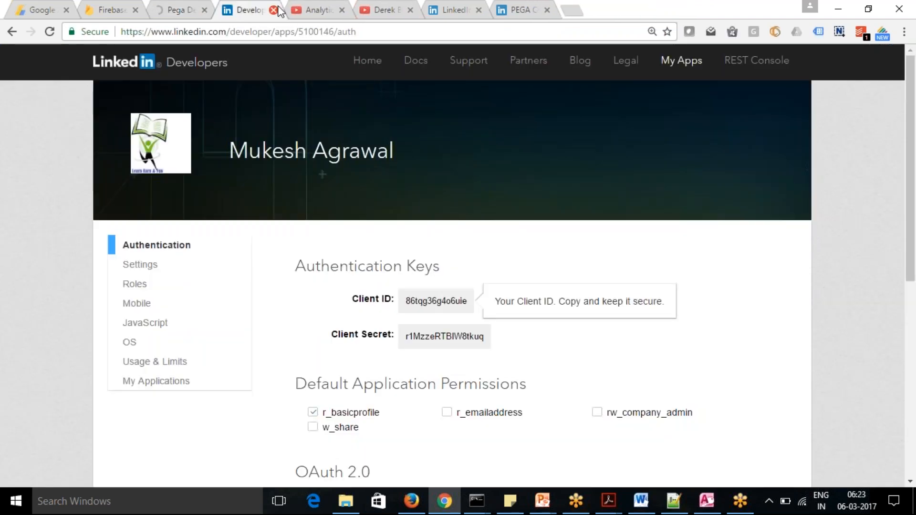
left_click(274, 11)
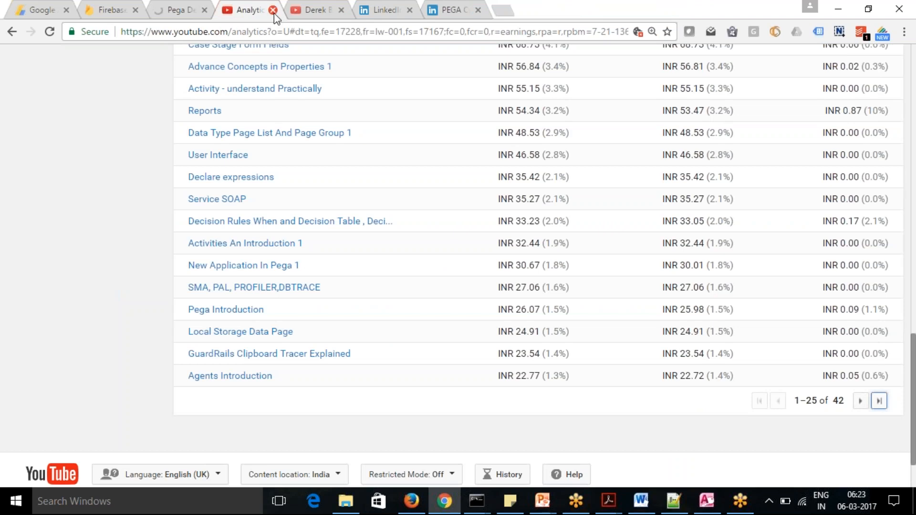
left_click(273, 10)
left_click(273, 10)
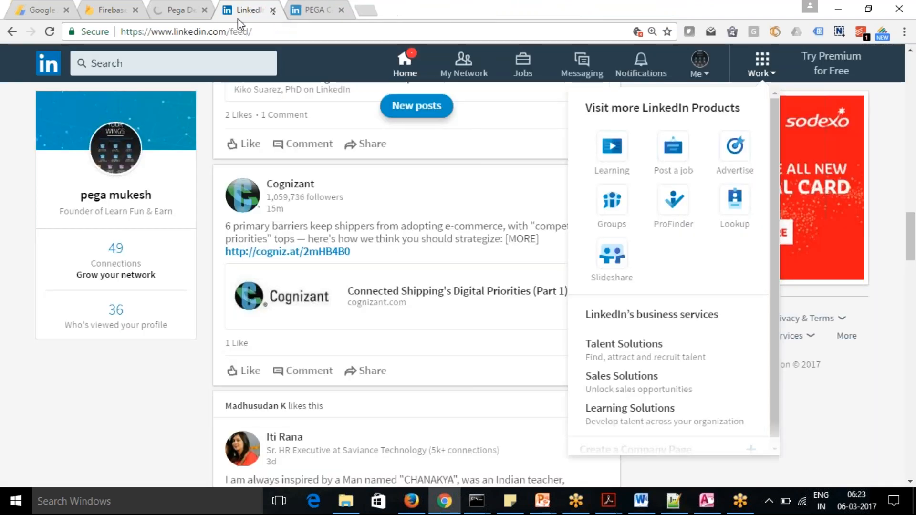
left_click(178, 12)
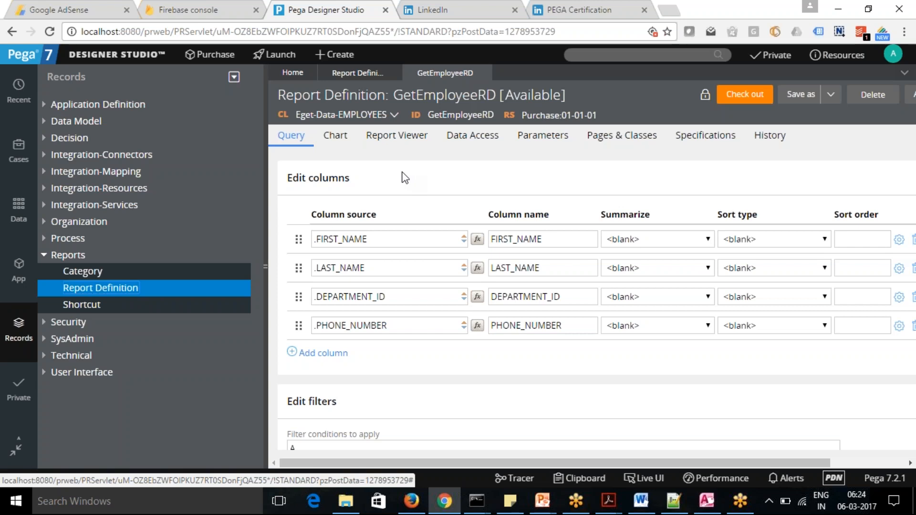
Examine GetEmployeeRD's chart editor, query columns and filter conditions.
left_click(342, 149)
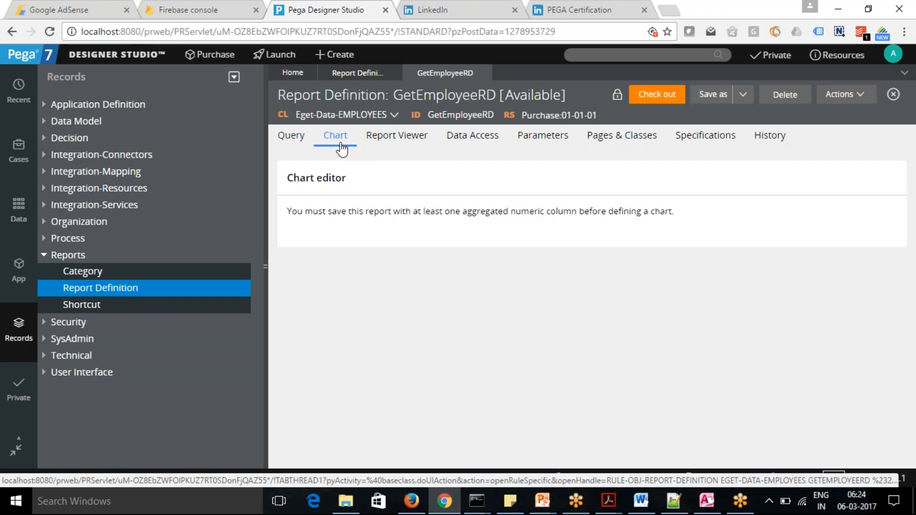
left_click(295, 136)
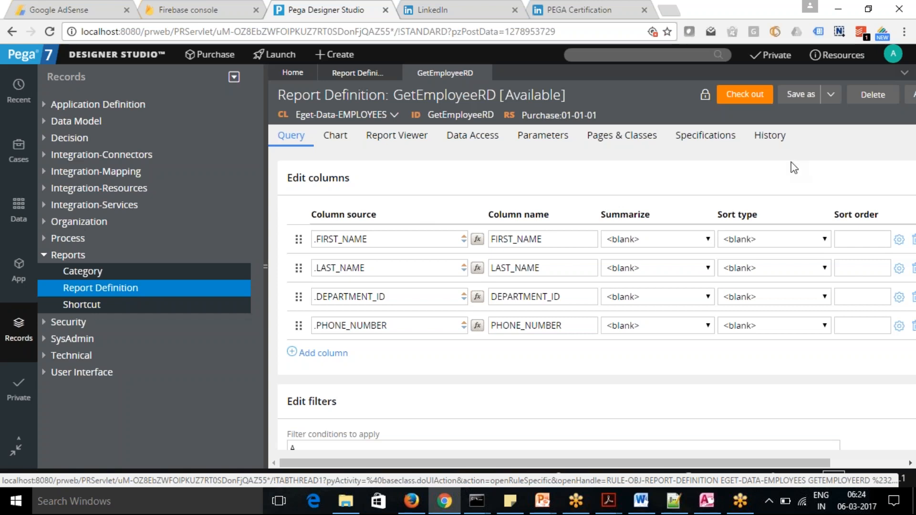
key("ctrl+minus")
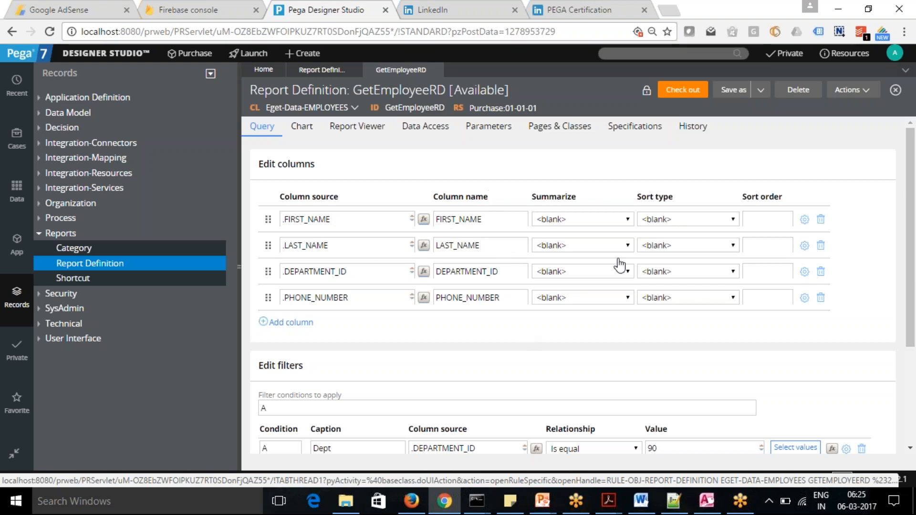
left_click_drag(348, 272, 274, 272)
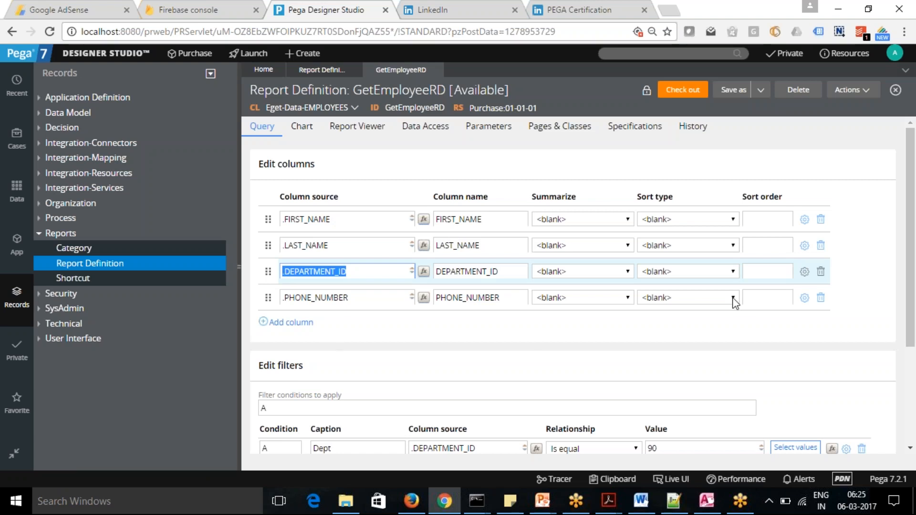
left_click(855, 202)
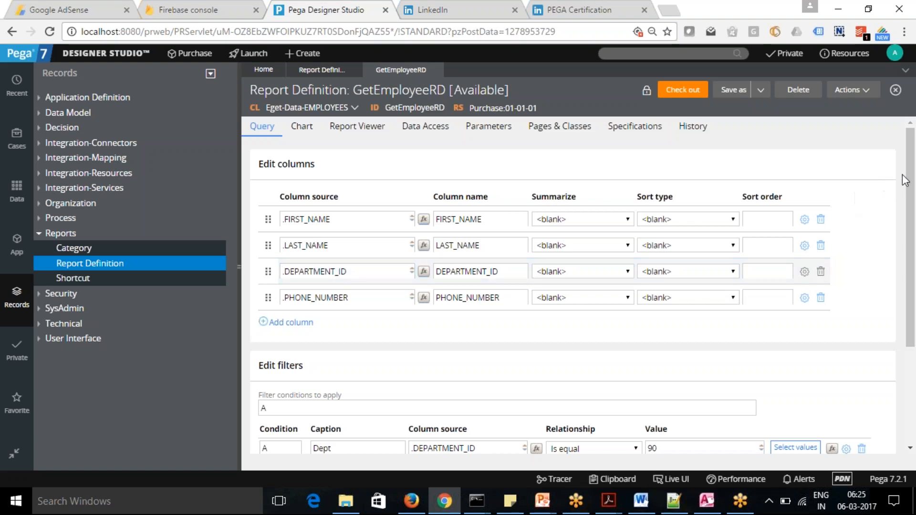
left_click_drag(913, 170, 912, 175)
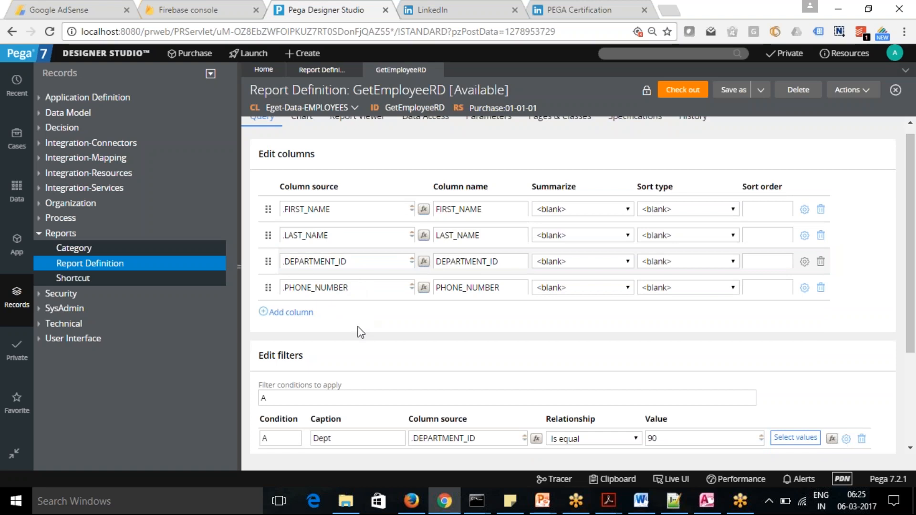
left_click_drag(914, 253, 915, 301)
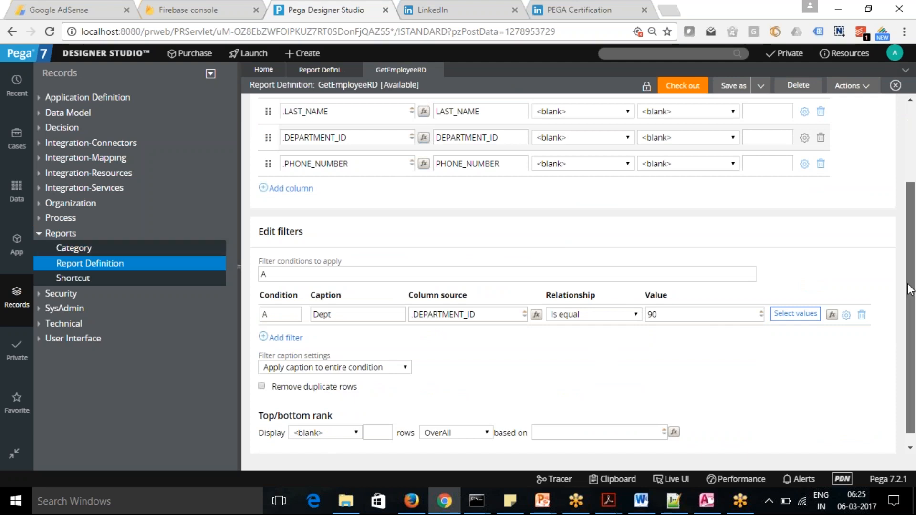
left_click_drag(911, 287, 911, 233)
left_click_drag(306, 309, 255, 310)
left_click(401, 300)
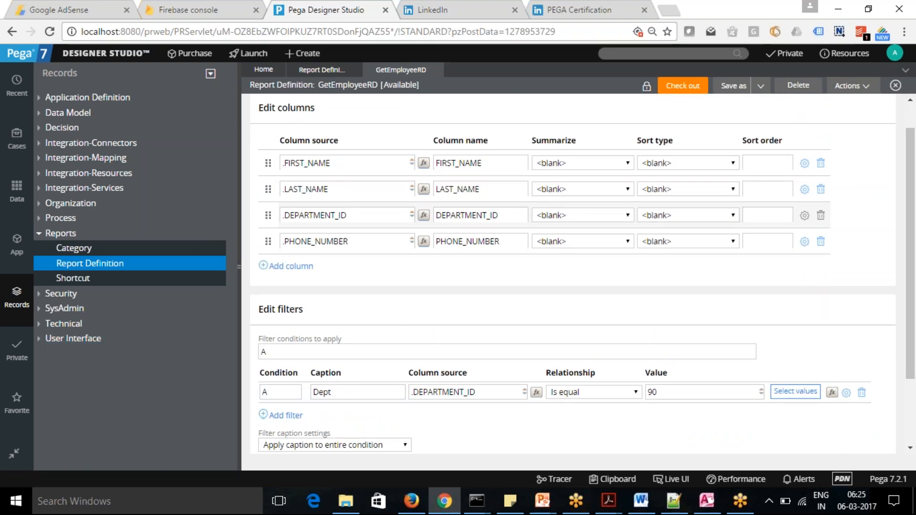
Add filter condition B with the caption Days and start its column source with a dot.
scroll(911, 235, "down", 1)
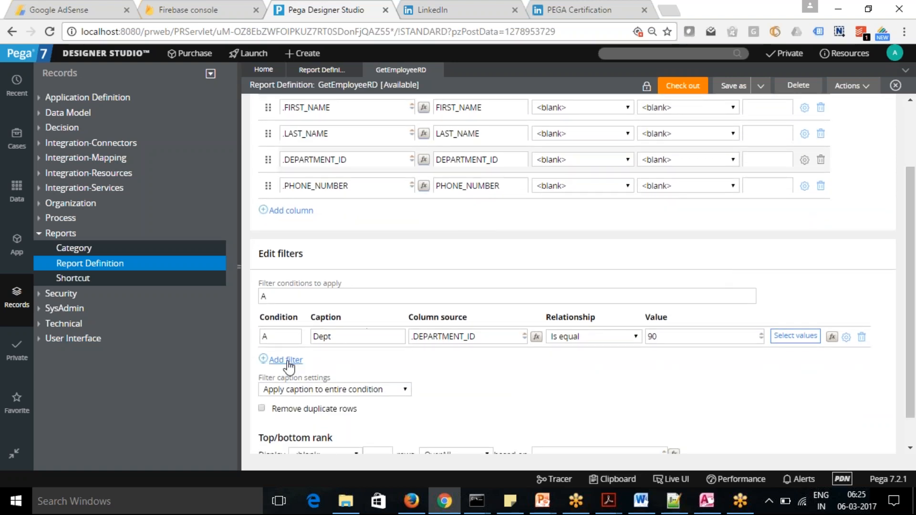
left_click(286, 360)
left_click(343, 358)
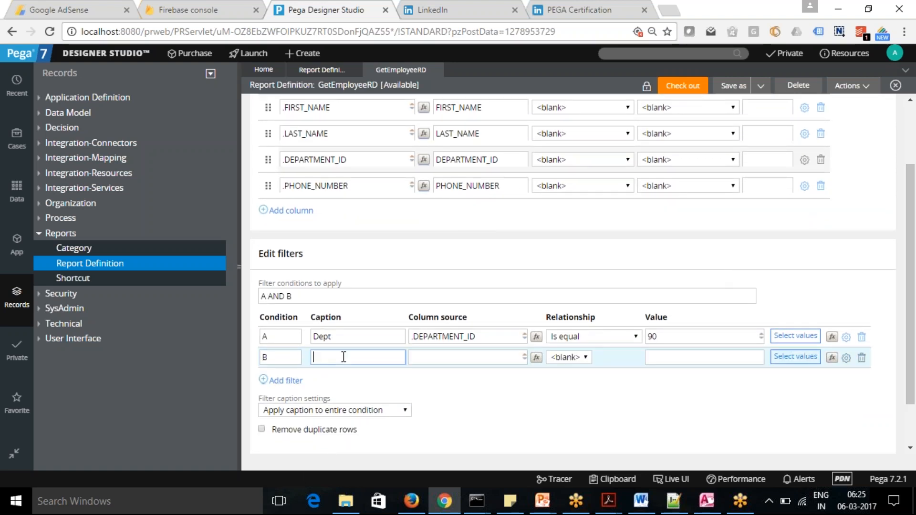
type("Daya")
key("BackSpace")
type("s")
key("Tab")
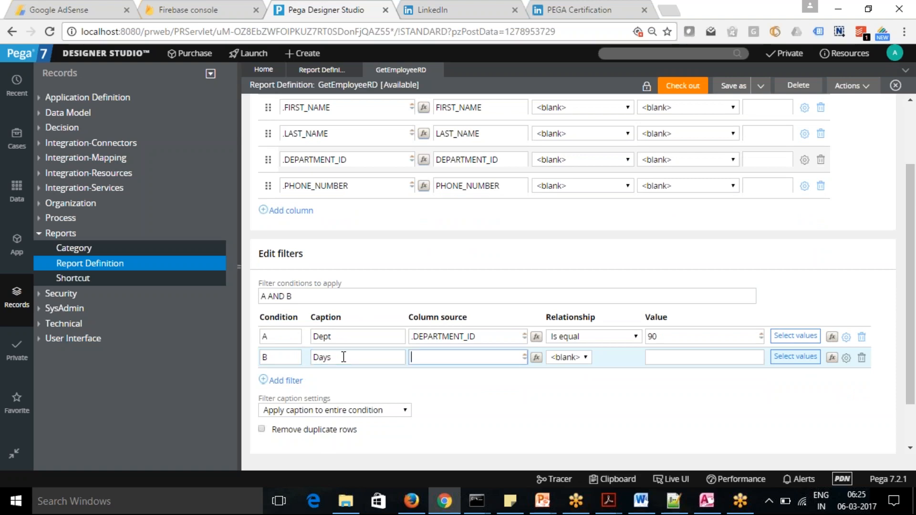
type(".")
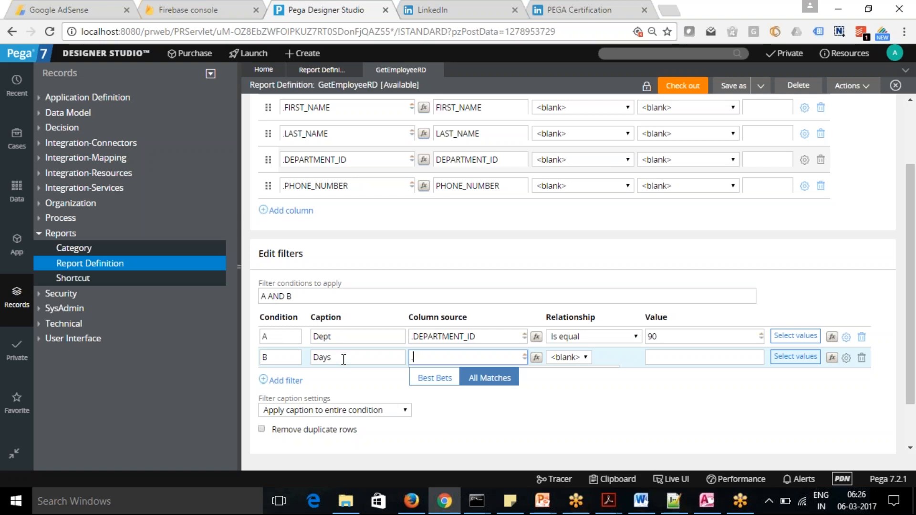
Launch the Start Database desktop app from Windows and minimize its console window.
left_click(96, 501)
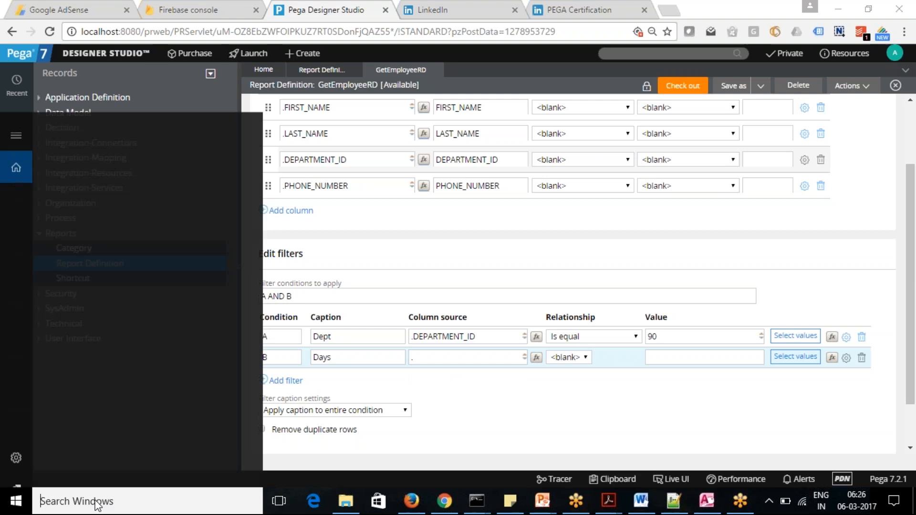
type("Start")
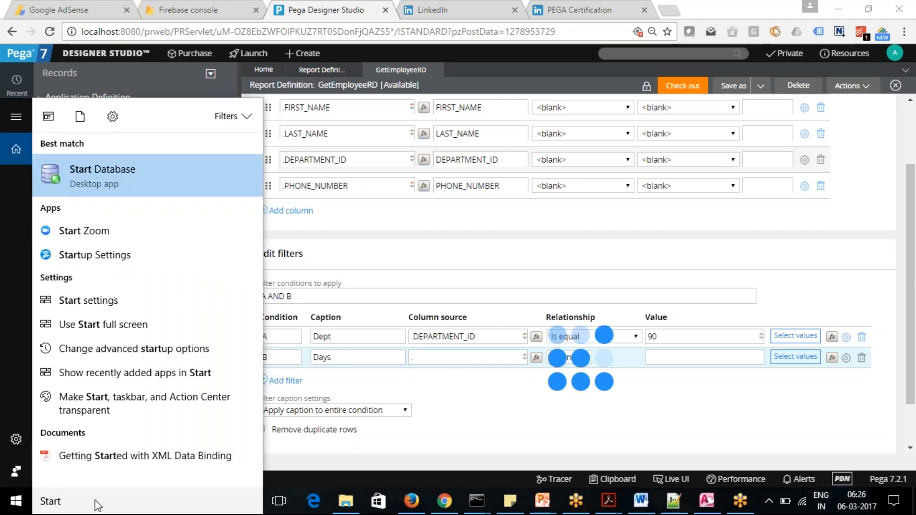
left_click(95, 191)
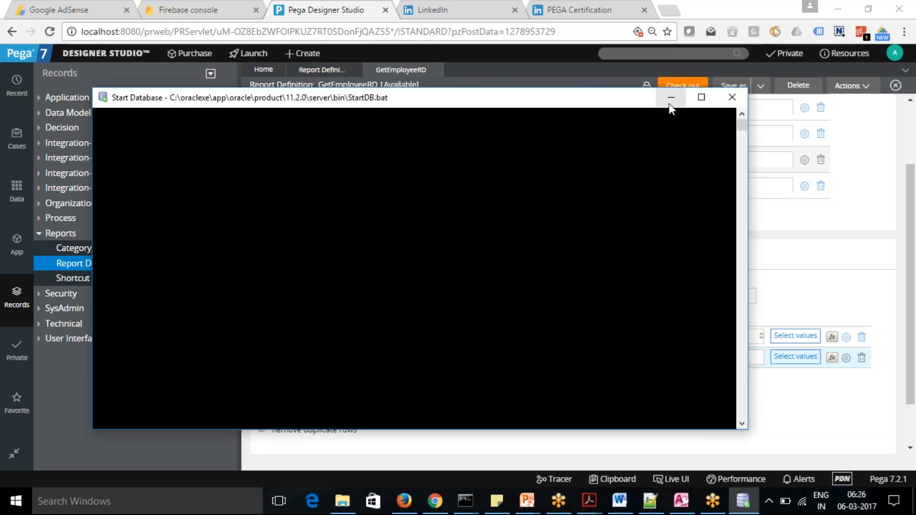
left_click(669, 103)
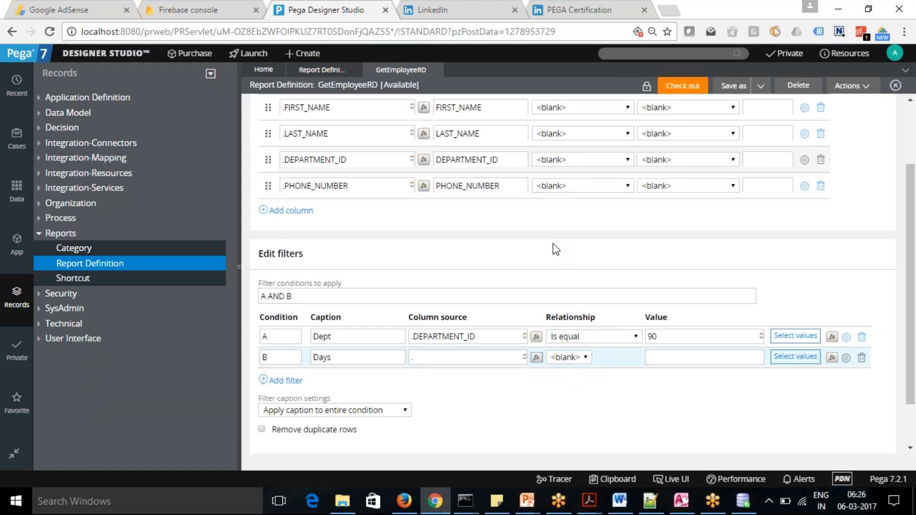
Check the startup progress in the Start Database console and minimize its window again.
left_click(479, 359)
left_click(743, 502)
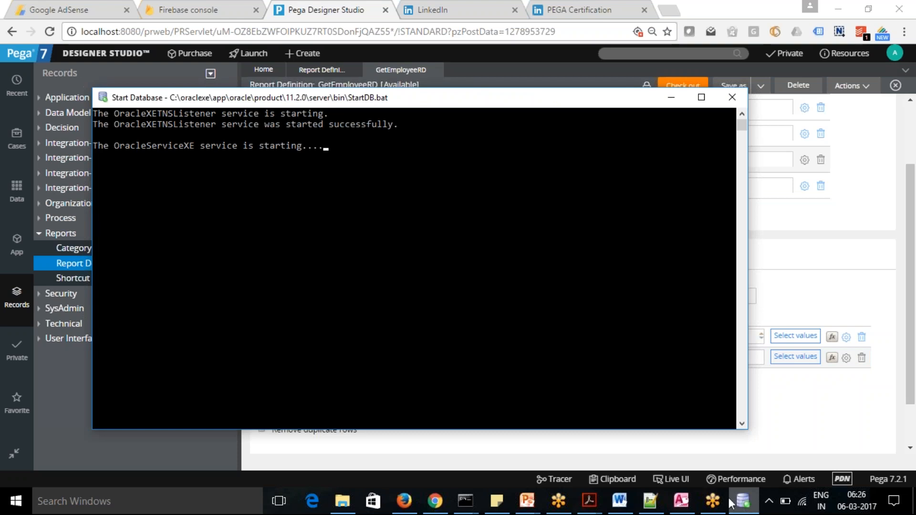
left_click(673, 101)
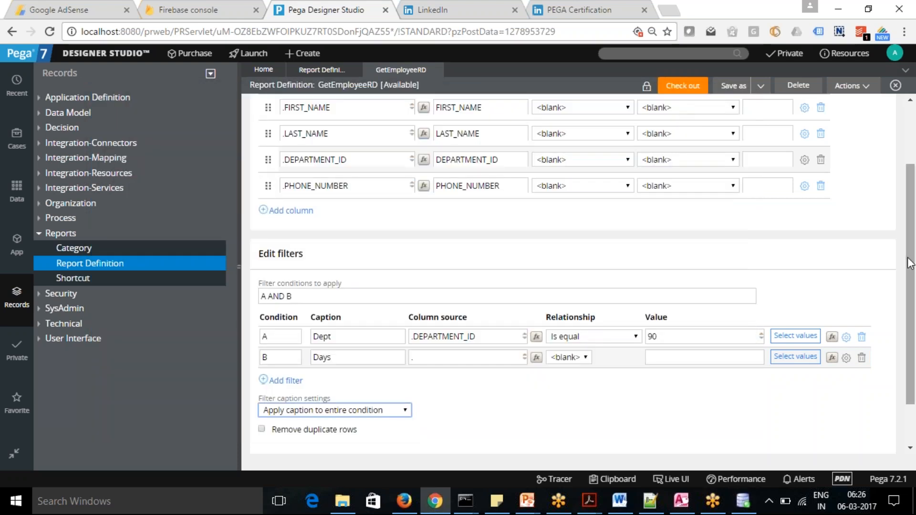
Examine the available values, valid values and calculation builder offered for filter condition B's value, leaving each without changes.
scroll(912, 267, "down", 1)
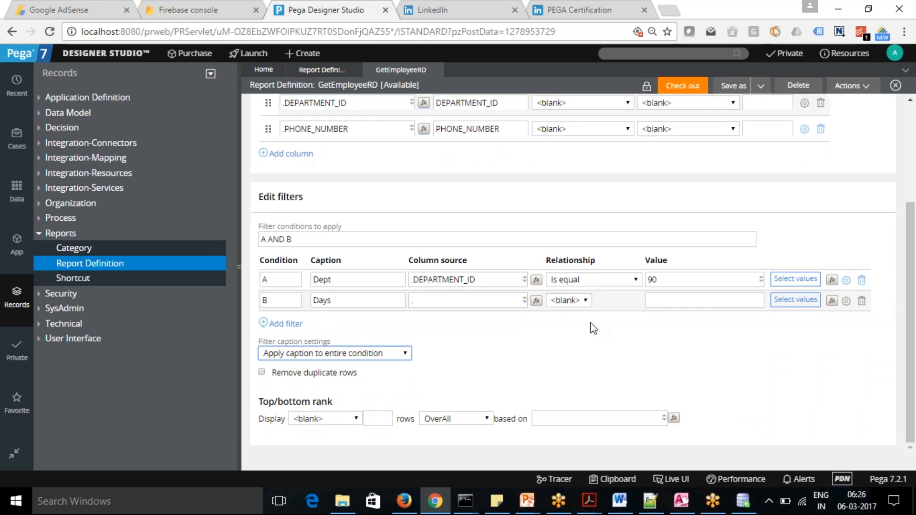
left_click(794, 301)
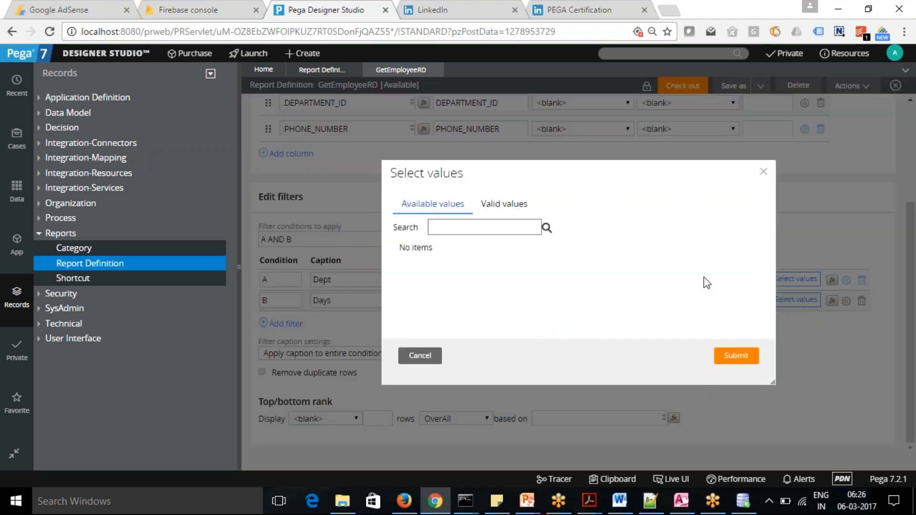
left_click(501, 204)
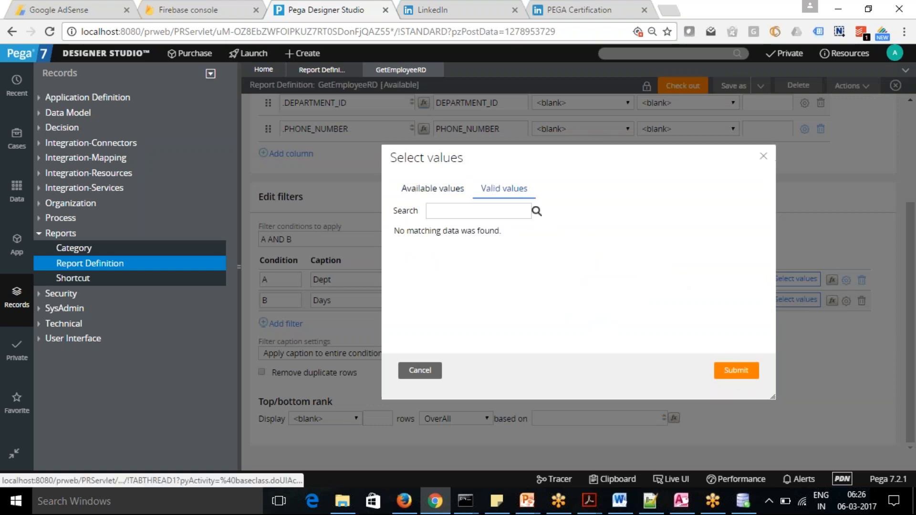
left_click(764, 156)
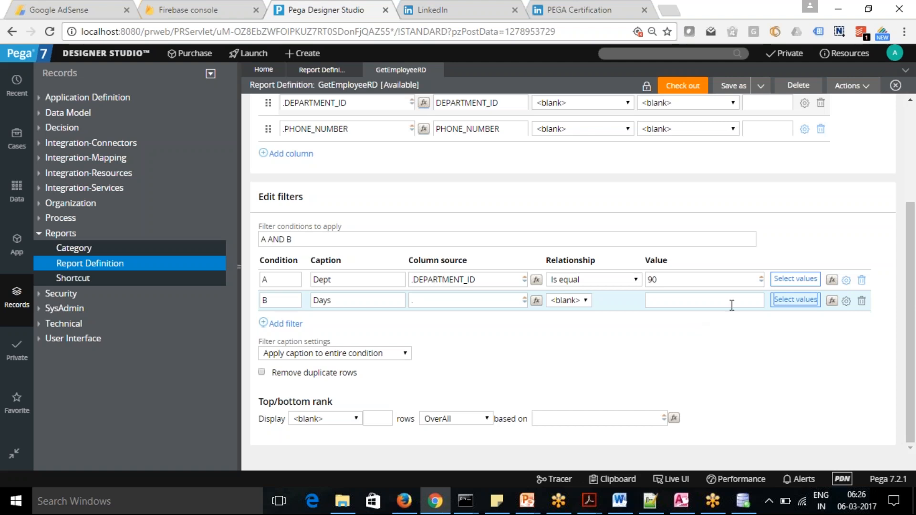
left_click(832, 302)
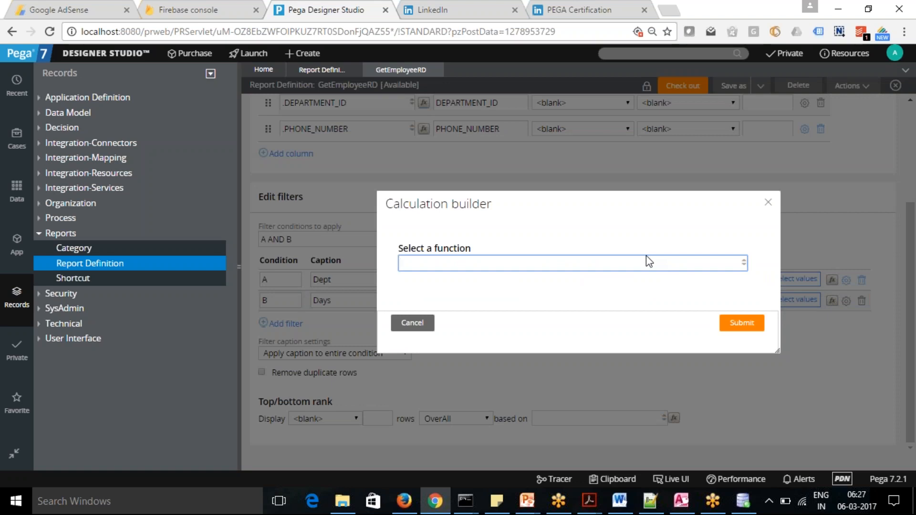
left_click(413, 323)
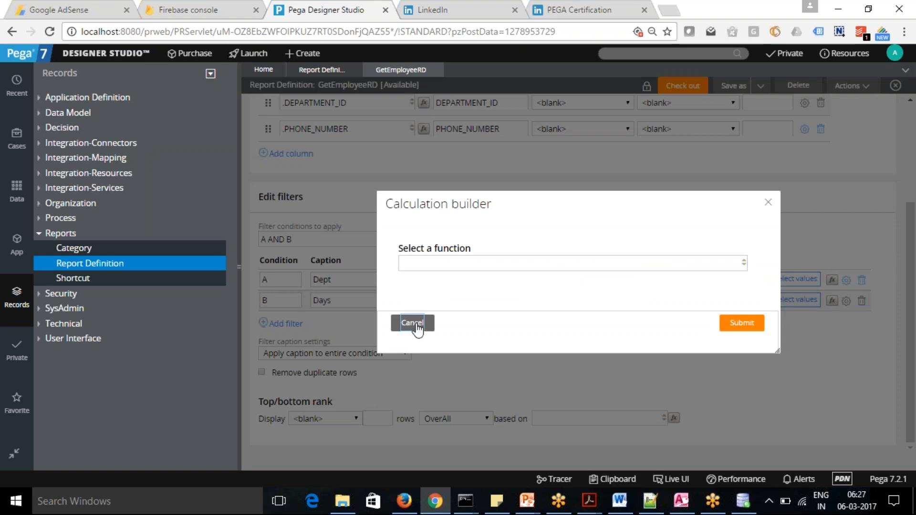
Check condition B's column source suggestions, then bring up the Start Database console and close it.
left_click(479, 304)
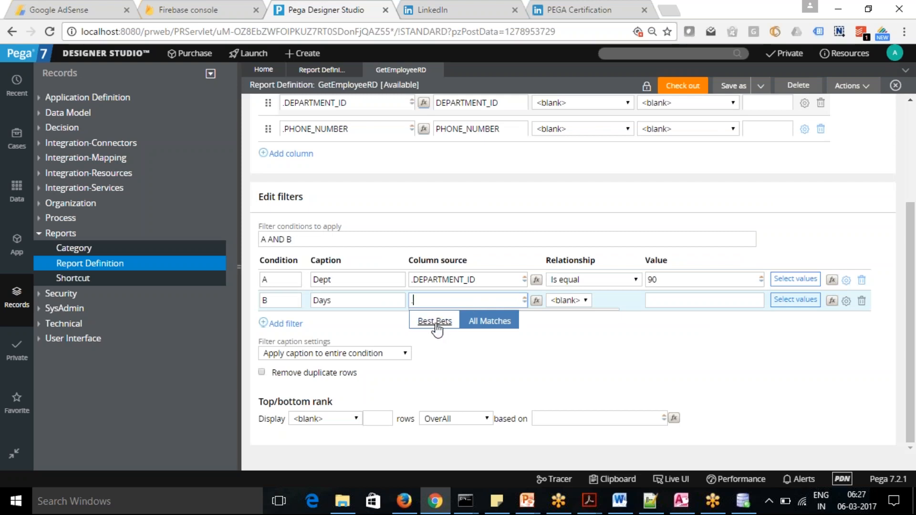
left_click(467, 373)
left_click(733, 494)
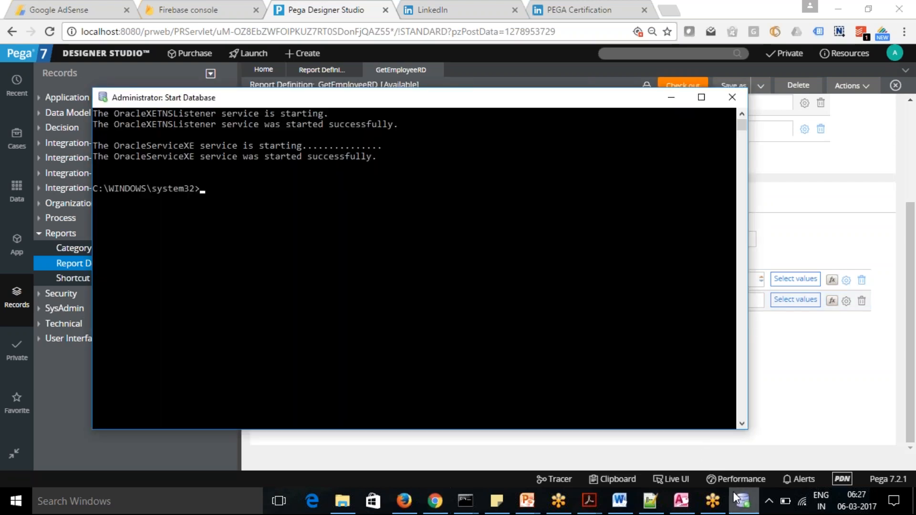
left_click(732, 97)
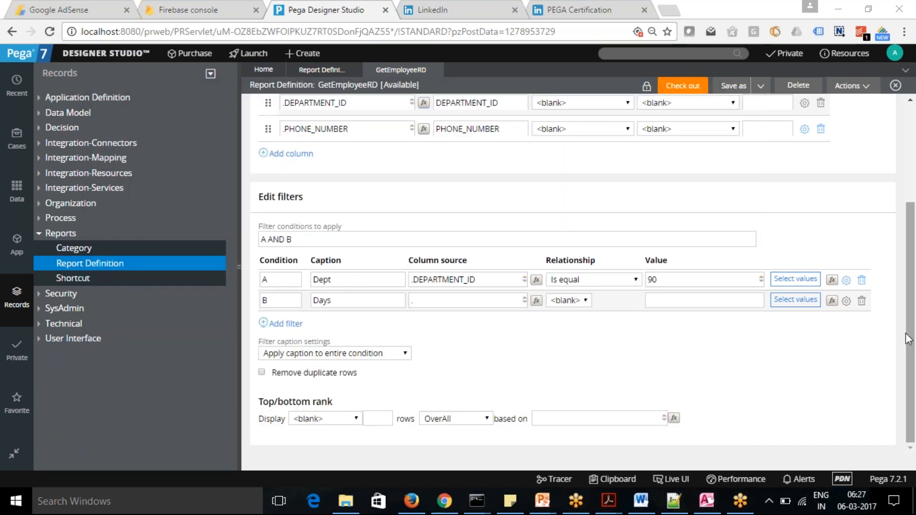
Set condition B's column source to .EMPLOYEE_ID from the full list of matching properties.
left_click_drag(910, 338, 908, 257)
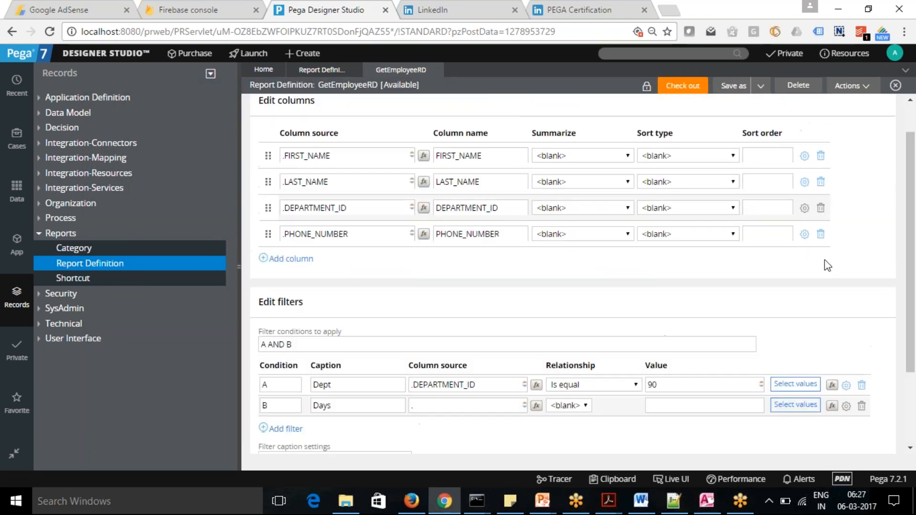
left_click(438, 401)
type(".")
left_click_drag(913, 353, 914, 408)
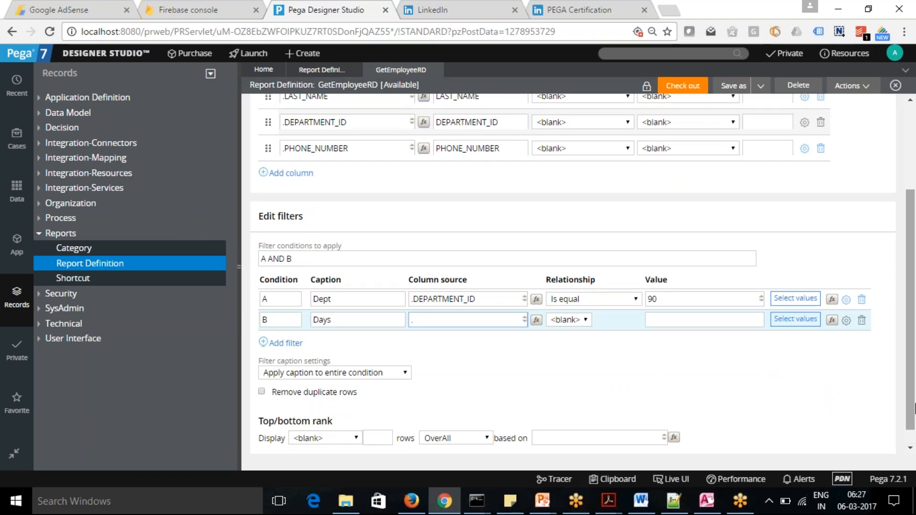
key("Down")
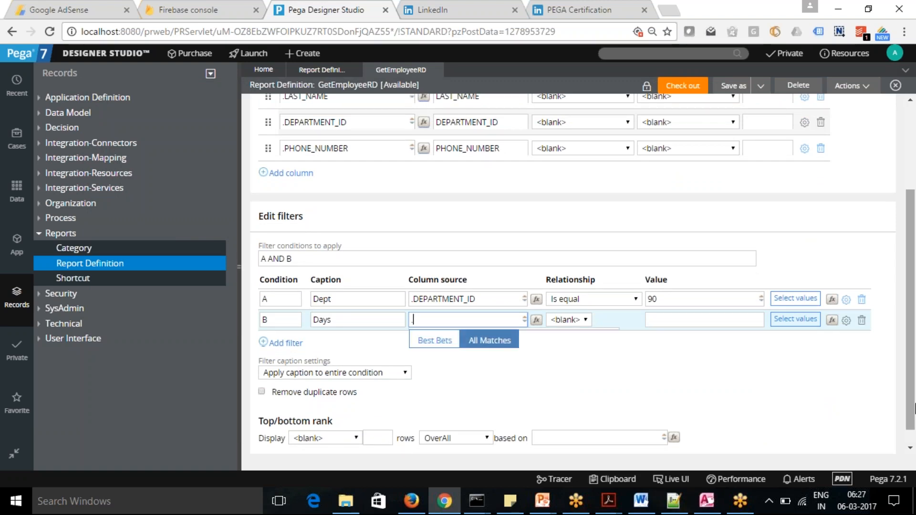
key("BackSpace")
left_click(490, 343)
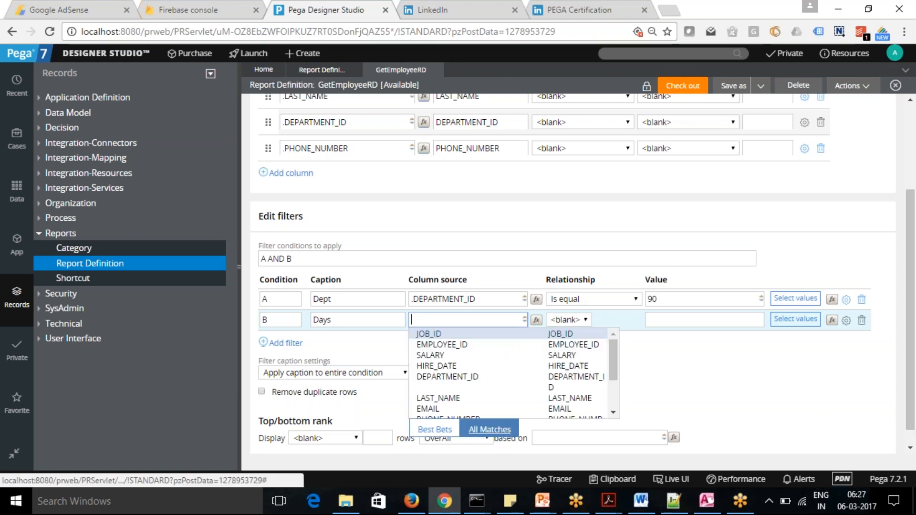
left_click(491, 344)
left_click(493, 324)
Clear condition B's column source and retry a dot with the Best Bets and All Matches suggestions.
key("BackSpace")
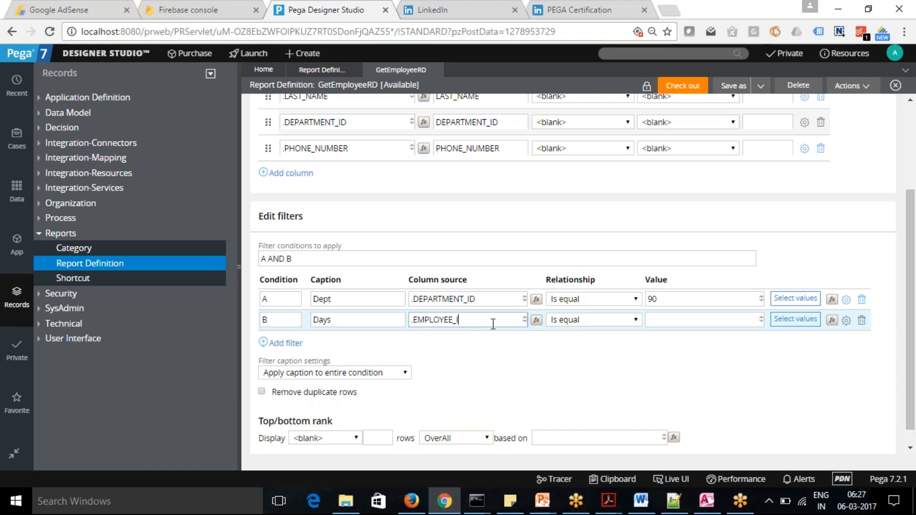
key("BackSpace")
key("BackSpace")
key("BackSpace")
key("BackSpace")
key("BackSpace")
key("BackSpace")
key("BackSpace")
key("BackSpace")
key("BackSpace")
key("BackSpace")
key("BackSpace")
type(".")
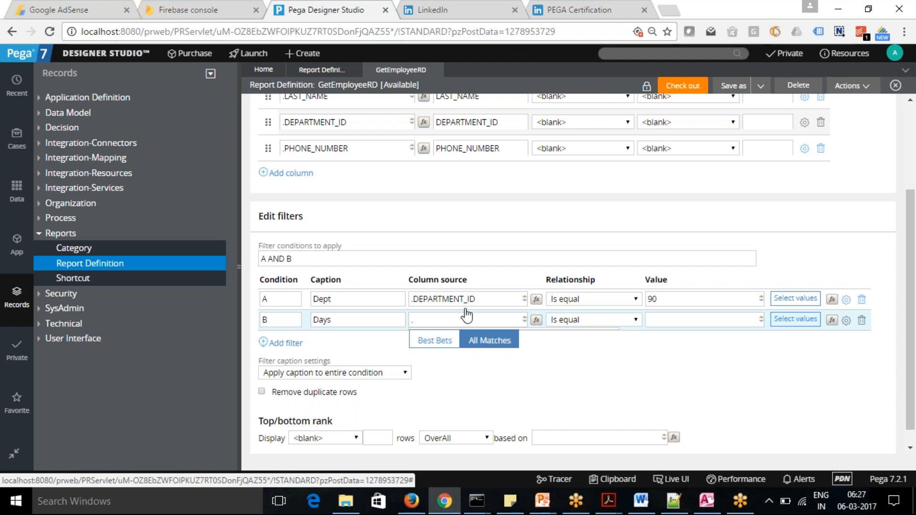
left_click(435, 342)
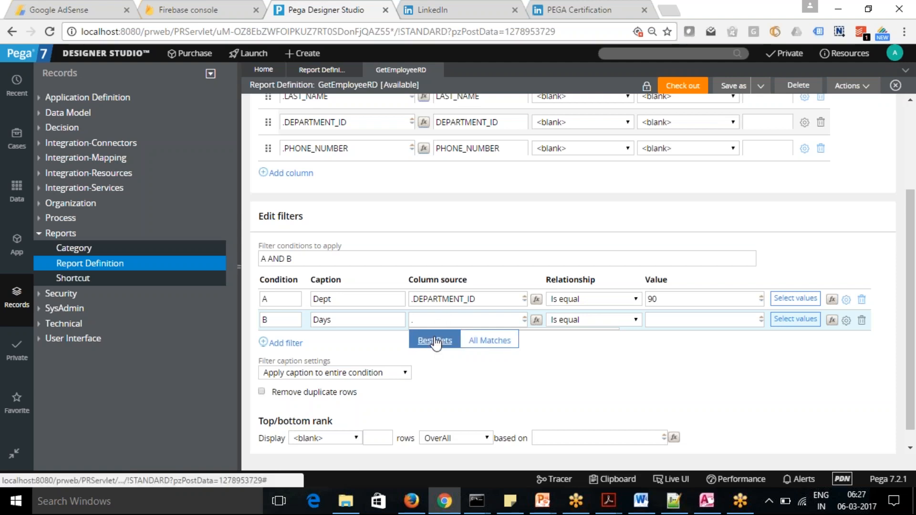
left_click(483, 341)
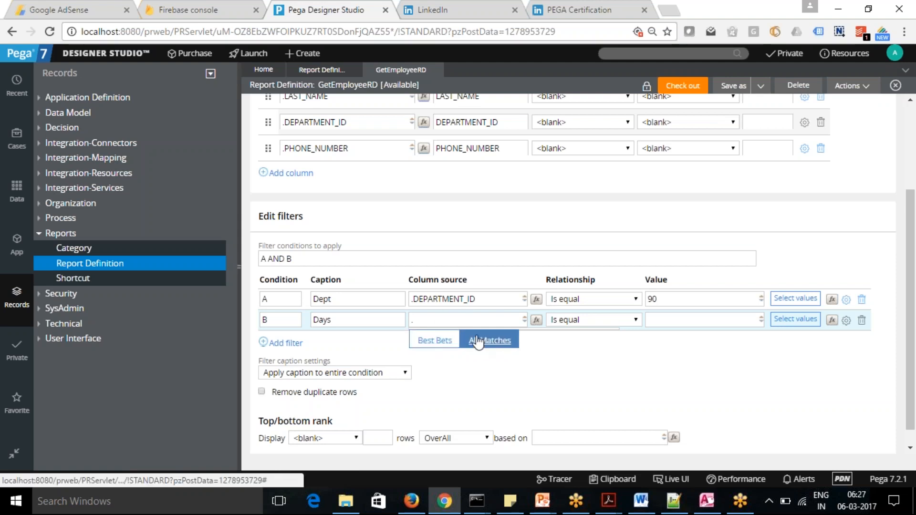
left_click(447, 323)
type(".")
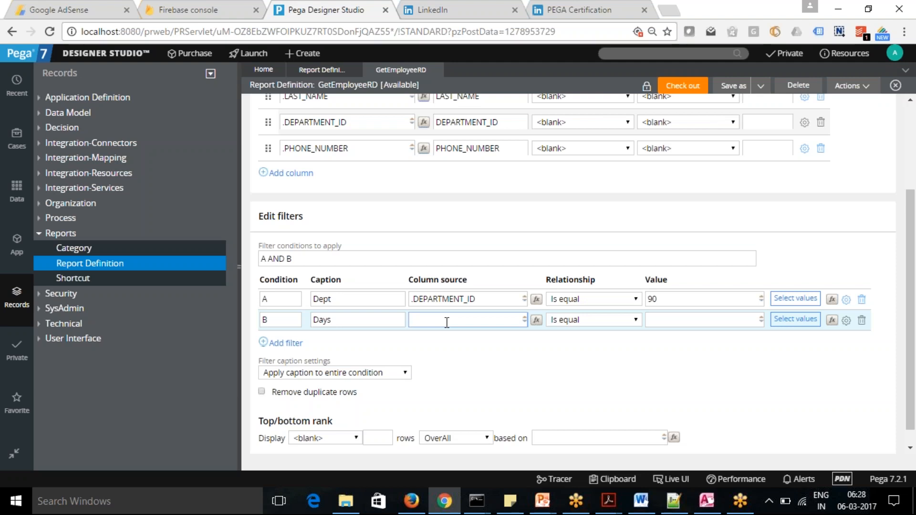
type(".")
Delete filter condition B, captioned Days, from the report's filters.
left_click(863, 321)
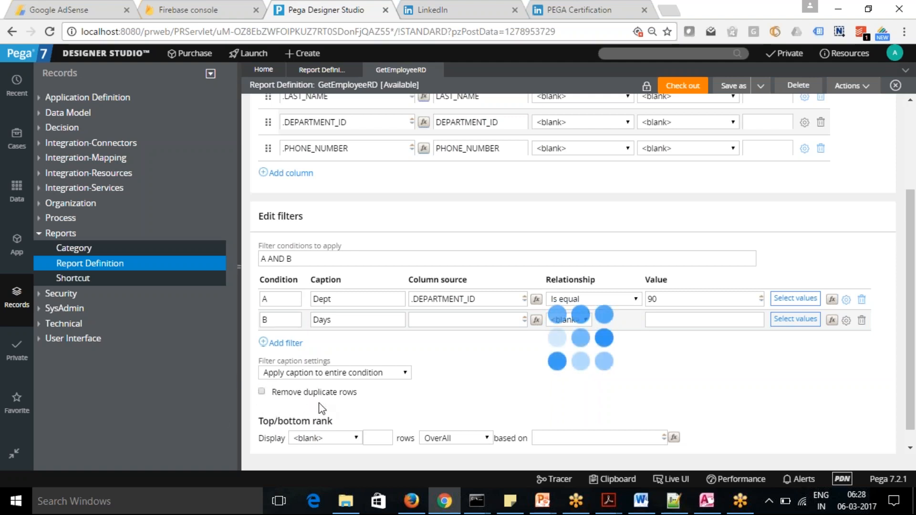
left_click_drag(914, 336, 914, 252)
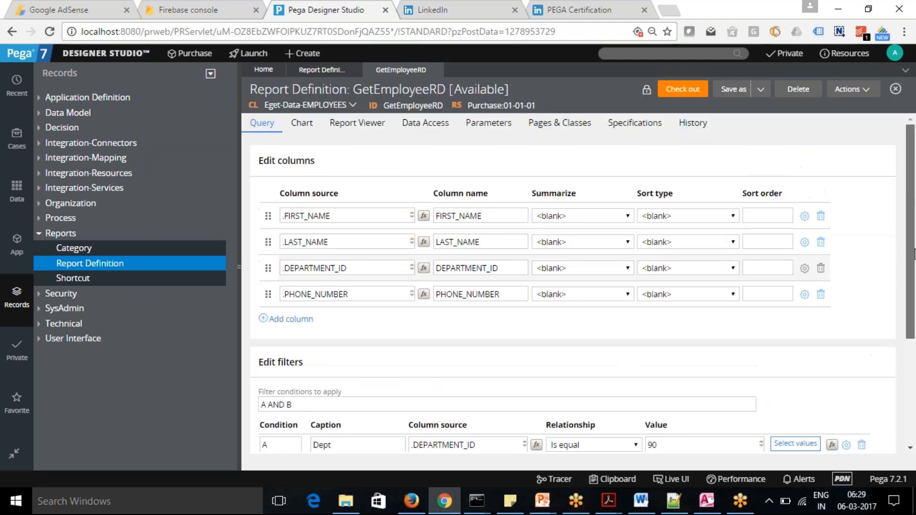
scroll(914, 253, "down", 2)
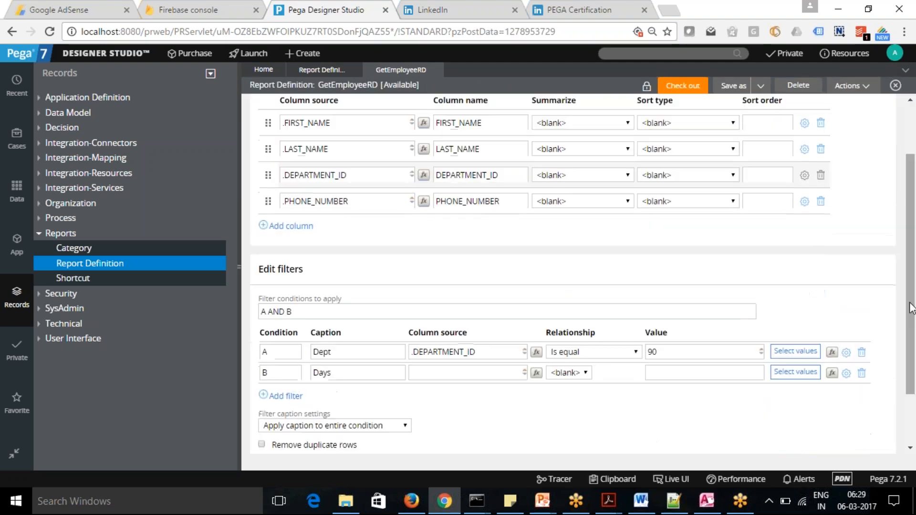
left_click(863, 375)
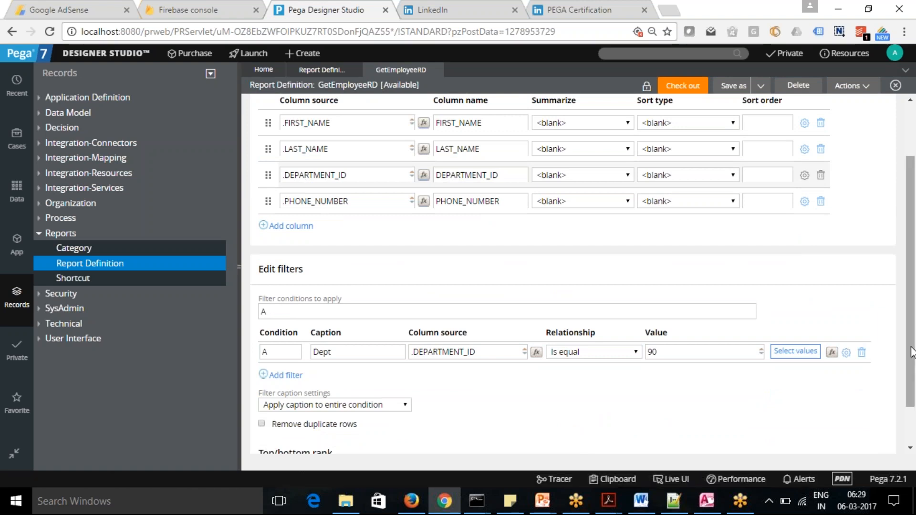
Try twice to check out the GetEmployeeRD report definition, dismissing each status window.
scroll(912, 352, "up", 3)
left_click(686, 92)
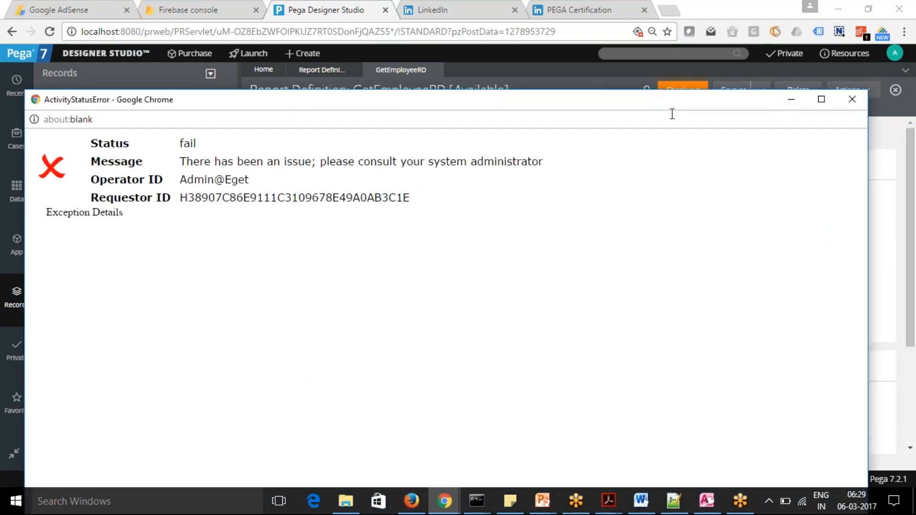
left_click(852, 99)
left_click(668, 93)
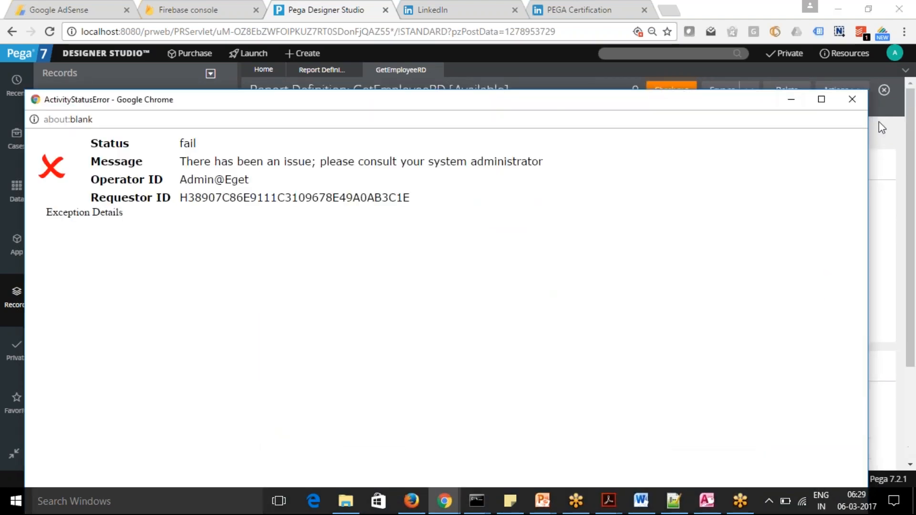
left_click(853, 100)
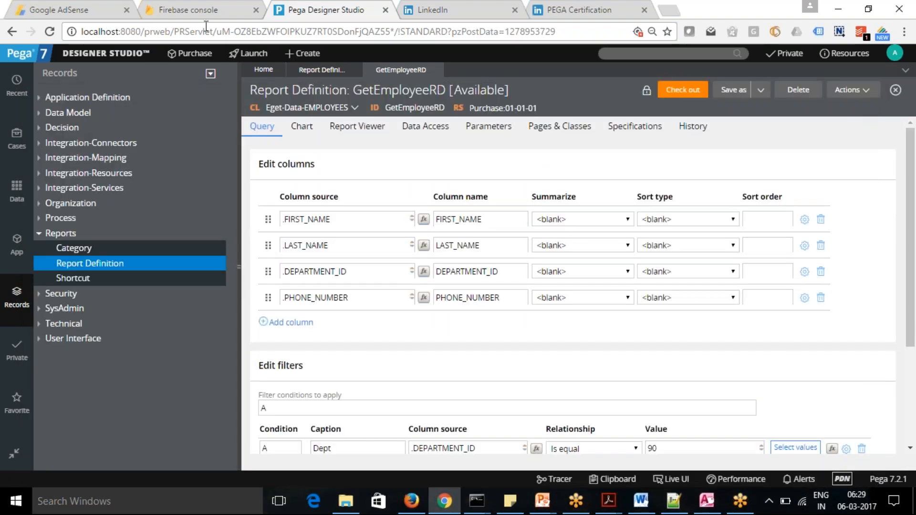
Reload Designer Studio, close the GetEmployeeRD rule and reopen it from the Report Definition instance list.
left_click(44, 36)
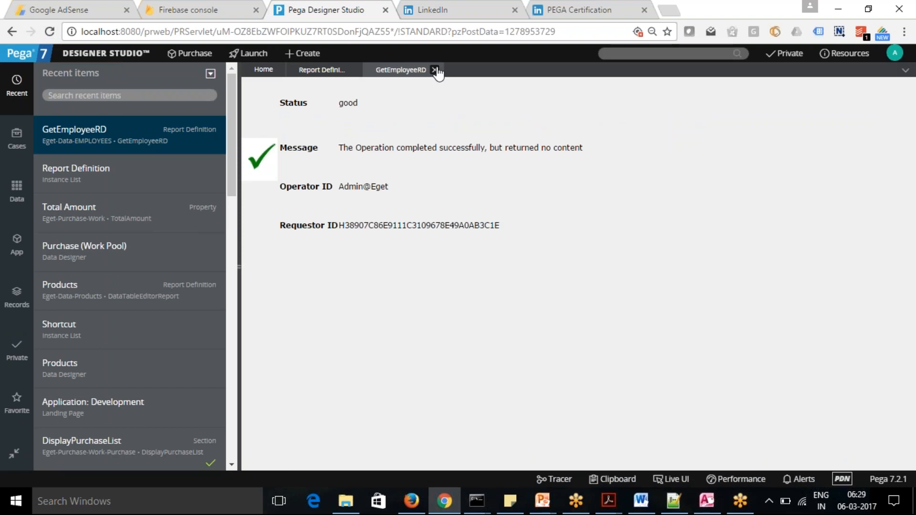
left_click(434, 70)
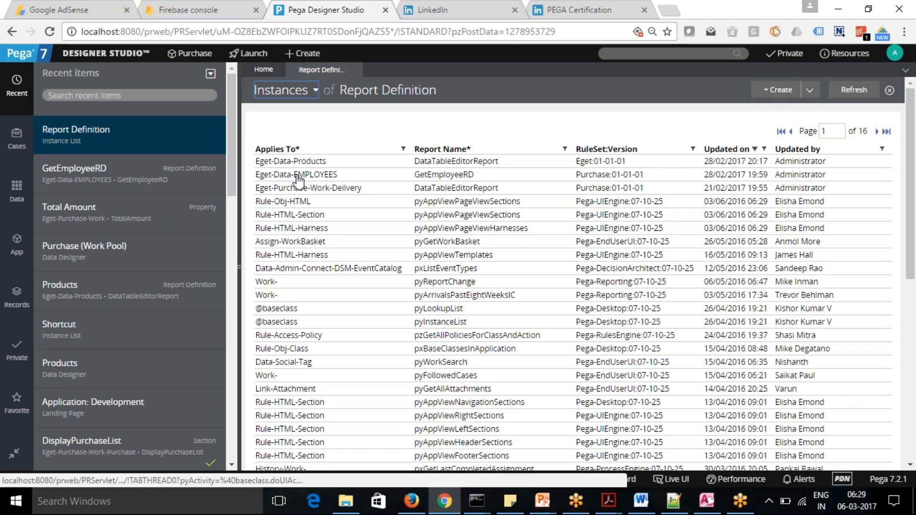
left_click(297, 177)
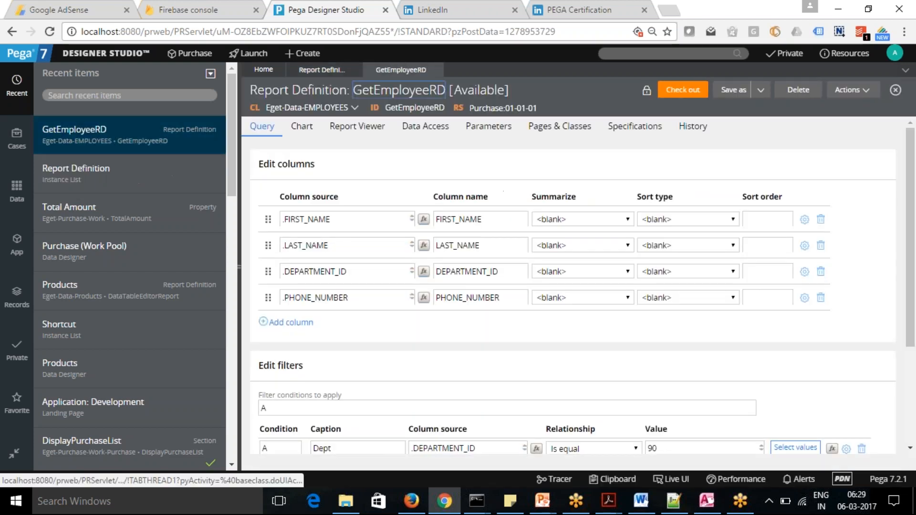
Try adding filter condition B with a dot as column source, using Best Bets and All Matches, and delete the condition.
scroll(911, 191, "down", 3)
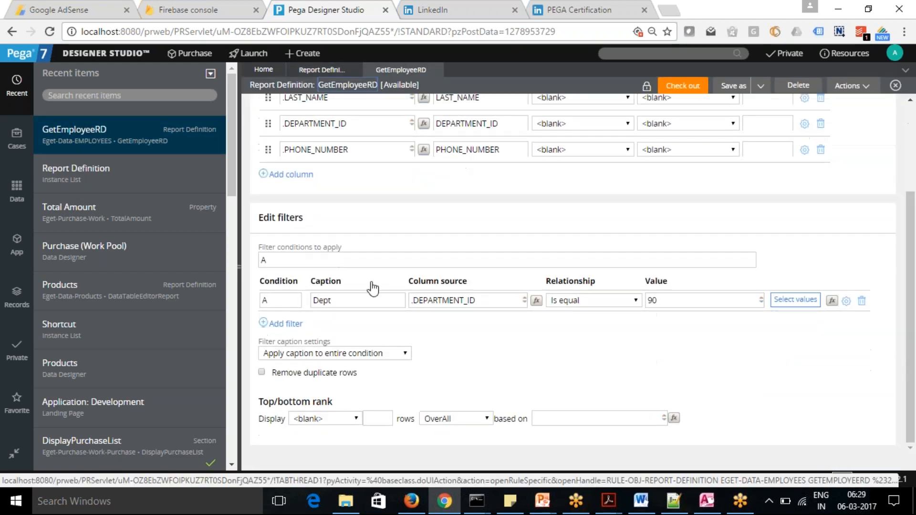
left_click(286, 324)
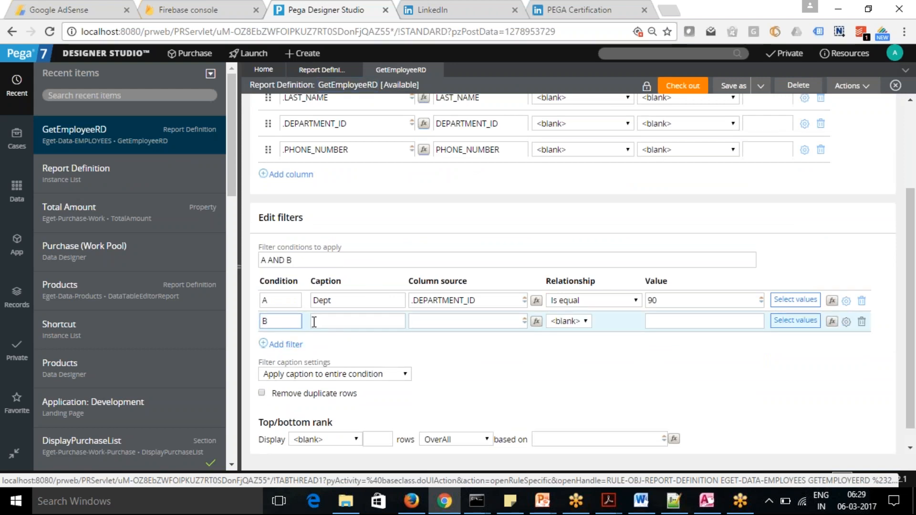
left_click(325, 324)
key("Tab")
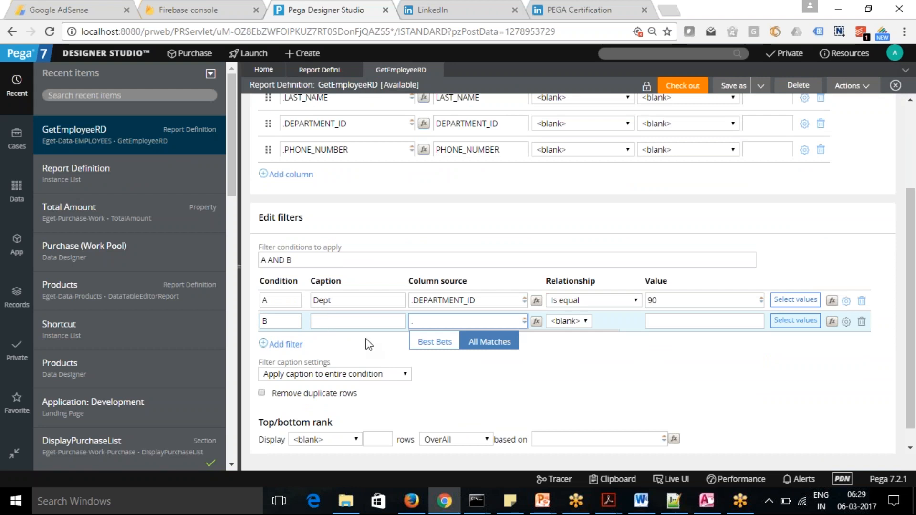
left_click(431, 342)
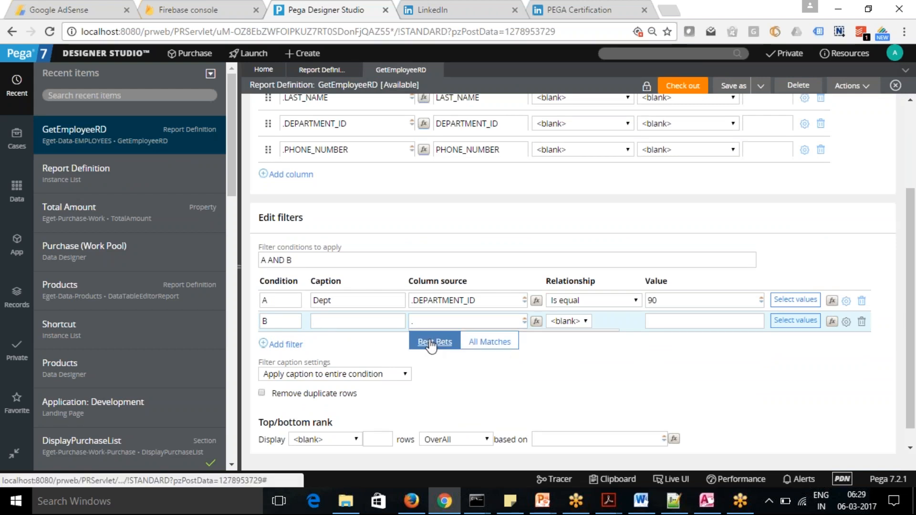
left_click(478, 342)
left_click(461, 315)
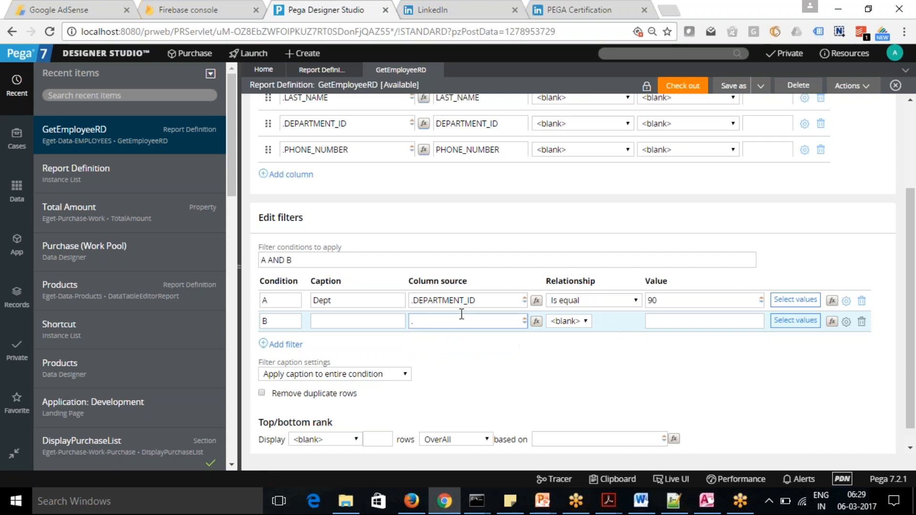
left_click(862, 322)
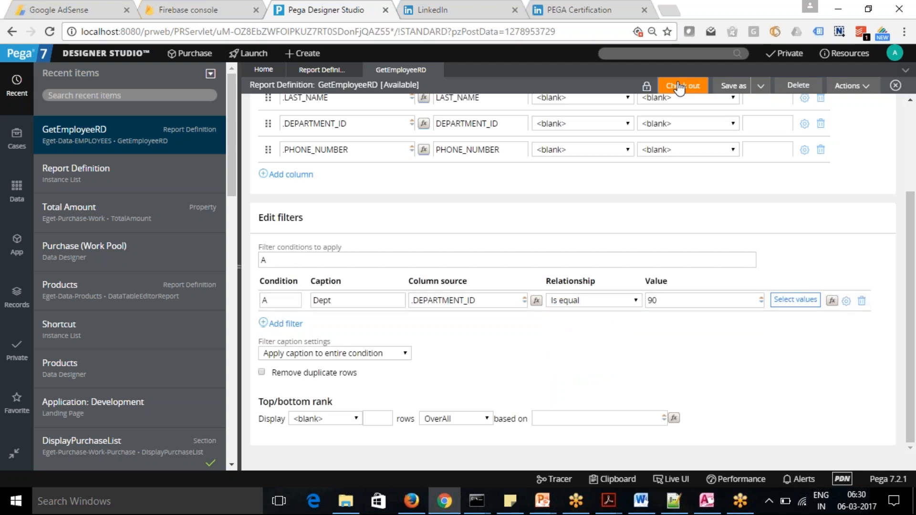
Try to check out the GetEmployeeRD report definition and dismiss the status window.
left_click(679, 87)
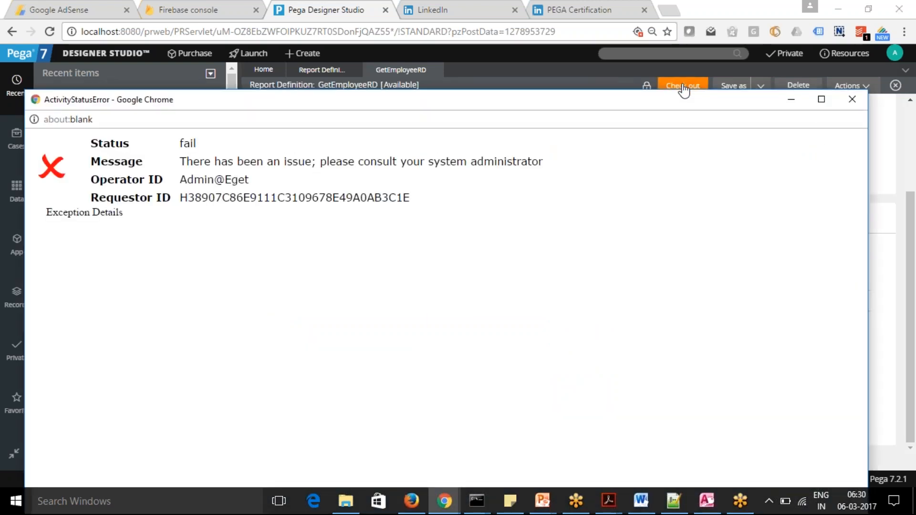
left_click(851, 106)
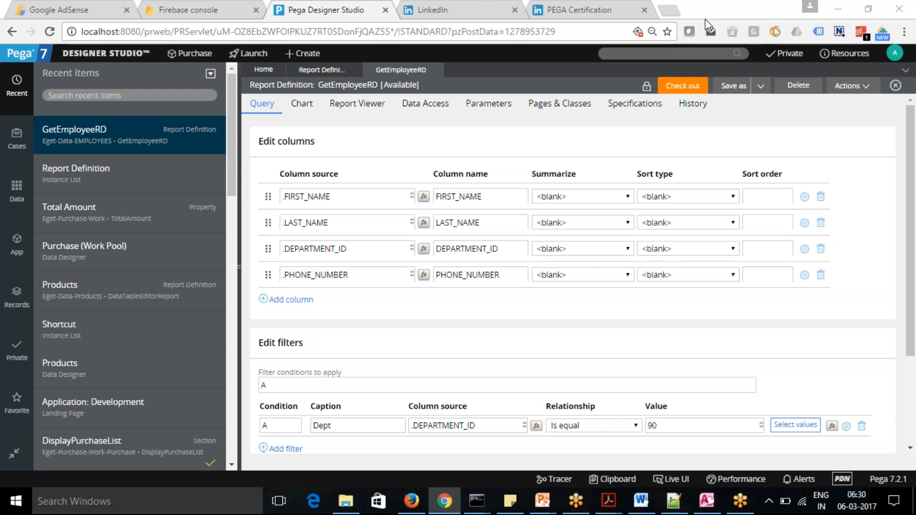
Close the LinkedIn and PEGA Certification browser pages and reload Designer Studio.
left_click(515, 10)
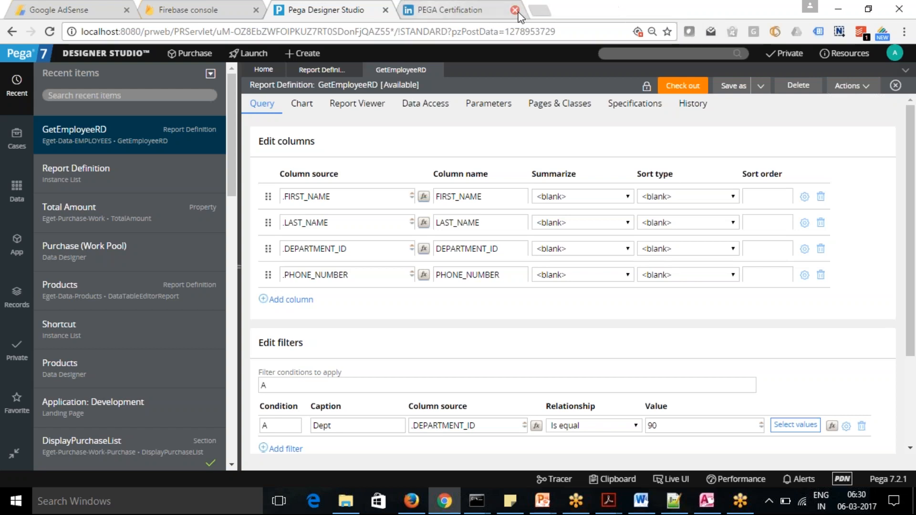
left_click(515, 10)
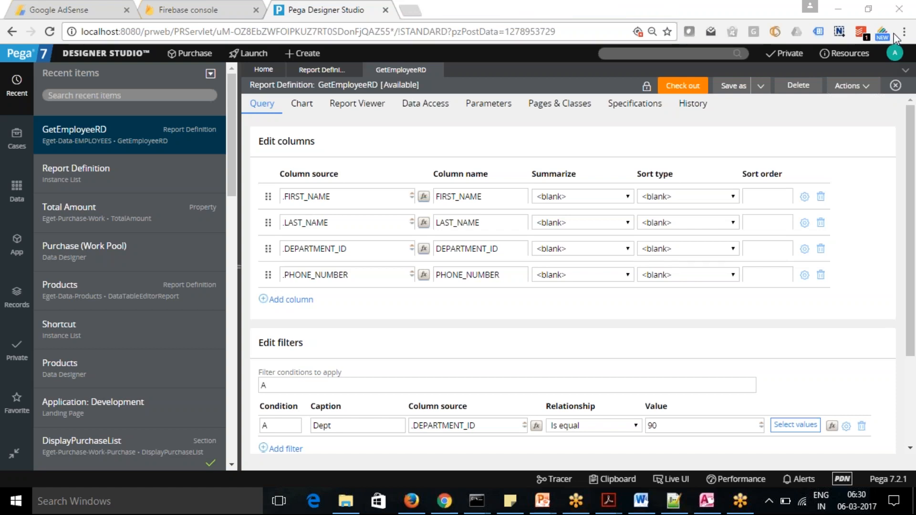
left_click(49, 32)
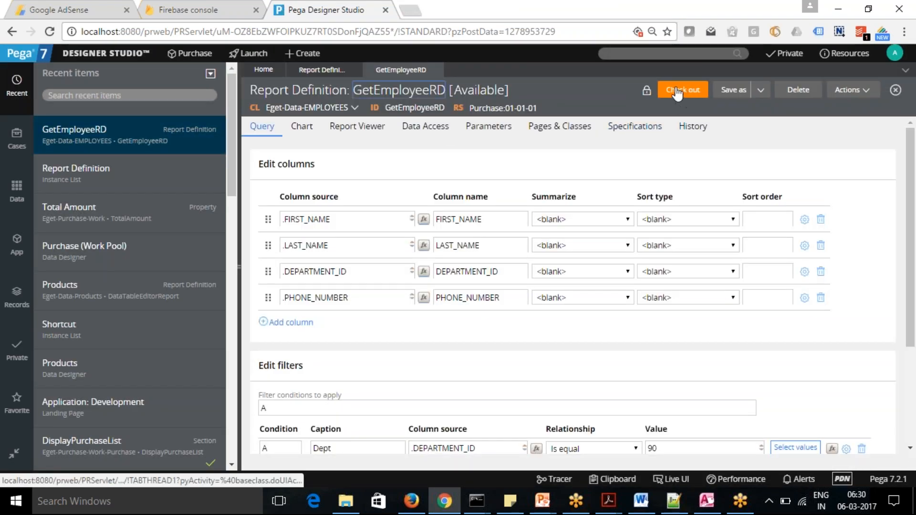
View the lock information of the GetEmployeeRD rule and retry its check-out, closing the status window.
left_click(646, 95)
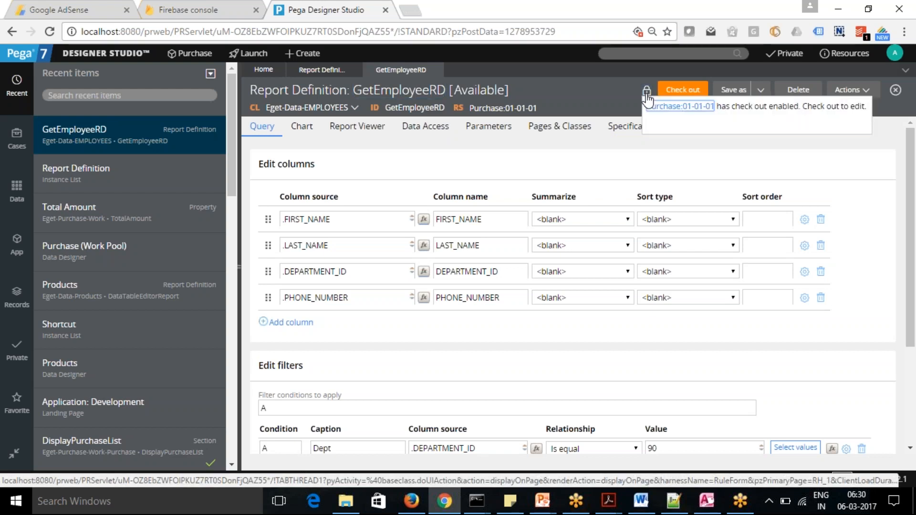
left_click(684, 91)
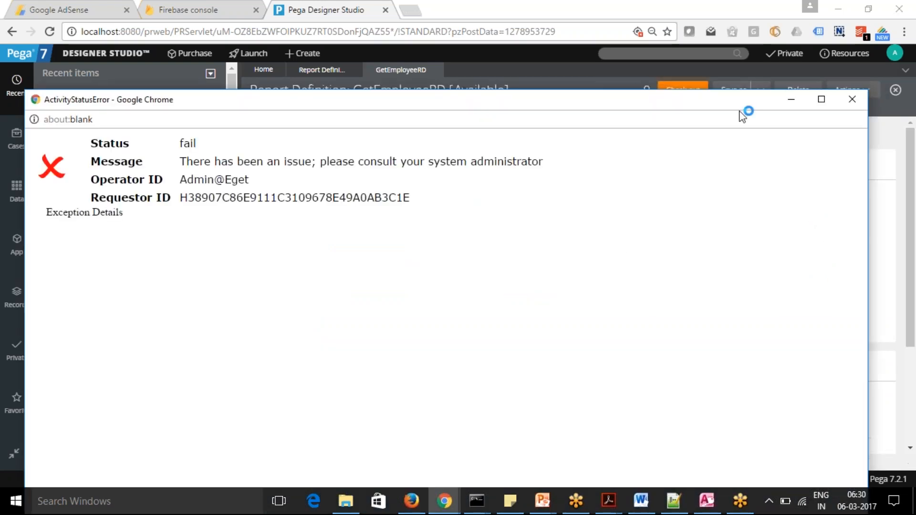
left_click(852, 100)
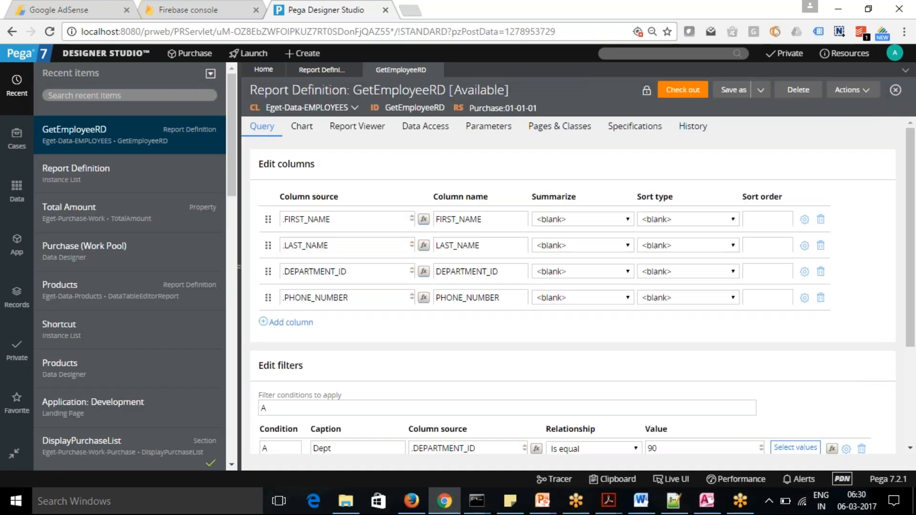
Open the Eget-Data-Products DataTableEditorReport from the Report Definition instance list and close the GetEmployeeRD rule.
mouse_move(914, 187)
left_mouse_down()
mouse_move(915, 251)
mouse_move(915, 173)
left_mouse_up()
left_click(320, 71)
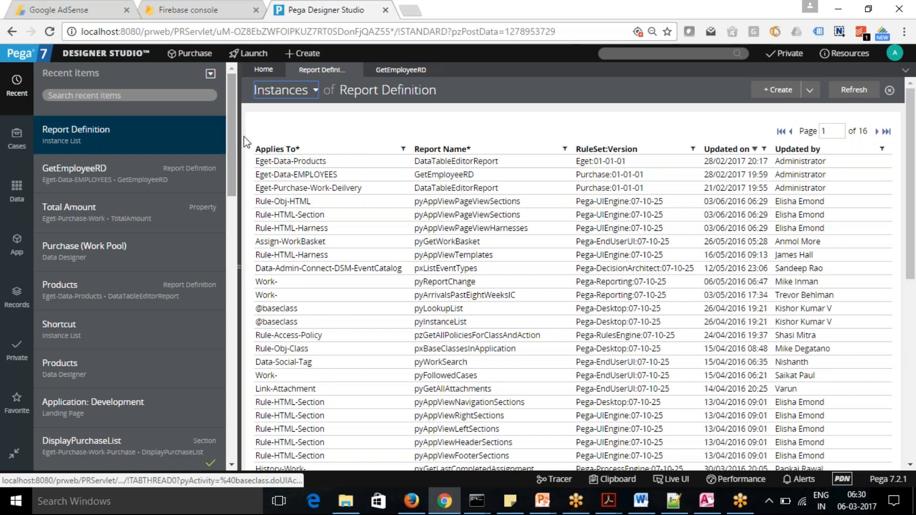
left_click(300, 161)
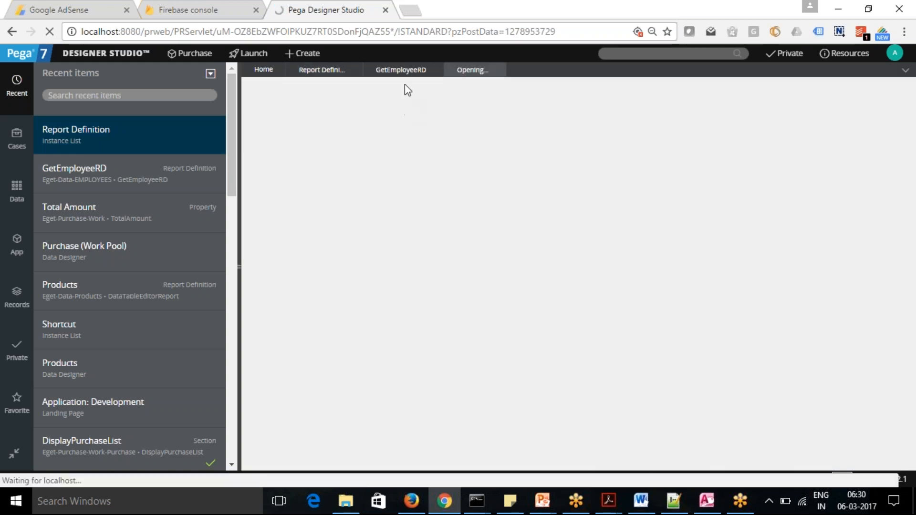
left_click(401, 71)
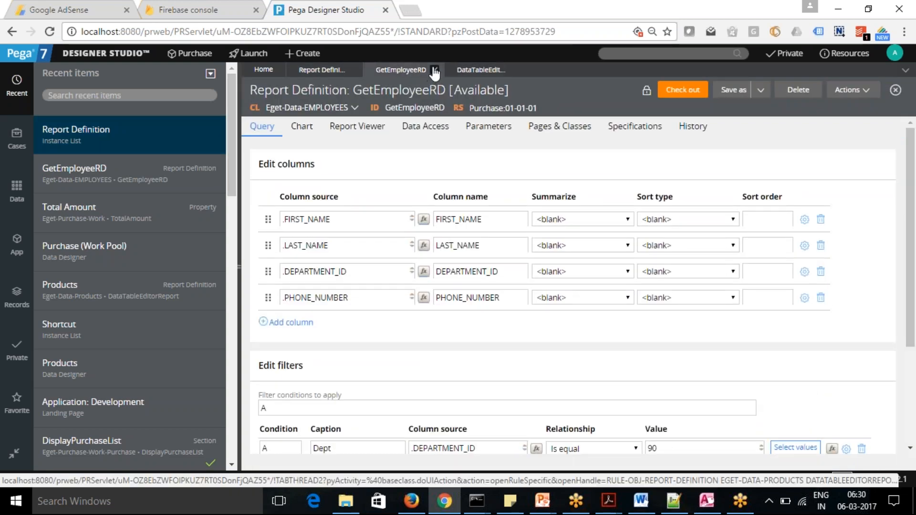
left_click(435, 71)
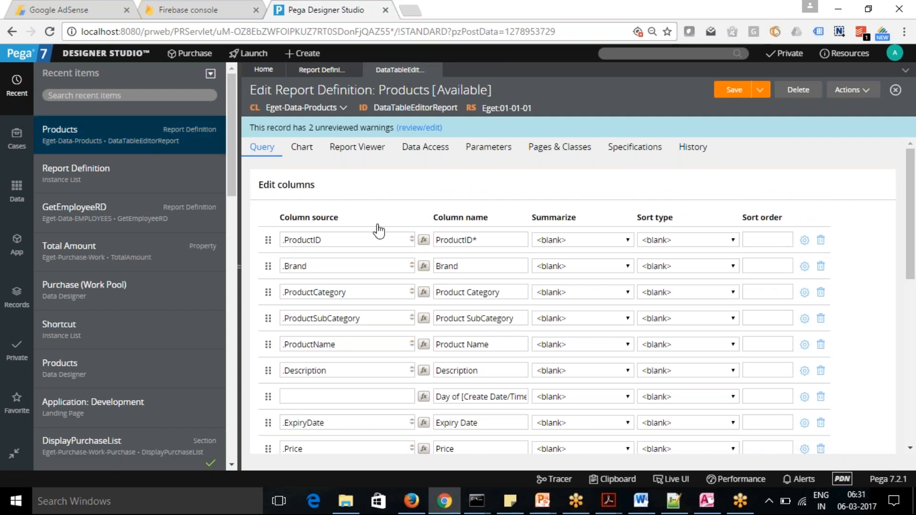
Examine the Products report's columns and filter conditions, including the Summarize options for the .ProductID column.
left_click_drag(912, 186, 912, 288)
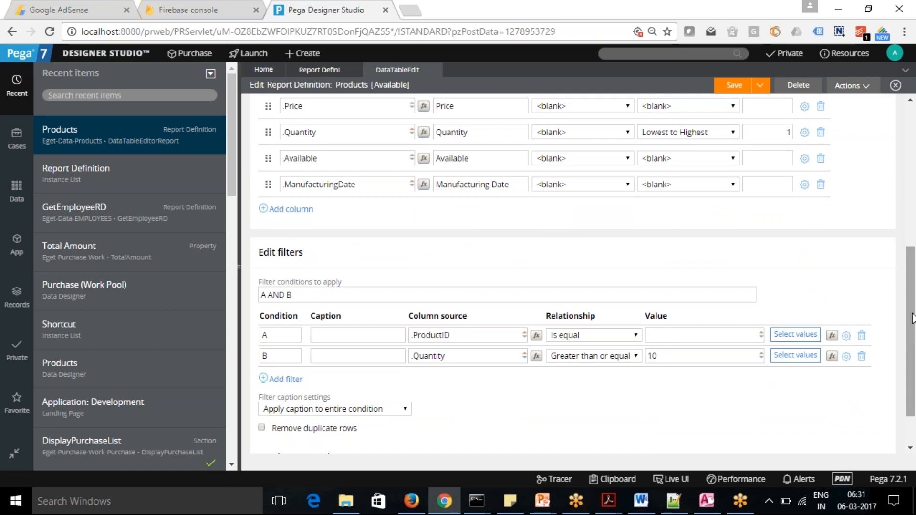
left_click_drag(912, 322, 914, 177)
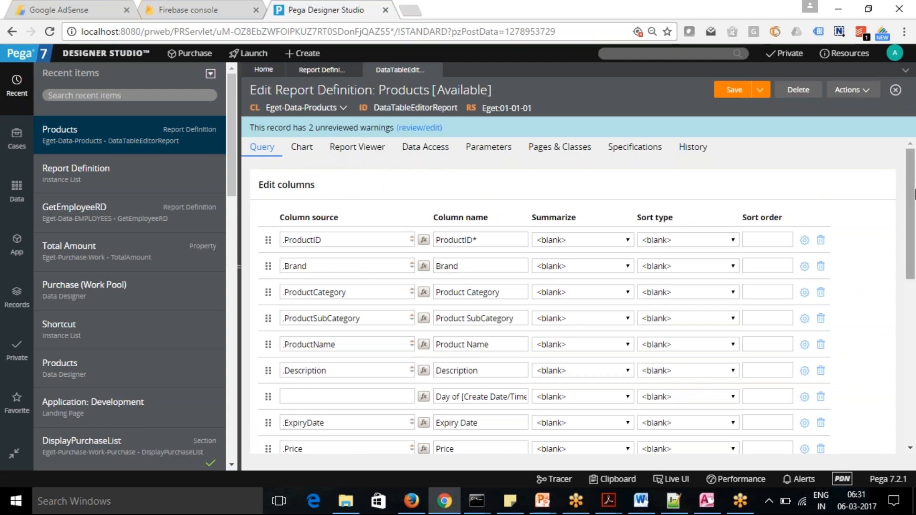
left_click_drag(915, 179, 915, 153)
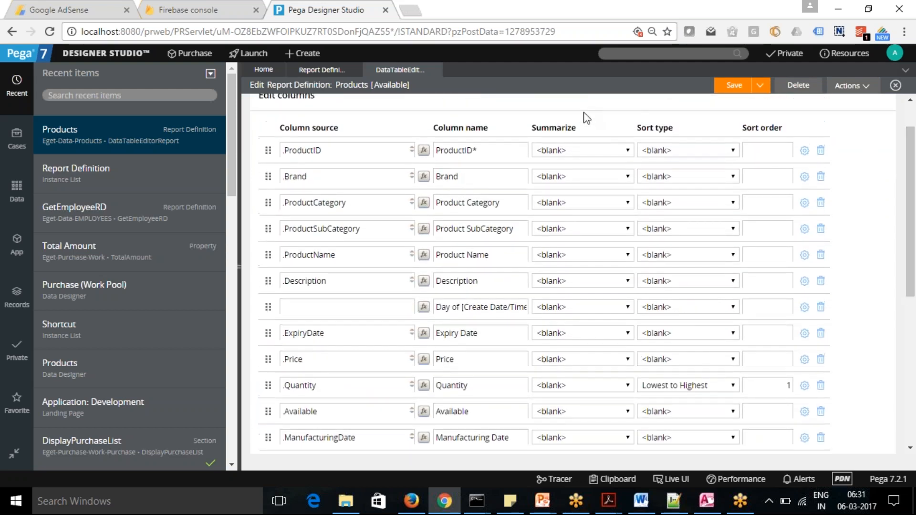
left_click(628, 150)
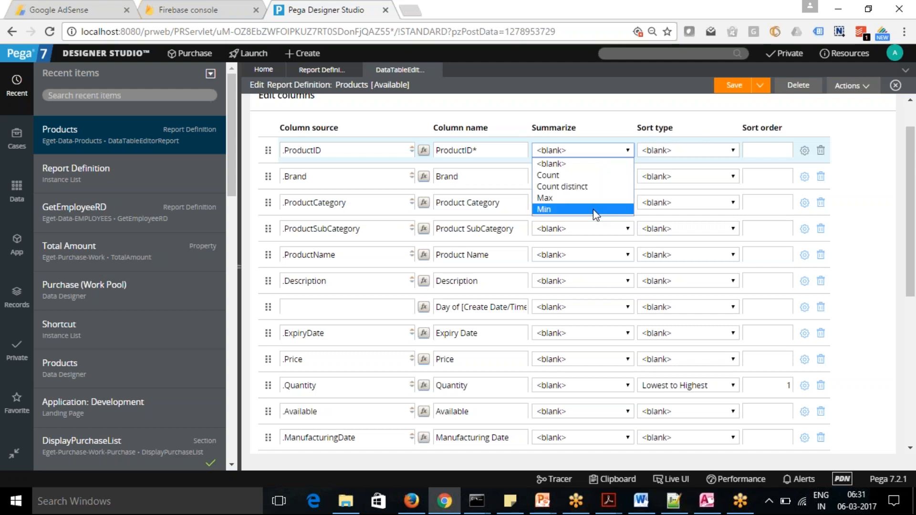
left_click(606, 116)
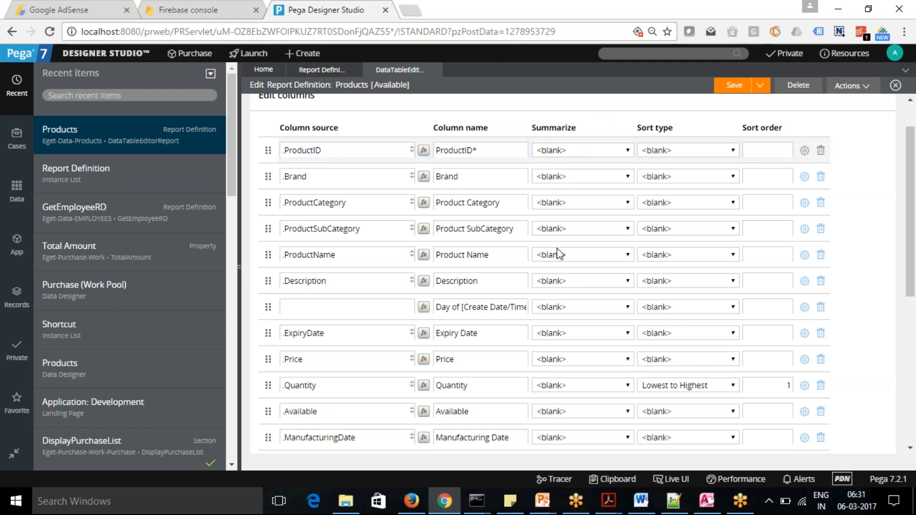
scroll(486, 382, "down", 2)
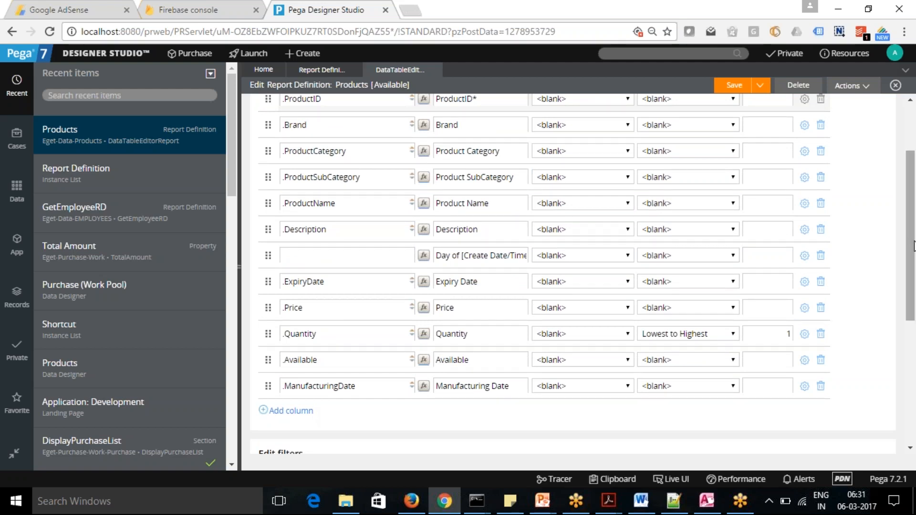
scroll(914, 244, "up", 3)
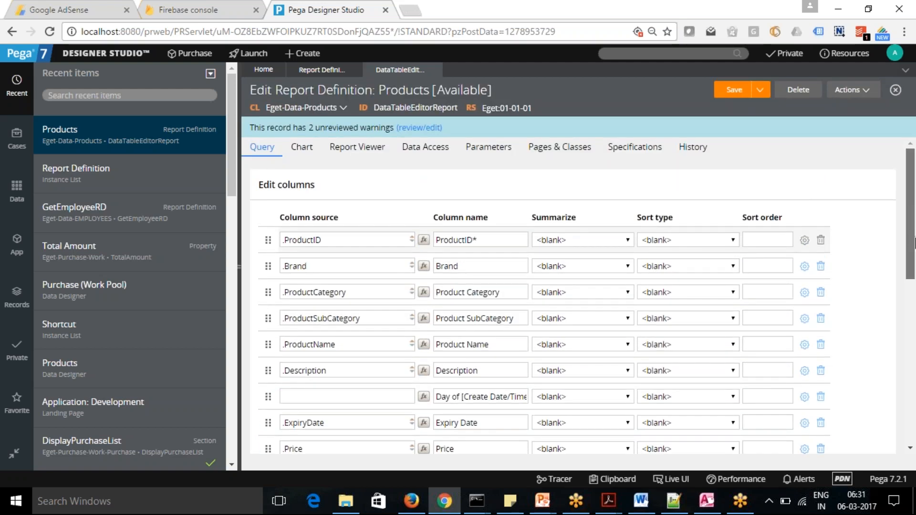
scroll(914, 246, "down", 5)
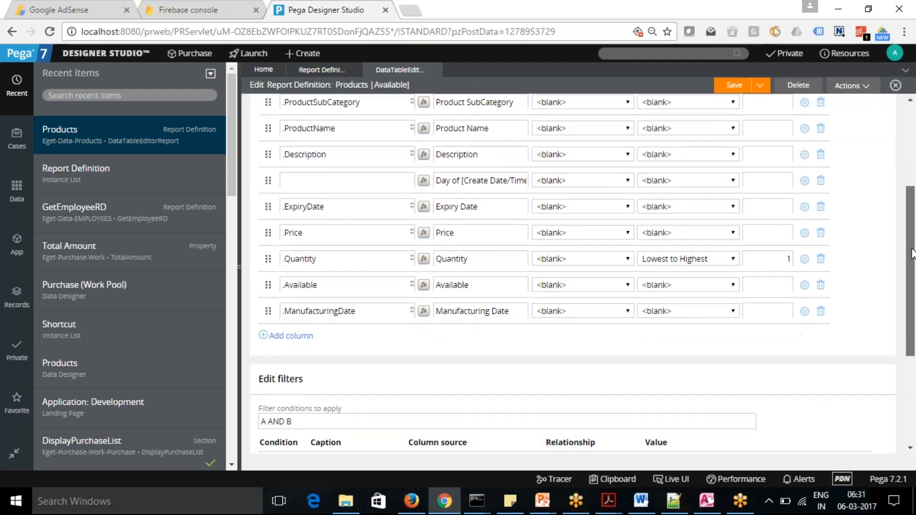
Add an empty column row directly below .ProductID and set its Summarize option to Count.
scroll(912, 253, "up", 2)
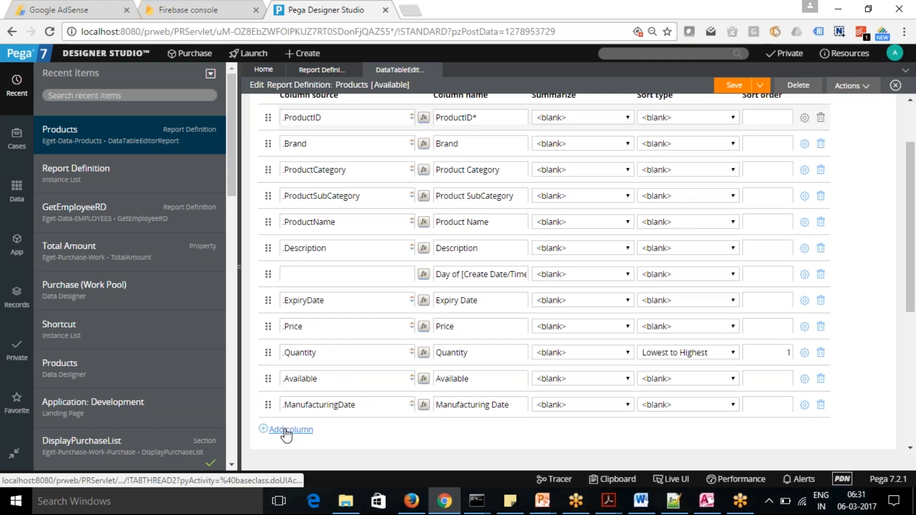
left_click(286, 430)
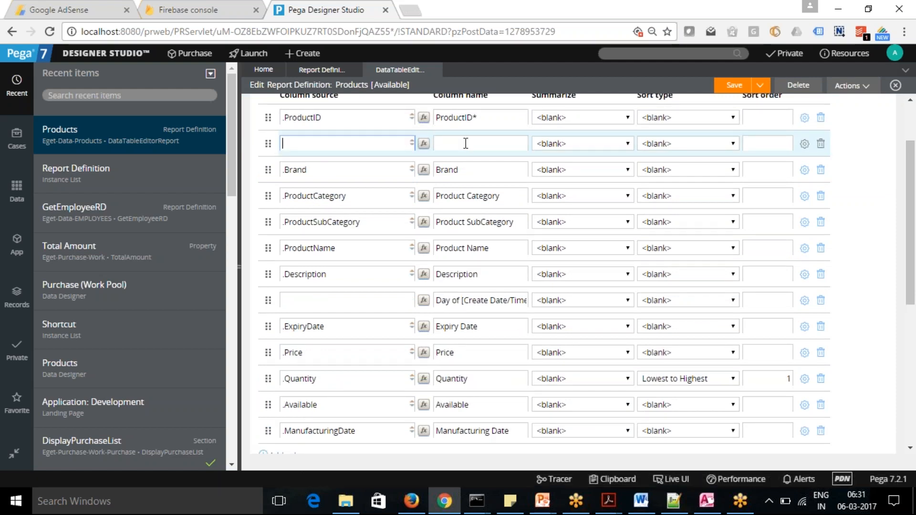
type("Co")
key("BackSpace")
key("BackSpace")
key("BackSpace")
key("BackSpace")
left_click(628, 144)
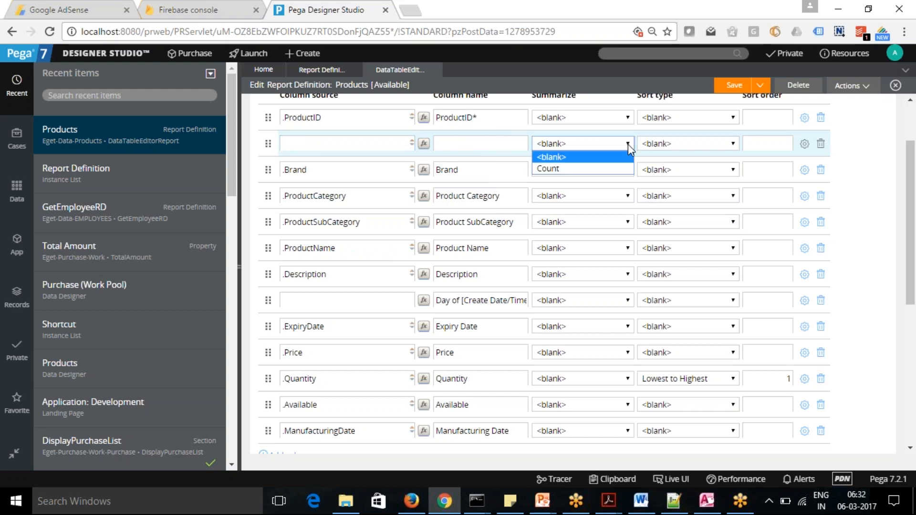
left_click(582, 167)
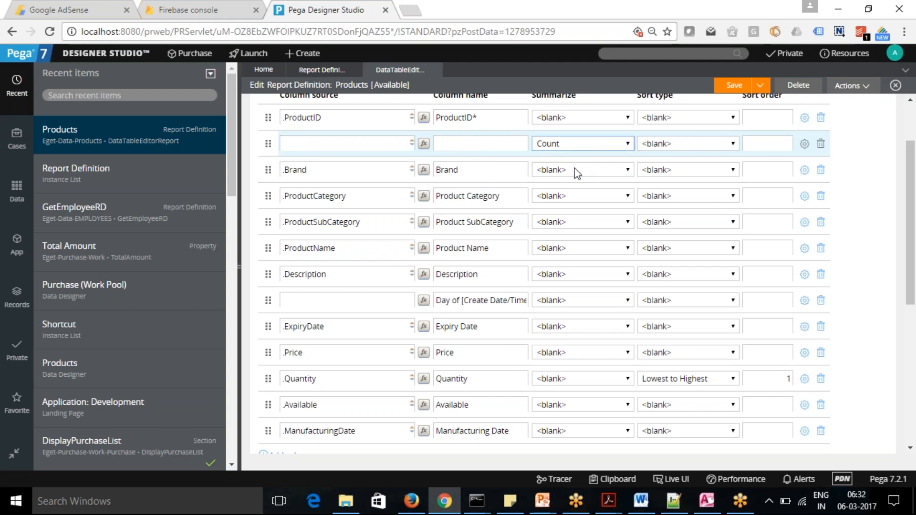
left_click(471, 144)
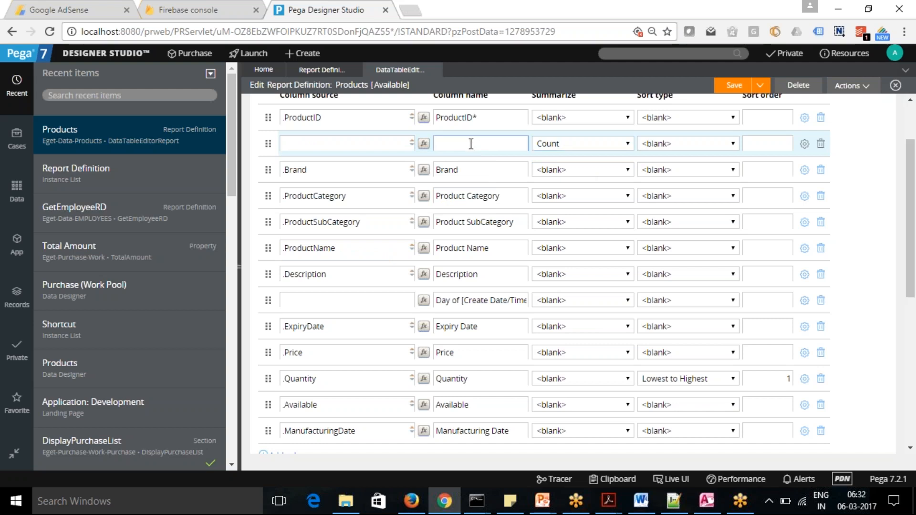
Examine the calculation functions matching "C" for the empty Count row and cancel the Calculation builder without choosing one.
left_click(424, 144)
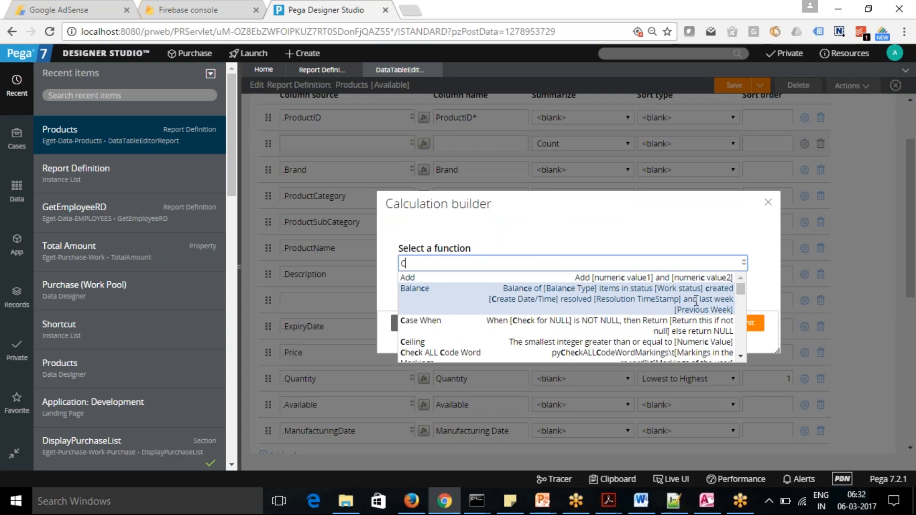
left_click_drag(742, 291, 744, 294)
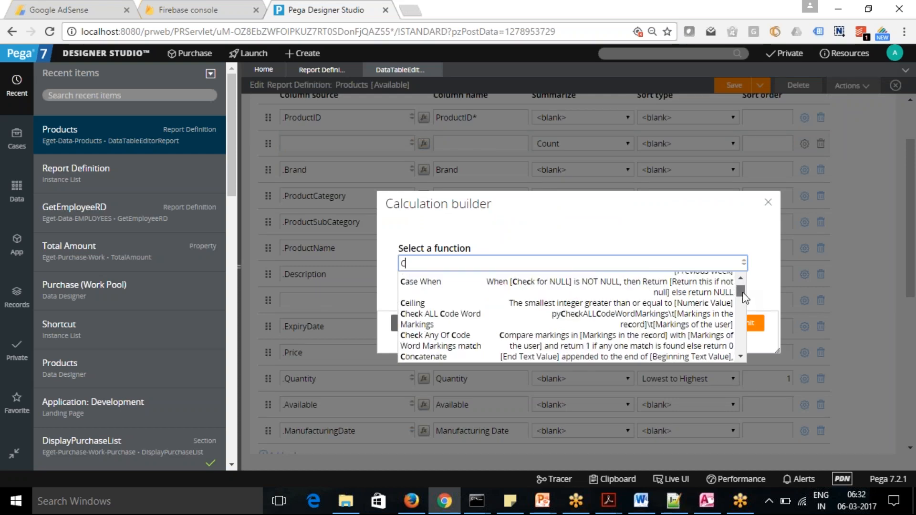
scroll(744, 297, "down", 1)
scroll(745, 297, "down", 5)
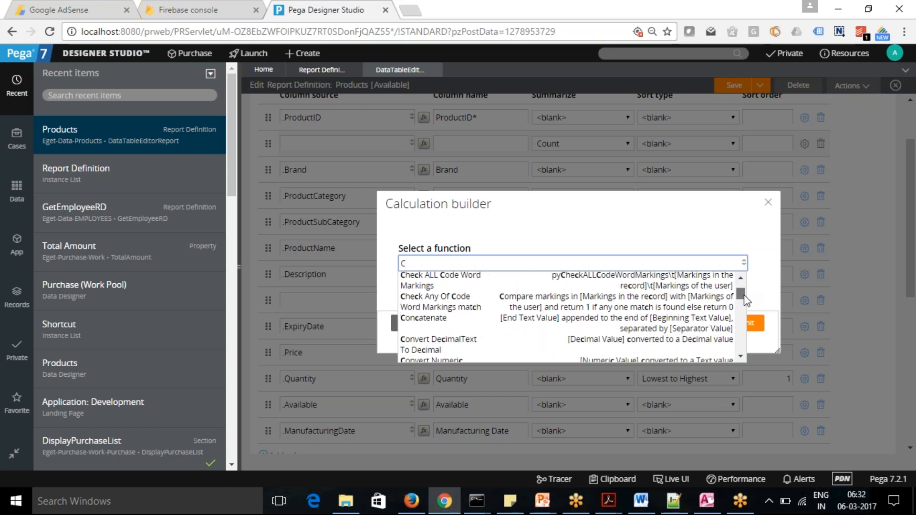
scroll(746, 304, "down", 3)
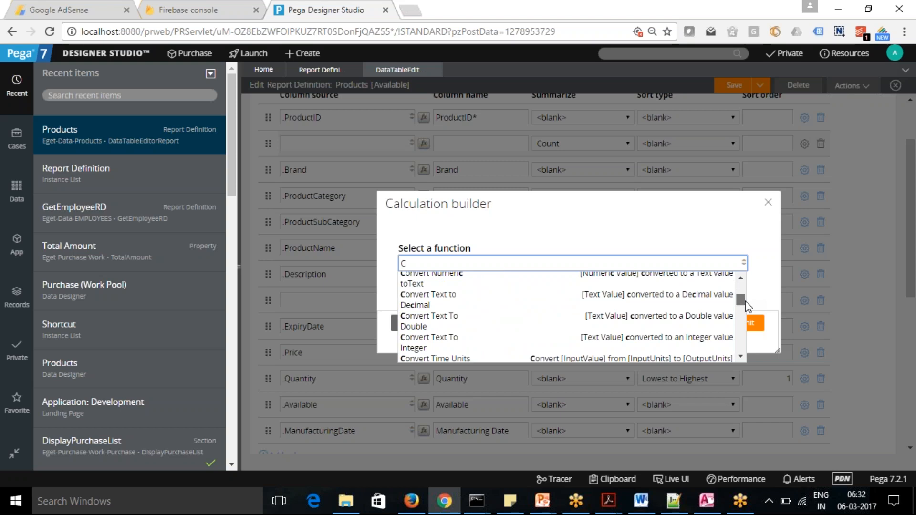
scroll(745, 304, "down", 1)
scroll(746, 307, "down", 5)
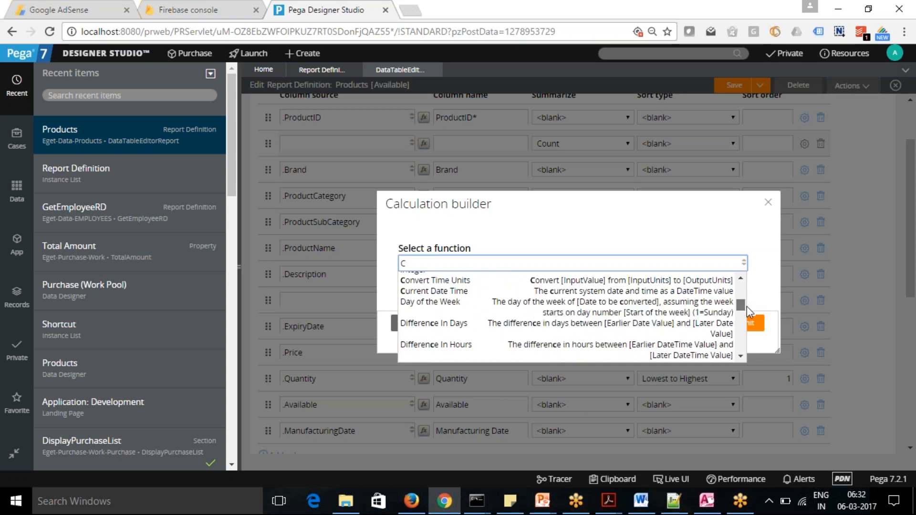
left_click_drag(749, 311, 753, 334)
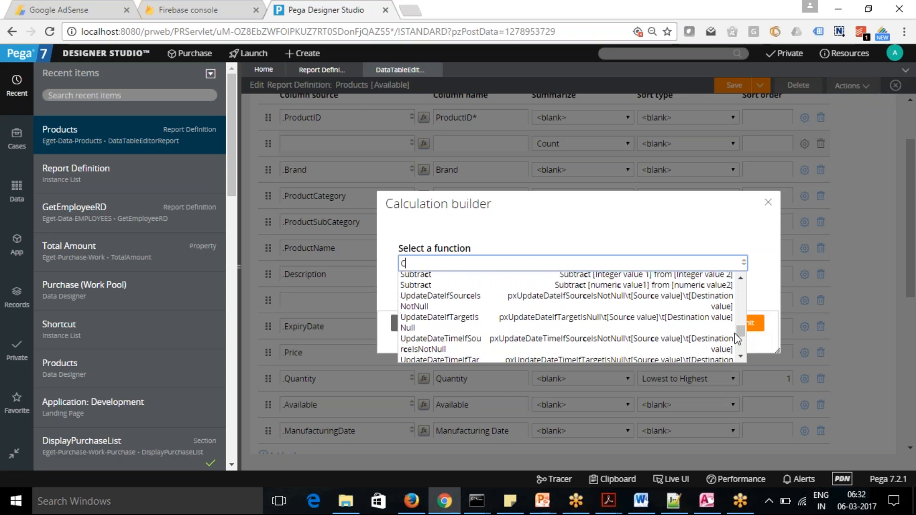
left_click(611, 230)
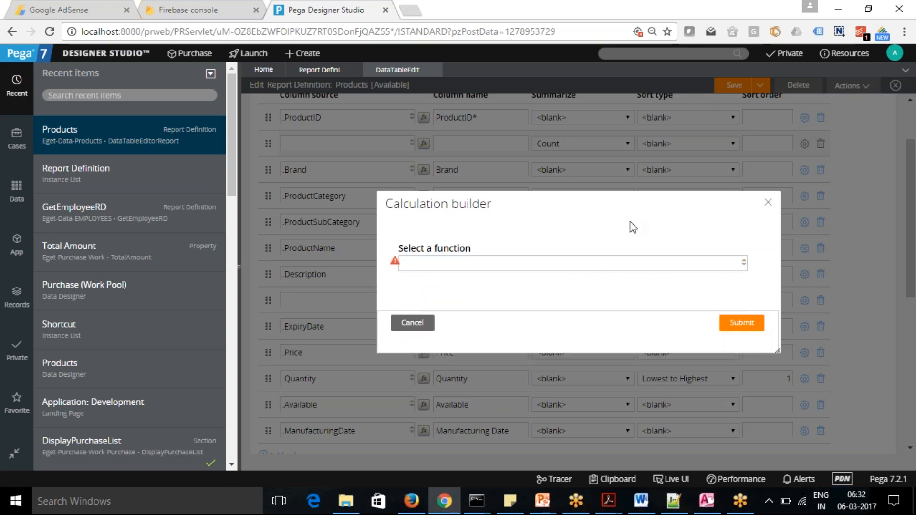
left_click(413, 323)
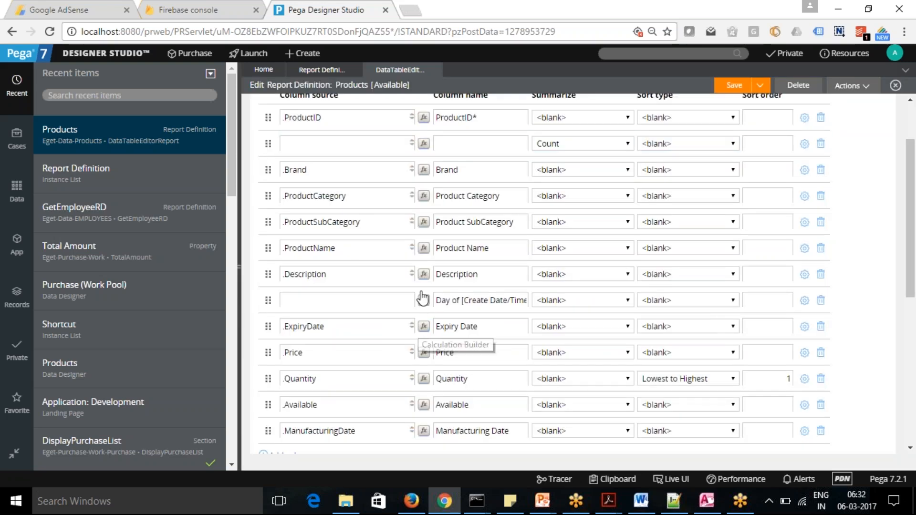
Name the Count-summarized column below .ProductID "Count" and save the report definition.
scroll(910, 229, "up", 2)
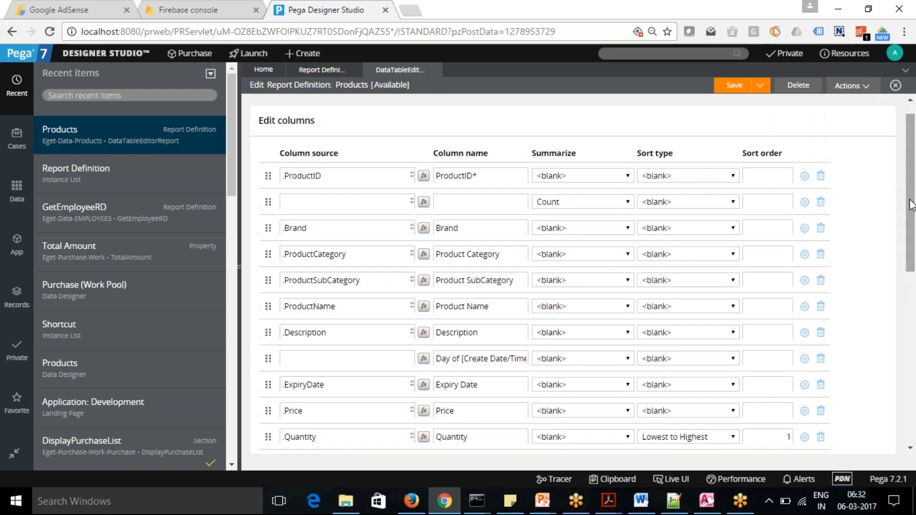
left_click(477, 200)
type("COunt")
key("BackSpace")
key("BackSpace")
key("BackSpace")
key("BackSpace")
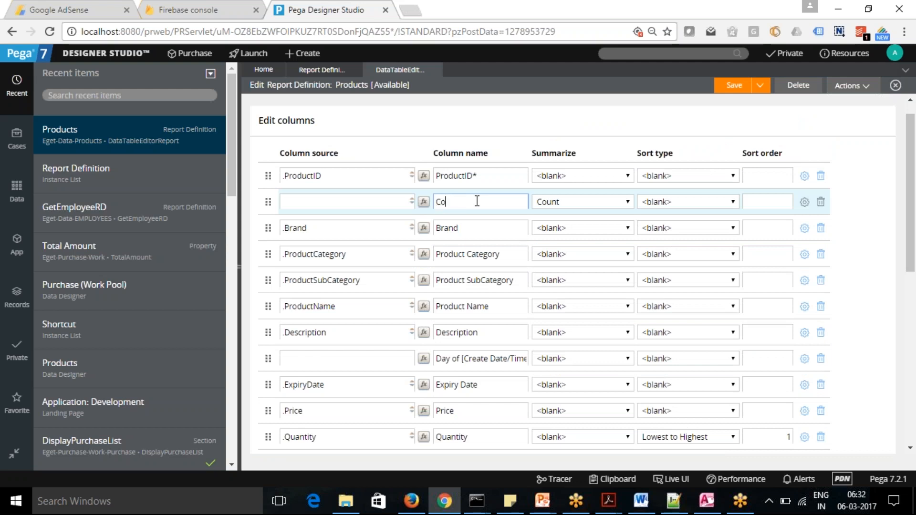
left_click(737, 89)
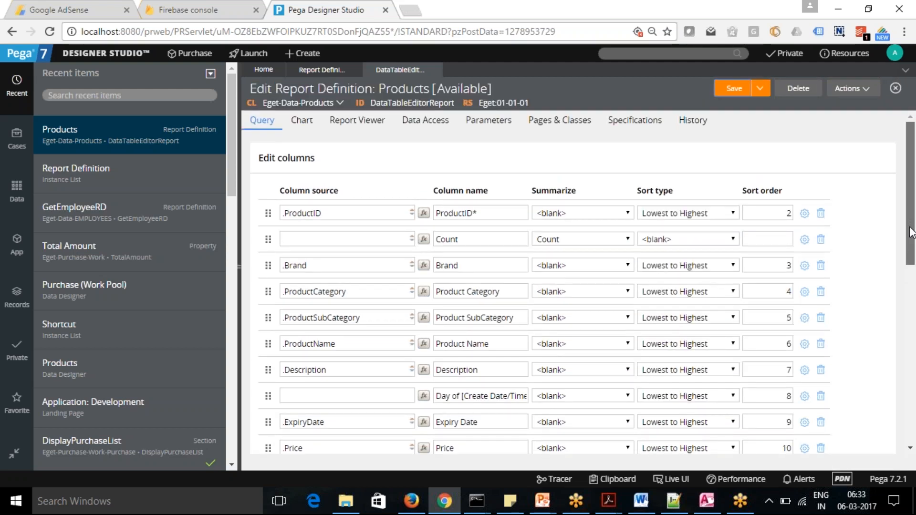
Examine the columns' sort types and sort orders, including the sort options available for .ProductID.
scroll(910, 228, "down", 3)
scroll(913, 245, "up", 2)
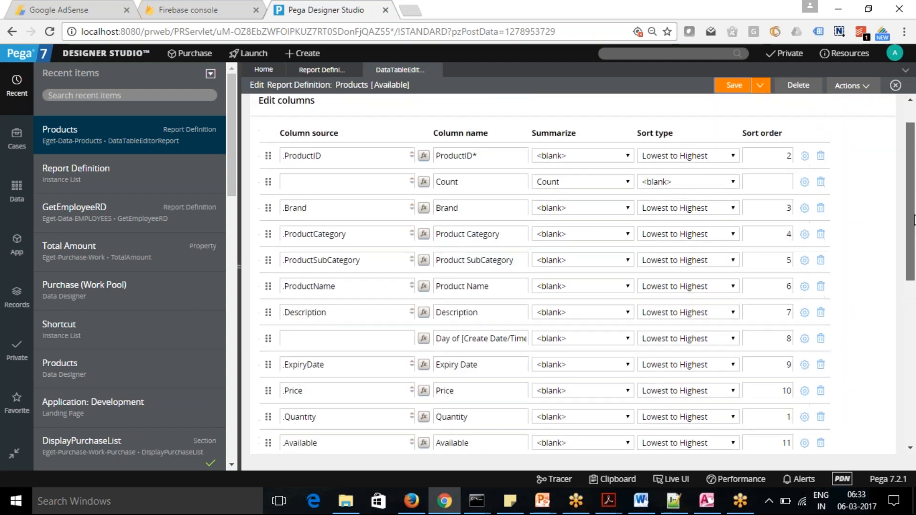
scroll(912, 198, "up", 2)
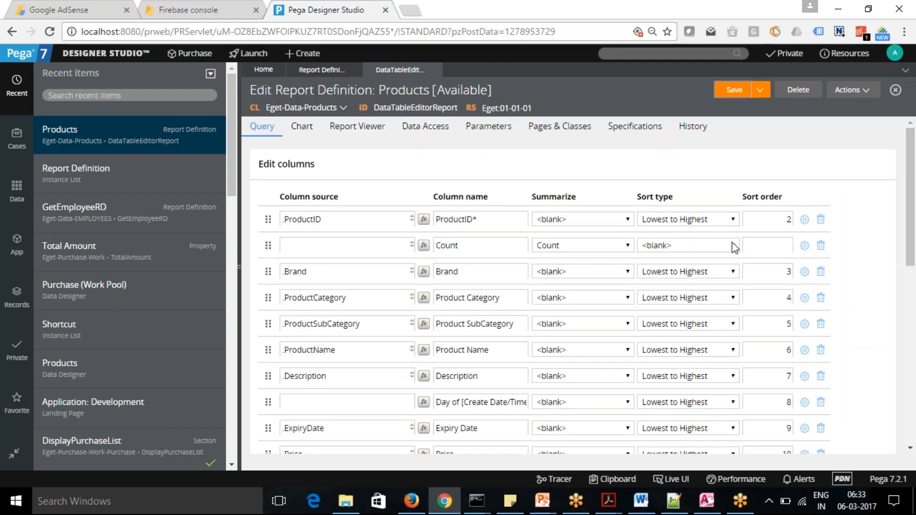
left_click(734, 221)
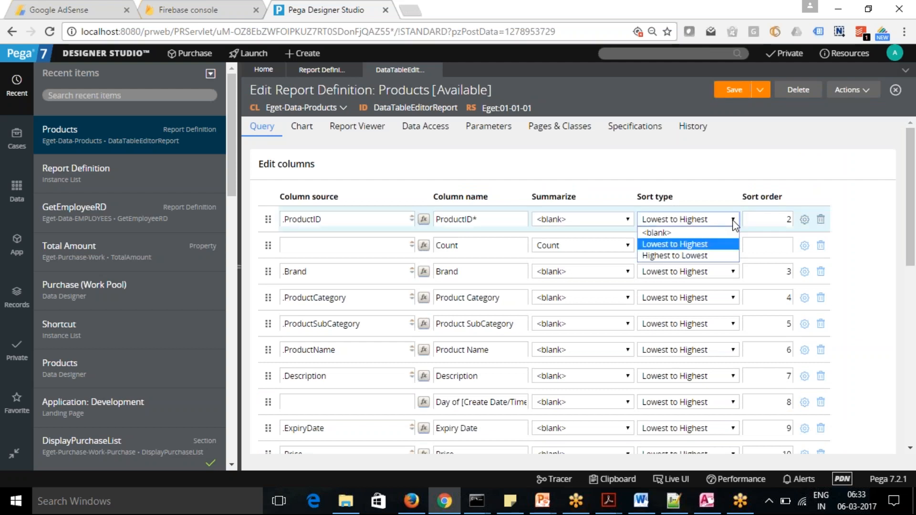
left_click(735, 224)
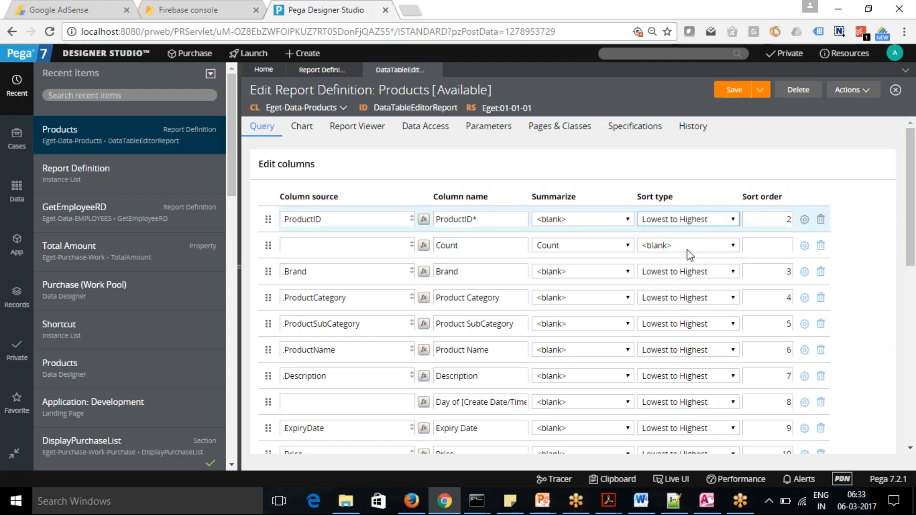
left_click(733, 220)
left_click(734, 223)
Set the sort type of .ProductCategory and .ProductSubCategory to Highest to Lowest and save the report definition.
left_click(733, 299)
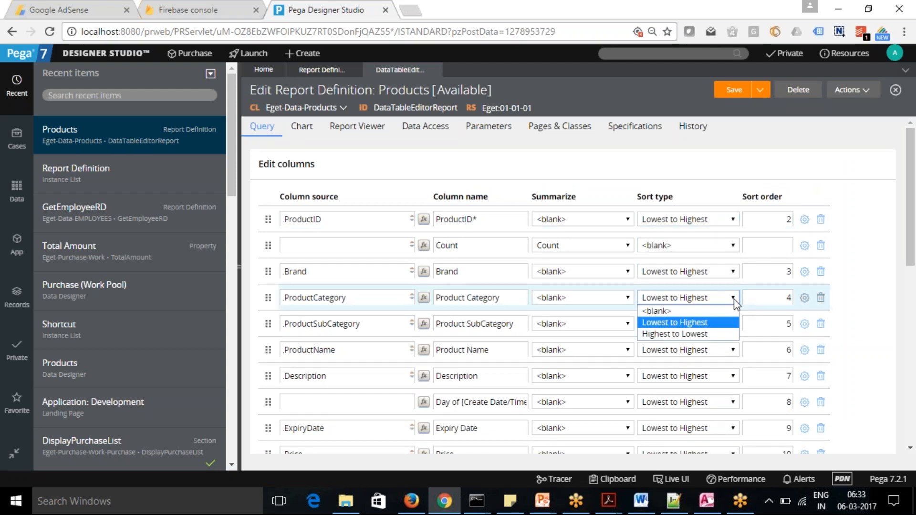
left_click(707, 335)
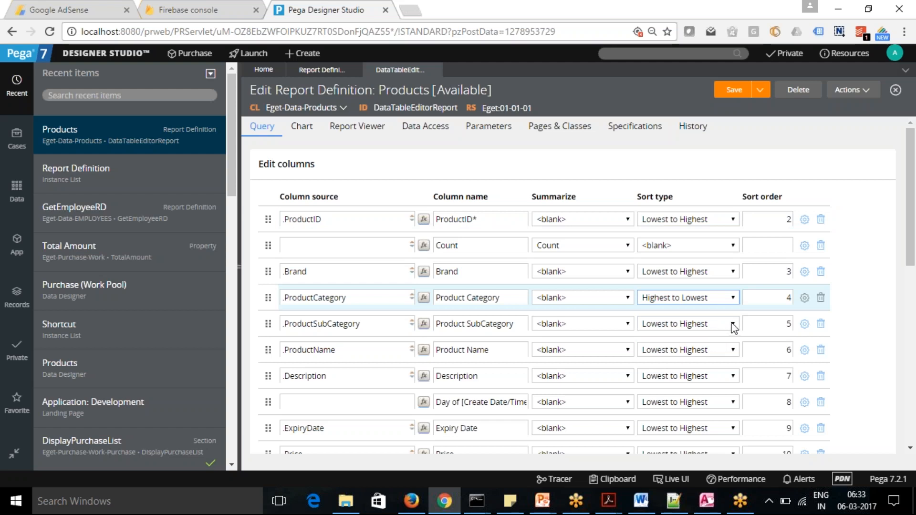
left_click(735, 327)
left_click(702, 360)
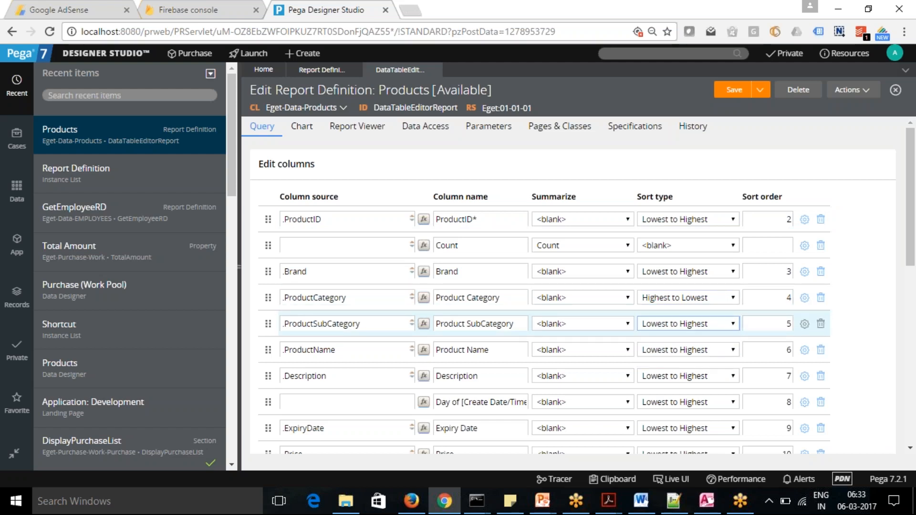
left_click(734, 93)
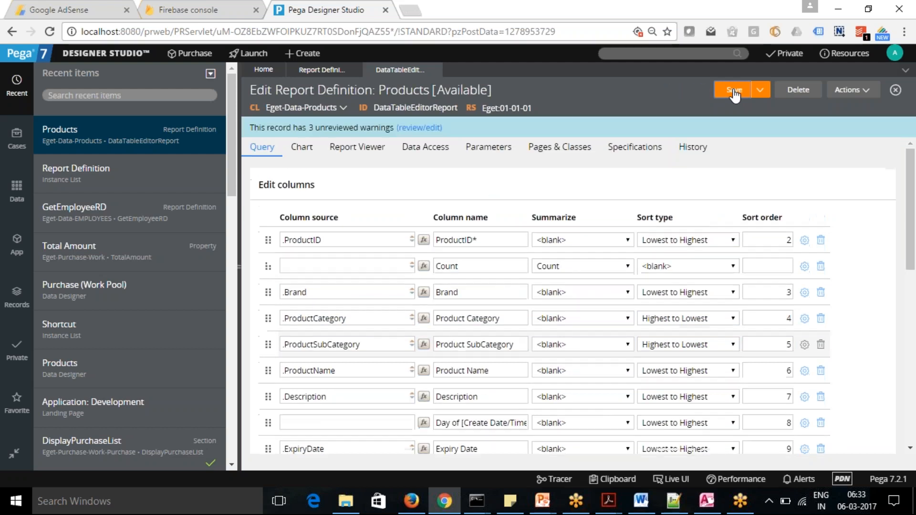
Review the column list, save the Products report definition again and run the report.
left_click_drag(914, 200, 915, 169)
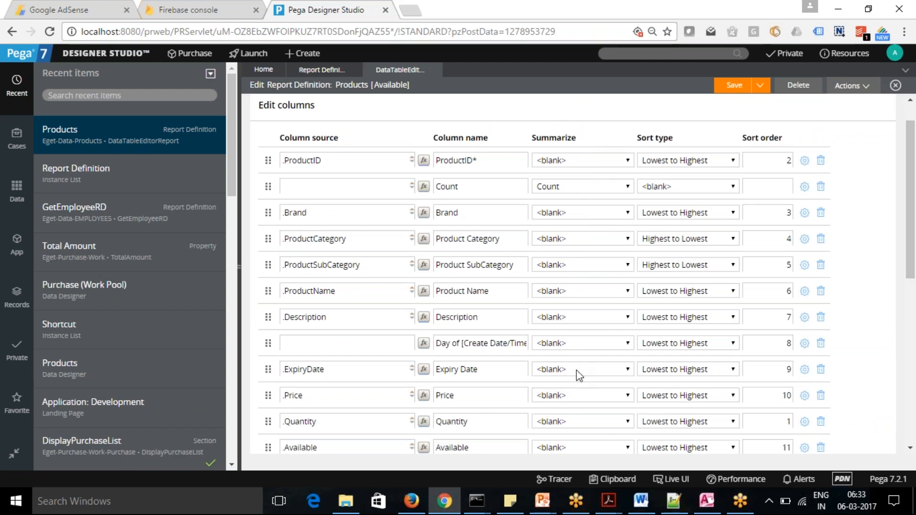
left_click_drag(914, 222, 914, 179)
left_click(730, 90)
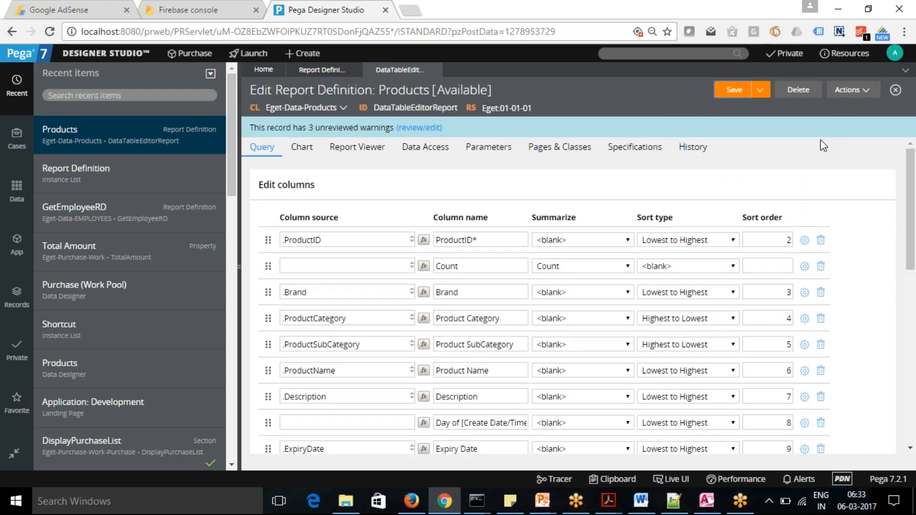
left_click(858, 93)
left_click(850, 107)
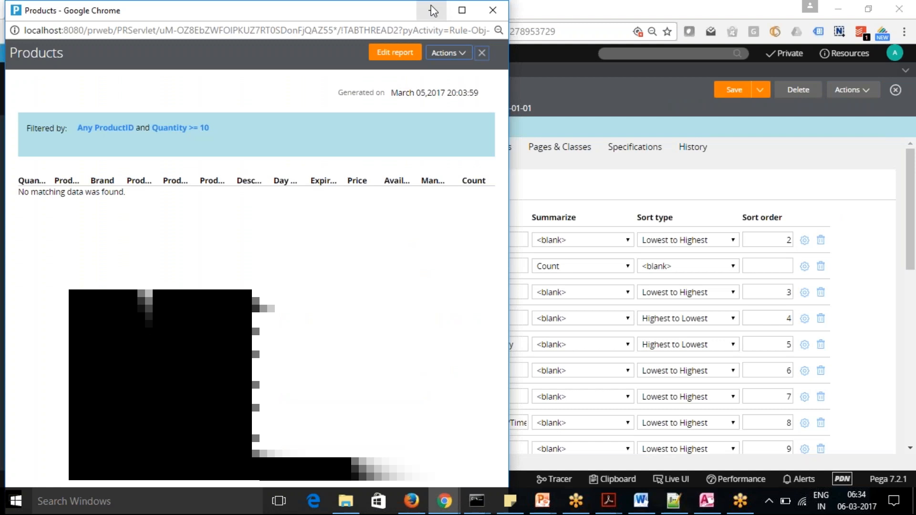
Return to the report definition, delete filter condition B on .Quantity and save.
left_click(797, 155)
left_click_drag(915, 173, 855, 322)
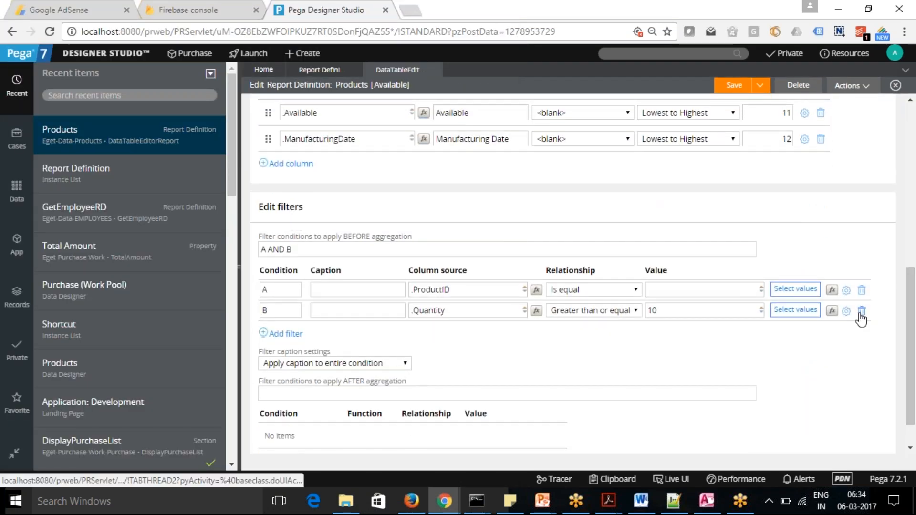
left_click(862, 311)
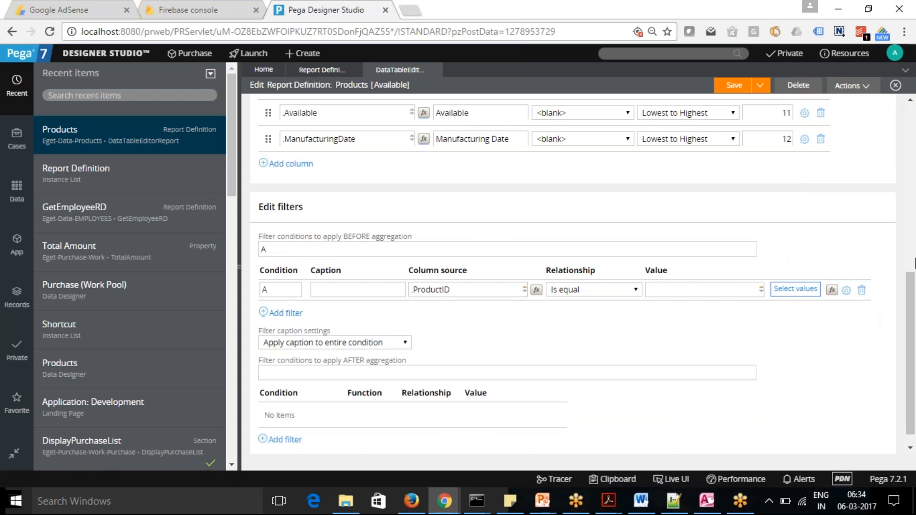
left_click_drag(911, 279, 898, 113)
left_click(729, 89)
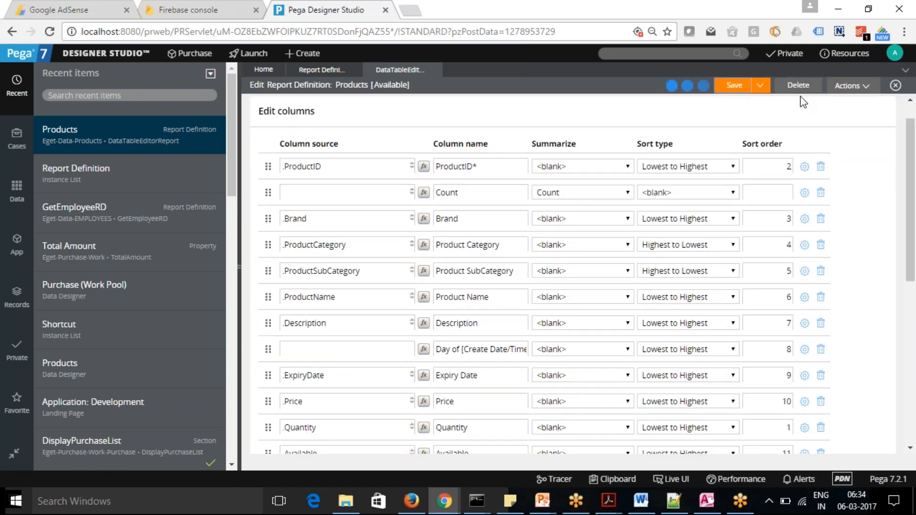
Run the Products report with only the .ProductID filter and close its results window.
left_click(866, 89)
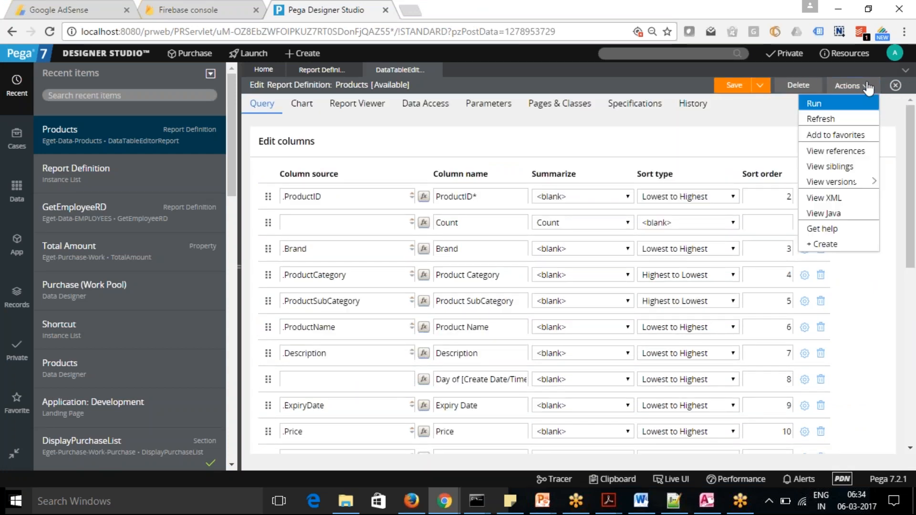
left_click(815, 101)
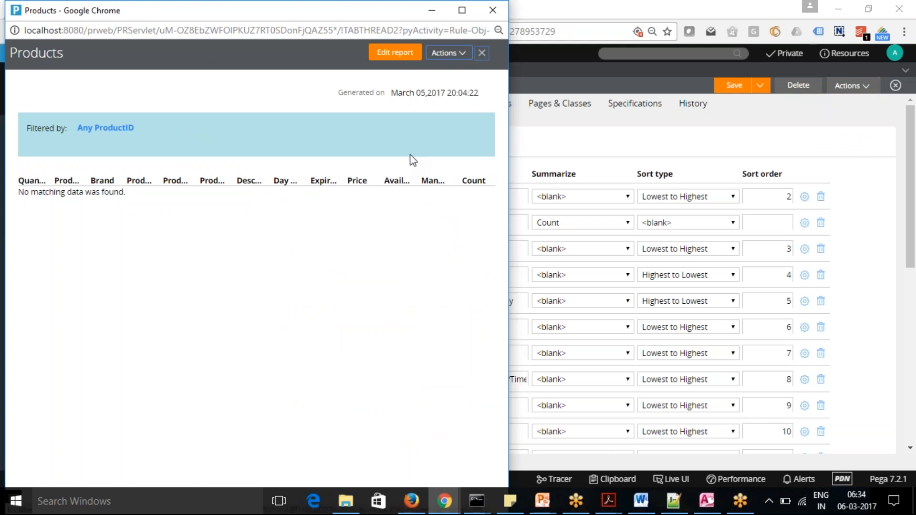
left_click(490, 11)
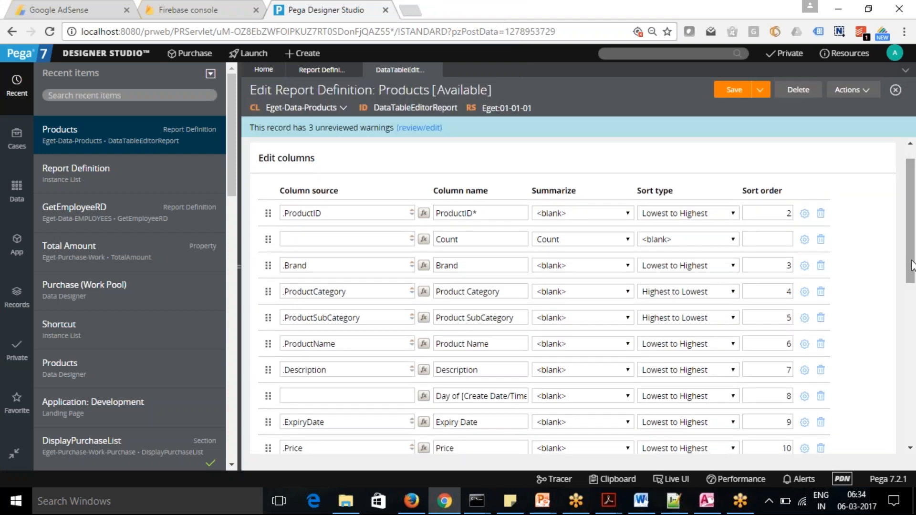
Delete the remaining .ProductID filter condition and save the report definition.
scroll(911, 265, "down", 6)
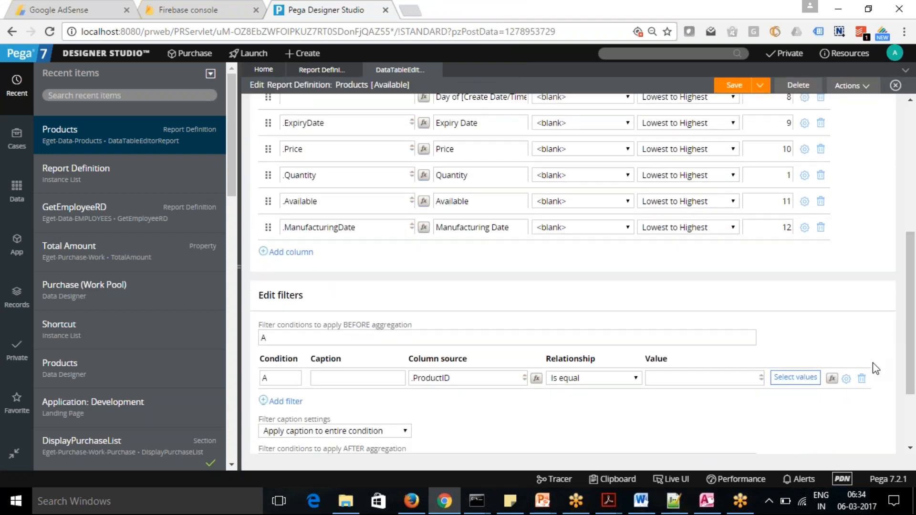
left_click(863, 379)
left_click_drag(912, 242, 912, 157)
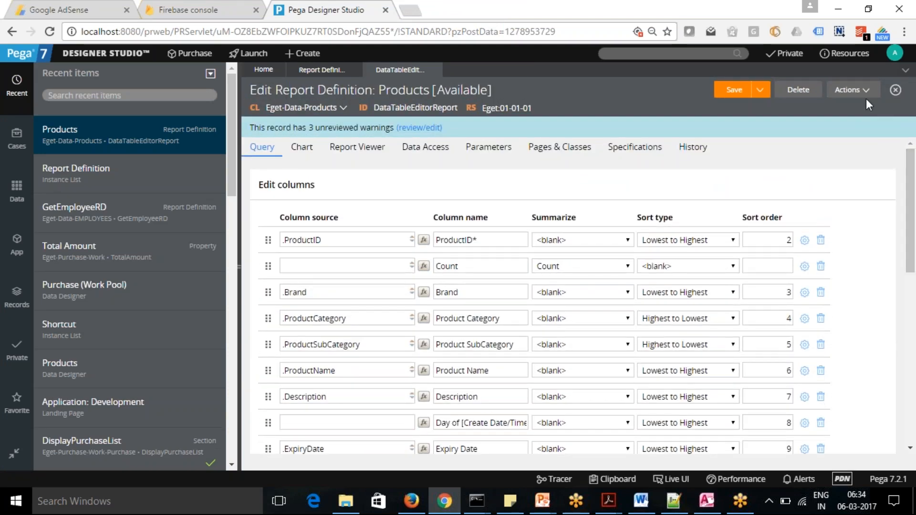
left_click(730, 90)
Run the Products report without any filters and return to the report definition.
left_click(849, 89)
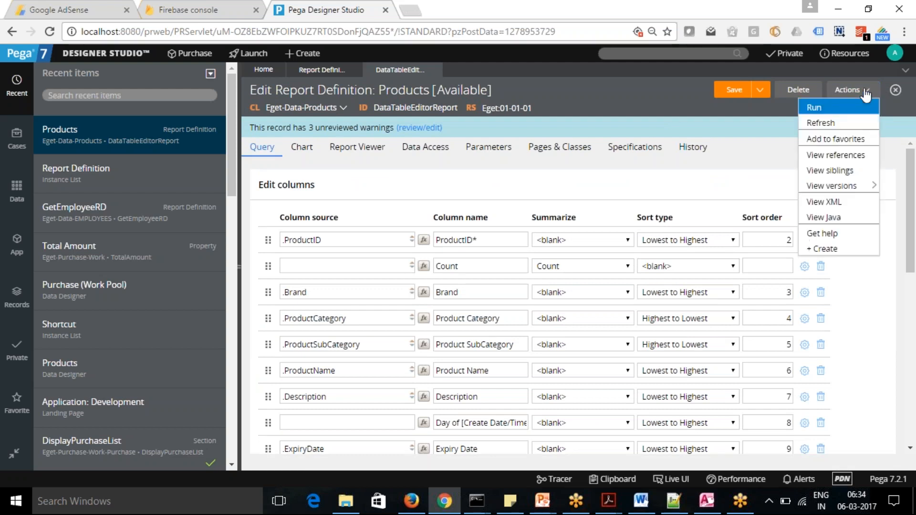
left_click(843, 111)
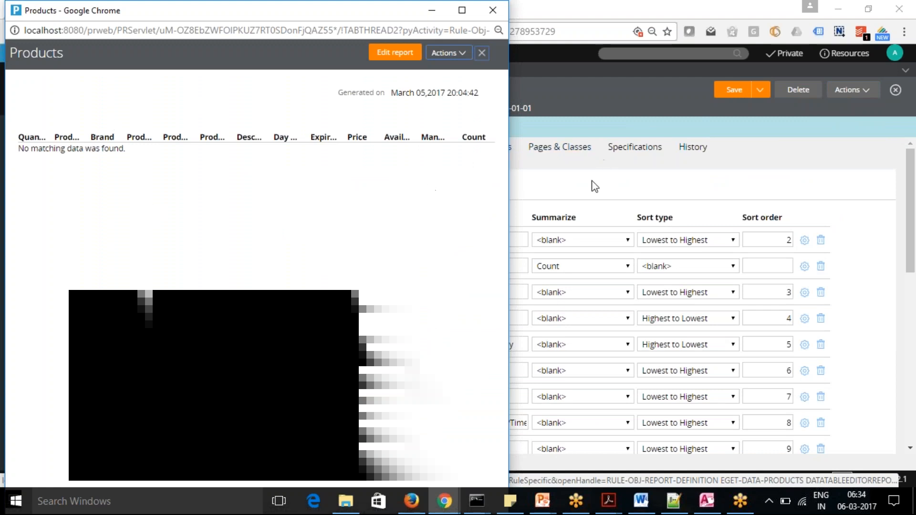
left_click(592, 186)
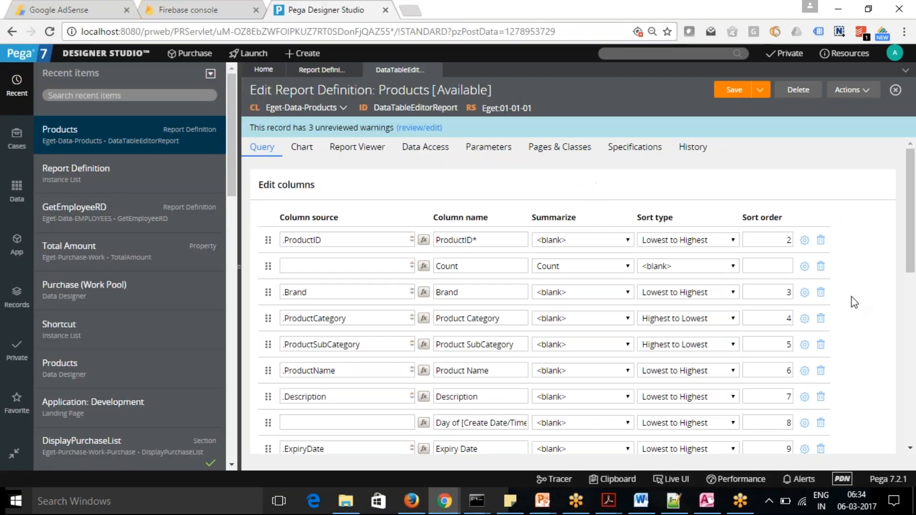
Delete the Count column from the report definition and bring the open Products results window back to the front.
left_click(821, 266)
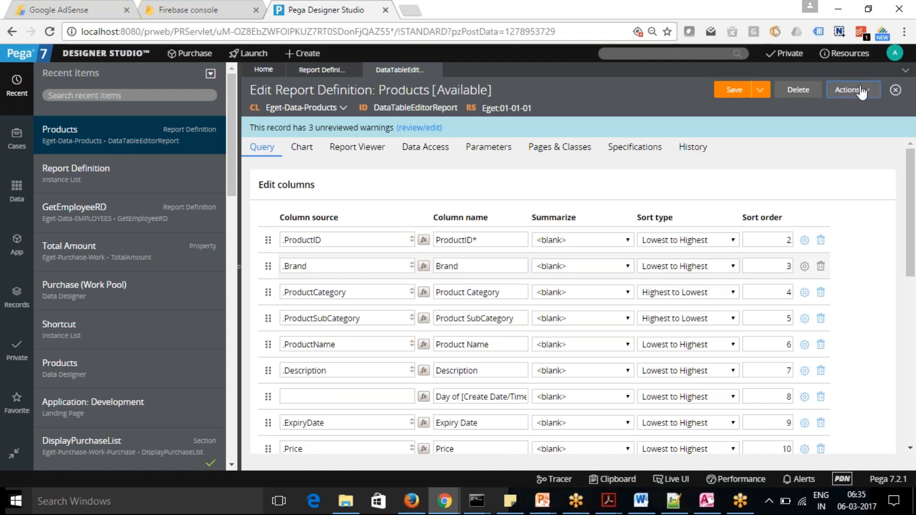
mouse_move(444, 501)
left_click(515, 465)
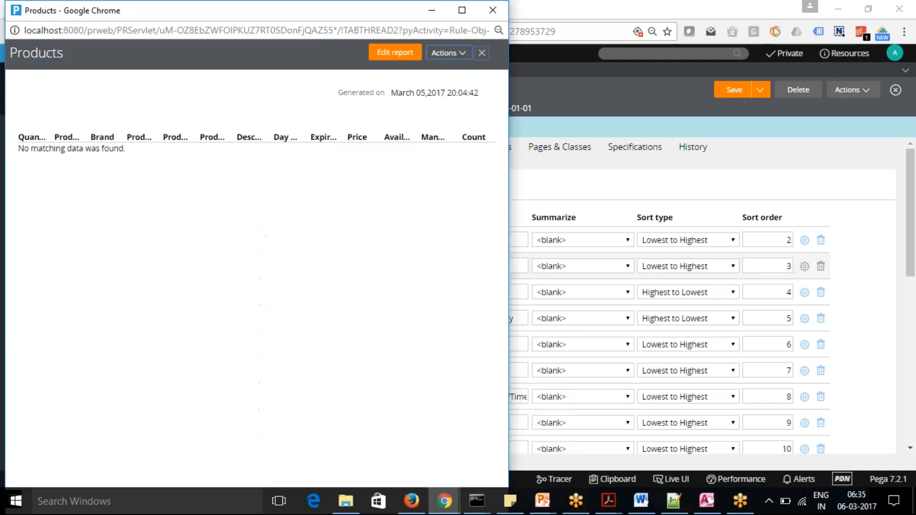
Close the open Products results, run the Products report again and close its new results window.
left_click(461, 54)
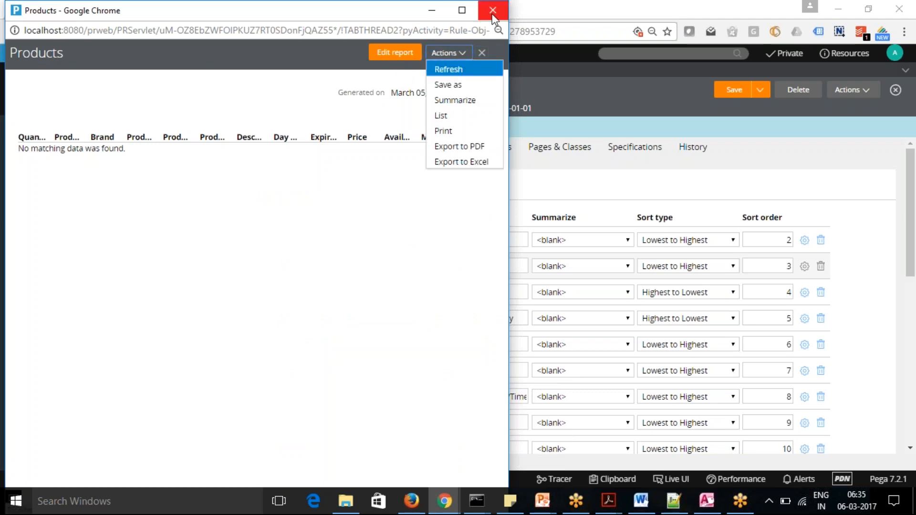
left_click(492, 10)
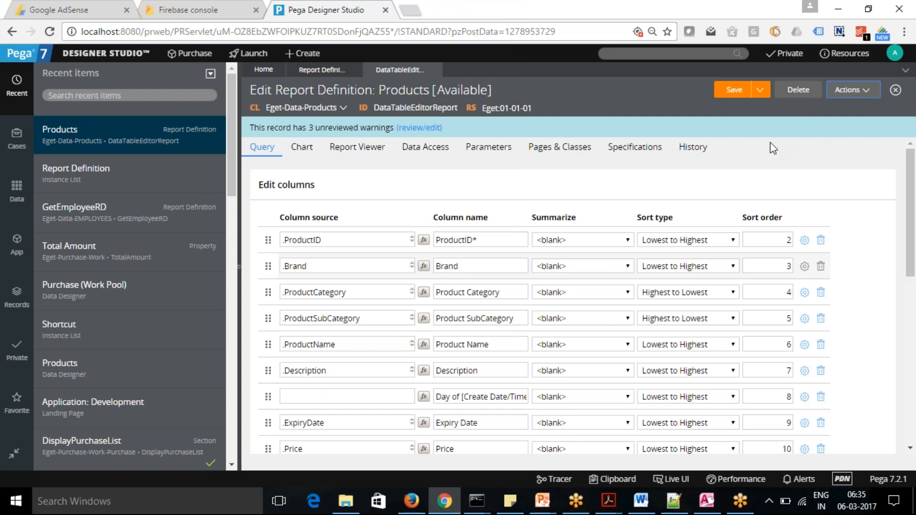
key("F5")
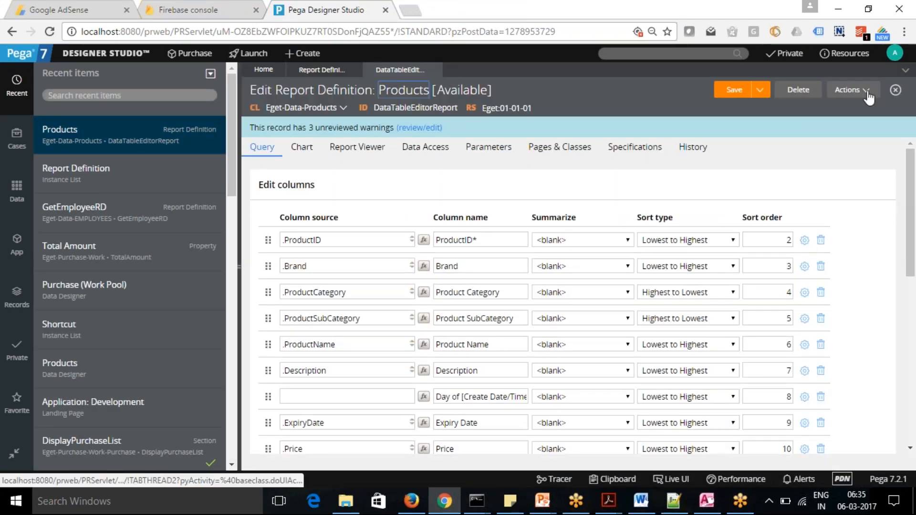
left_click(868, 91)
left_click(840, 107)
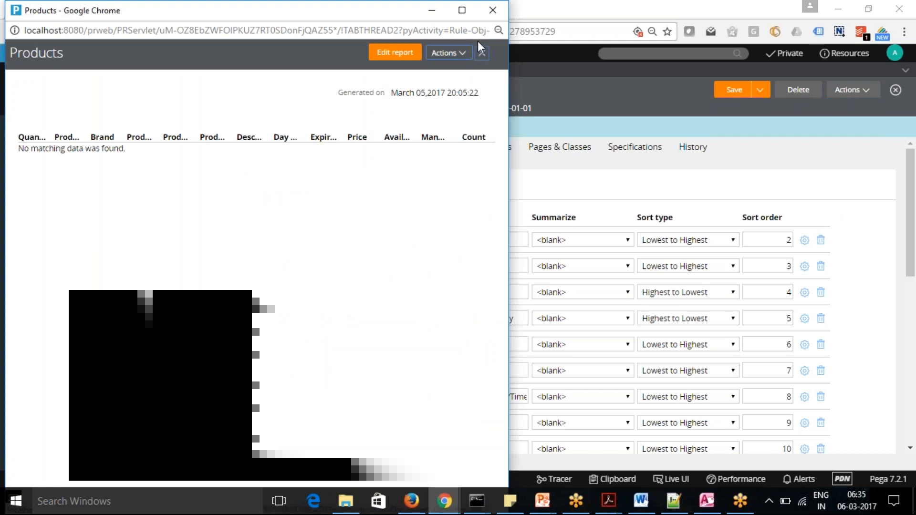
left_click(493, 10)
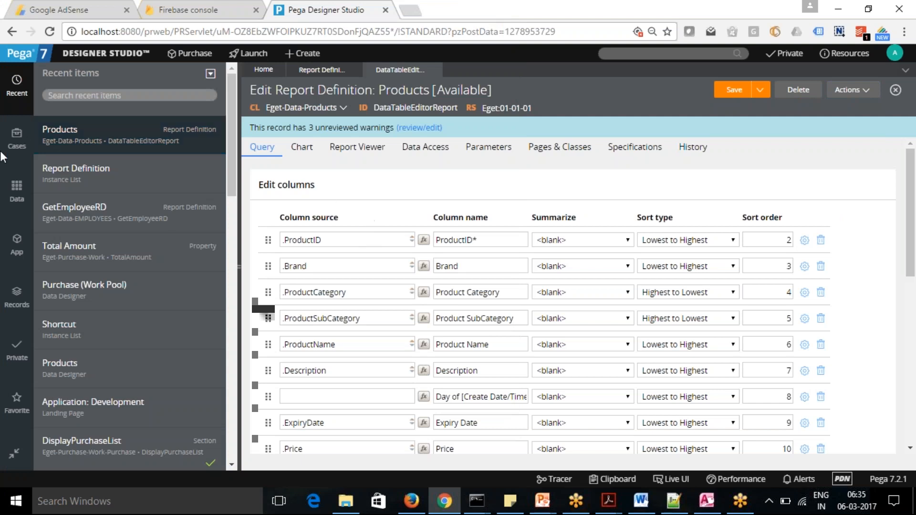
Open the records of the Products data type and return to the Products report definition.
left_click(23, 189)
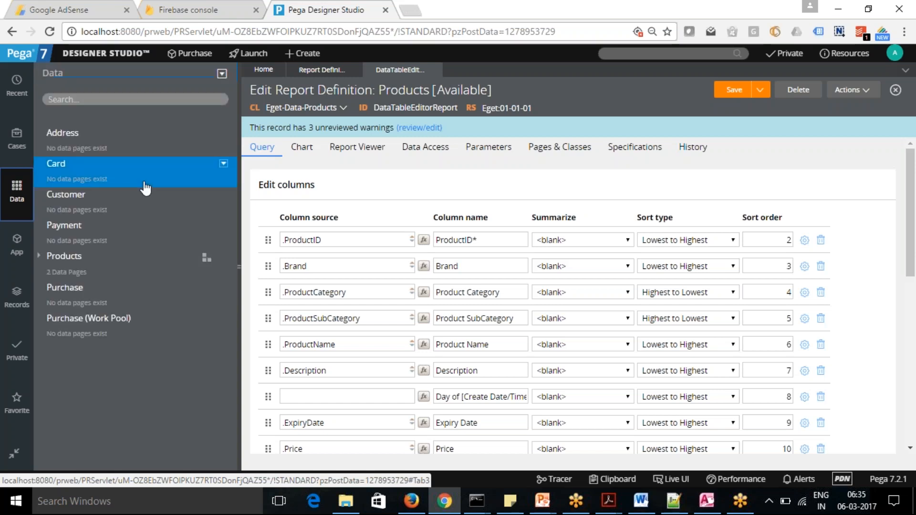
left_click(63, 264)
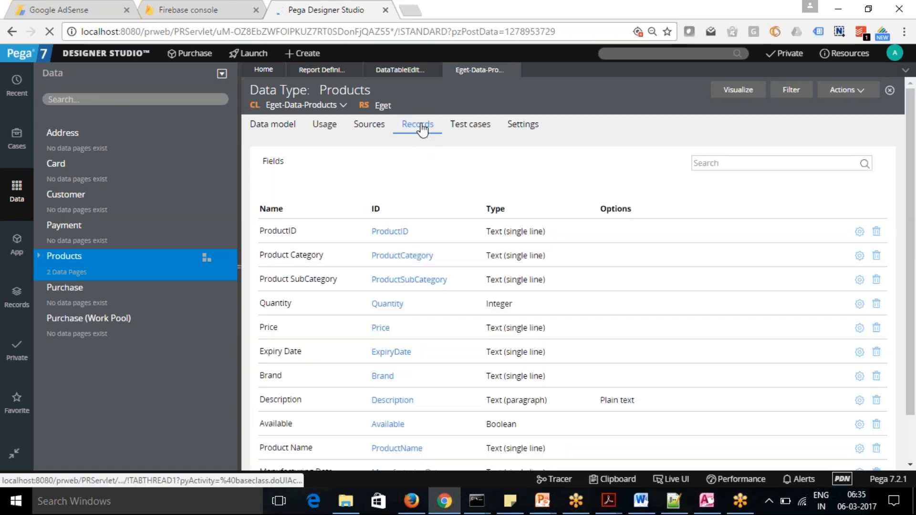
left_click(422, 128)
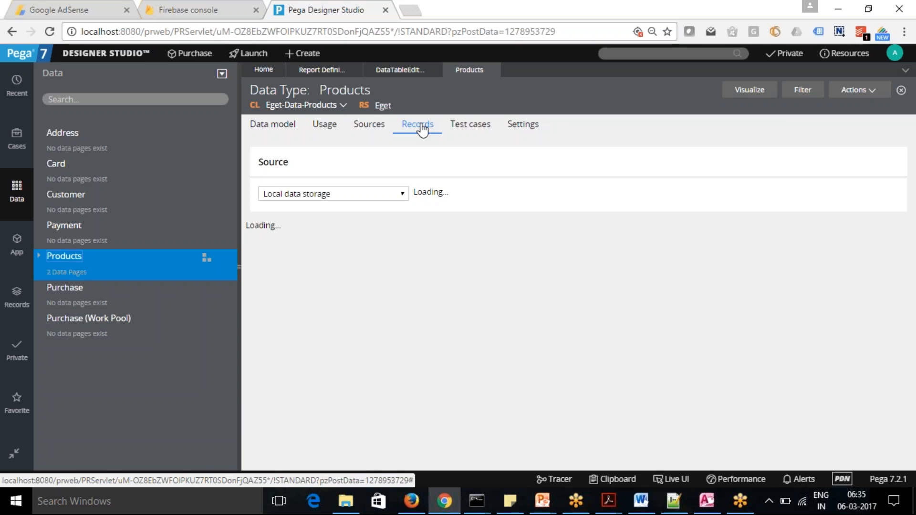
left_click(400, 72)
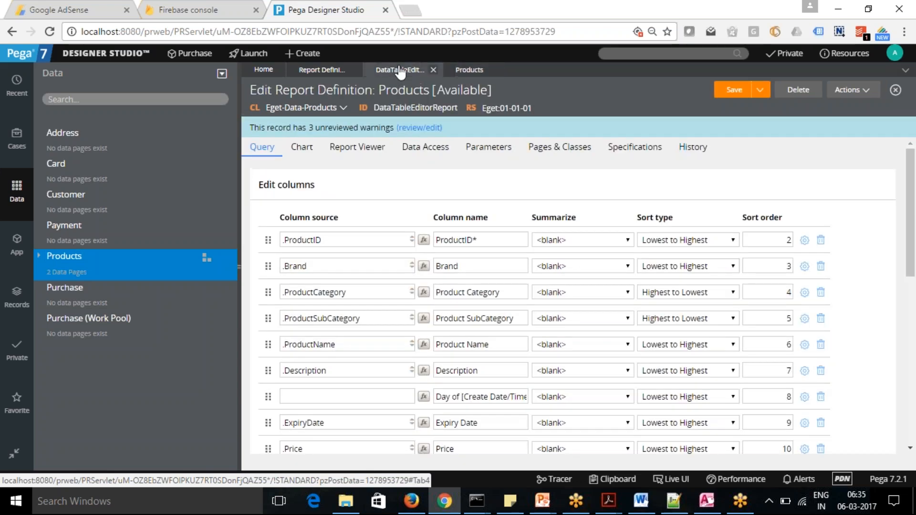
Check the filter conditions before and after aggregation and save the Products report definition.
left_click_drag(914, 208, 915, 328)
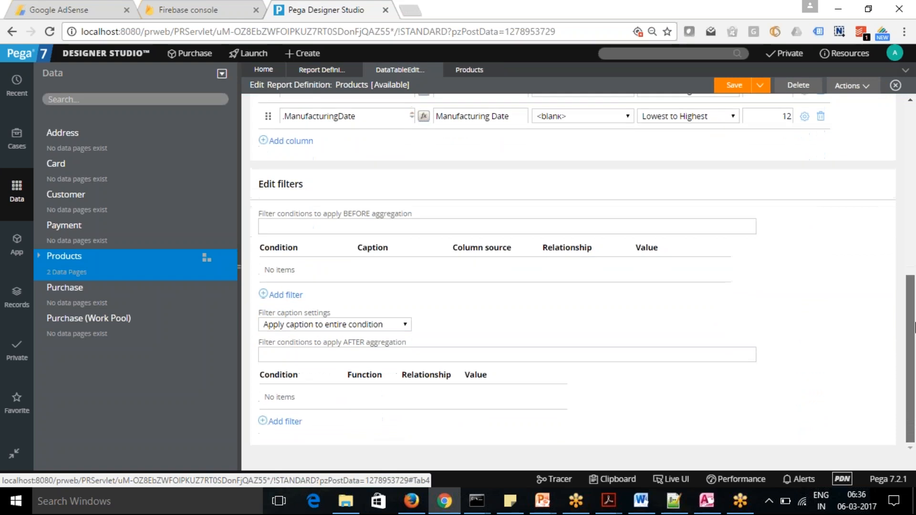
left_click_drag(915, 294, 915, 145)
left_click(733, 90)
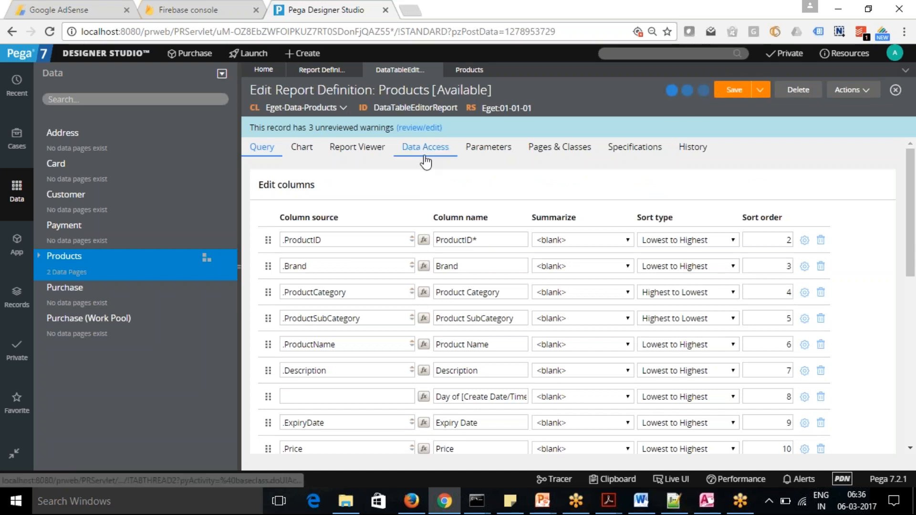
key("alt+Tab")
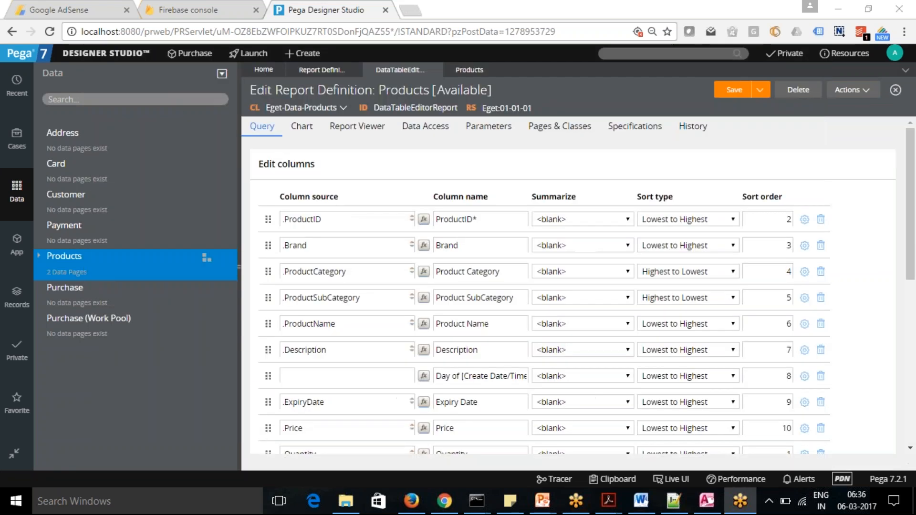
Check the Products data type's records, then close the data type and its report definition to return to the Report Definition instances.
left_click(469, 71)
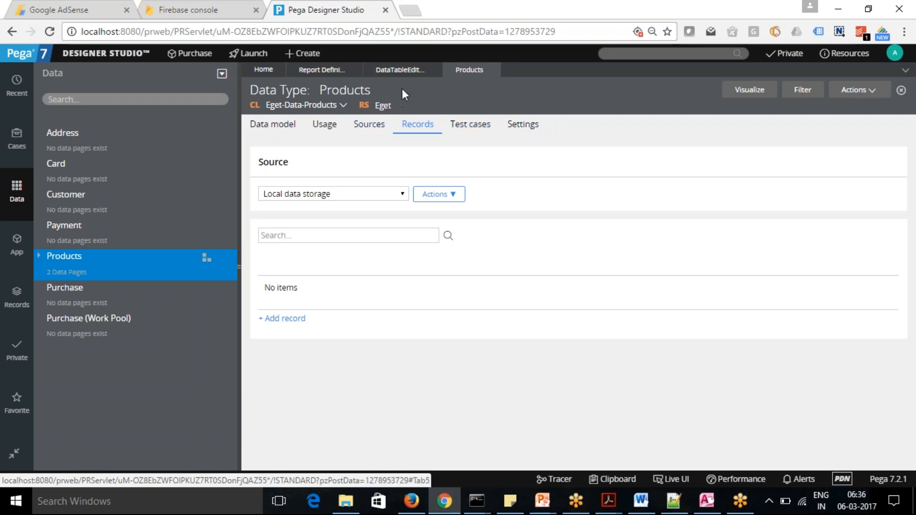
left_click(399, 72)
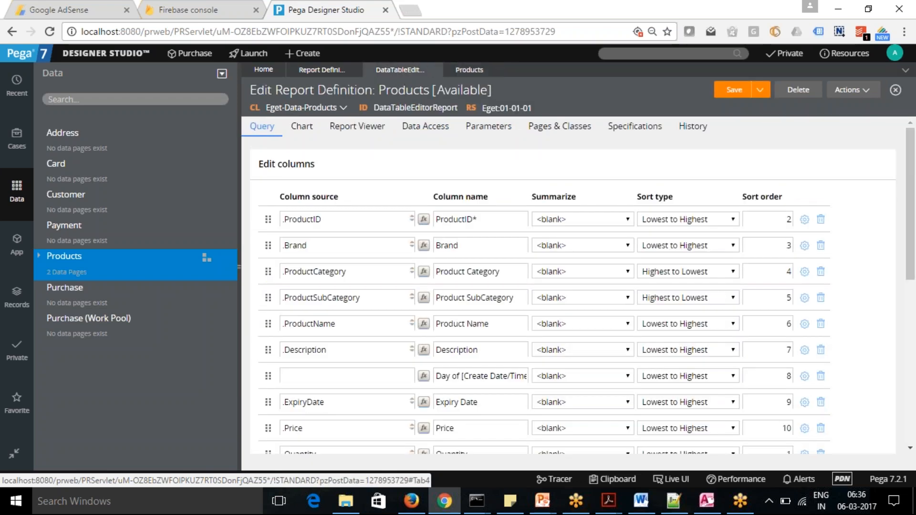
left_click_drag(913, 258, 914, 209)
left_click(492, 70)
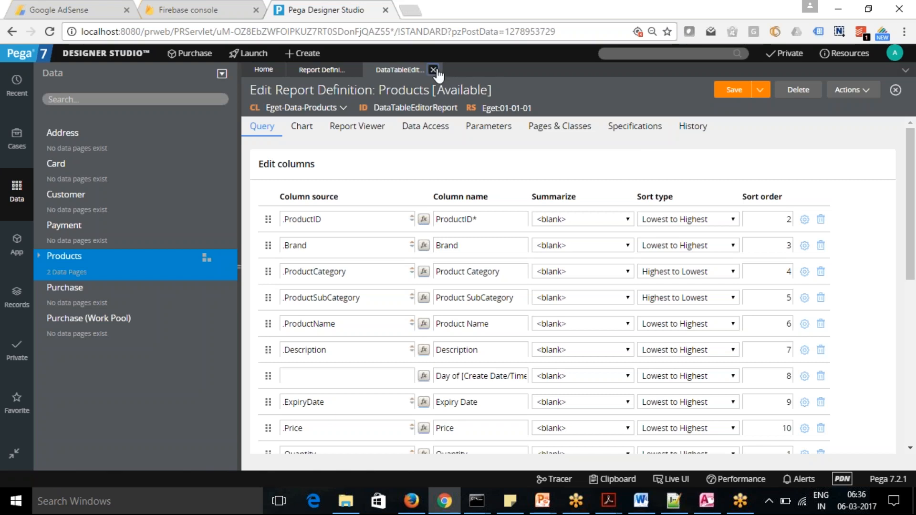
left_click(439, 72)
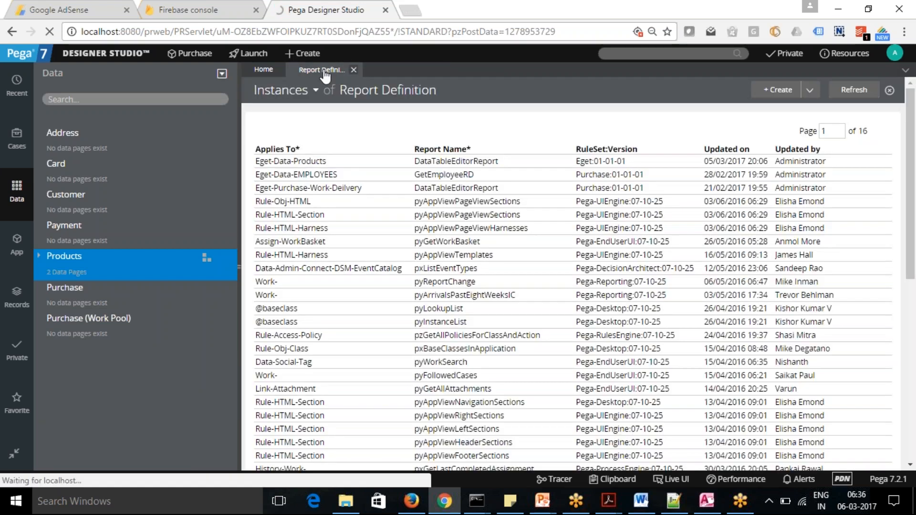
Open the GetEmployeeRD report definition from the instances list and try to check it out.
left_click(451, 175)
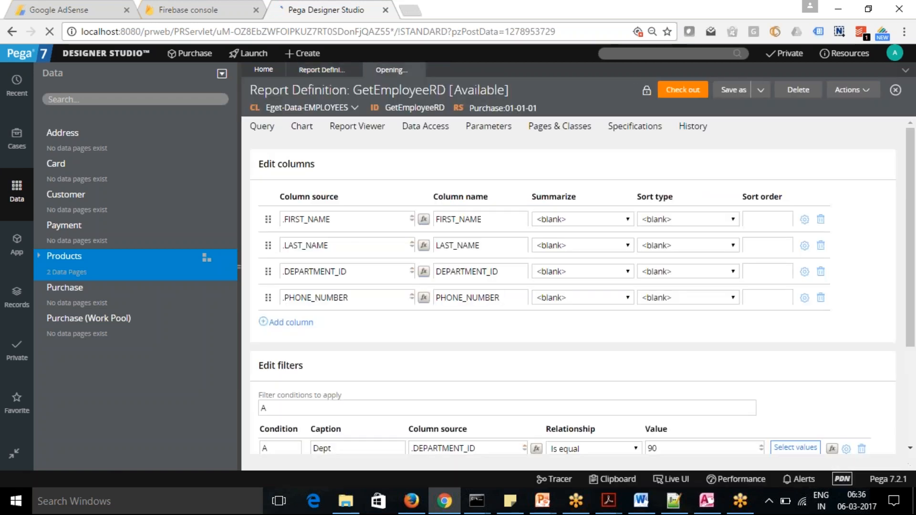
left_click(680, 93)
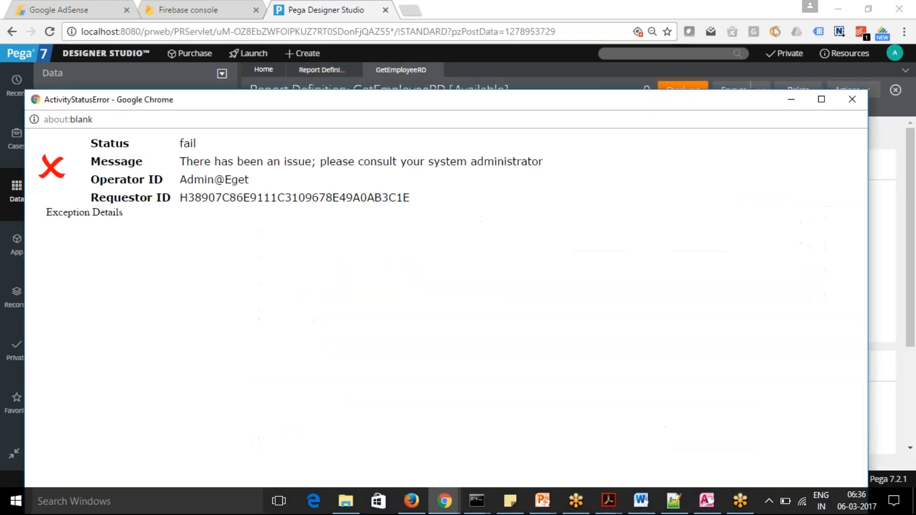
left_click(852, 100)
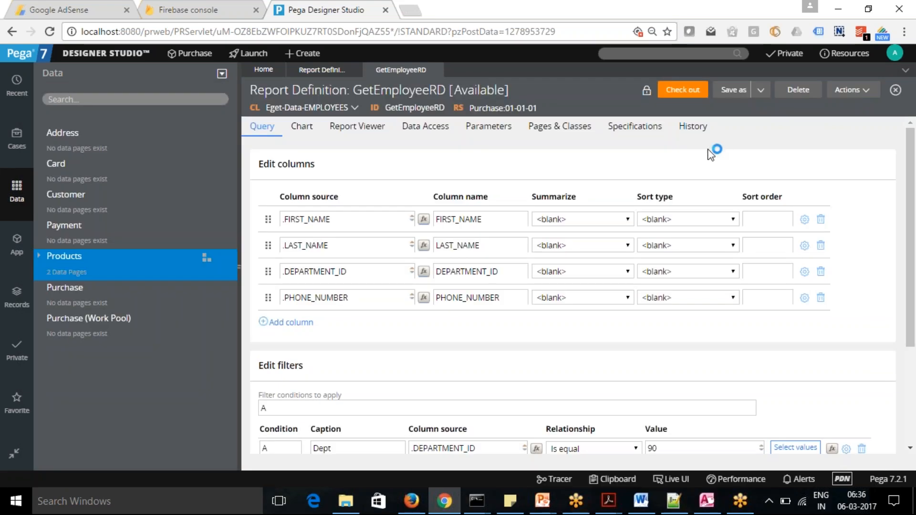
Start a Save As copy of GetEmployeeRD and review the available rulesets and versions.
left_click(761, 90)
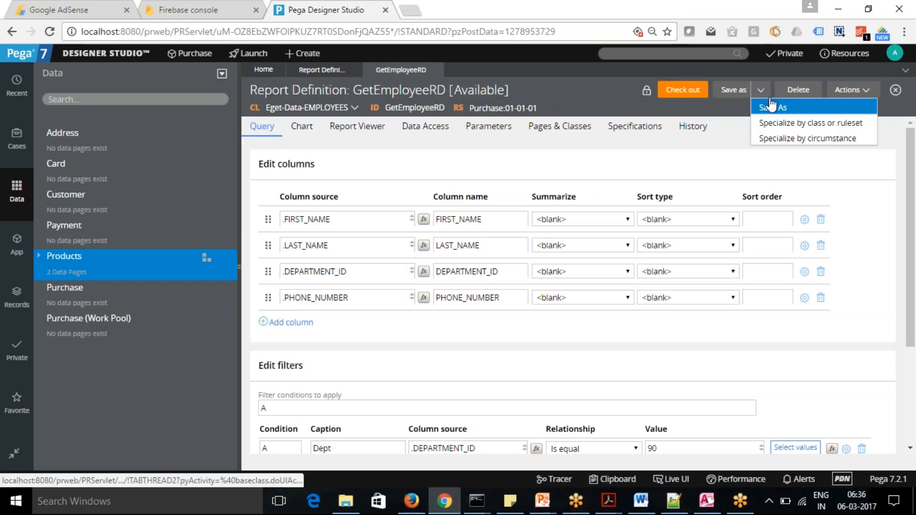
left_click(771, 107)
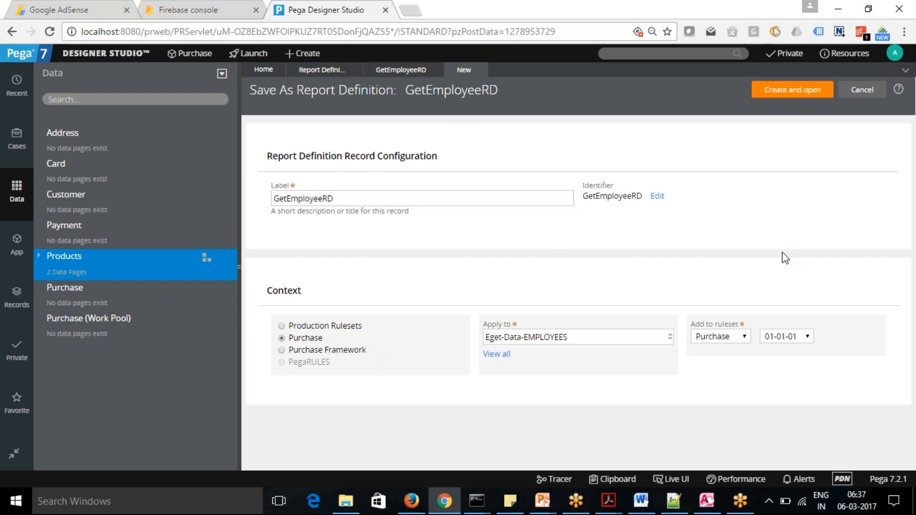
left_click(806, 337)
left_click(807, 338)
left_click(747, 336)
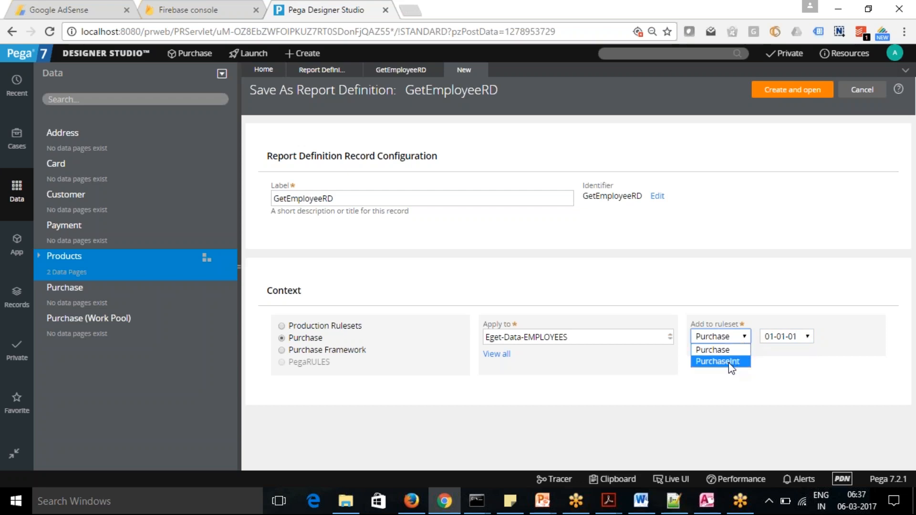
left_click(732, 335)
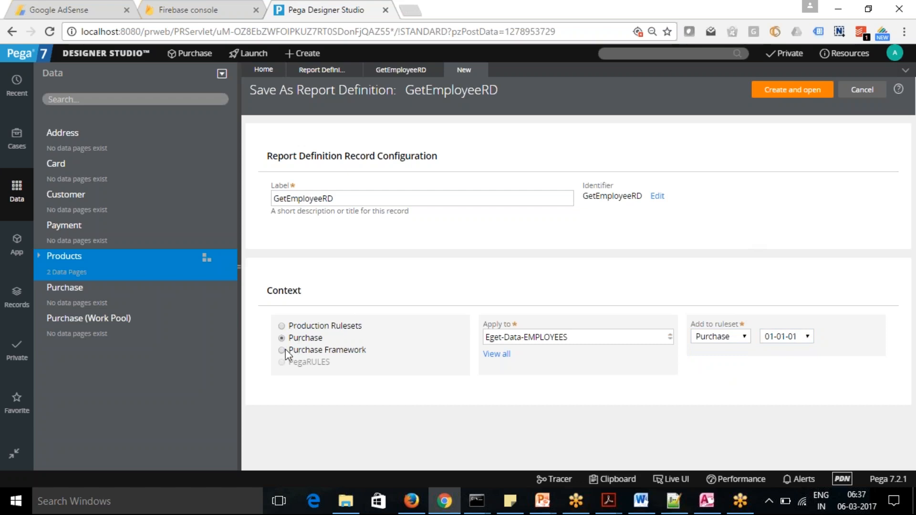
Set the copy's context to Production Rulesets and try to create GetEmployeeRD in Eget-Data-EMPLOYEES under the DelegatedRules ruleset, version 01-01-01.
left_click(283, 327)
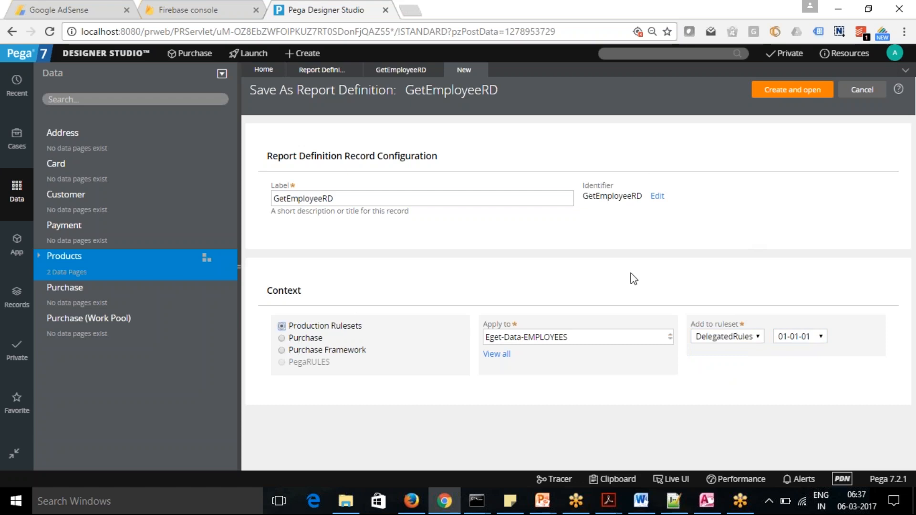
left_click(597, 332)
left_click_drag(595, 332, 320, 343)
key("ctrl+c")
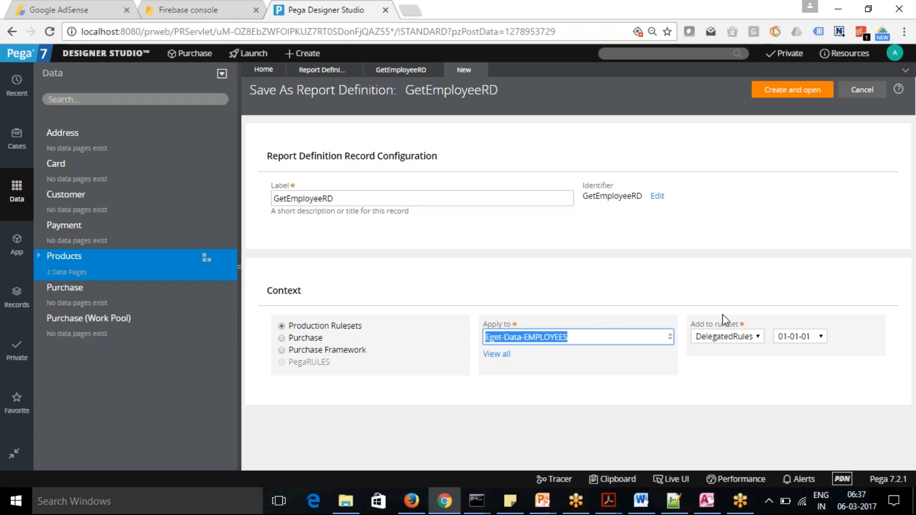
left_click(792, 90)
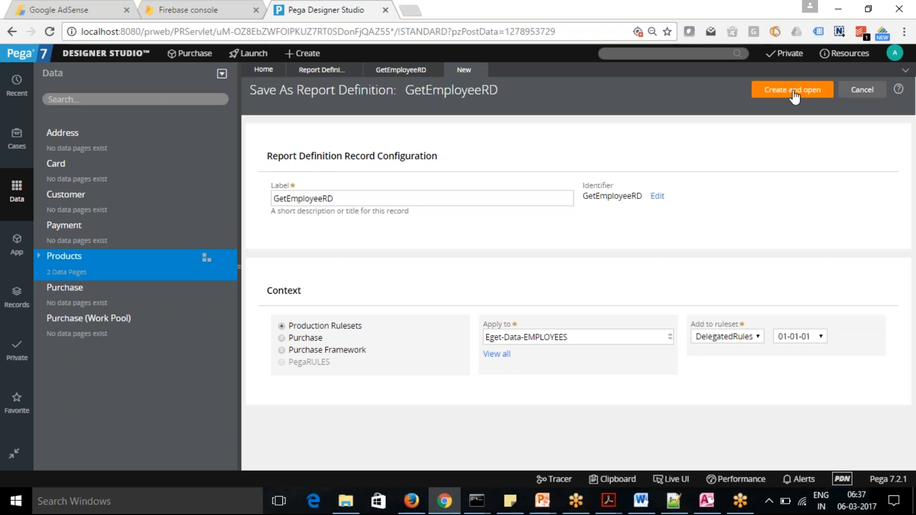
left_click(794, 91)
Reload Designer Studio, log off and log back in with the prefilled operator credentials.
left_click(51, 30)
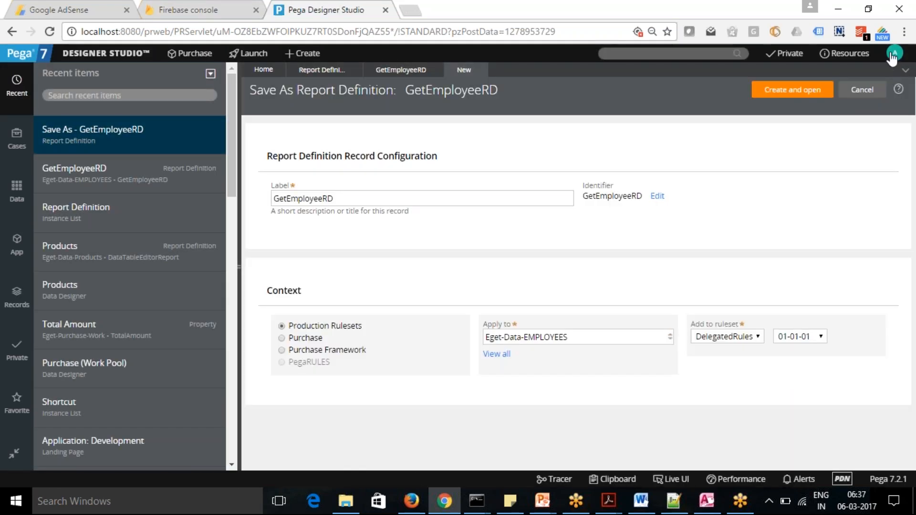
left_click(894, 53)
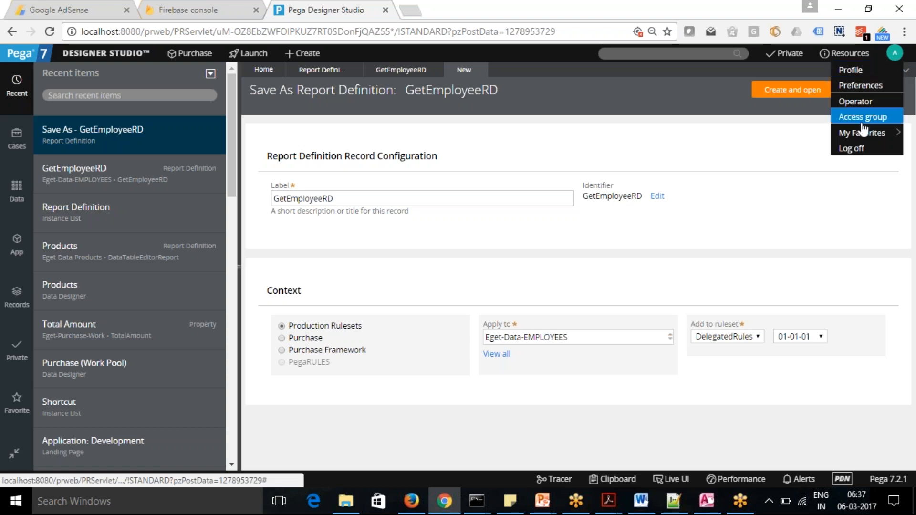
left_click(862, 149)
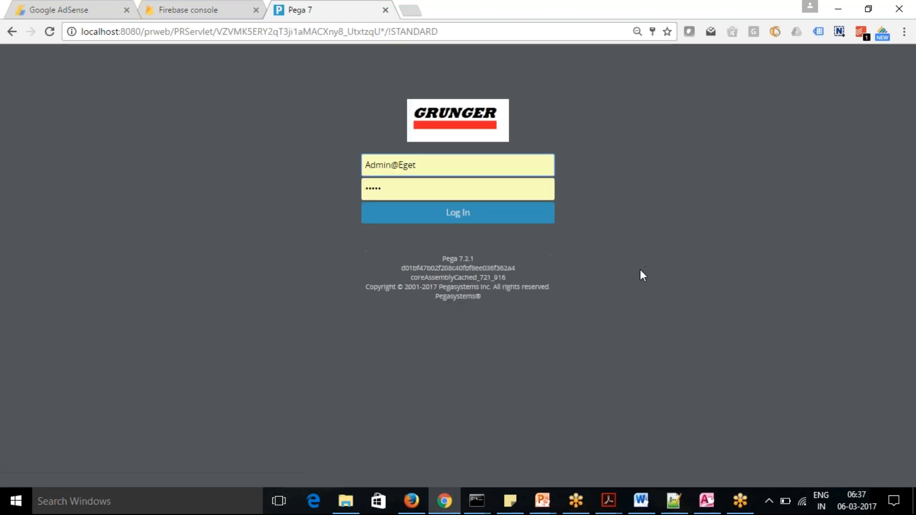
left_click(477, 216)
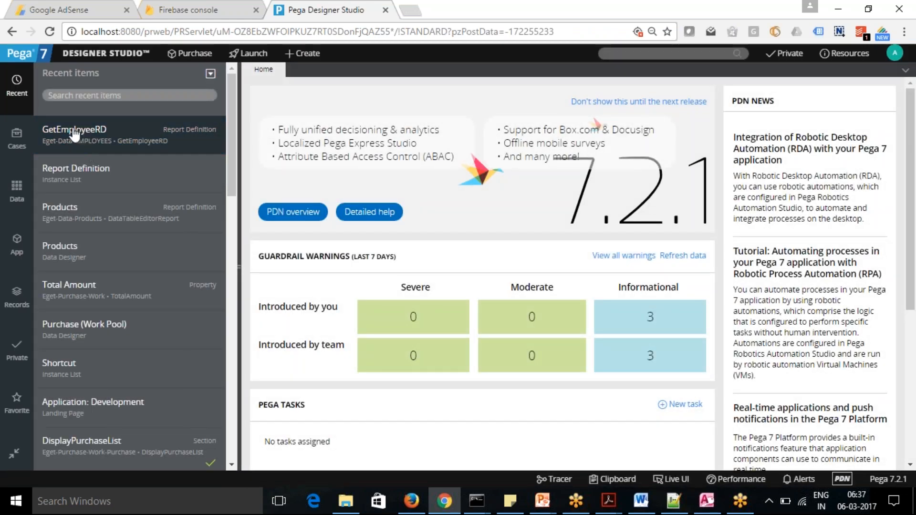
Reopen GetEmployeeRD from the recent items and try to check it out again, dismissing the error window.
left_click(78, 135)
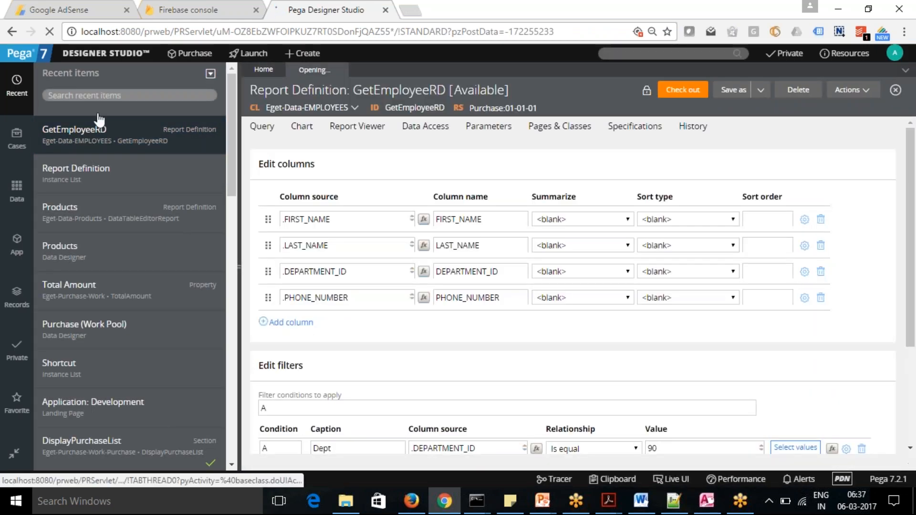
left_click(677, 90)
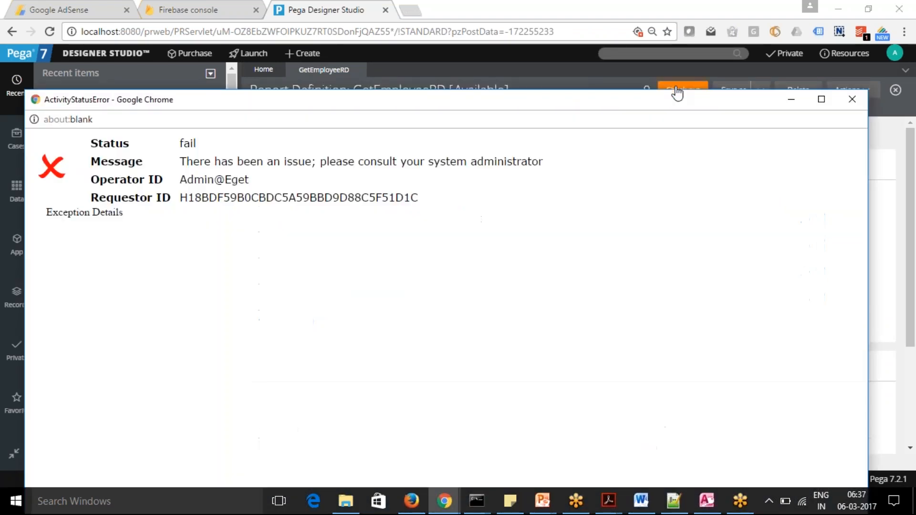
left_click(857, 101)
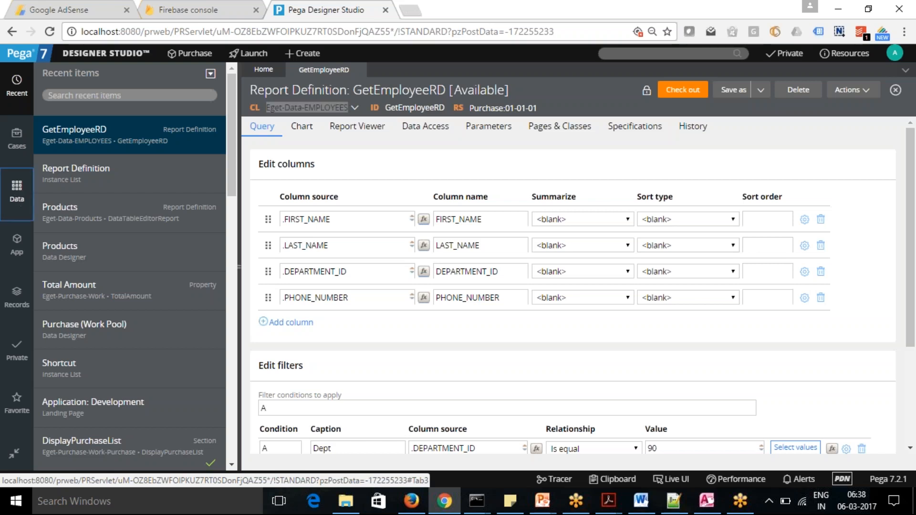
Show the Eget-Data-EMPLOYEES class in the application explorer and expand its EMPLOYEES subclass.
left_click(17, 244)
left_click(140, 94)
key("ctrl+a")
key("ctrl+v")
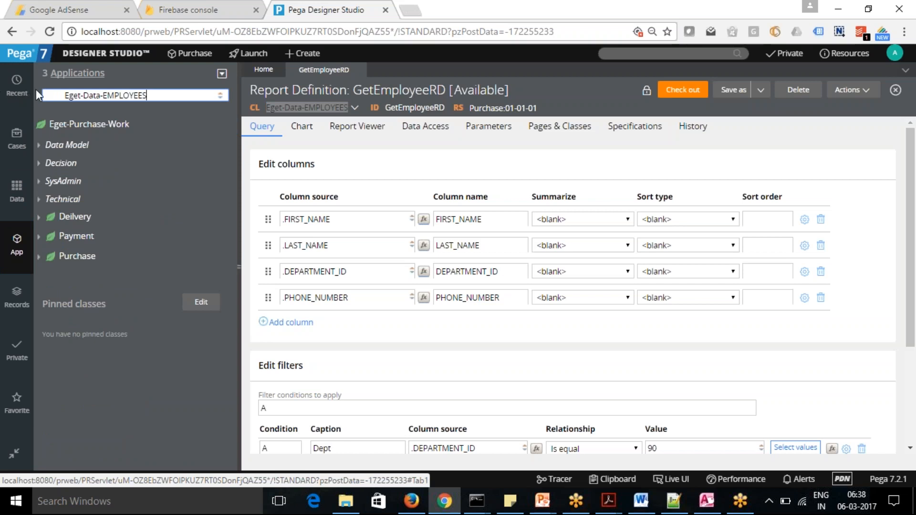
type("\\")
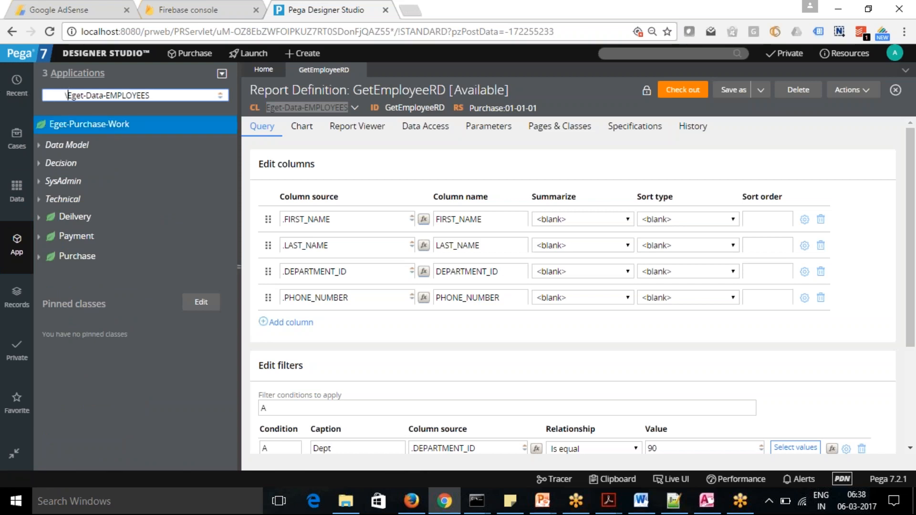
key("BackSpace")
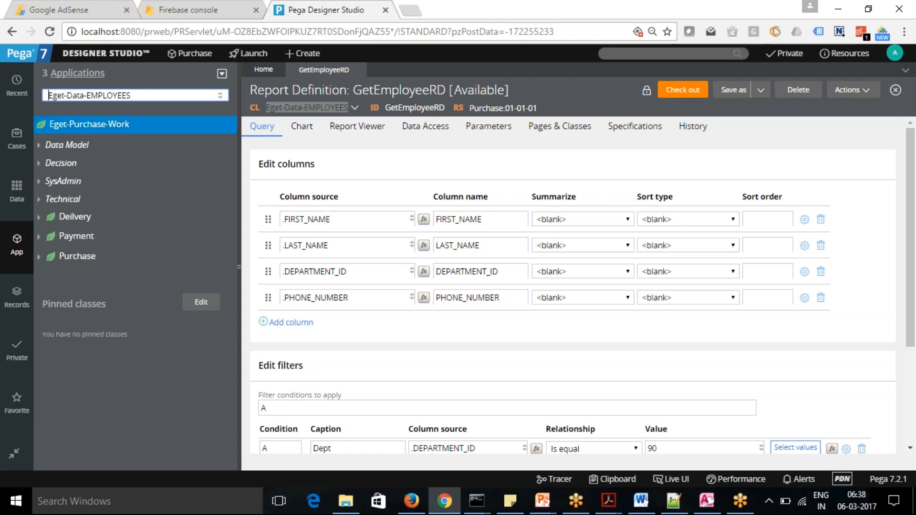
key("Return")
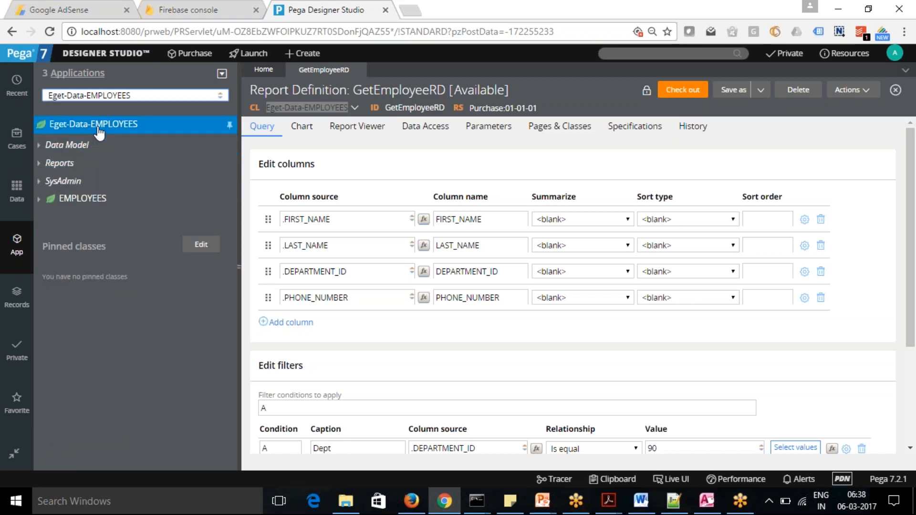
left_click(38, 199)
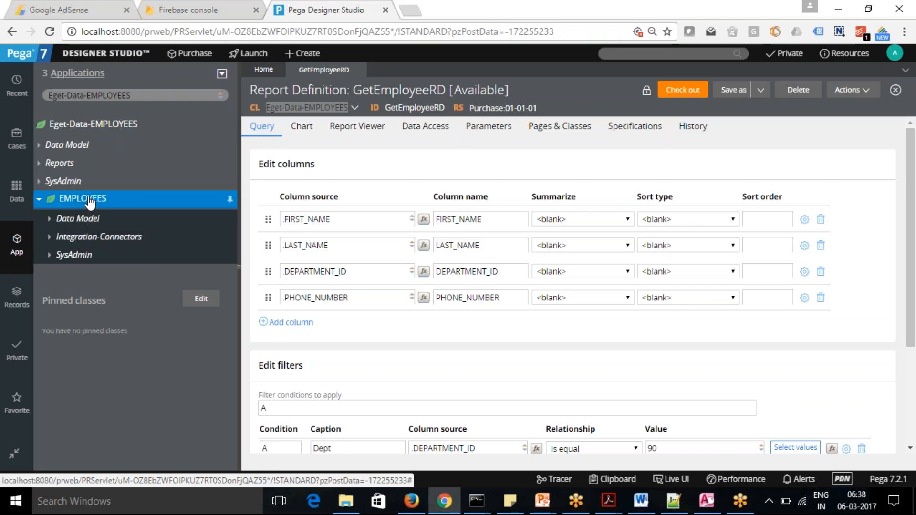
Try to create a report definition labelled GetEmployeeRD in Eget-Data-EMPLOYEES-EMPLOYEES under the Purchase ruleset, version 01-01-01.
right_click(90, 203)
mouse_move(103, 220)
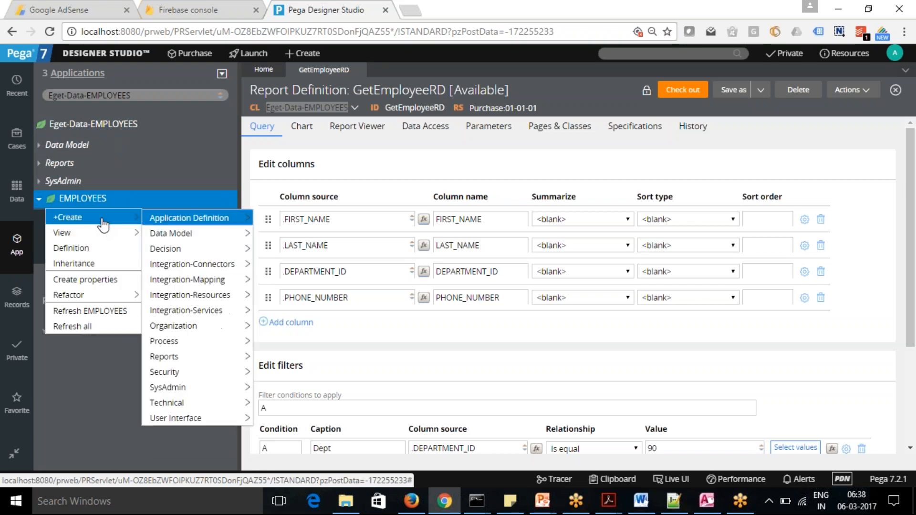
mouse_move(195, 358)
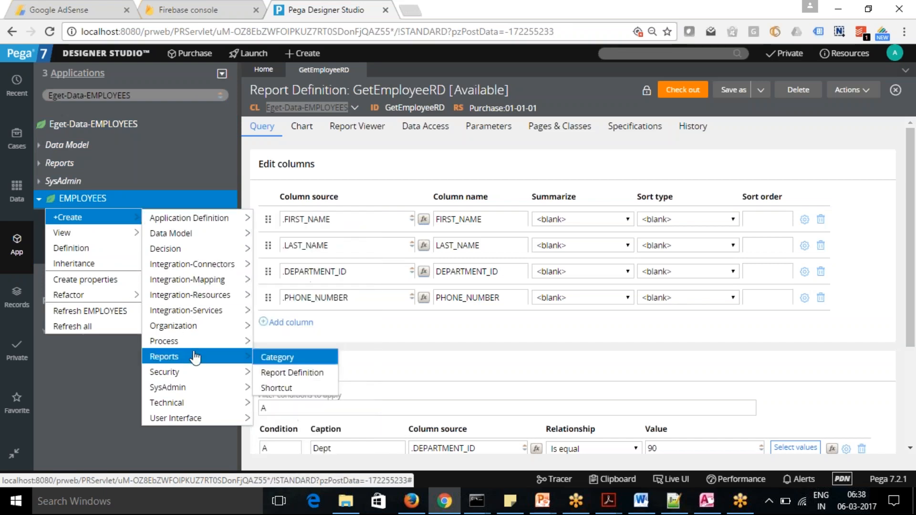
left_click(289, 373)
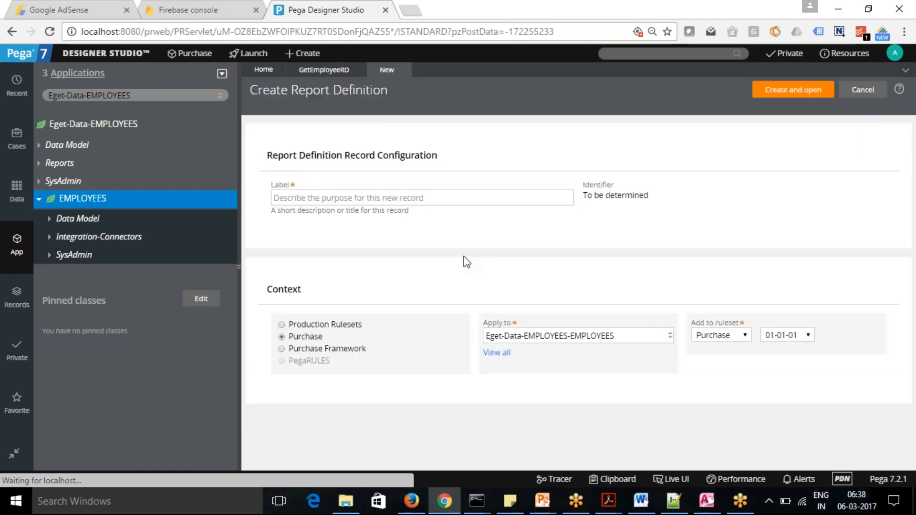
left_click(442, 198)
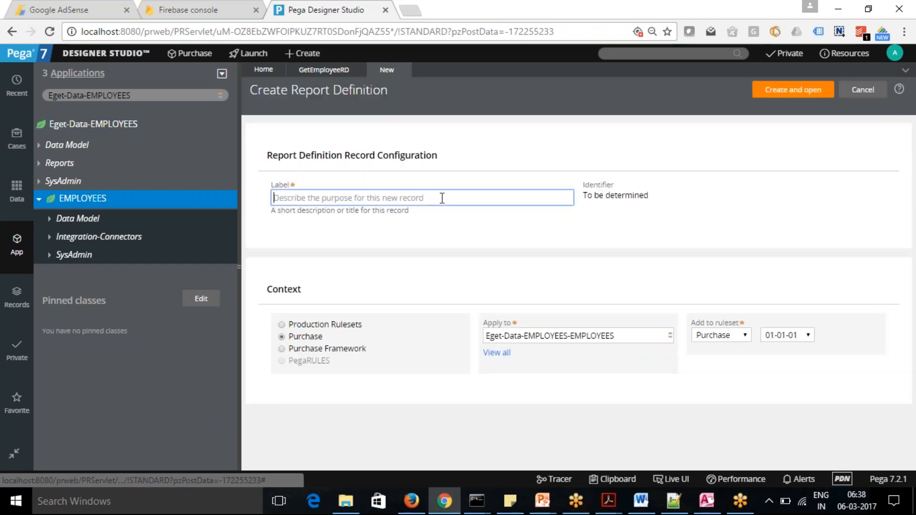
type("GetEmployeeRD")
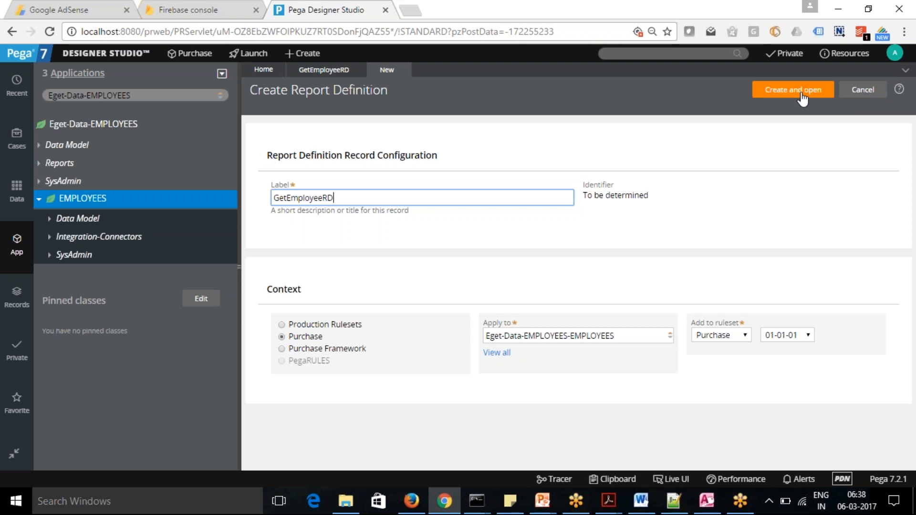
left_click(798, 96)
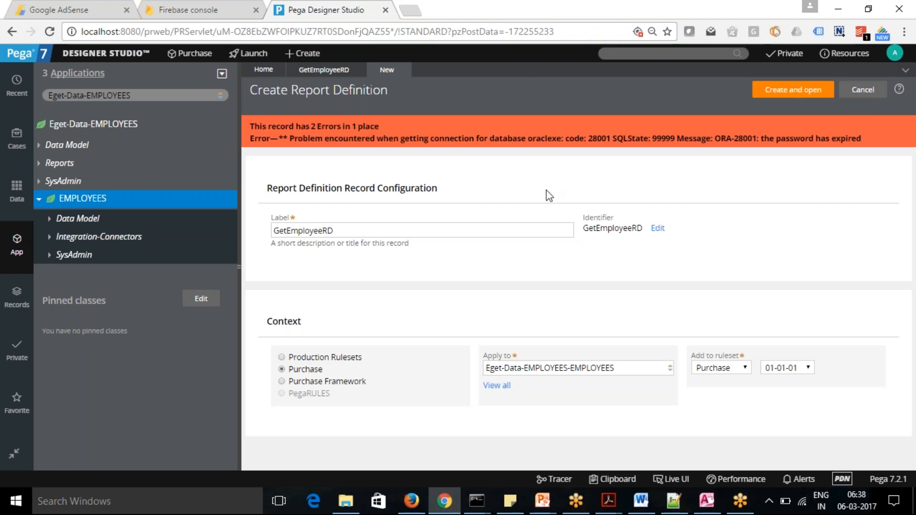
left_click_drag(720, 138, 869, 140)
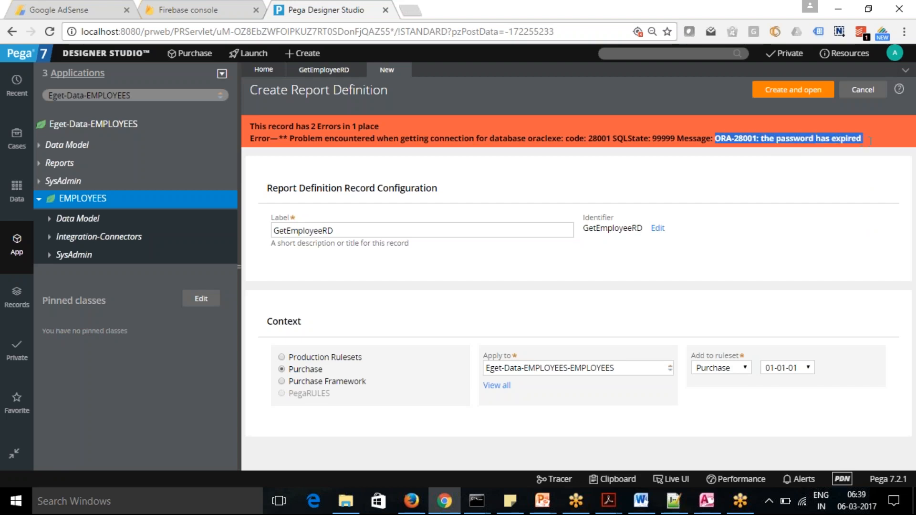
left_click(795, 243)
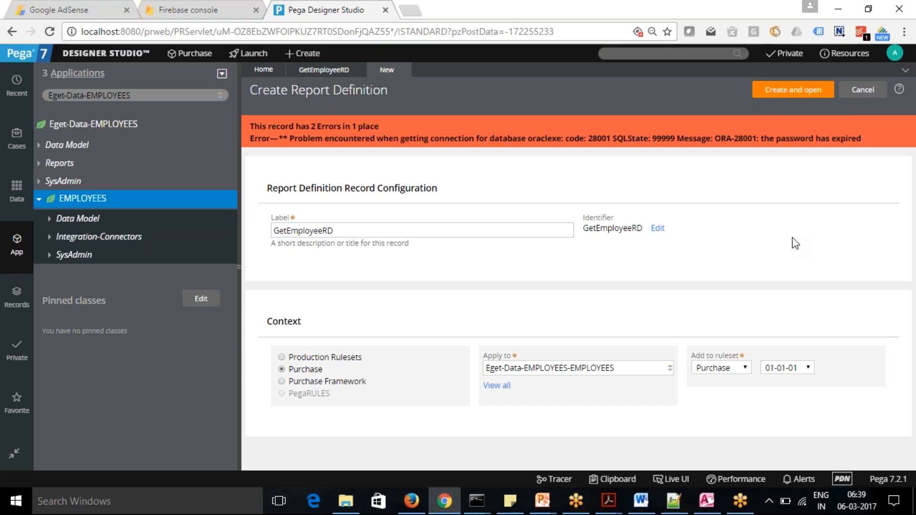
Open the oraclexe database record from the SysAdmin records, test its connection and close the browser window.
left_click(16, 296)
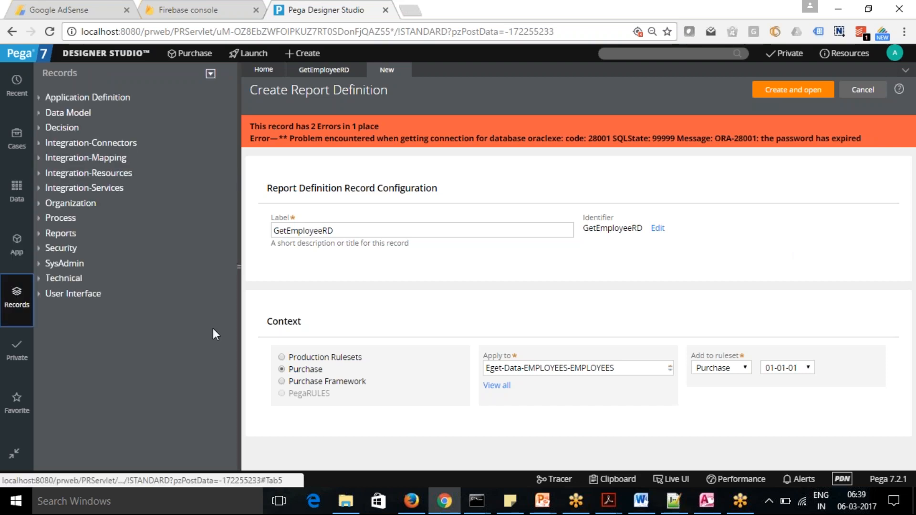
left_click(39, 263)
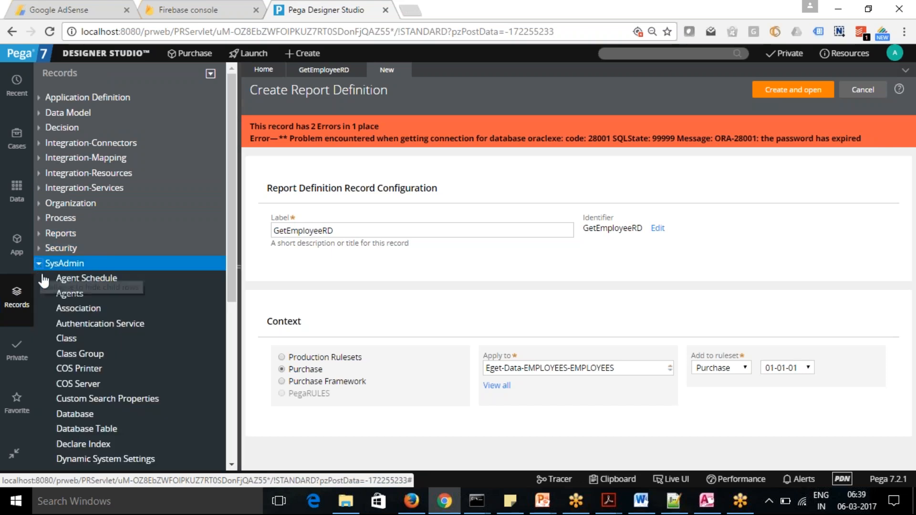
left_click(81, 418)
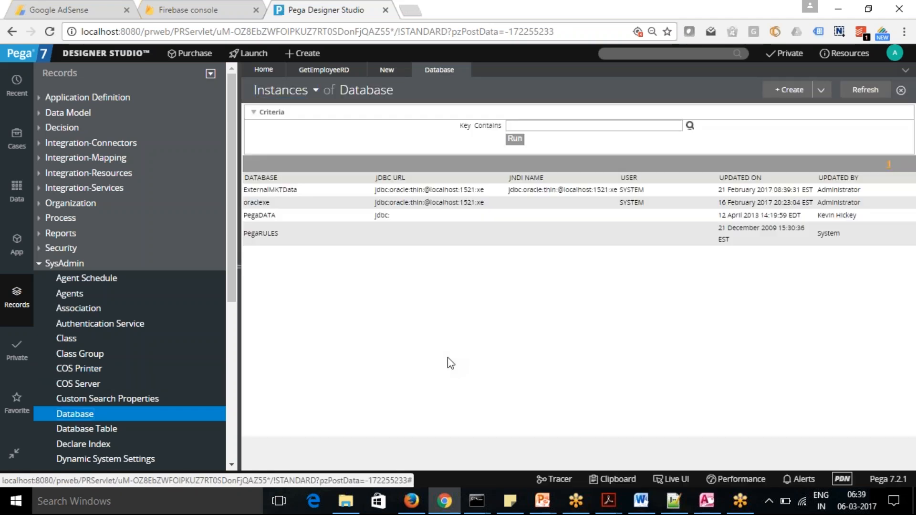
left_click(262, 204)
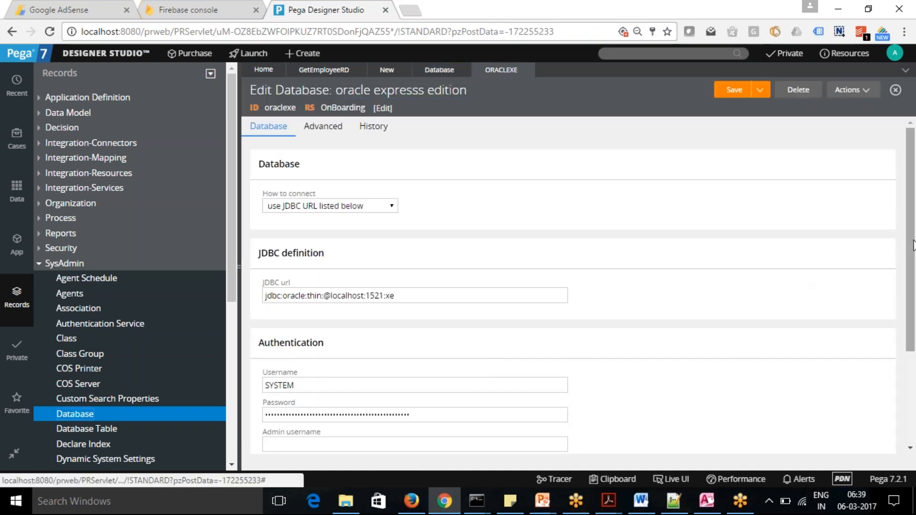
scroll(913, 245, "down", 3)
left_click(298, 435)
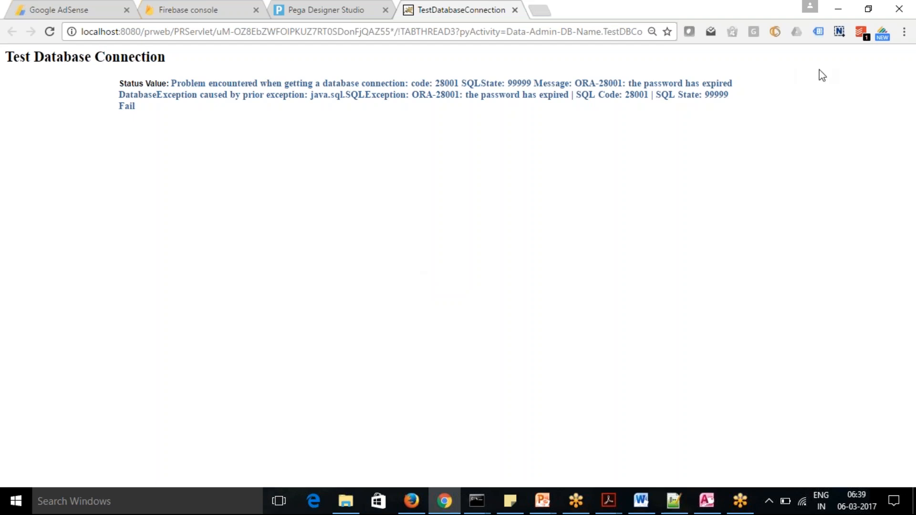
left_click(900, 11)
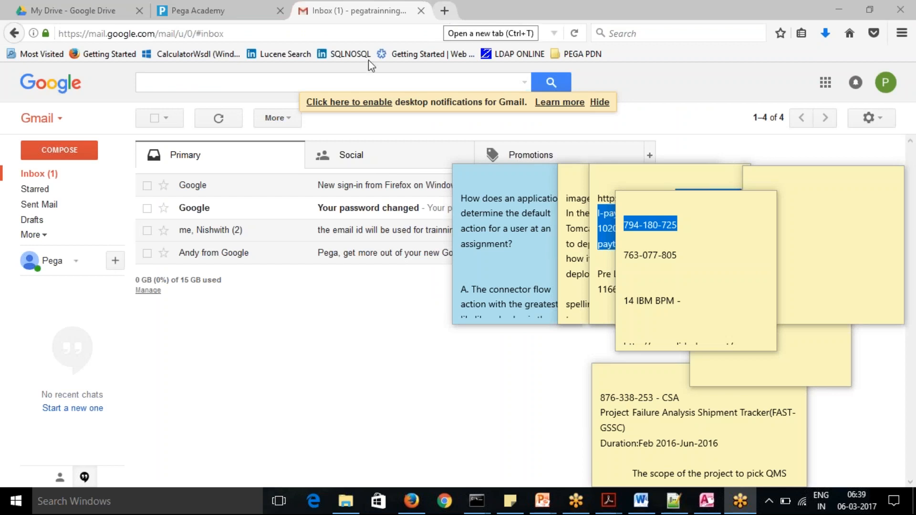
Switch to Firefox and search the web in a new tab for "how to change the pwd for oracle express edition".
left_click(16, 502)
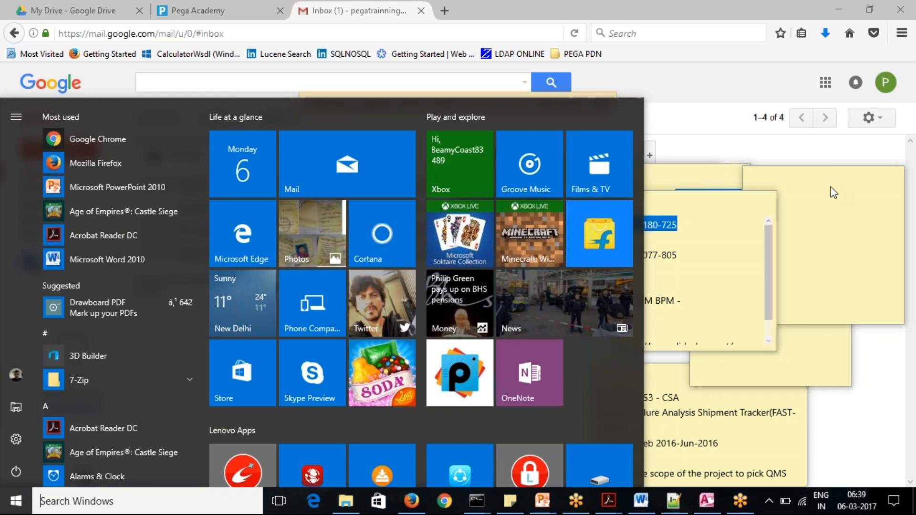
left_click(737, 151)
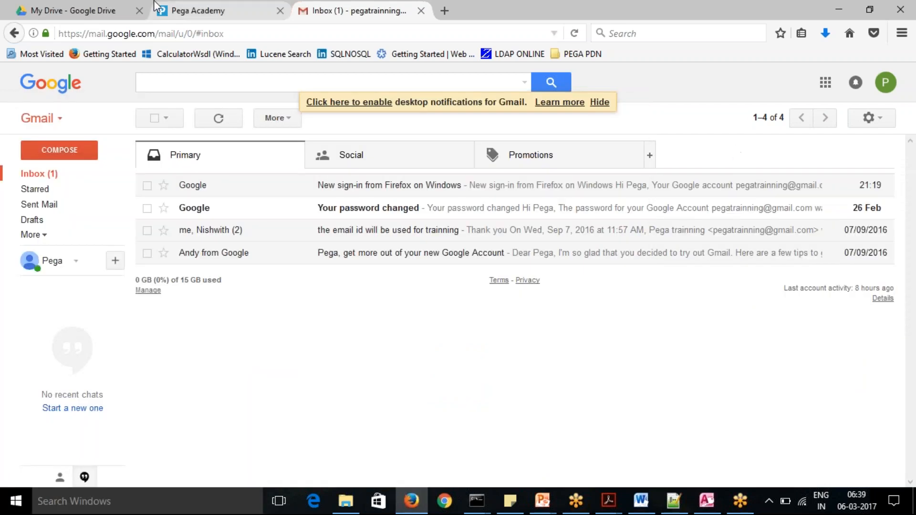
left_click(445, 11)
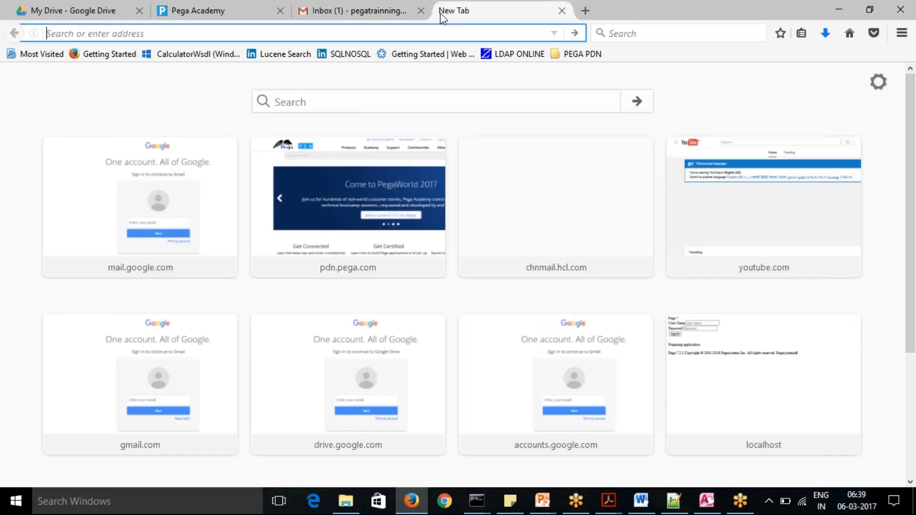
left_click(369, 100)
type("how to s")
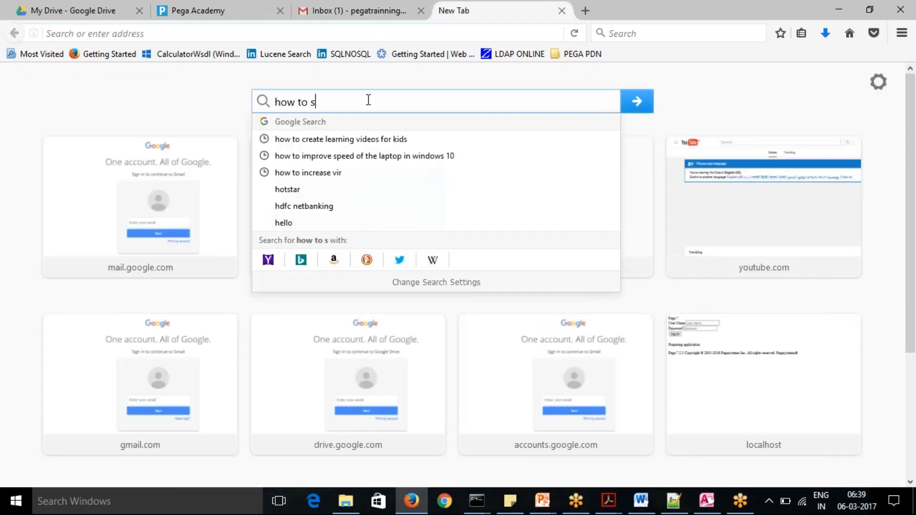
key("BackSpace")
type("chanhge")
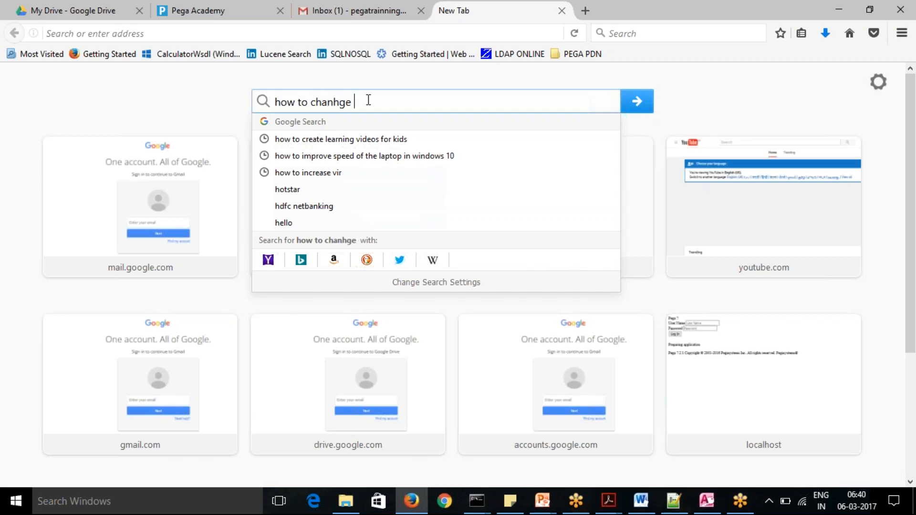
key("BackSpace")
key("BackSpace")
key("BackSpace")
key("BackSpace")
type("ge the pwd")
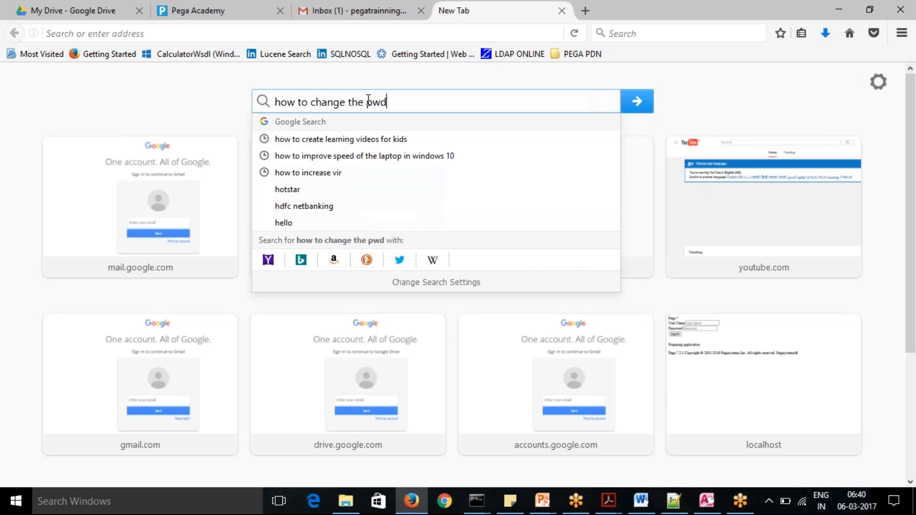
type(" for oracle ")
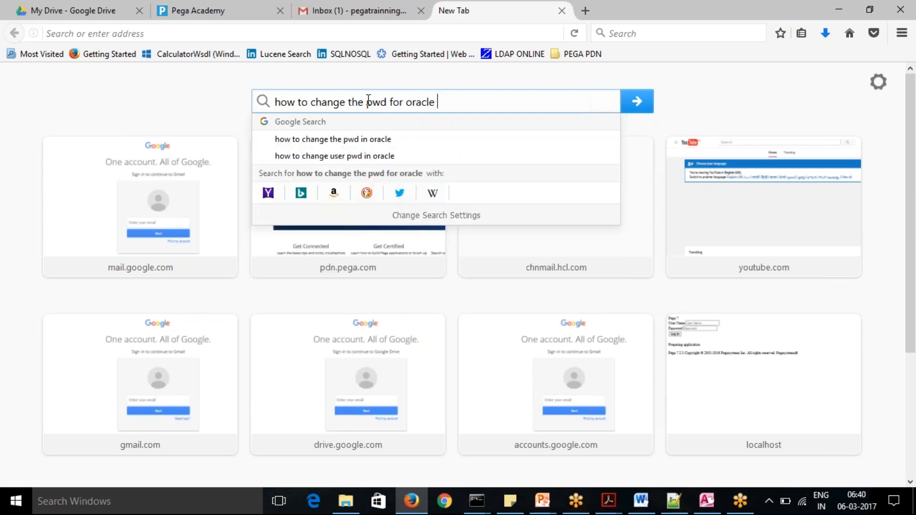
type("express")
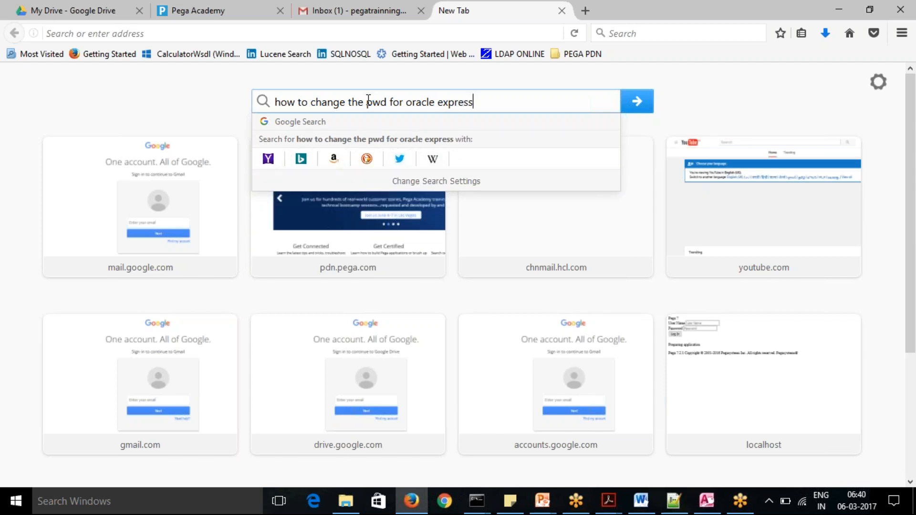
type(" editio")
key("BackSpace")
type("ion")
key("Return")
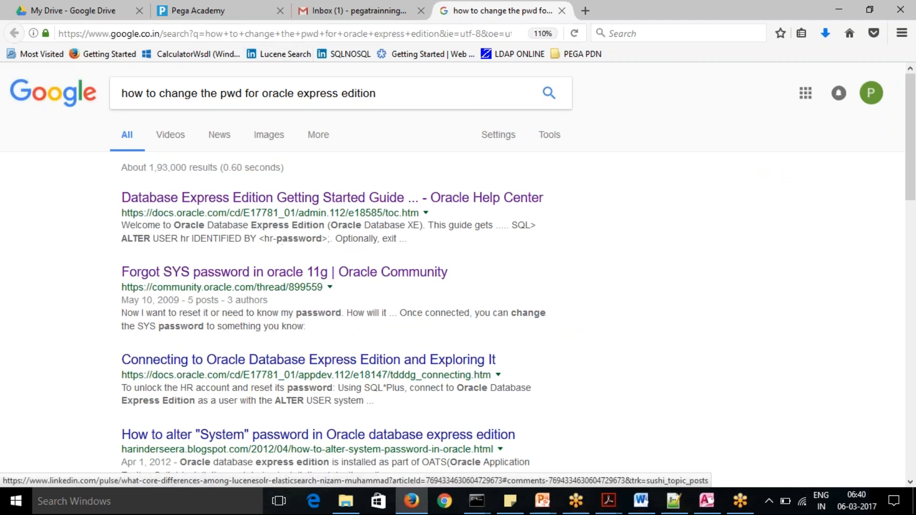
Refine the web search to "how to change the password for oracle express edition".
left_click(235, 93)
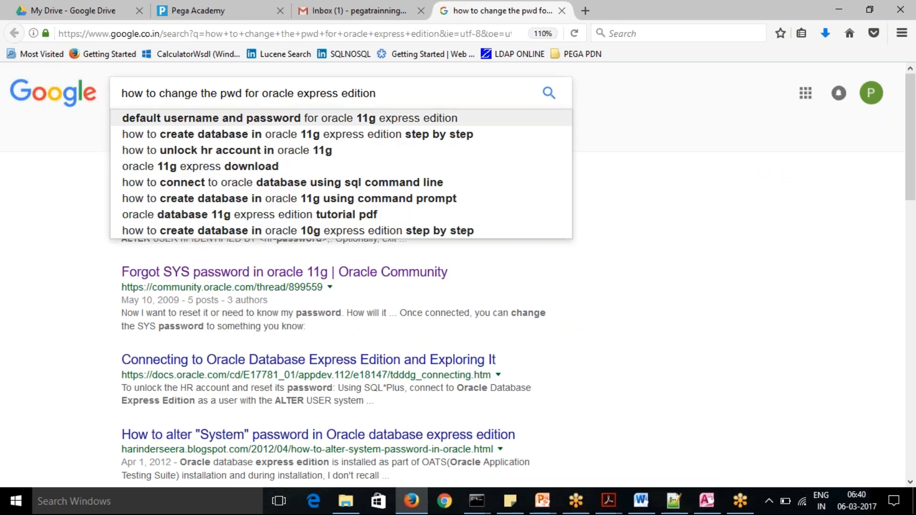
key("BackSpace")
key("BackSpace")
type("asswrp")
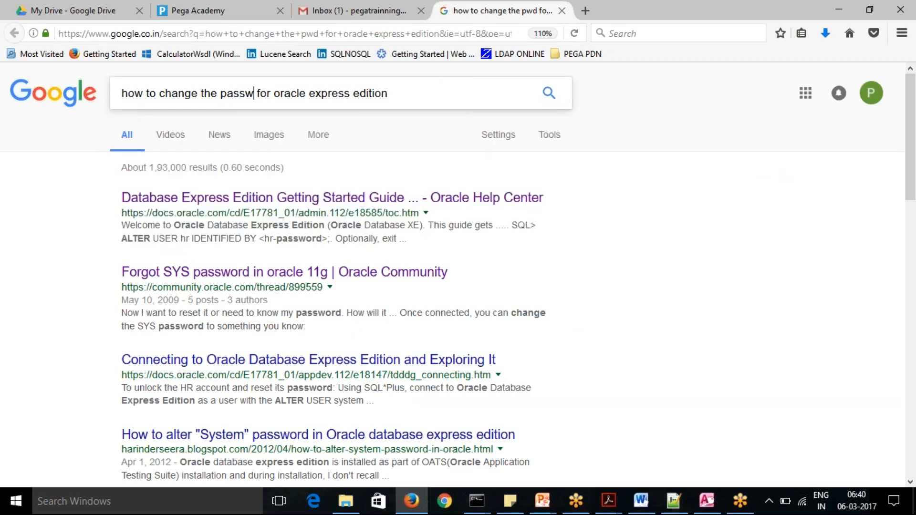
key("BackSpace")
key("BackSpace")
type("ord")
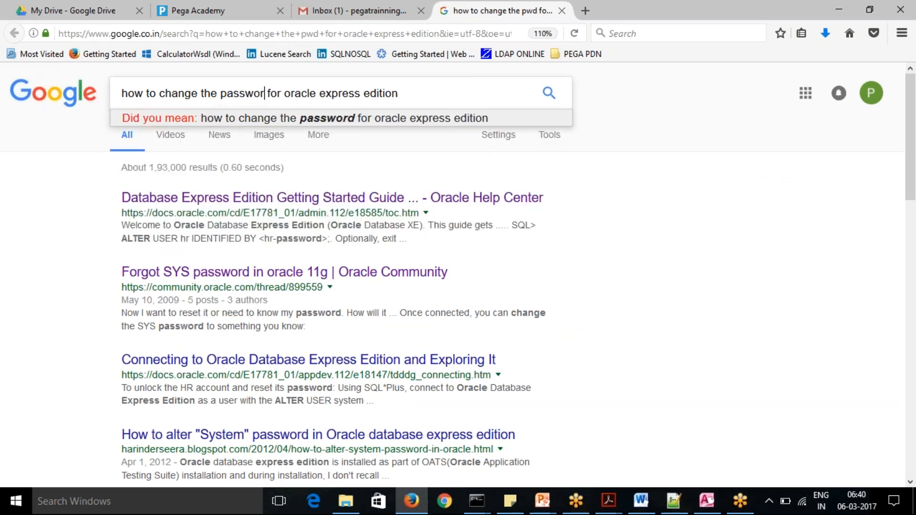
key("Return")
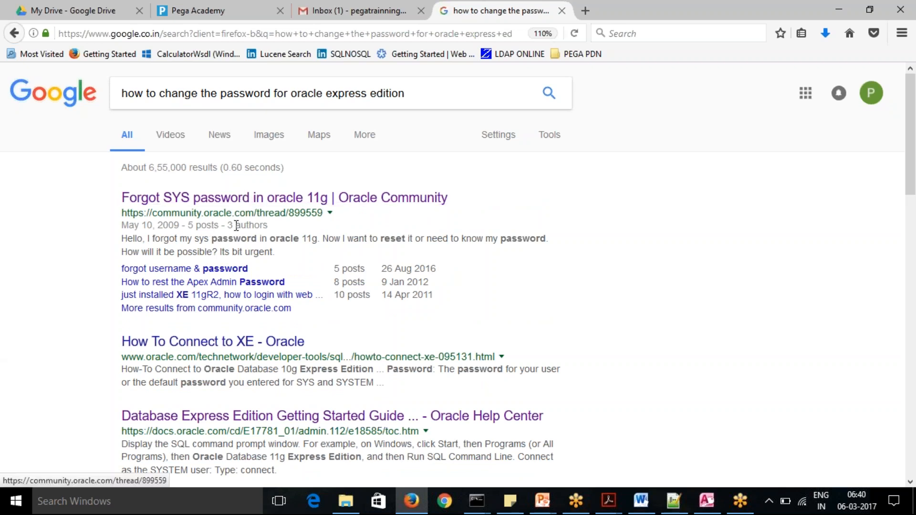
Open the Oracle Community thread "forgot username & password" and read the first reply's instructions for resetting a database user's password.
left_click(215, 273)
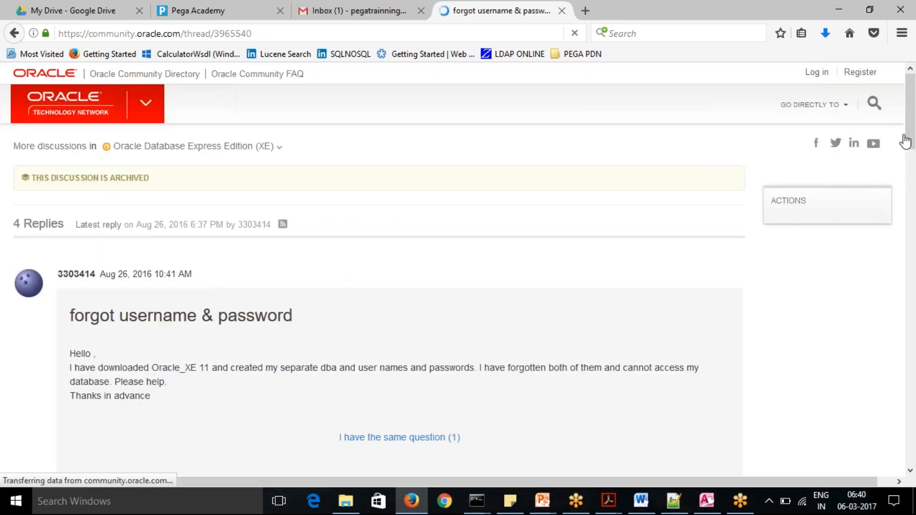
scroll(912, 144, "down", 1)
scroll(914, 162, "down", 7)
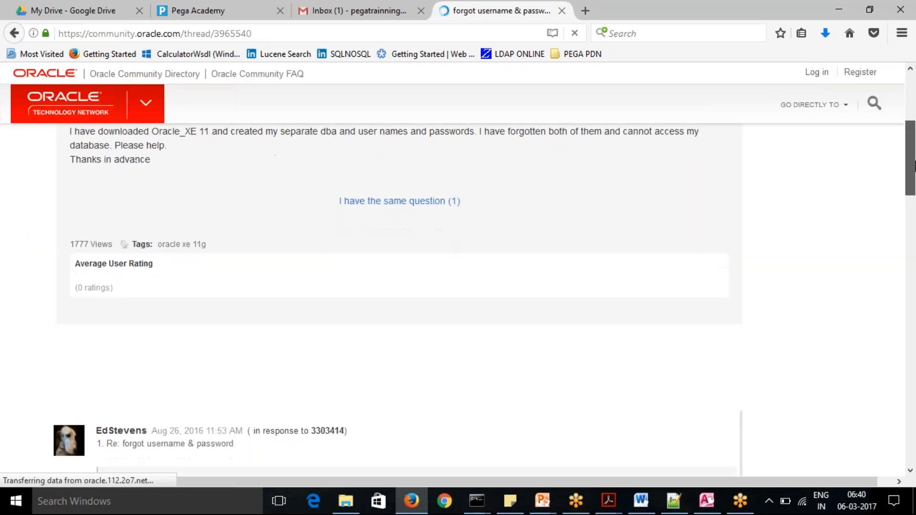
left_click_drag(914, 217, 915, 246)
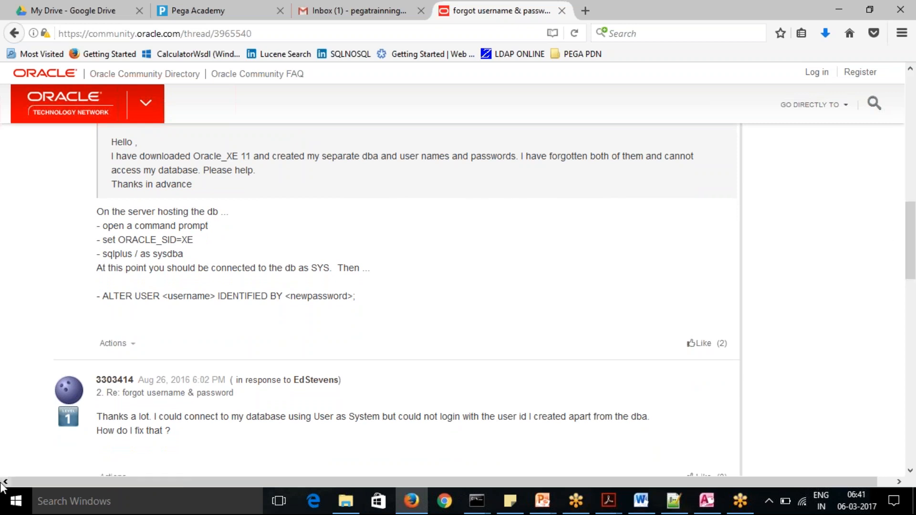
Search Windows for "sqlplus", launch Run SQL Command Line and move its window clear of the thread's password reset instructions.
left_click(15, 505)
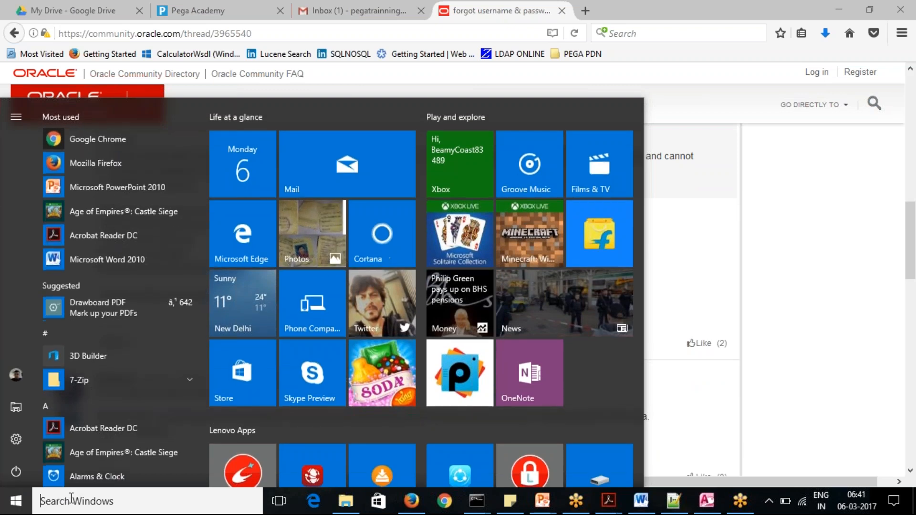
type("sqlplux")
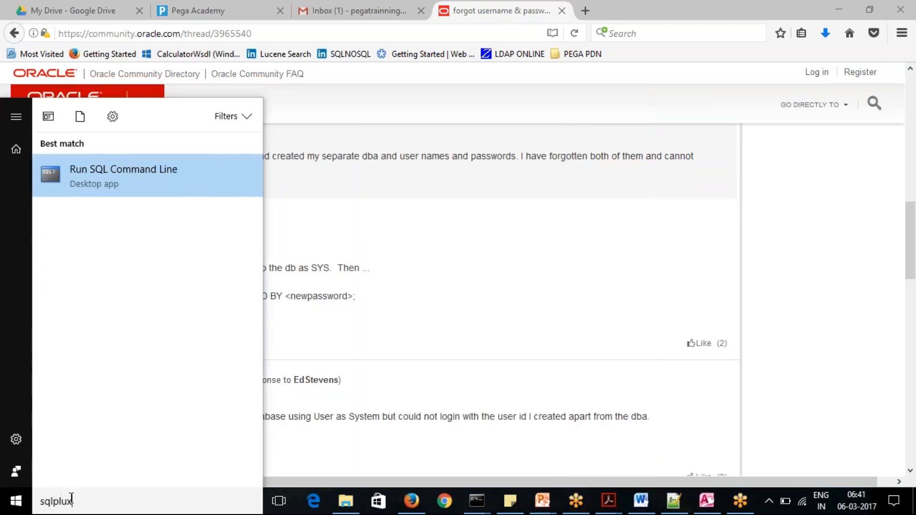
key("BackSpace")
type("s")
left_click(106, 177)
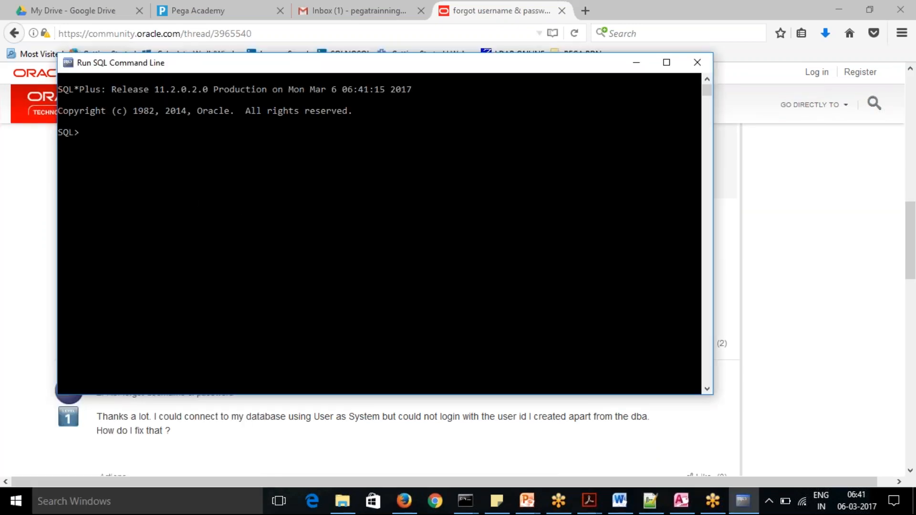
left_click_drag(289, 65, 565, 84)
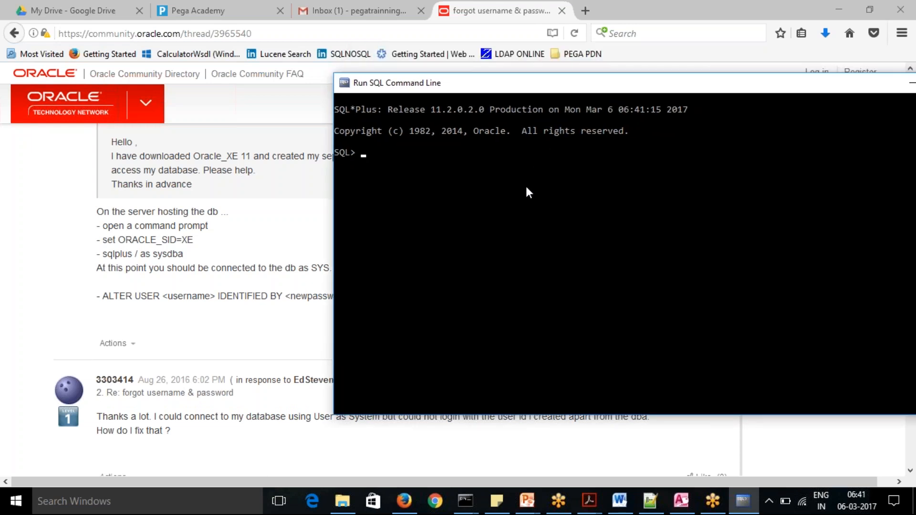
Begin entering the thread's ORACLE_SID command at the SQL prompt with "set ORA".
type("set ORA")
left_click(551, 16)
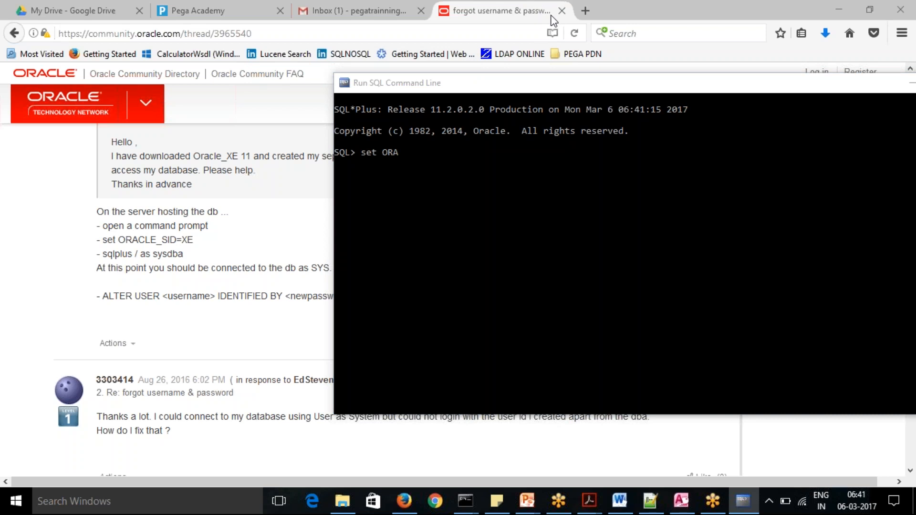
left_click(407, 156)
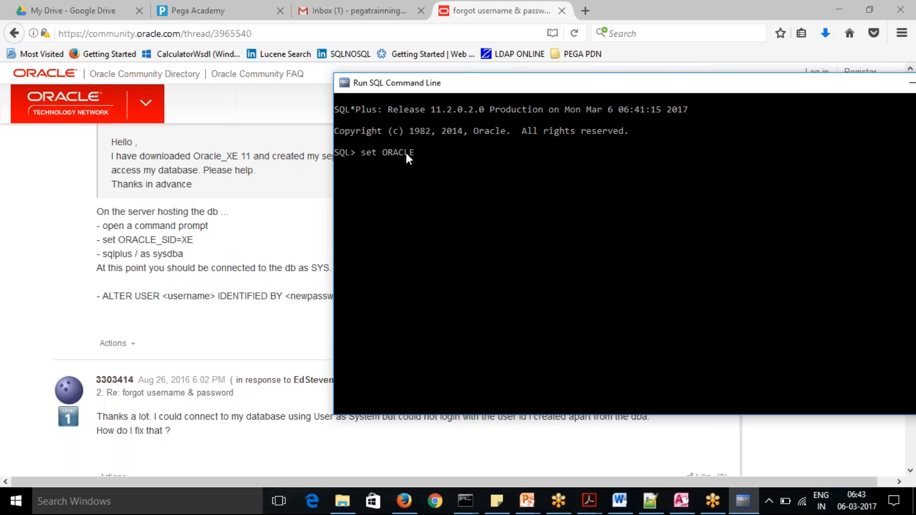
Complete the command as "set ORACLE_SID = XE" at the SQL prompt and run it.
left_click_drag(407, 154, 556, 21)
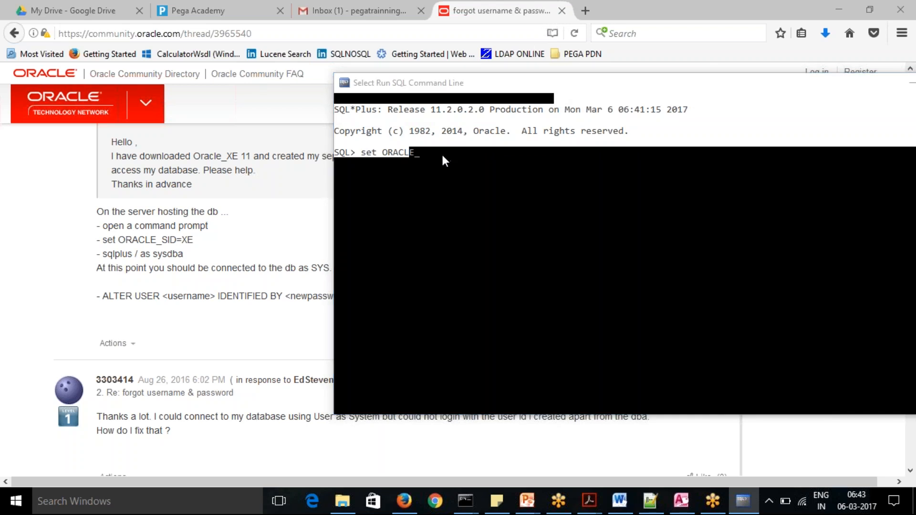
left_click(415, 207)
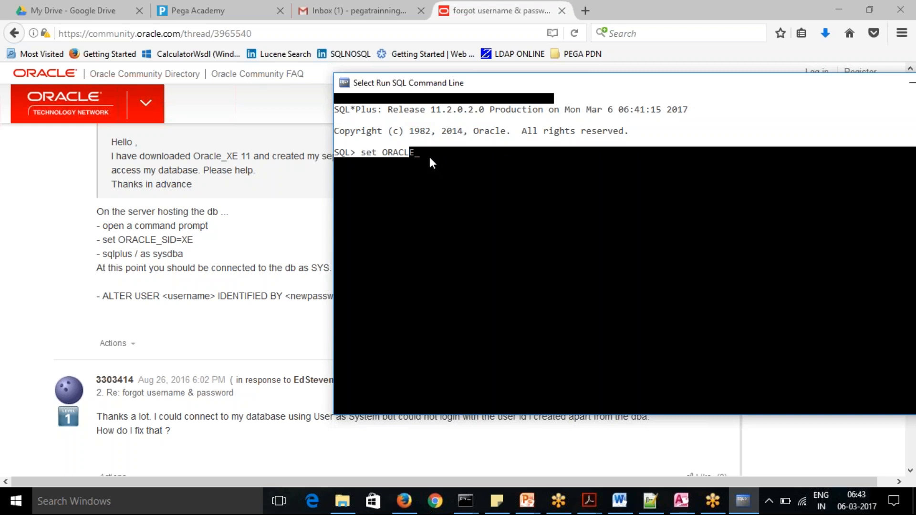
type("_SID")
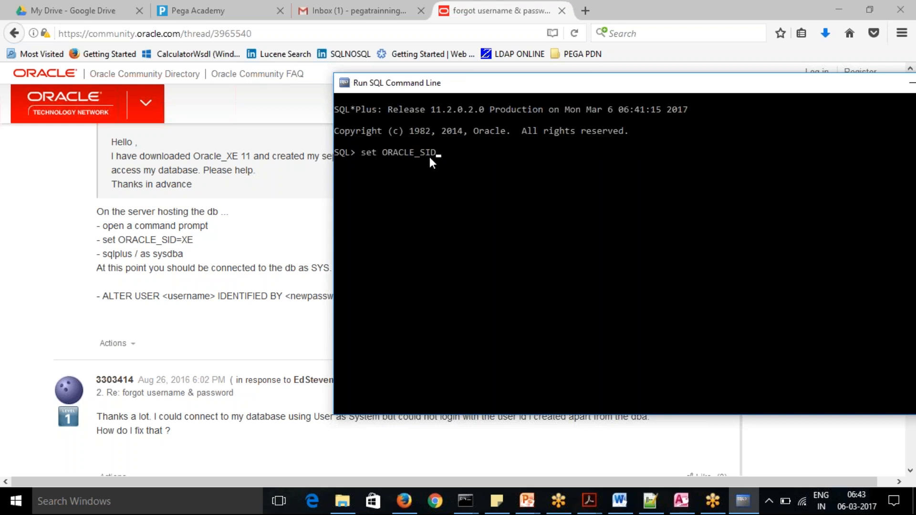
type(" = XE")
key("Return")
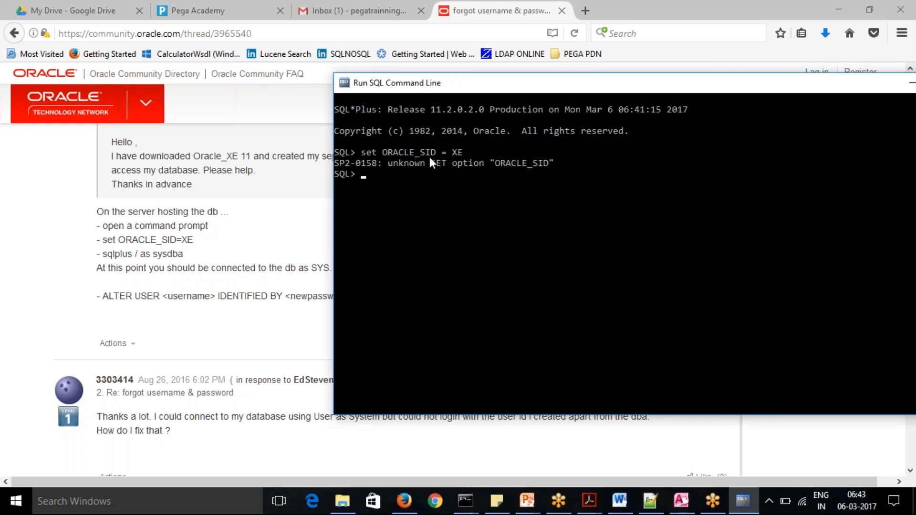
Enter the start of the user alteration statement as "ALETR USER SYSETM" and append the "IDENTIFIED BY <newpassword>;" clause copied from the thread.
type("ALETR USER SYSETM")
left_click(220, 295)
left_click_drag(220, 296, 356, 295)
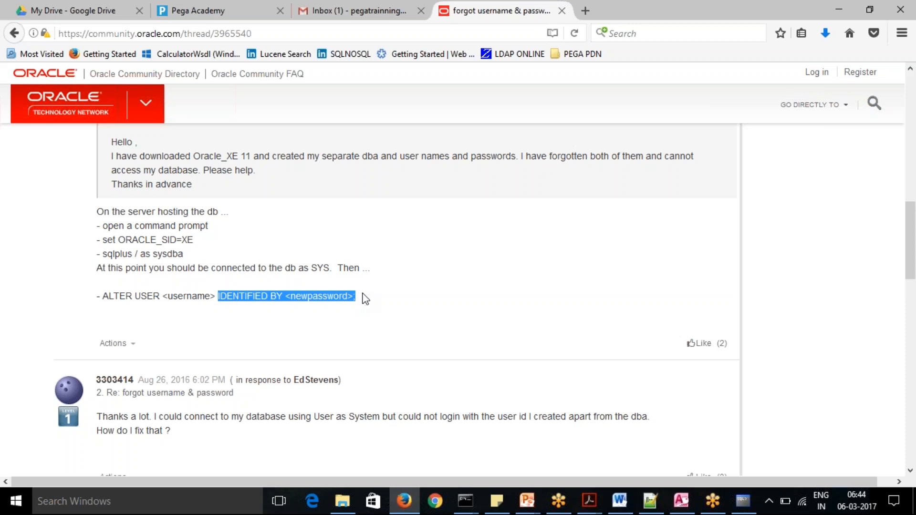
key("alt+Tab")
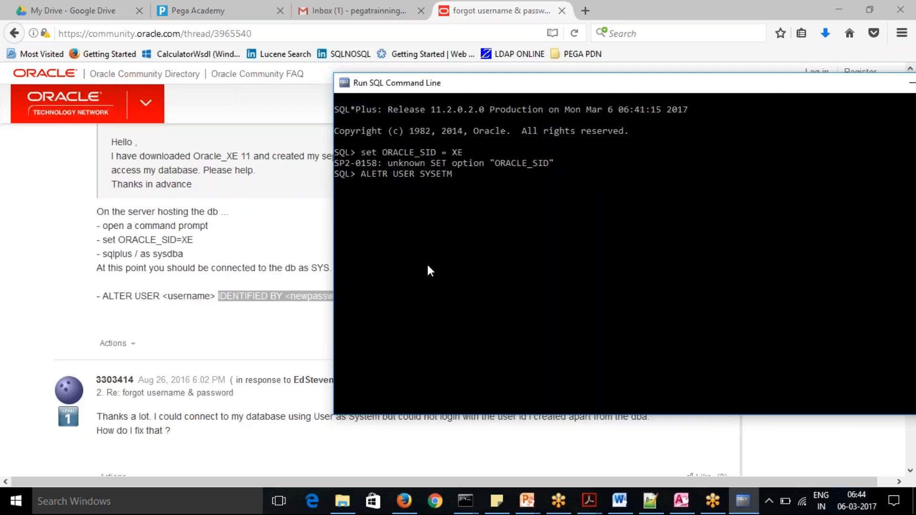
right_click(427, 262)
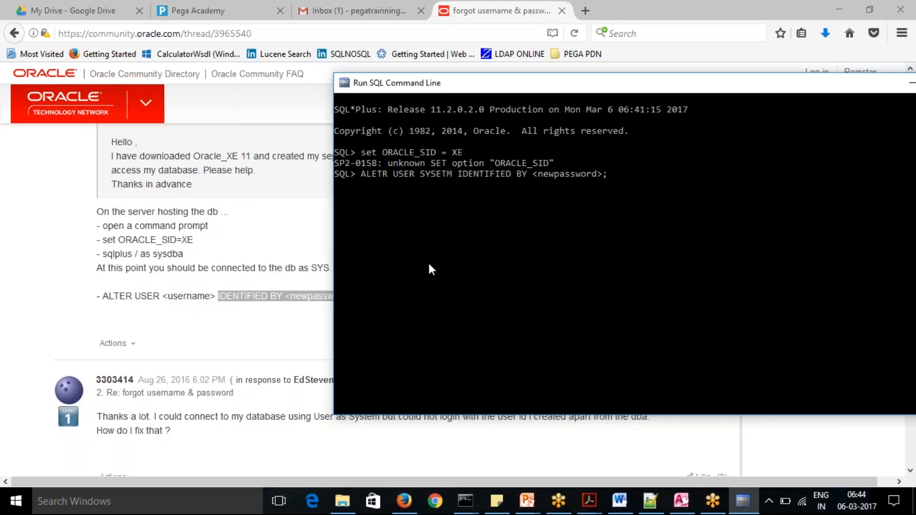
Replace the <newpassword> placeholder with the new account password in double quotes, end the statement with a semicolon and run it.
left_click(536, 177)
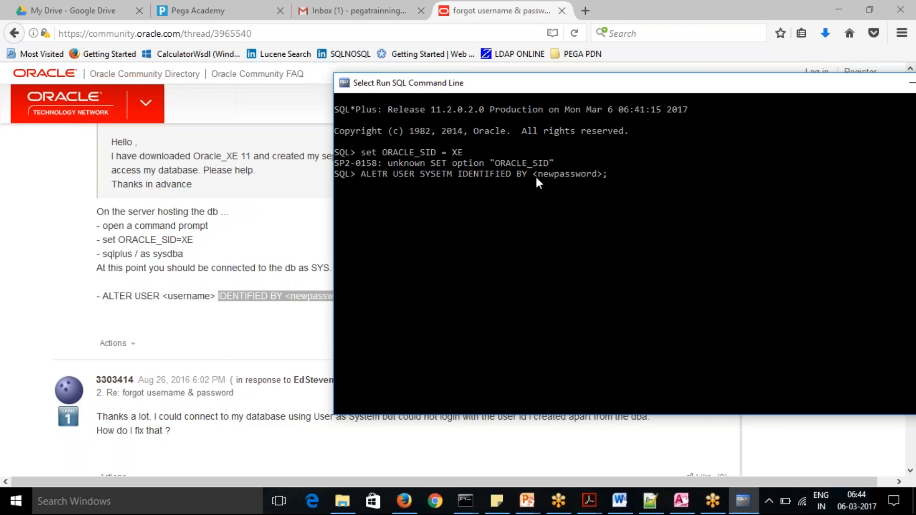
key("Escape")
key("BackSpace")
key("BackSpace")
key("BackSpace")
key("BackSpace")
key("BackSpace")
key("BackSpace")
key("BackSpace")
key("BackSpace")
key("BackSpace")
key("BackSpace")
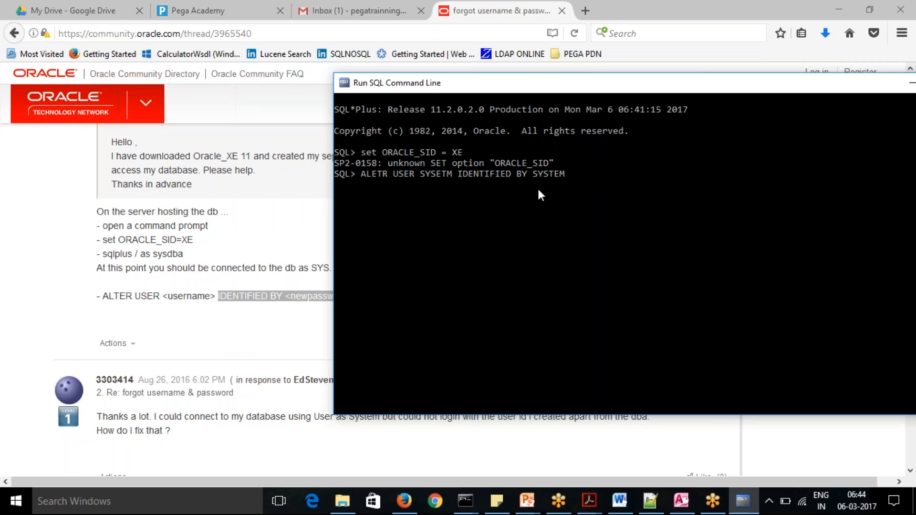
type(";")
key("BackSpace")
type("TEM\";")
key("Return")
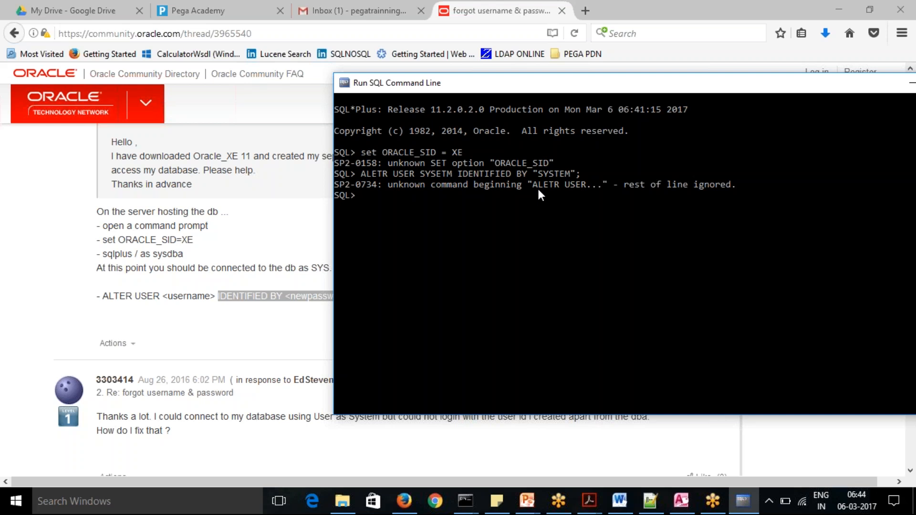
Recall the previous statement and correct its misspelled keyword to ALTER.
key("Up")
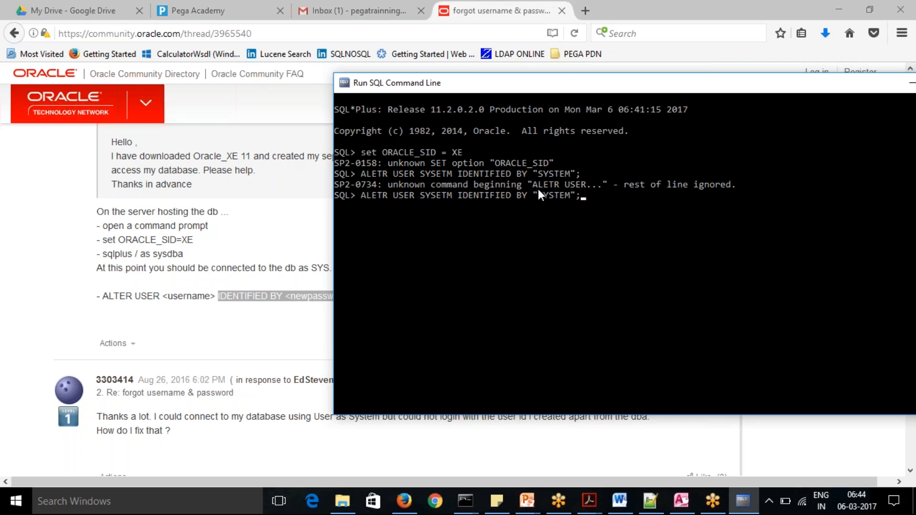
key("Left")
key("Left")
key("Left")
key("Left")
key("Left")
key("Left")
key("Left")
key("Left")
key("Left")
key("Left")
key("Left")
key("Left")
key("Left")
key("Left")
type("t")
key("BackSpace")
type("TE")
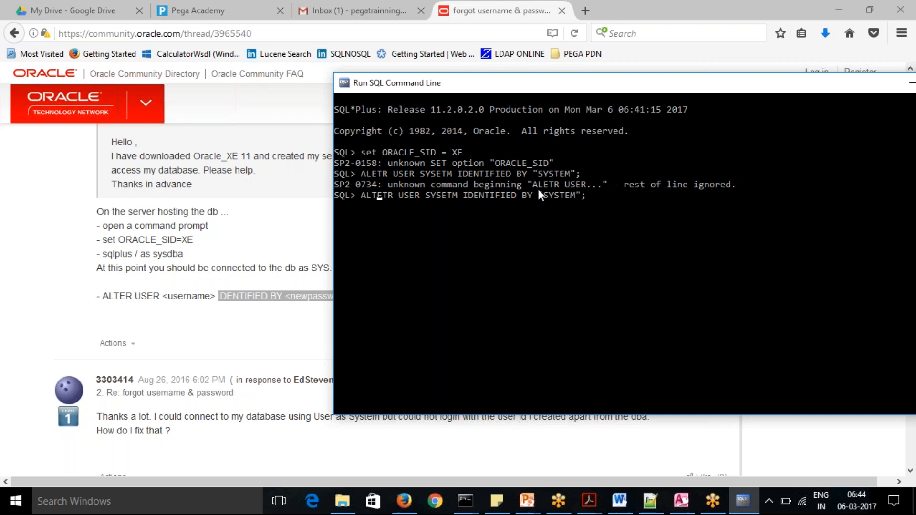
key("Delete")
key("Delete")
Correct the misspelled username to SYSTEM in the ALTER USER statement and run it.
key("Right")
key("Right")
key("Right")
key("Right")
key("Right")
key("Right")
key("Right")
key("Right")
key("Right")
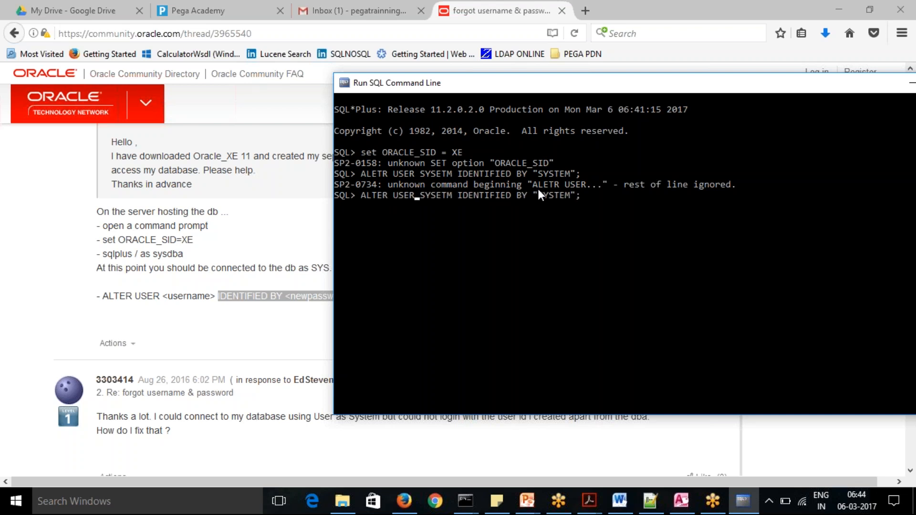
type("TEM")
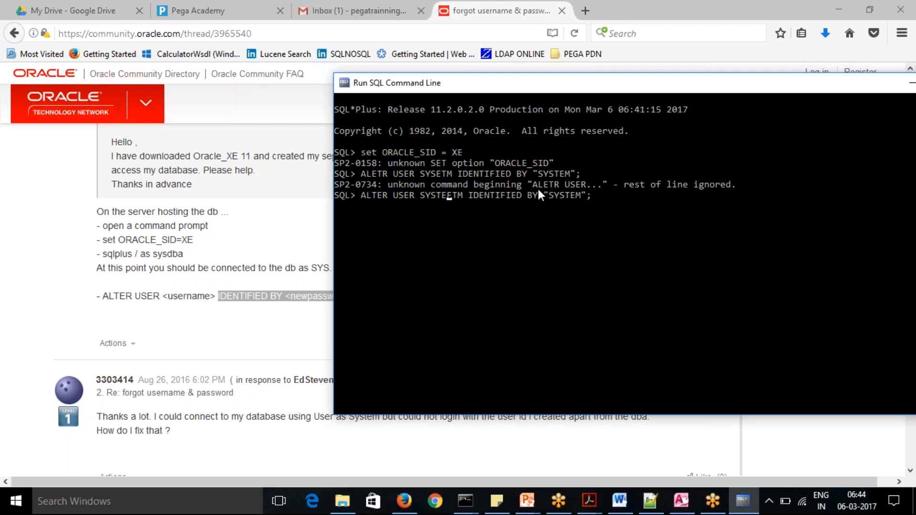
key("Delete")
key("Delete")
key("Delete")
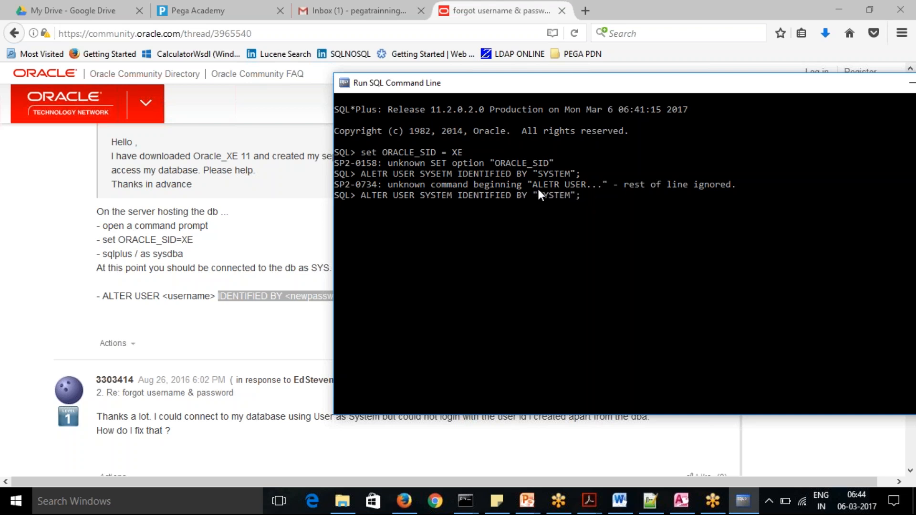
key("Return")
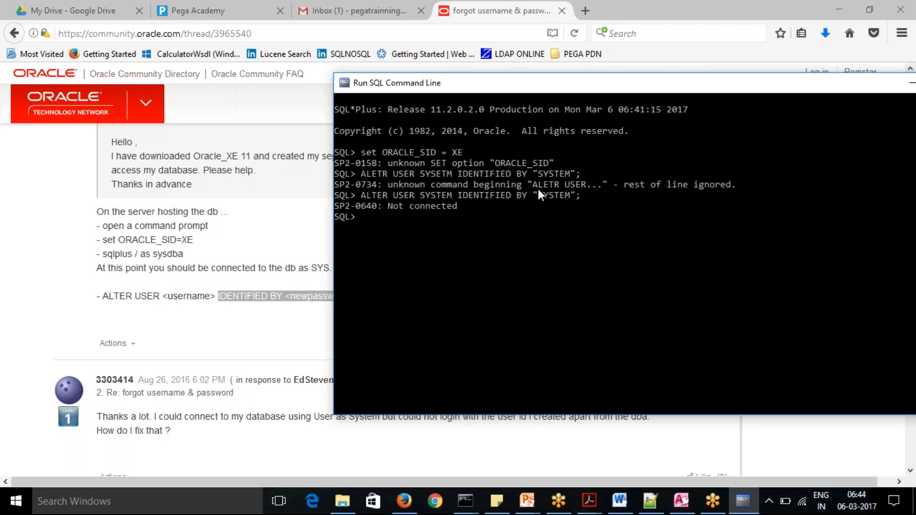
Search Windows for "start", launch Start Database and move its window clear of the SQL command window.
left_click(20, 506)
left_click(76, 501)
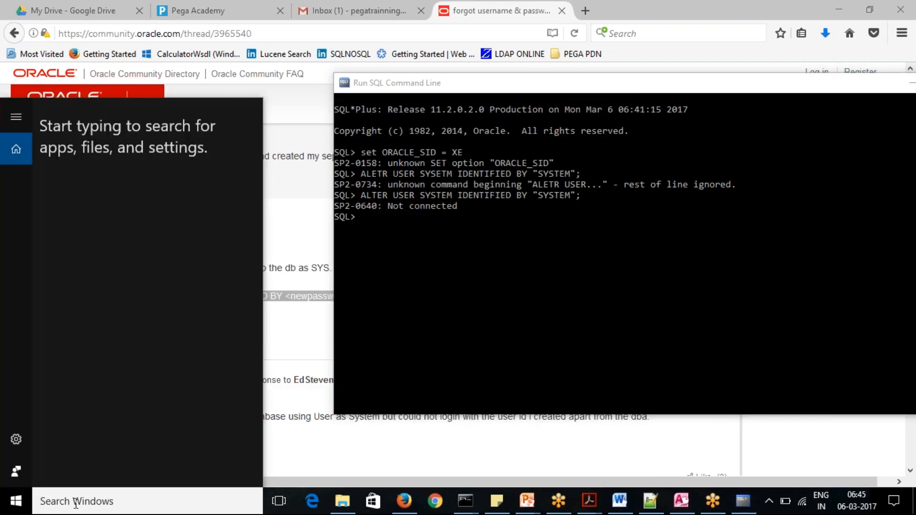
type("start")
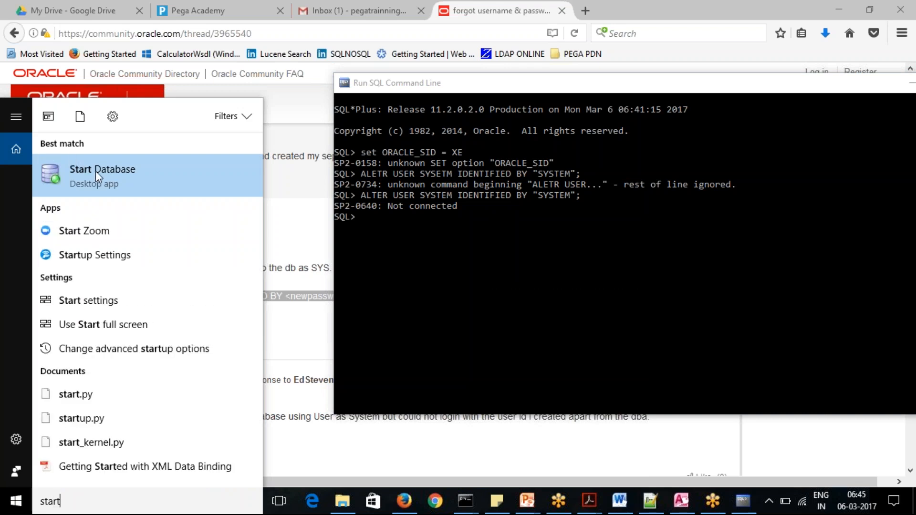
left_click(100, 177)
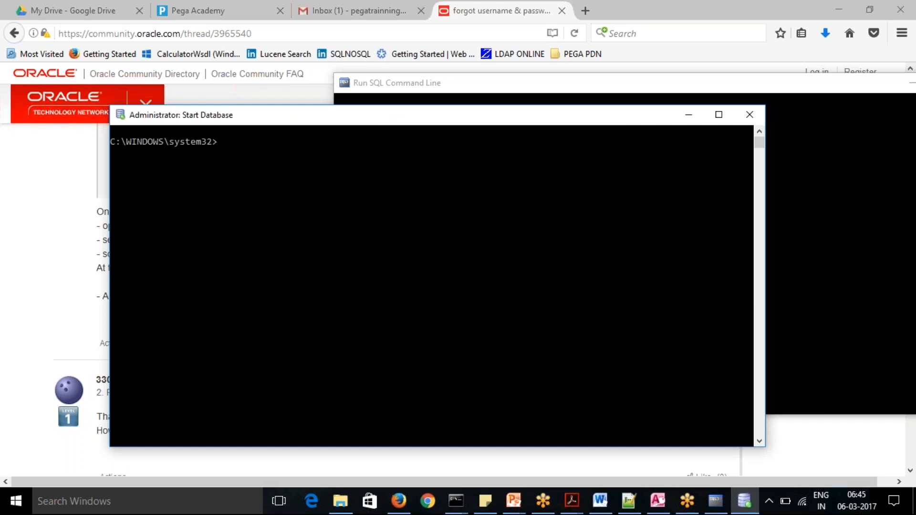
left_click_drag(609, 119, 420, 302)
Return to the SQL prompt and try the command without spaces, "set ORACLE_SID=XE".
left_click(416, 220)
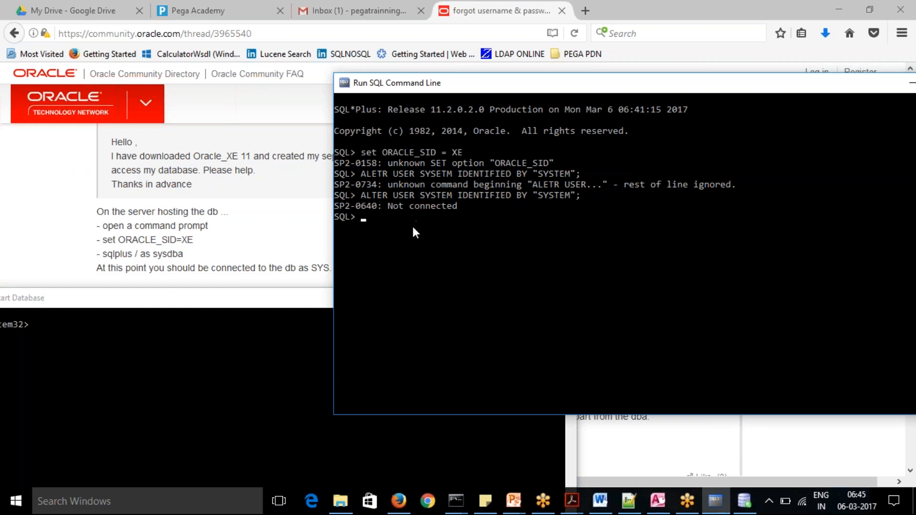
type("set ORACLE_SID=SE")
key("BackSpace")
key("BackSpace")
type("XE")
key("Return")
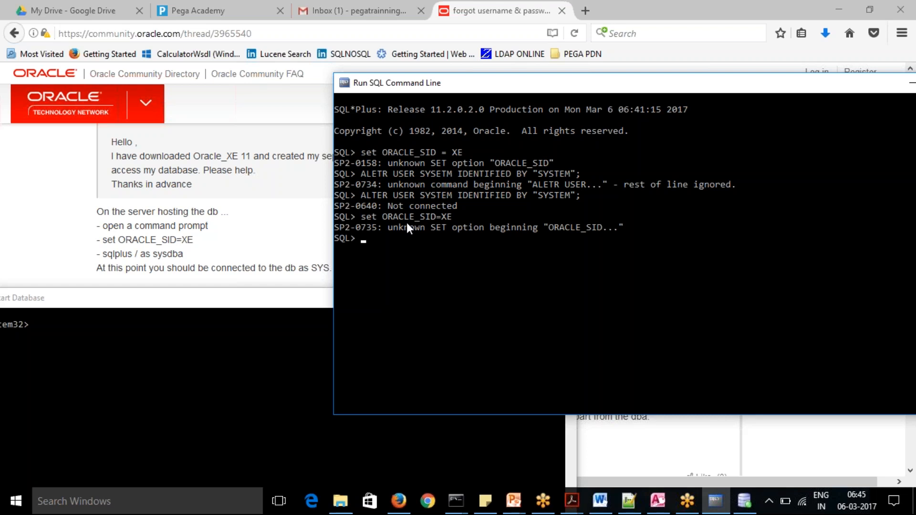
Try the "help" and "sqlplus" commands at the SQL prompt.
type("help")
key("Return")
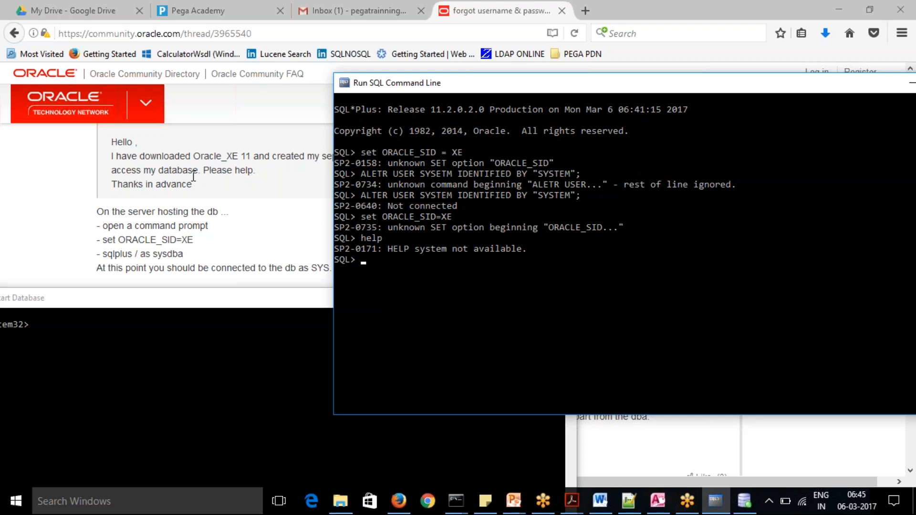
type("sqlplus")
key("Return")
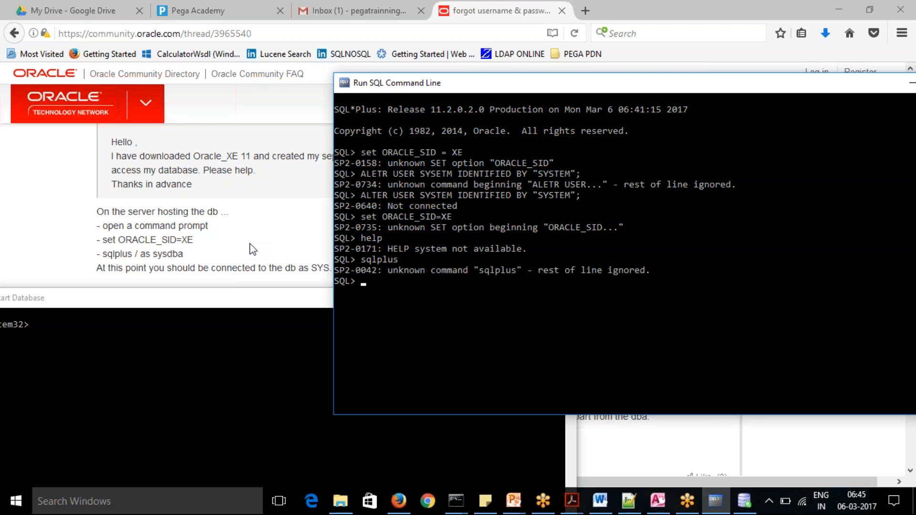
Try to connect as administrator by running "sqlplus /as sysdba" at the SQL prompt.
type("sqlply")
key("BackSpace")
type("y")
key("BackSpace")
type("ux")
key("BackSpace")
key("BackSpace")
type("s /as sysdba")
key("Return")
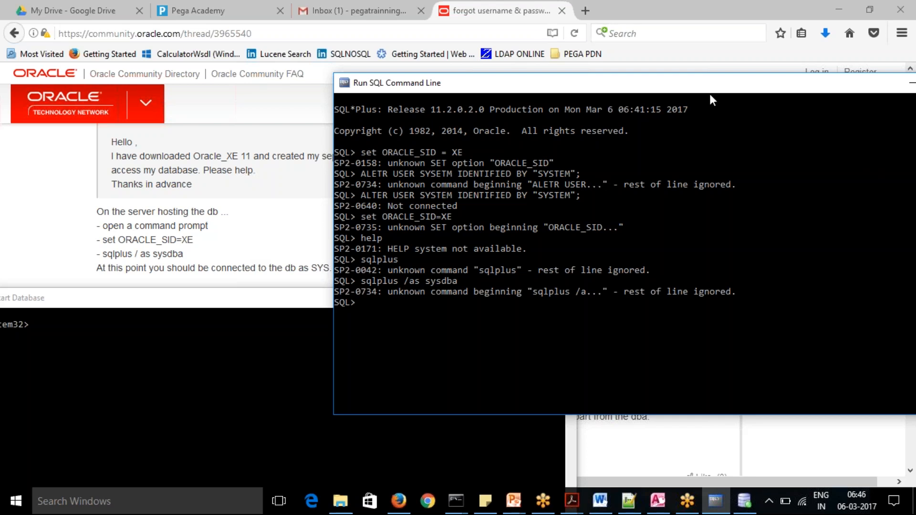
Minimize both console windows and select the "conn / as sysdba" command in the later reply's code sample for copying.
left_click_drag(691, 83, 582, 76)
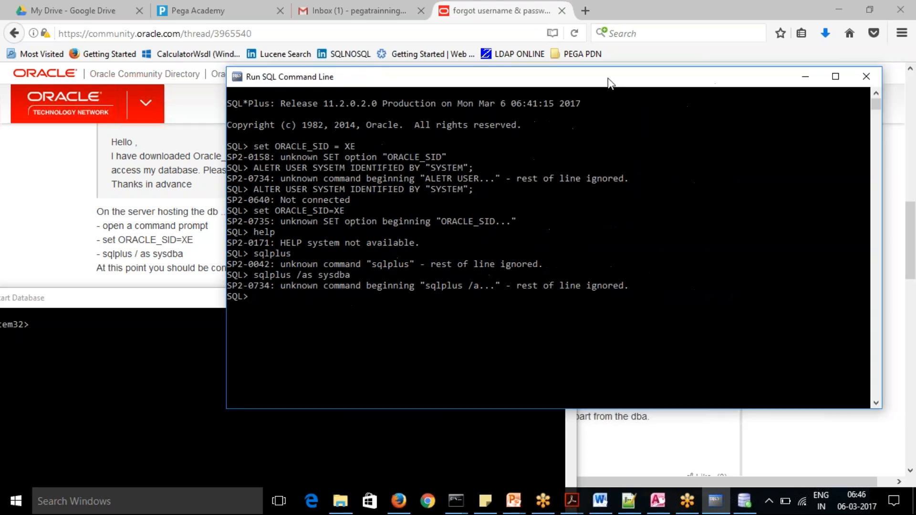
left_click(805, 84)
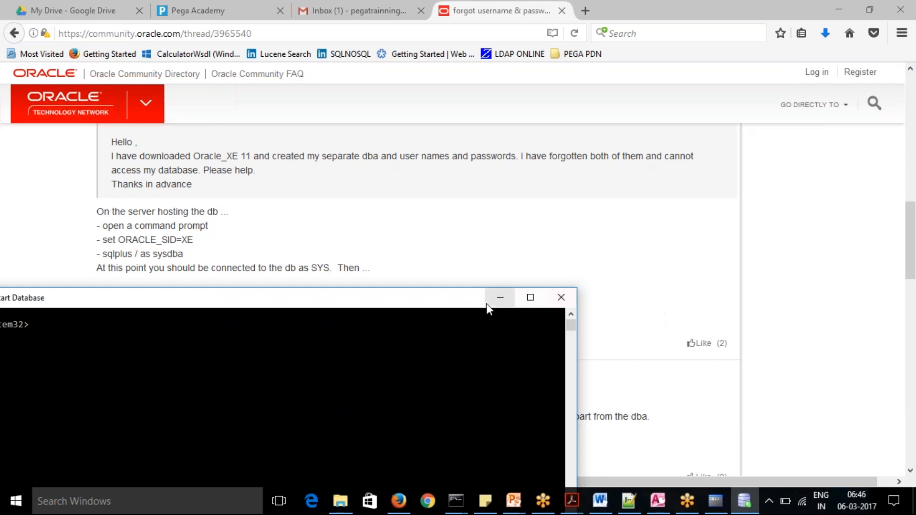
left_click(499, 298)
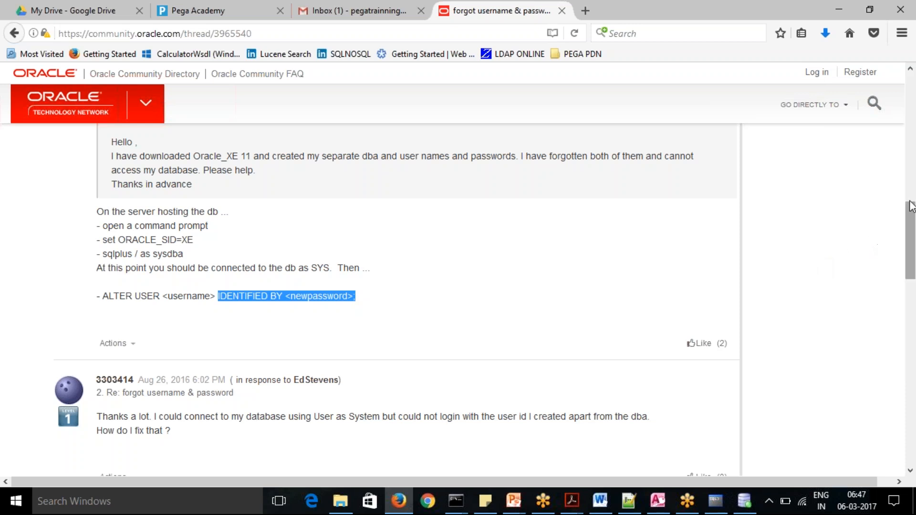
left_click_drag(914, 224, 914, 324)
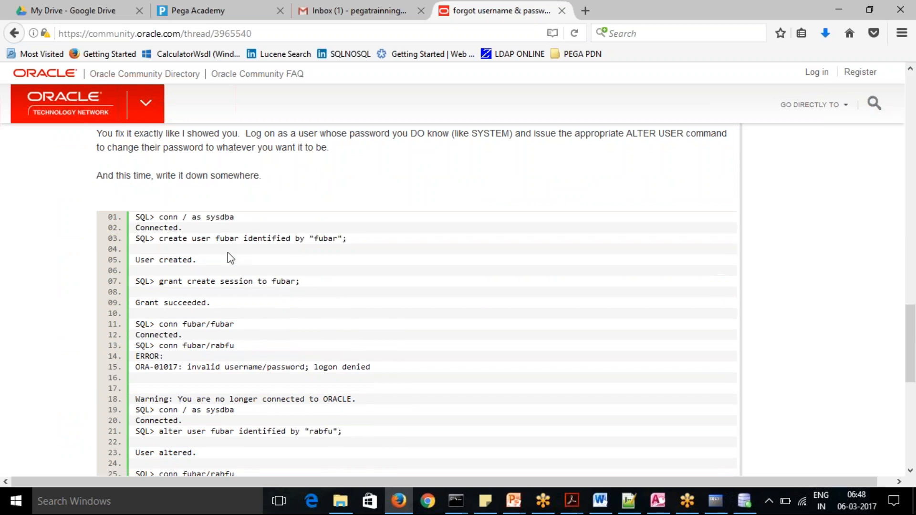
left_click_drag(160, 217, 243, 217)
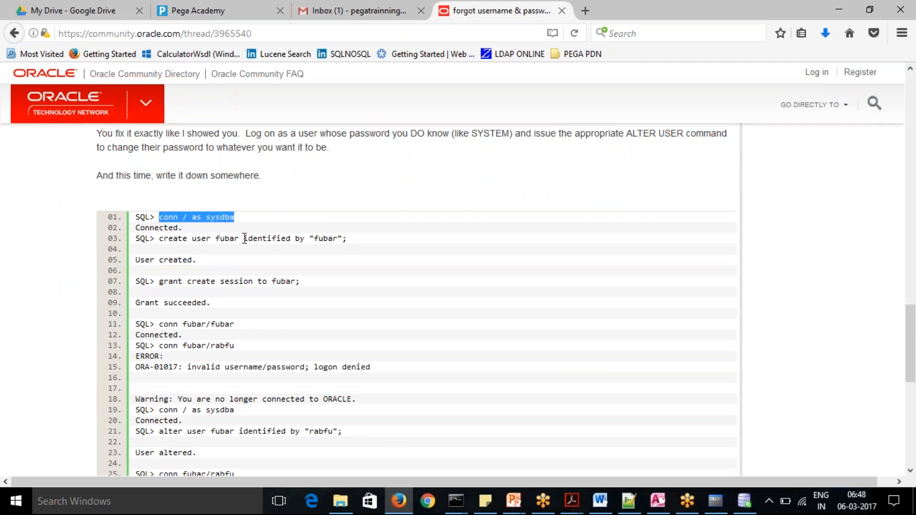
Switch back to Run SQL Command Line and run the copied "conn / as sysdba" command.
key("alt+Tab")
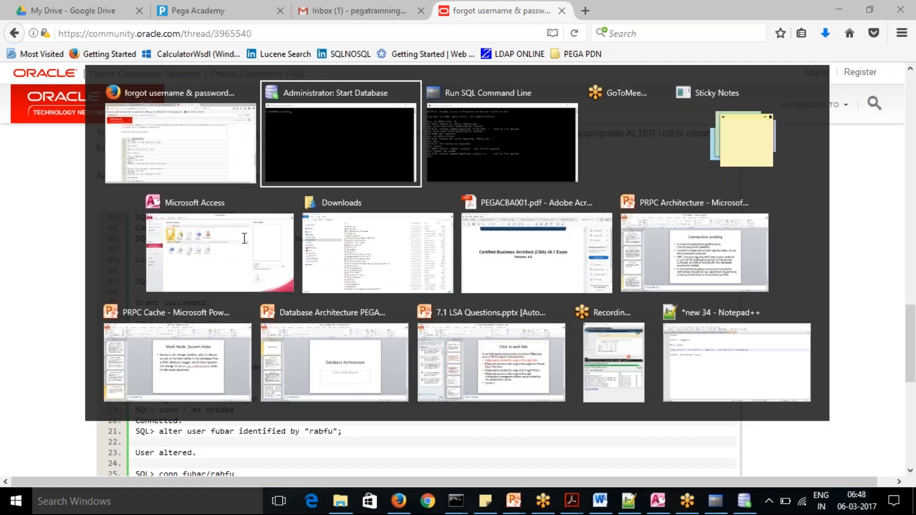
left_click_drag(331, 304, 497, 145)
left_click(731, 504)
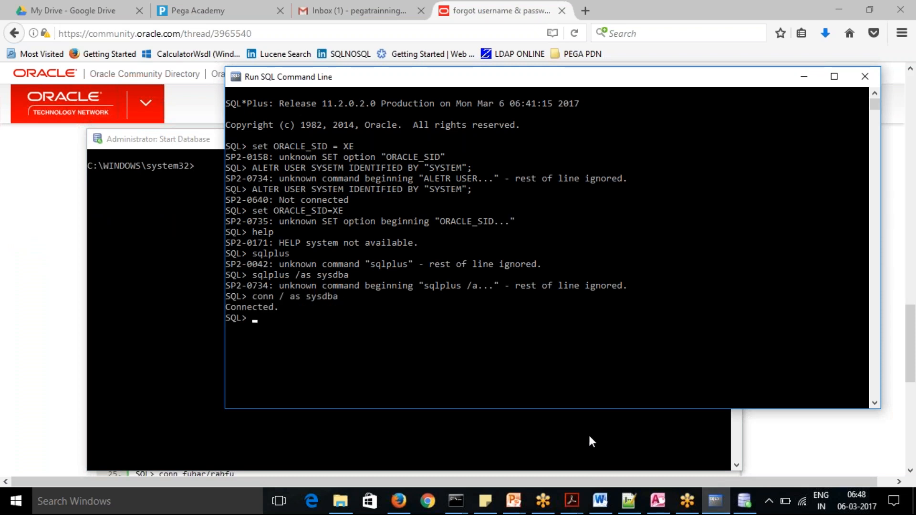
Recall the corrected ALTER USER SYSTEM statement from the command history and run it to reset the account's password.
key("Up")
key("Up")
key("Up")
key("Up")
key("Up")
key("Up")
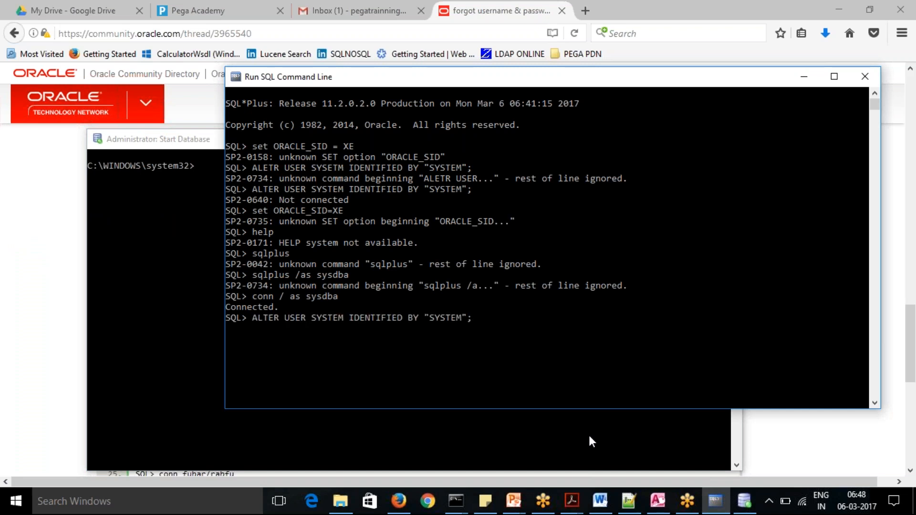
key("Return")
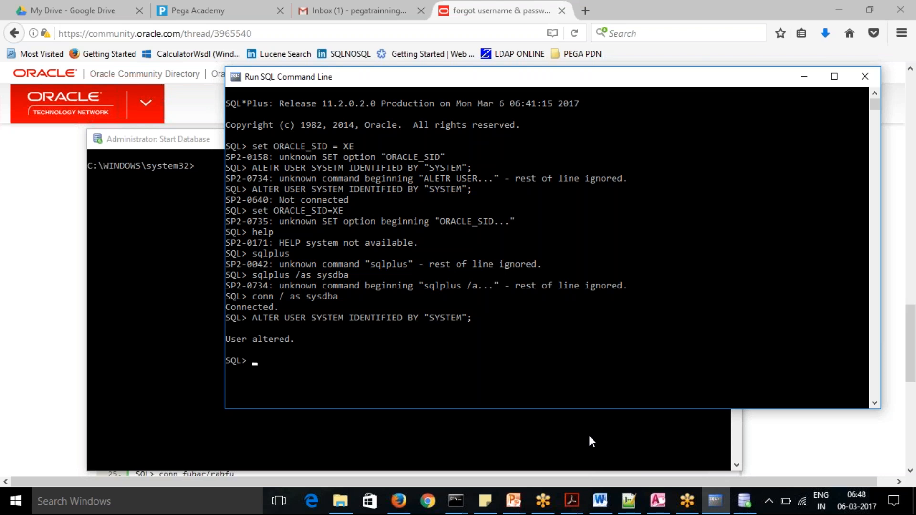
Minimize the Run SQL Command Line and Start Database windows and switch to Google Chrome.
left_click(804, 76)
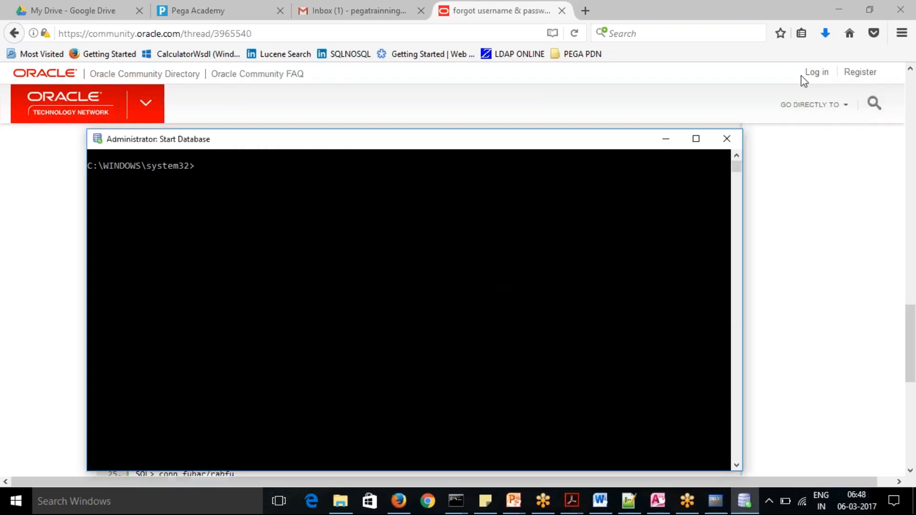
left_click(666, 139)
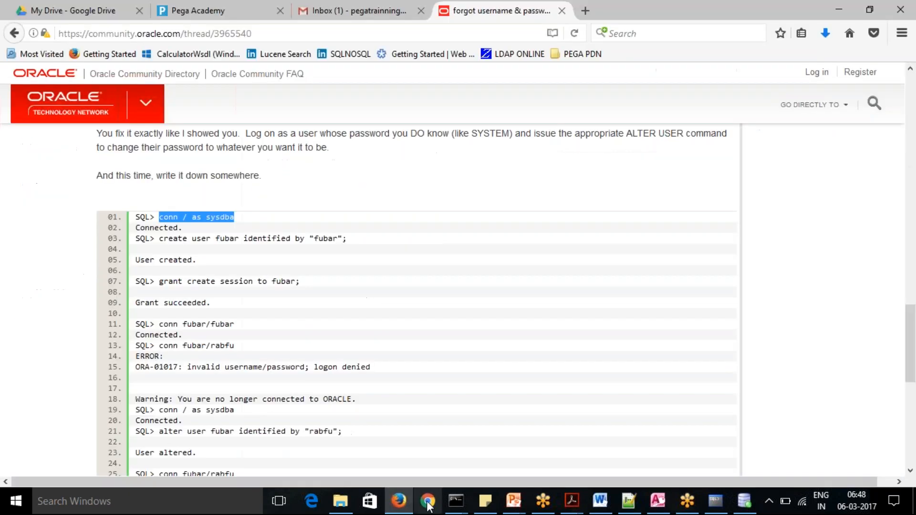
left_click(428, 501)
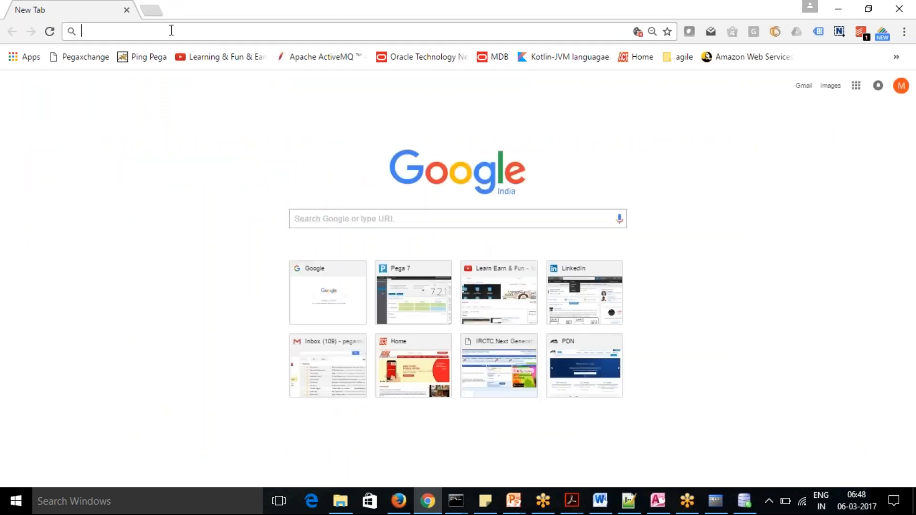
Open Pega at localhost:8080/prweb/PRServlet and replace the SYSTEM account's password in the oraclexe database record.
type("localhost:8080/prweb/PRServlet")
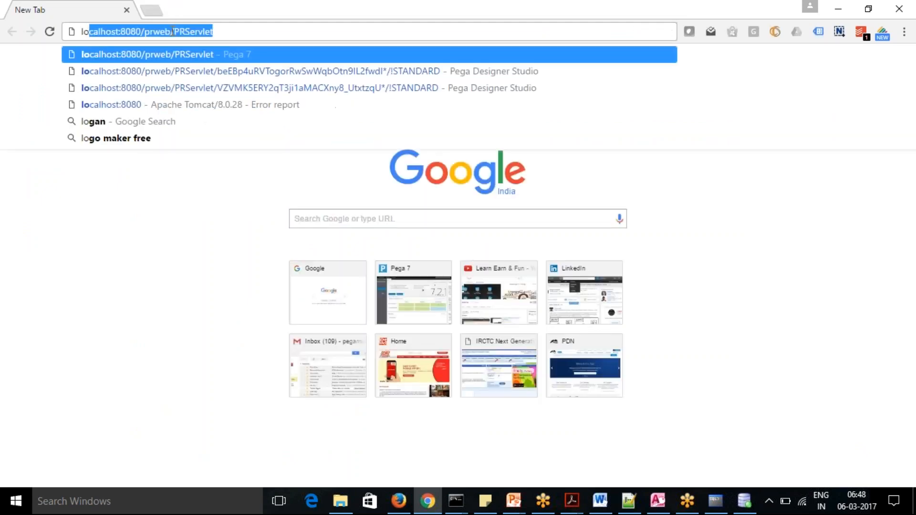
left_click(168, 54)
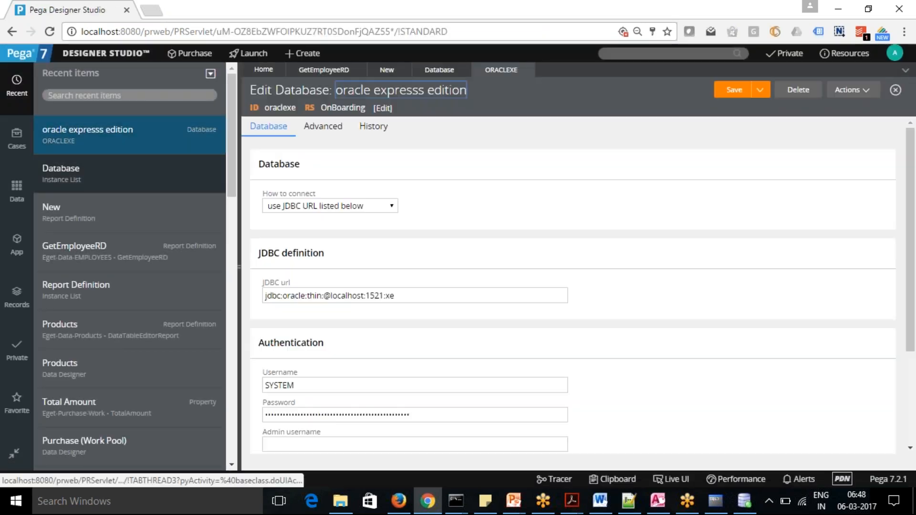
left_click_drag(911, 272, 911, 346)
left_click_drag(424, 287, 191, 298)
key("BackSpace")
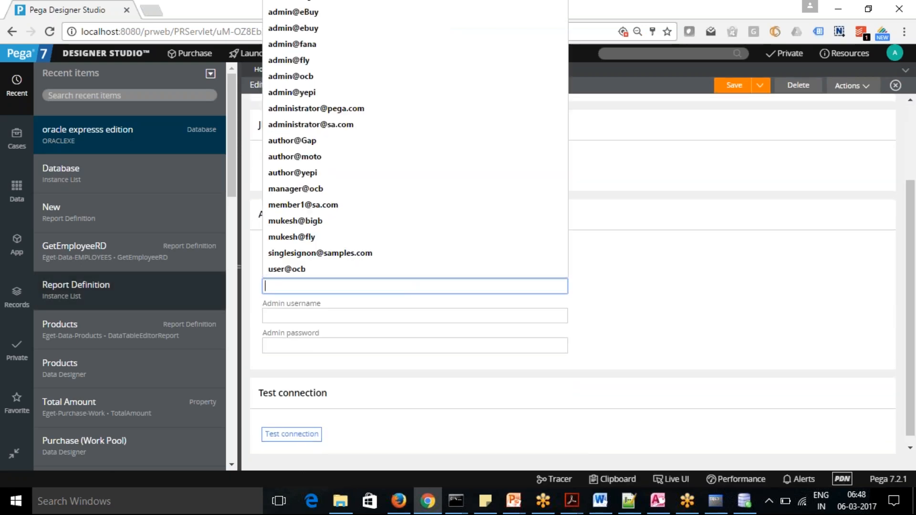
type("s")
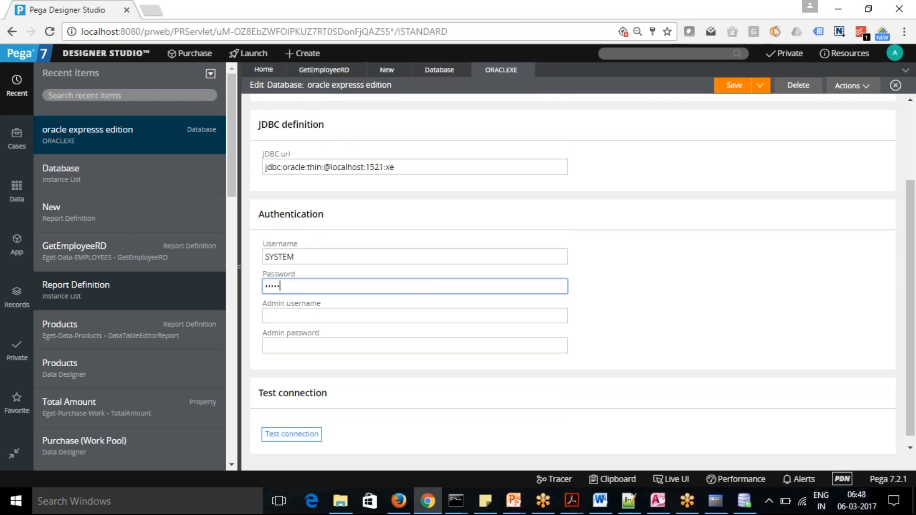
type("••m")
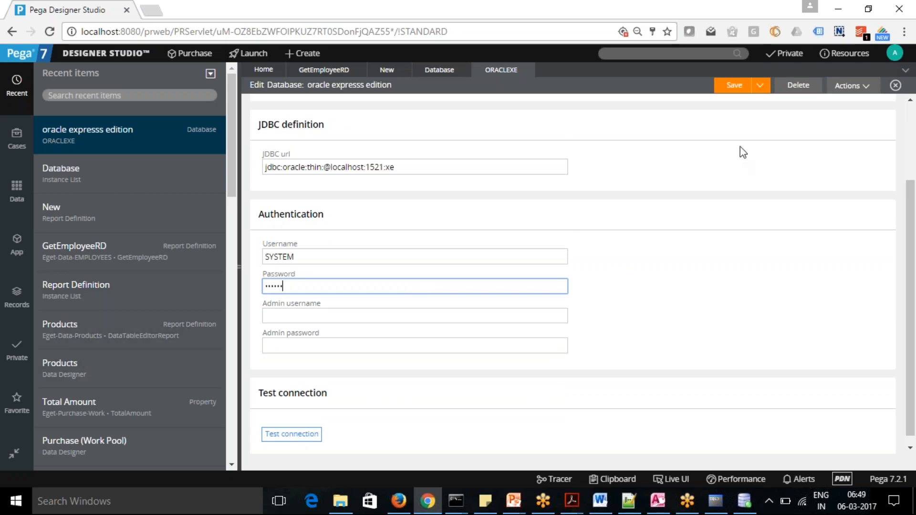
Save the oraclexe database record, test its connection, and return to Designer Studio.
left_click(734, 87)
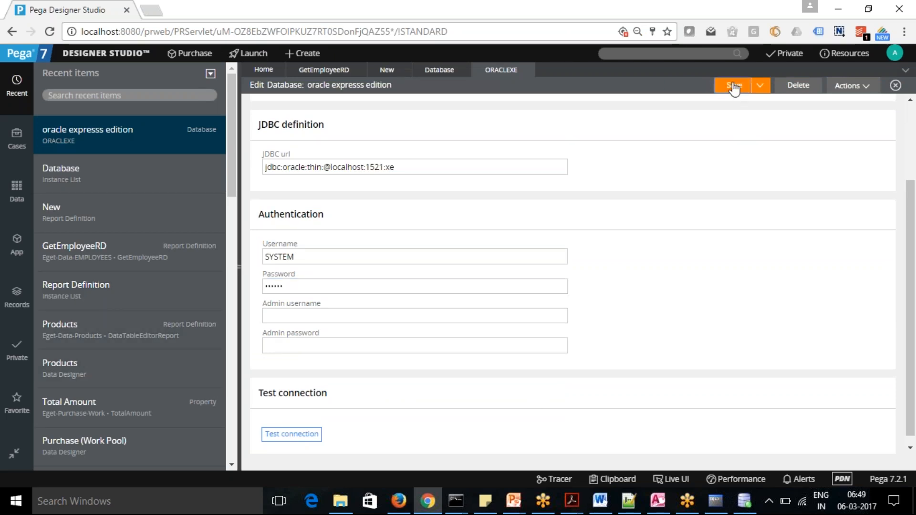
left_click(297, 435)
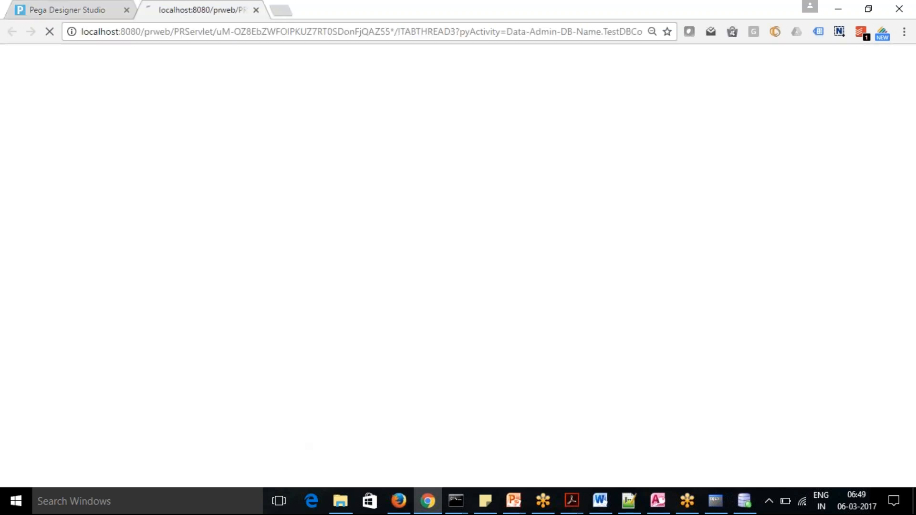
left_click(69, 14)
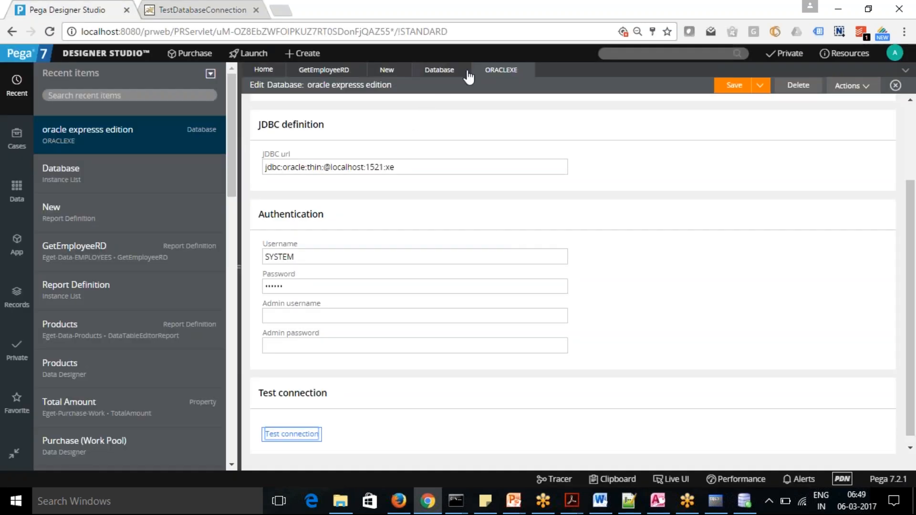
Close the oraclexe database record and update the browser's saved password for the SYSTEM account.
left_click(527, 71)
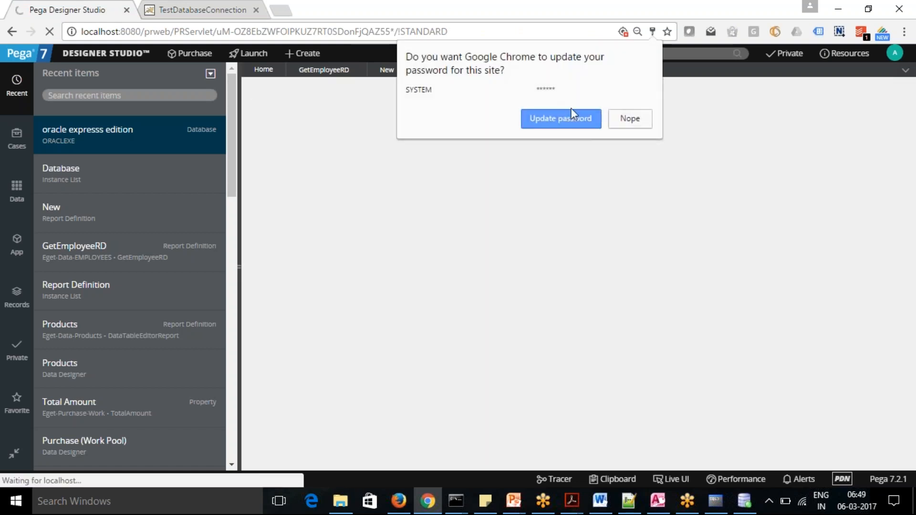
left_click(573, 119)
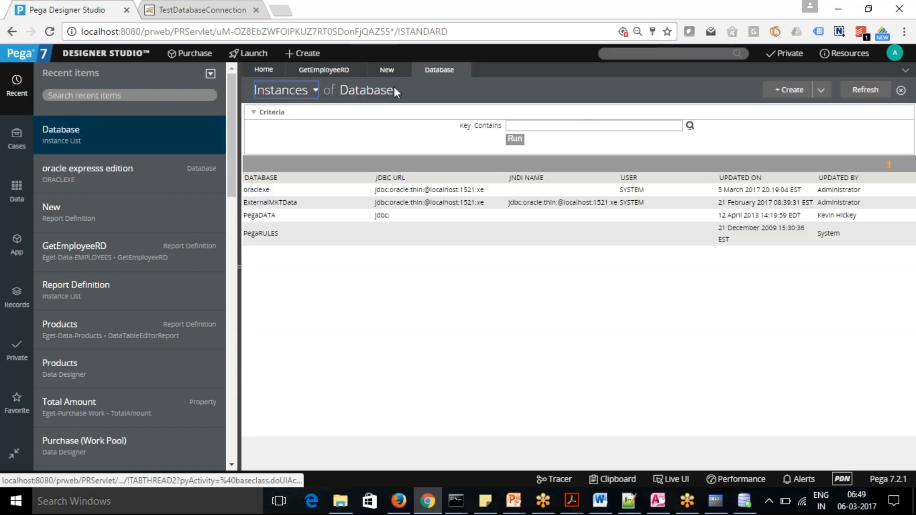
Check out the GetEmployeeRD report definition and run it, comparing the output with its columns and Dept filter.
left_click(315, 70)
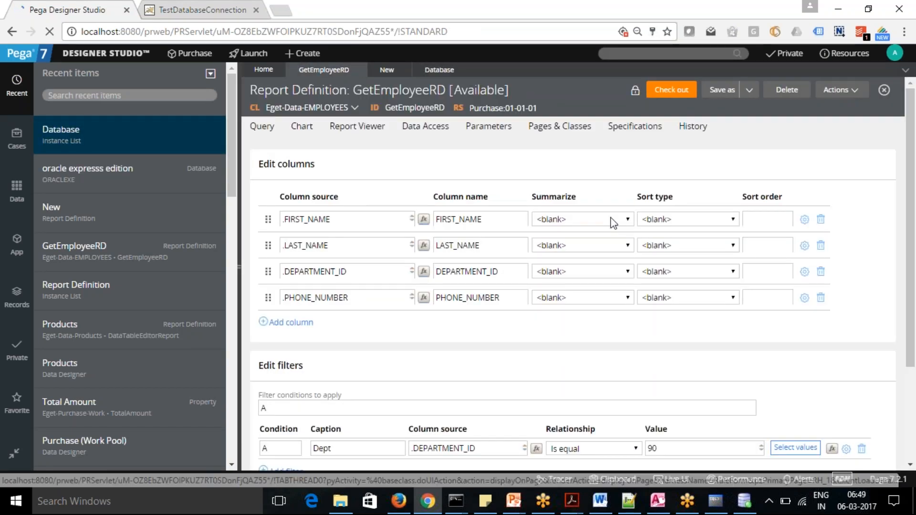
left_click(684, 91)
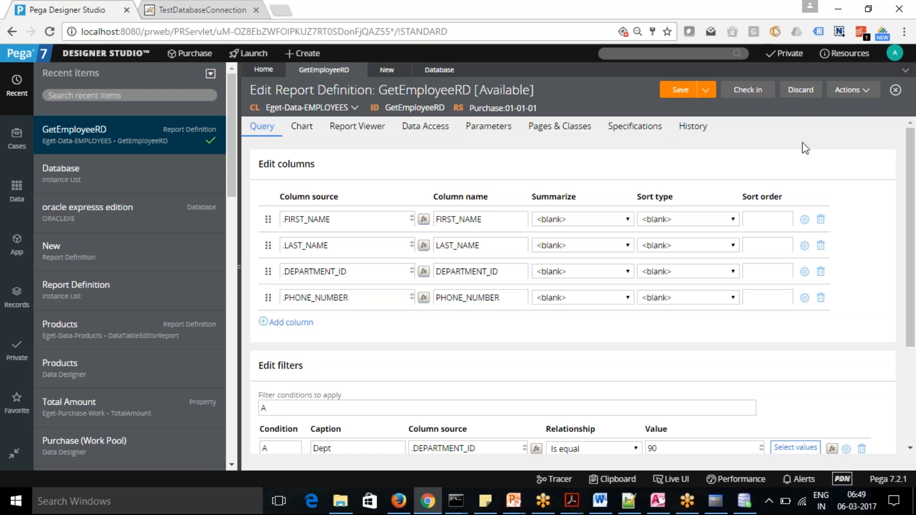
left_click_drag(912, 159, 914, 128)
left_click(866, 96)
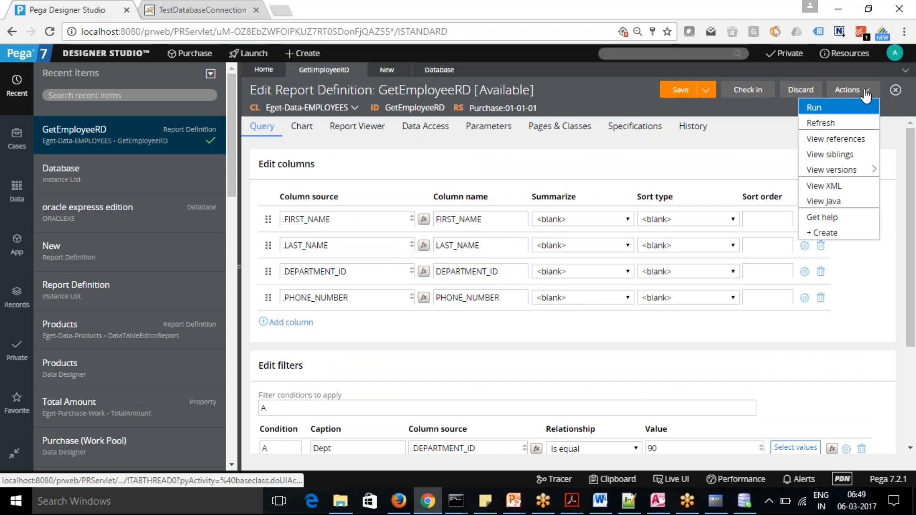
left_click(840, 104)
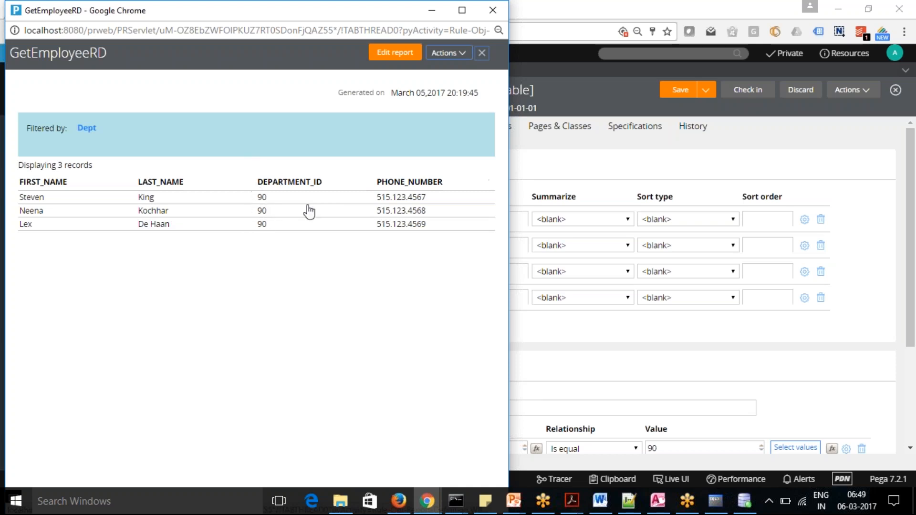
left_click(430, 11)
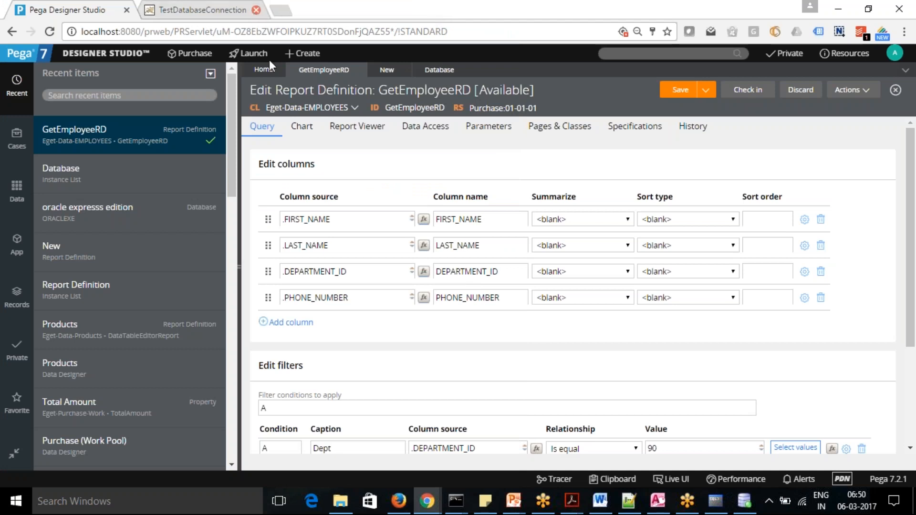
scroll(910, 152, "down", 1)
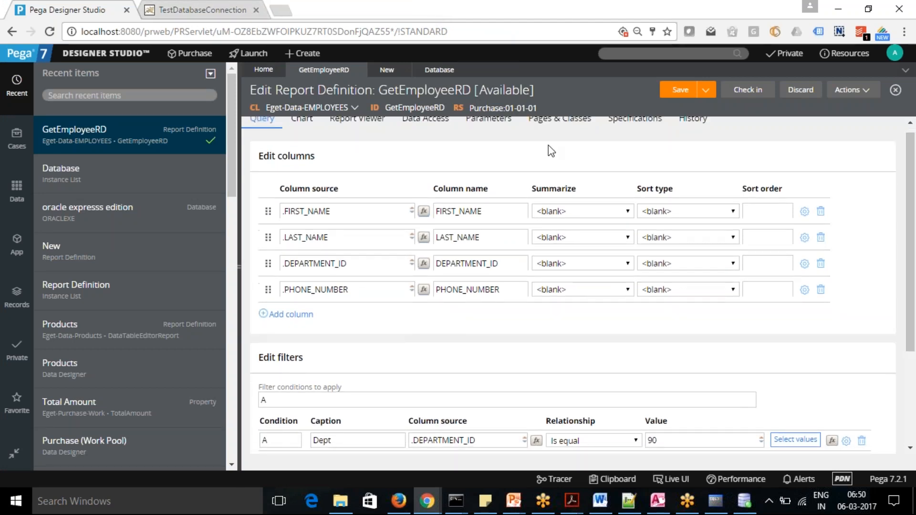
scroll(911, 311, "down", 3)
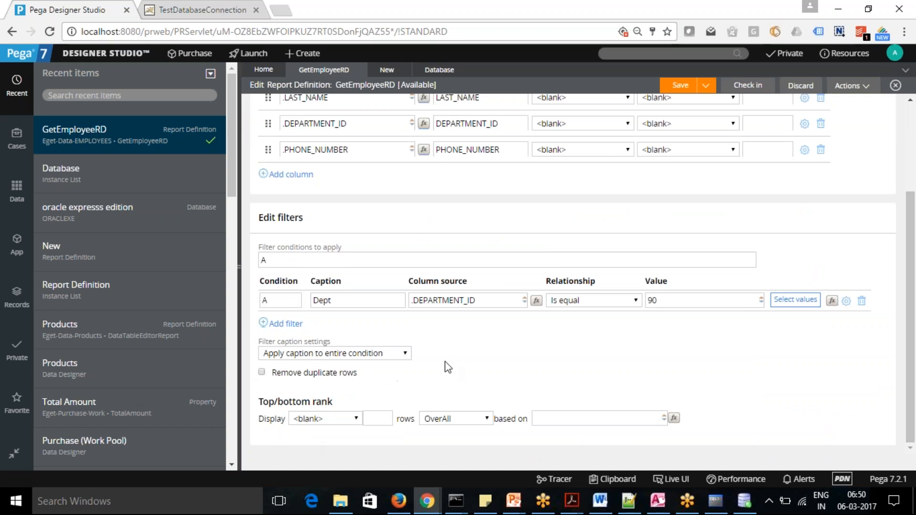
left_click_drag(914, 390, 913, 308)
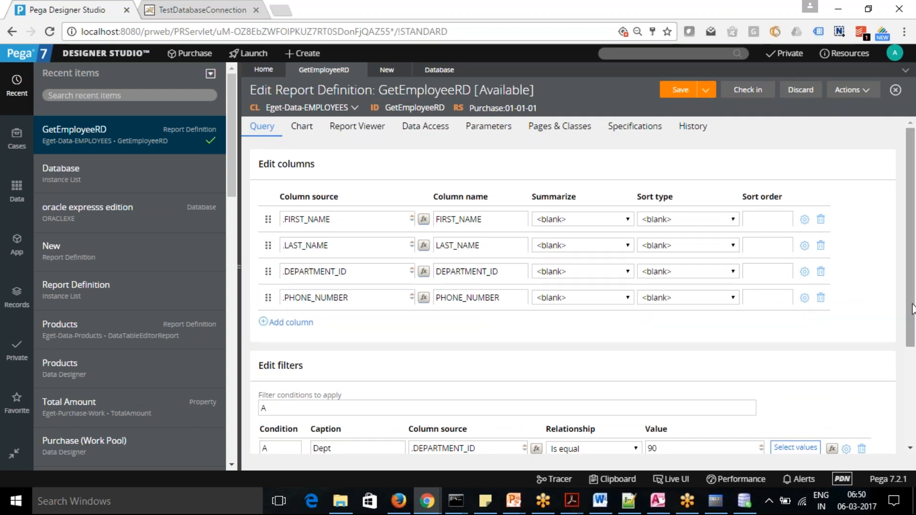
key("alt+Tab")
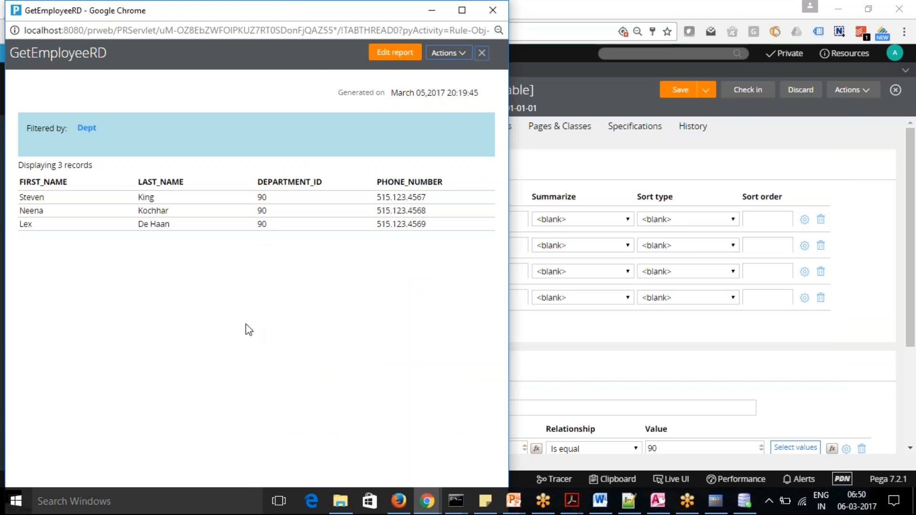
left_click(431, 11)
Add a column named "COunt" summarized by Count, leaving its source empty, and save the report definition.
left_click(292, 322)
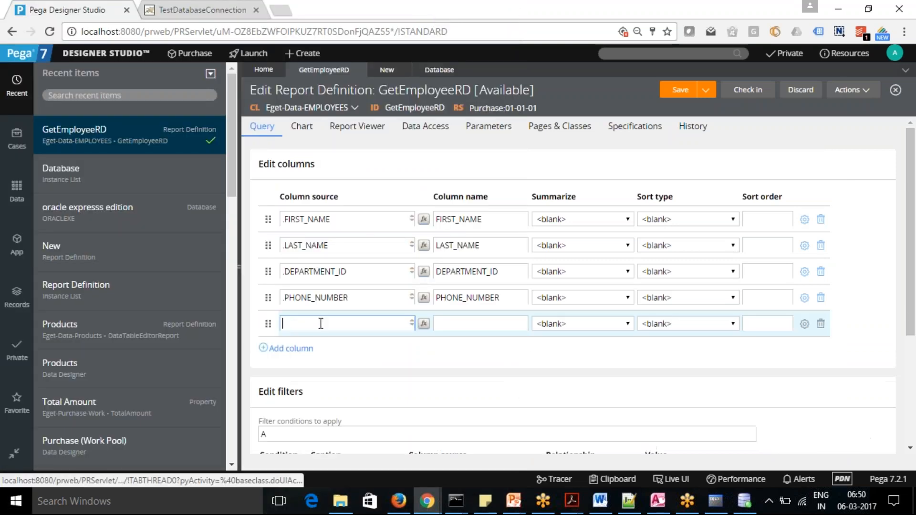
left_click(628, 324)
left_click(591, 350)
left_click(681, 92)
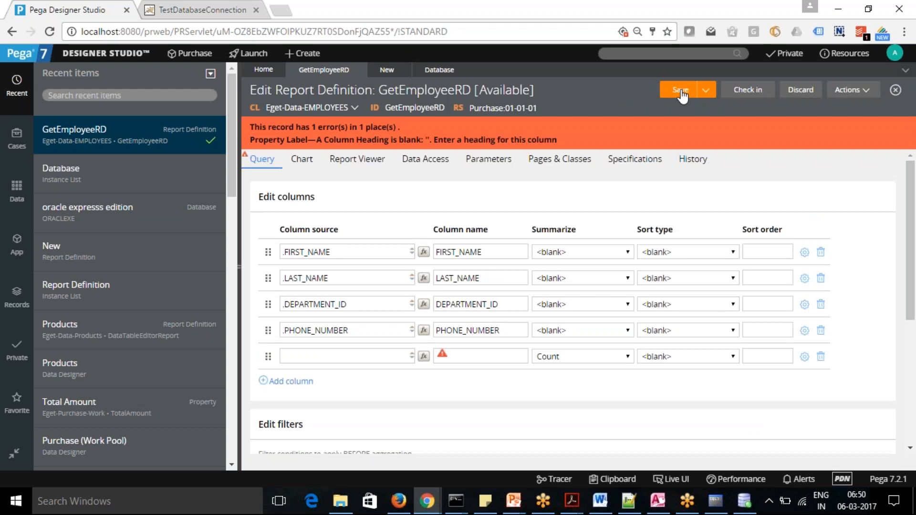
left_click(482, 356)
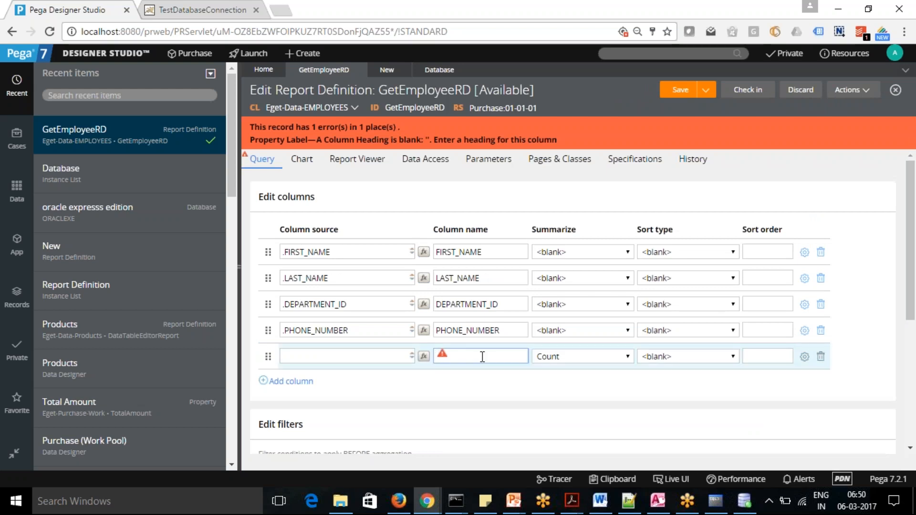
type("coun")
left_click(680, 94)
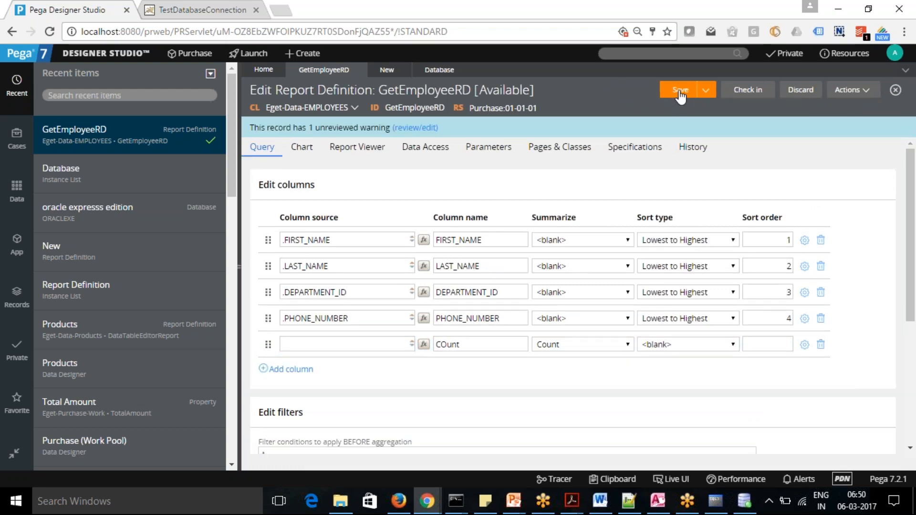
Run GetEmployeeRD with the count column, examine the grouped output down to its end, and minimize the report window.
left_click(865, 91)
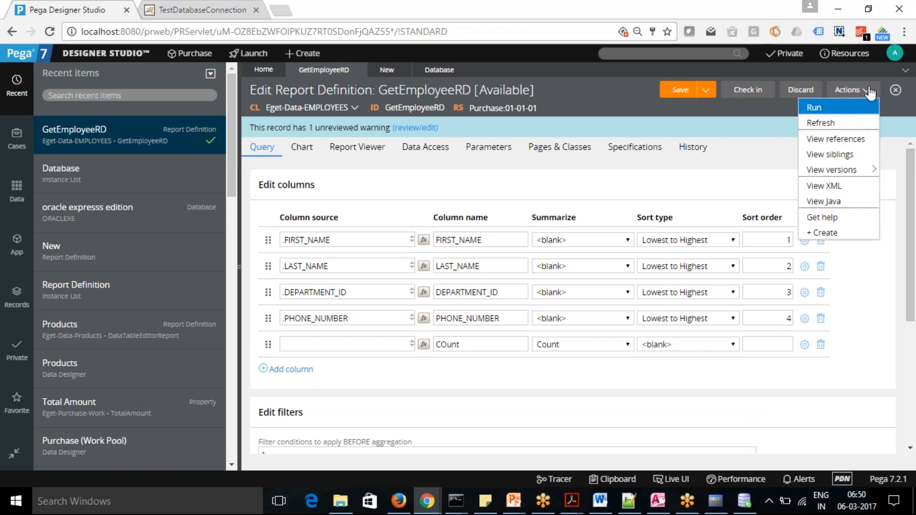
left_click(831, 110)
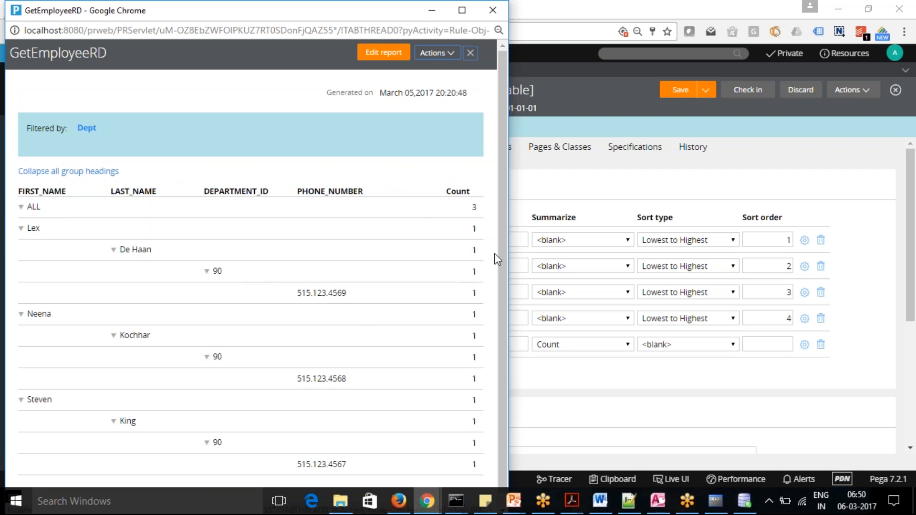
scroll(504, 260, "down", 1)
left_click_drag(504, 259, 504, 329)
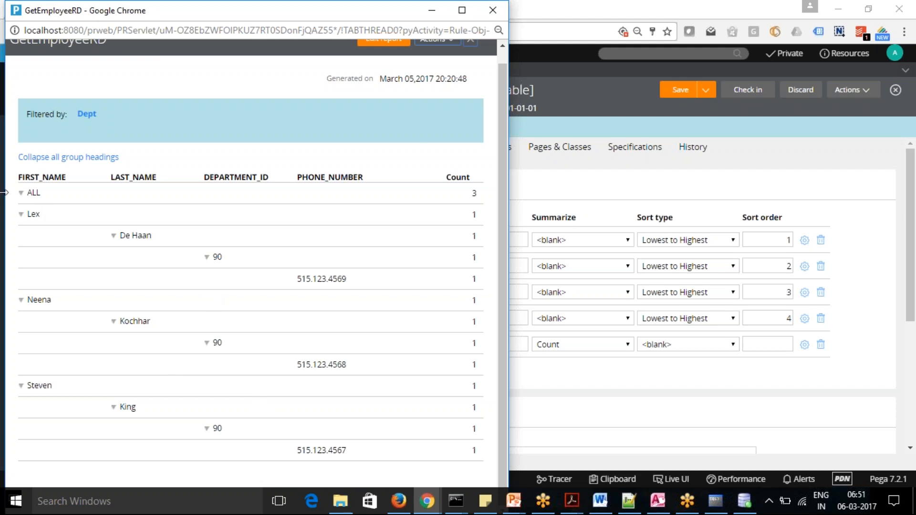
left_click(426, 14)
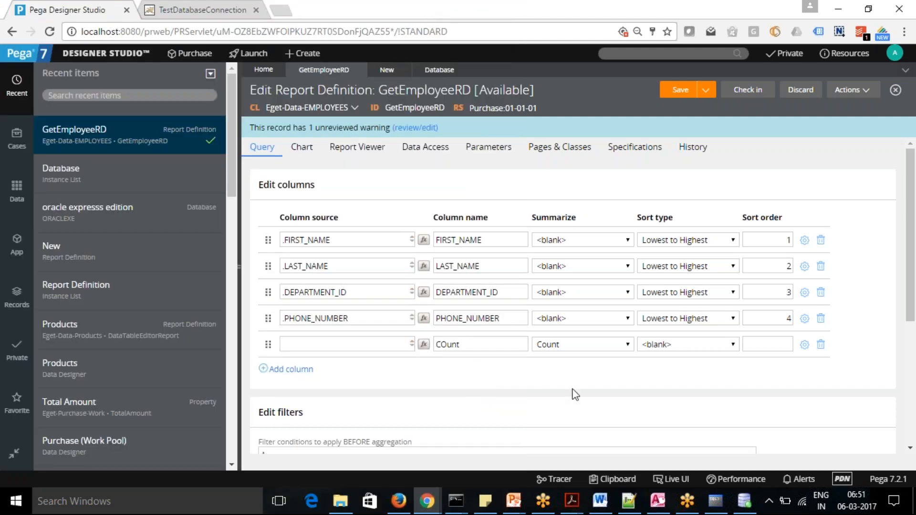
Check the summarize options of the "COunt" column and delete that column from the report definition.
left_click(628, 350)
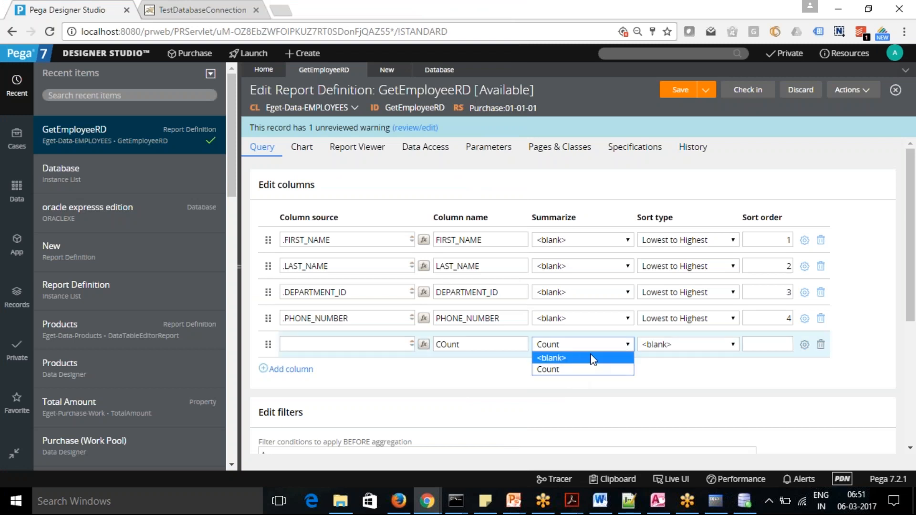
left_click(577, 399)
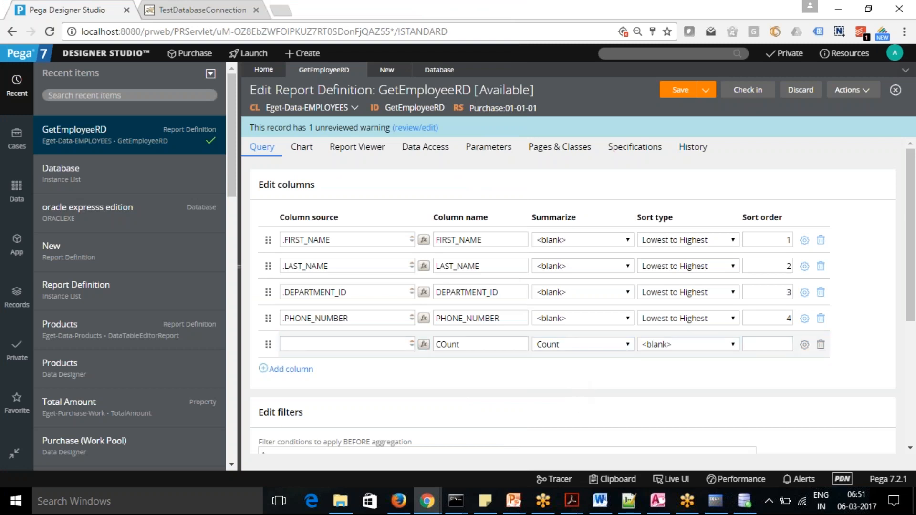
left_click(626, 352)
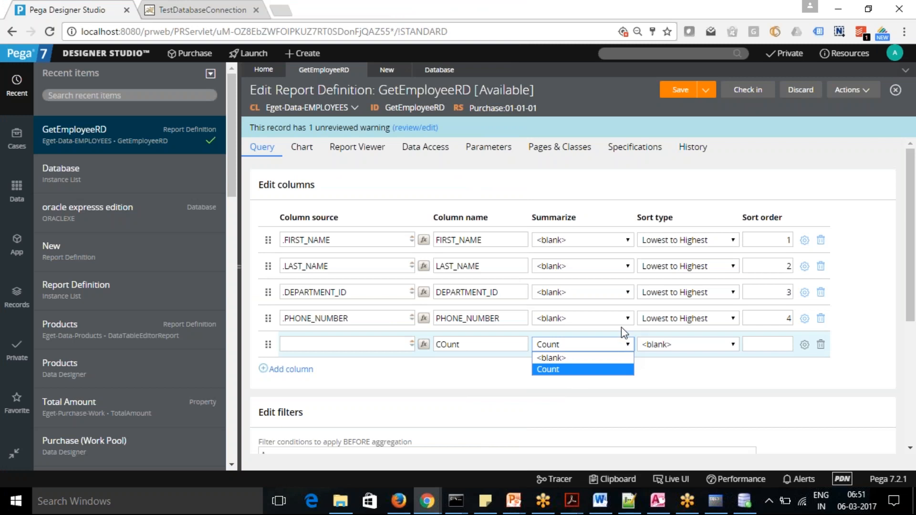
left_click(608, 186)
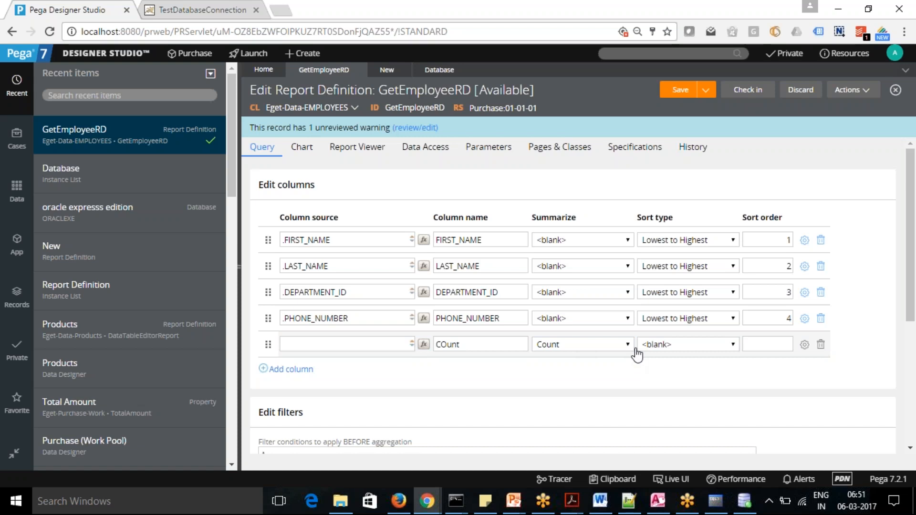
left_click(820, 345)
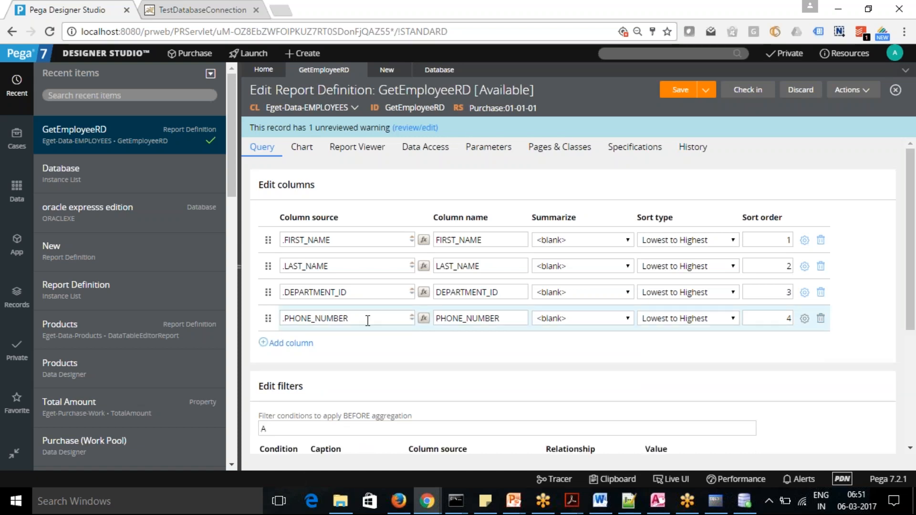
Add a blank column to GetEmployeeRD, check its summarize options against the filters section, and delete the column.
left_click(289, 343)
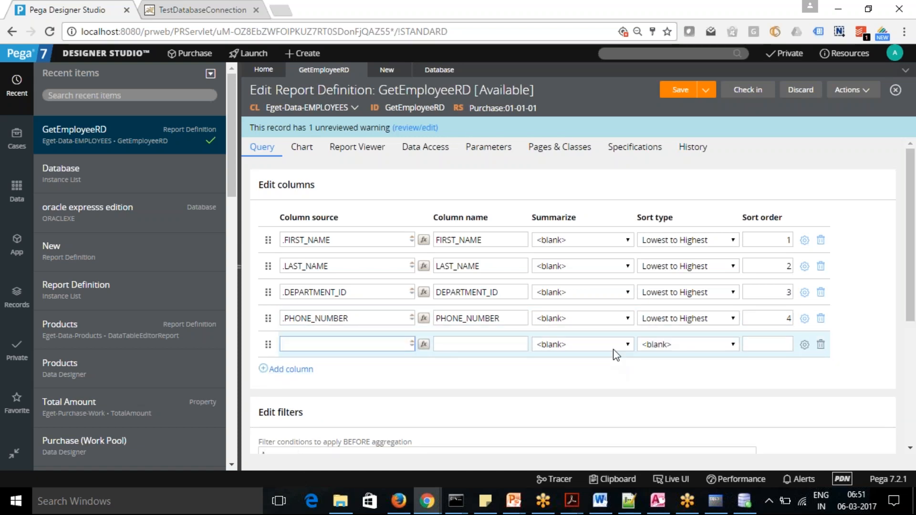
left_click(628, 344)
left_click(628, 345)
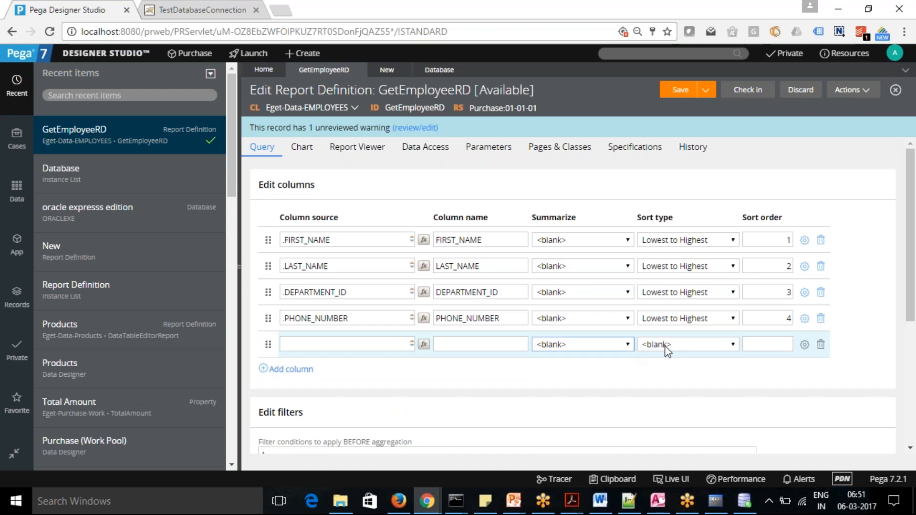
scroll(913, 325, "down", 4)
left_click_drag(915, 325, 912, 251)
left_click(628, 346)
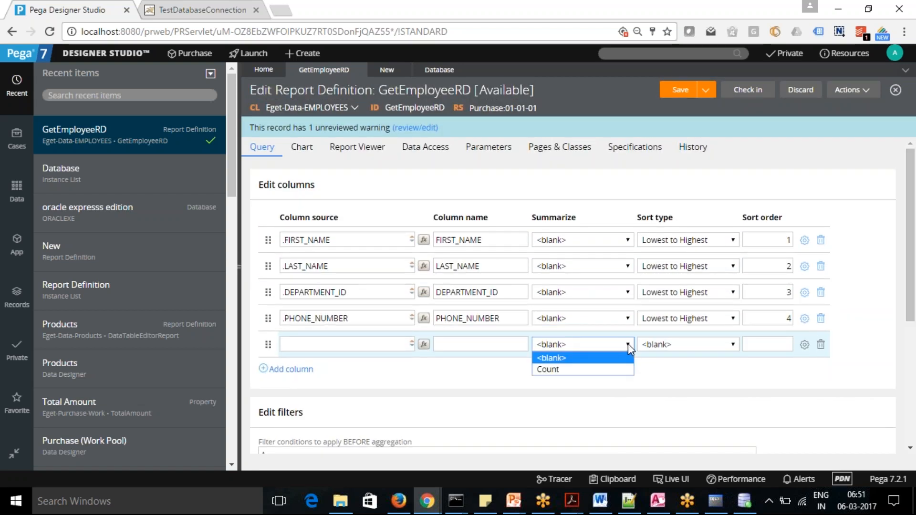
left_click(628, 346)
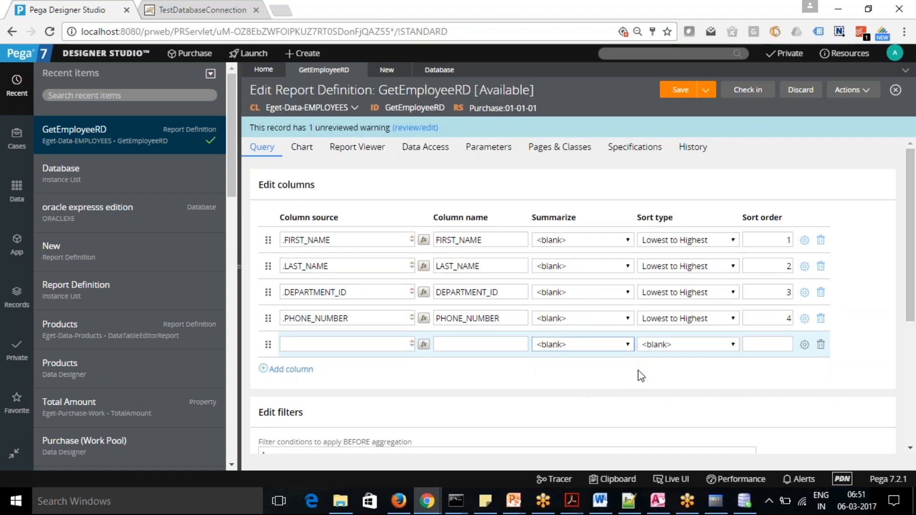
scroll(912, 276, "down", 4)
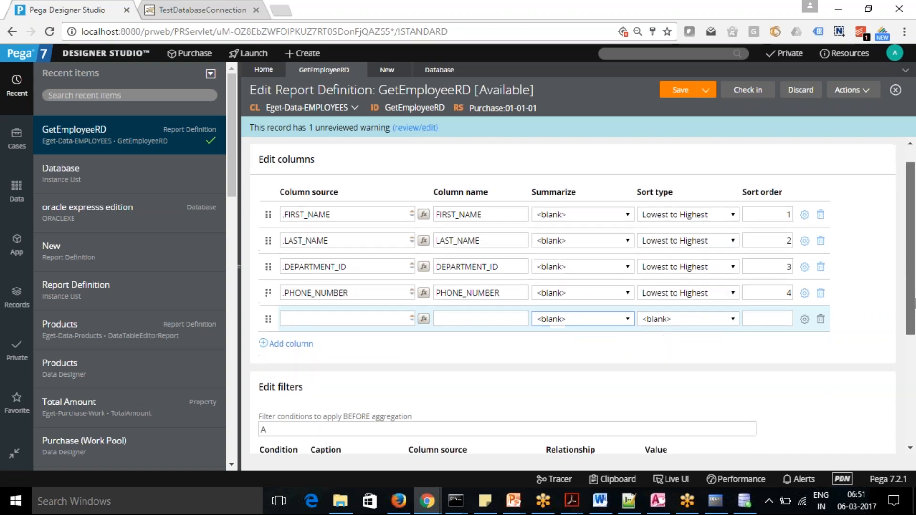
scroll(914, 295, "up", 2)
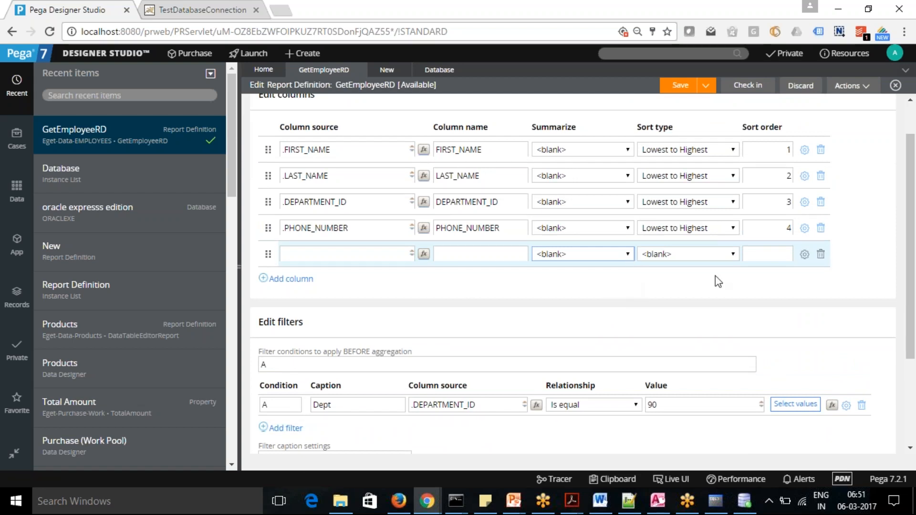
left_click(822, 256)
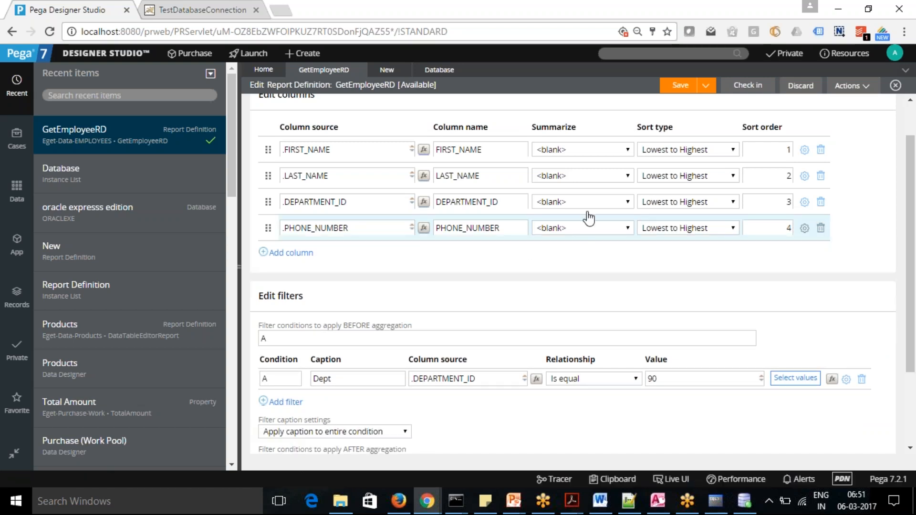
View the Report Viewer settings of GetEmployeeRD, launch the Case Manager portal, and open GetEmployeeRD from its reports.
left_click_drag(915, 298, 911, 241)
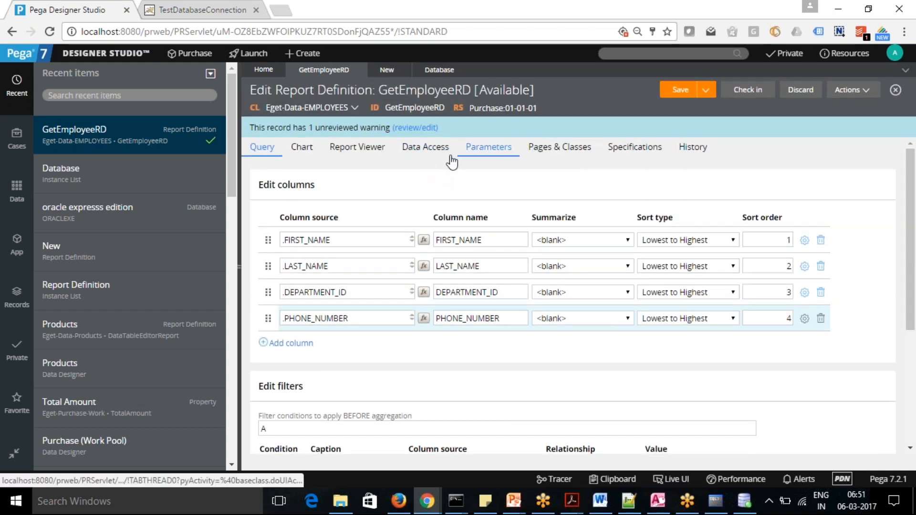
left_click(361, 152)
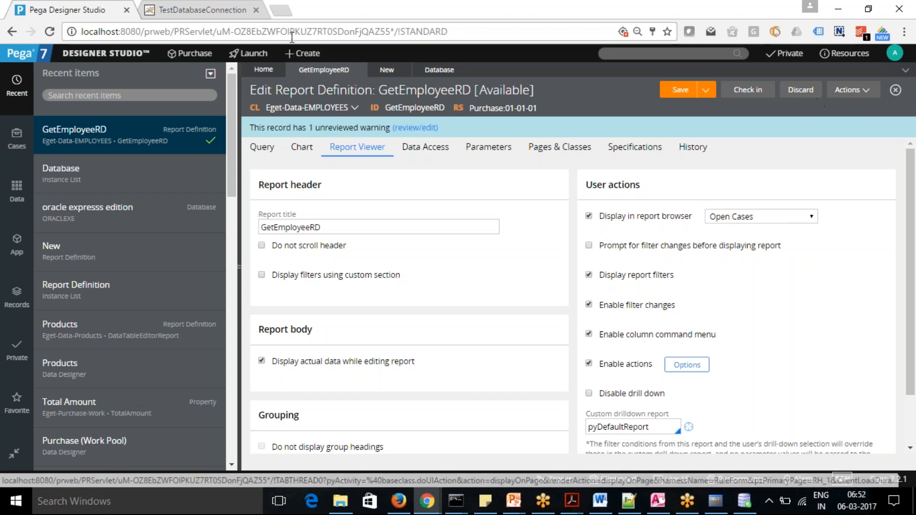
left_click(249, 53)
left_click(253, 87)
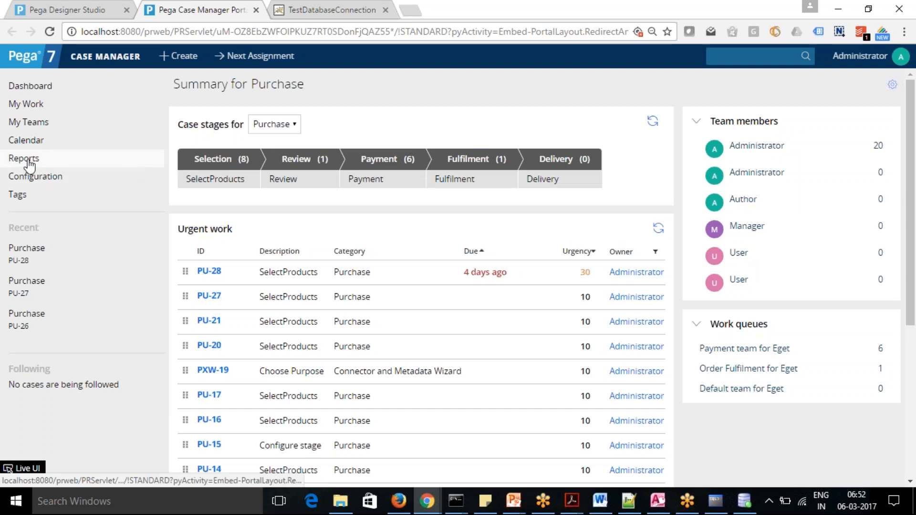
left_click(21, 159)
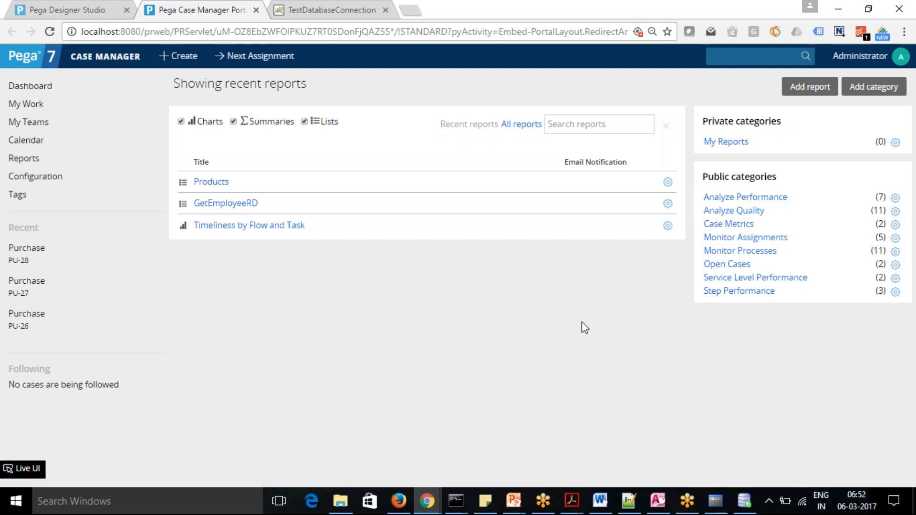
left_click(224, 204)
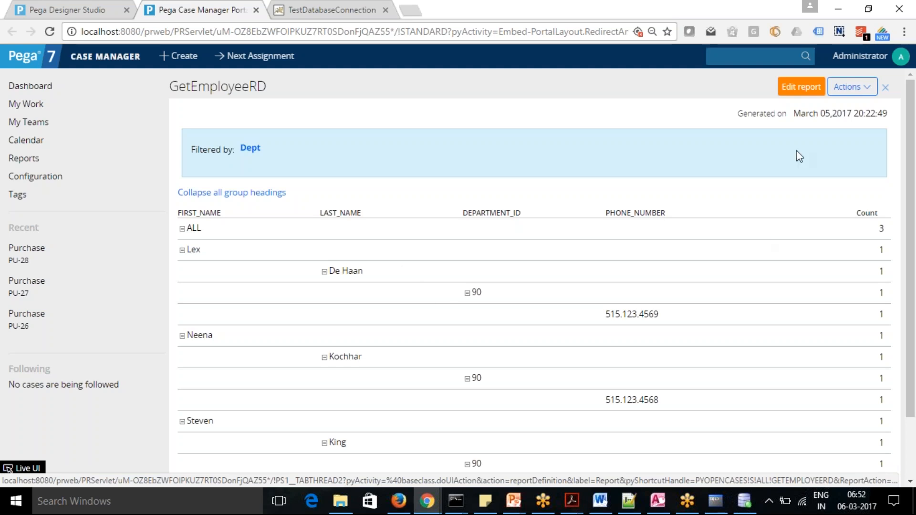
Compare the Report Viewer header, grouping and user action settings with the GetEmployeeRD report and its available actions in Case Manager.
left_click(71, 6)
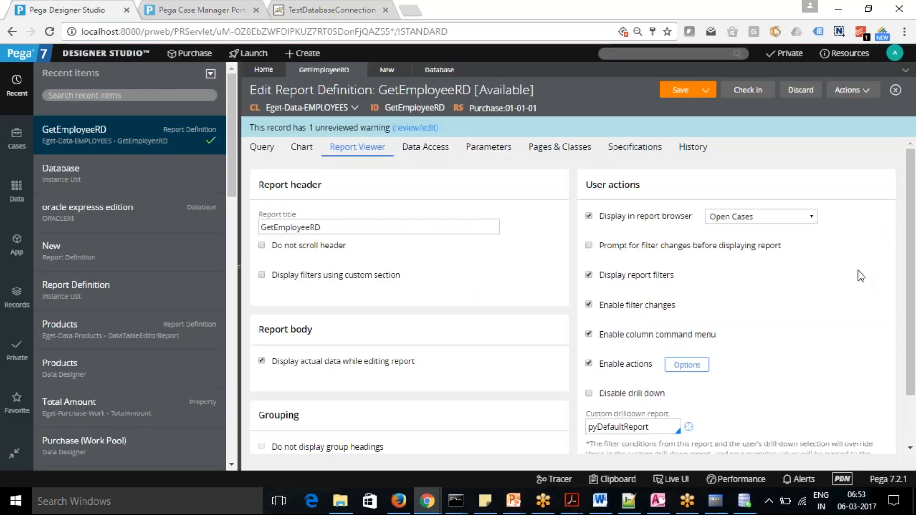
left_click_drag(913, 238, 915, 278)
scroll(915, 284, "up", 2)
left_click(247, 7)
left_click(870, 88)
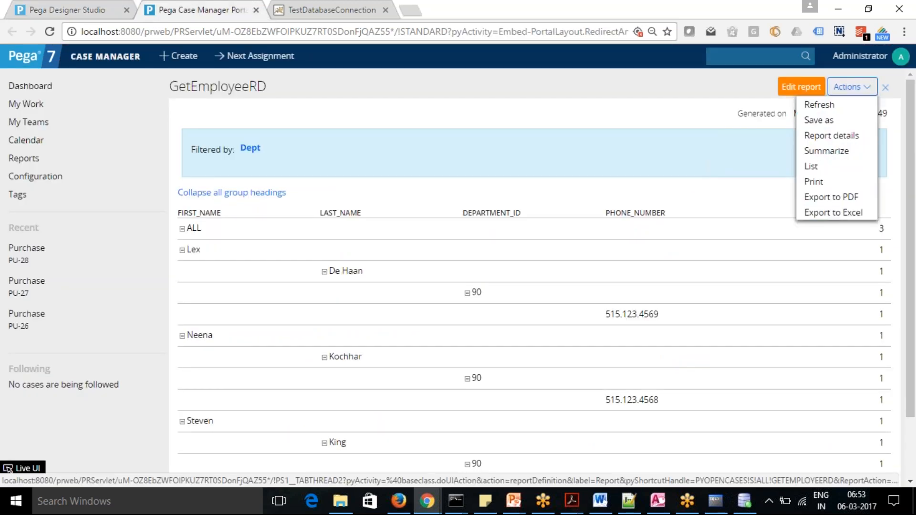
left_click(670, 128)
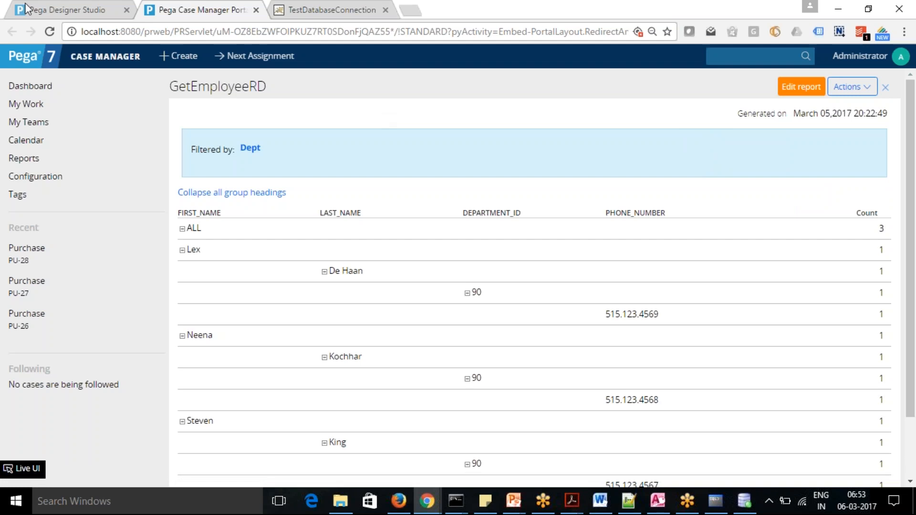
left_click(75, 10)
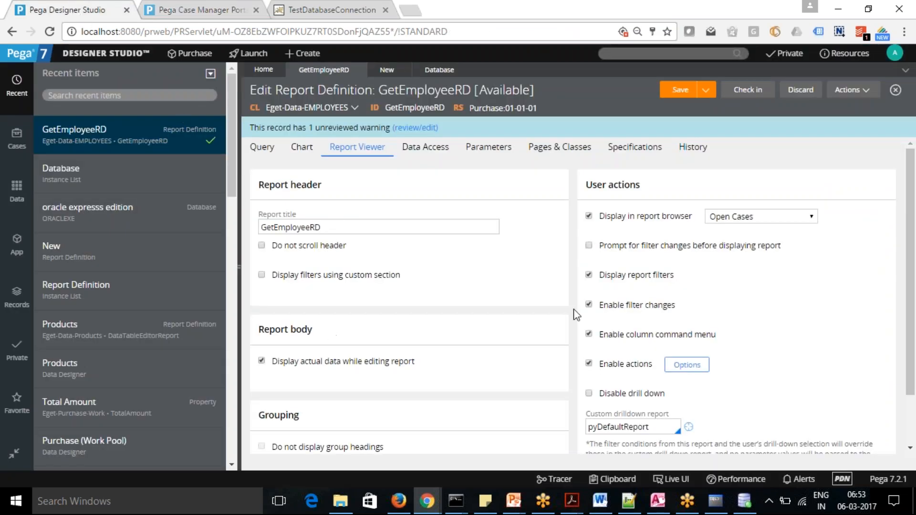
left_click_drag(908, 279, 914, 347)
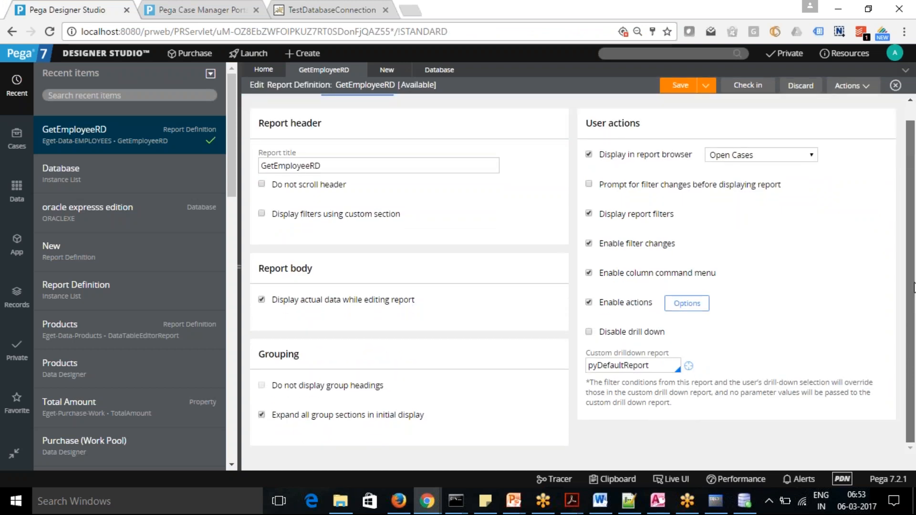
scroll(439, 231, "up", 2)
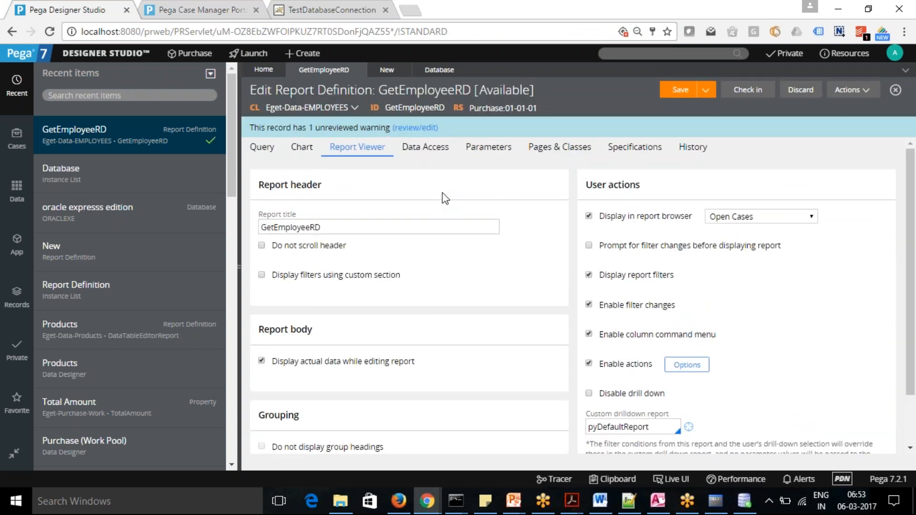
Add a class join with the prefix Dept to GetEmployeeRD's data access and check the .DEPARTMENT_ID column source in the query.
left_click(426, 152)
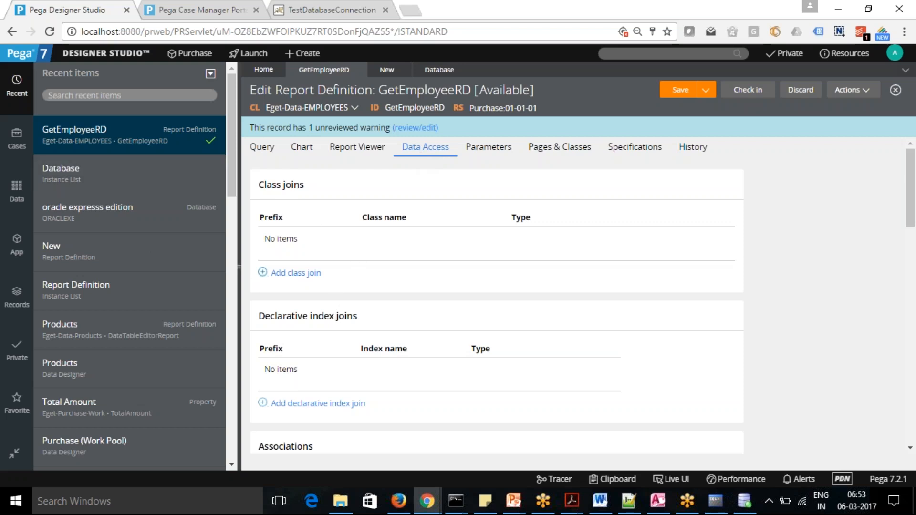
left_click(289, 274)
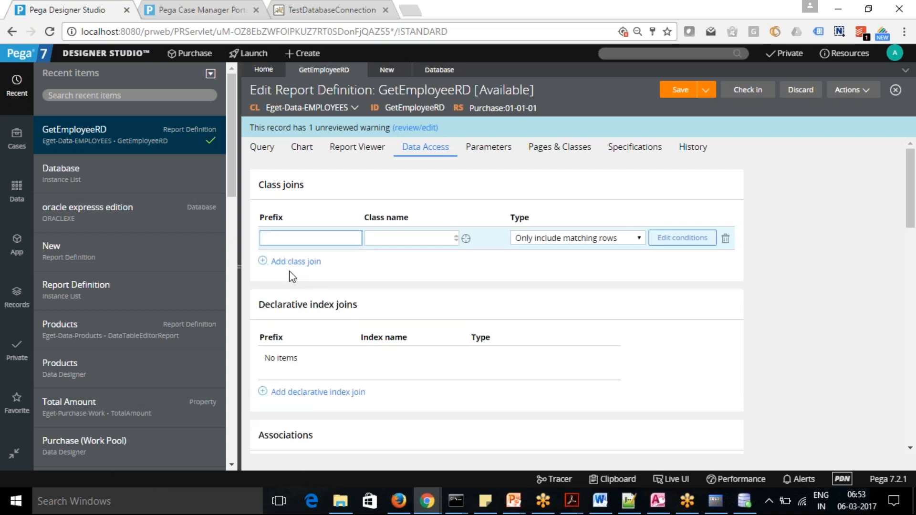
type("Dept")
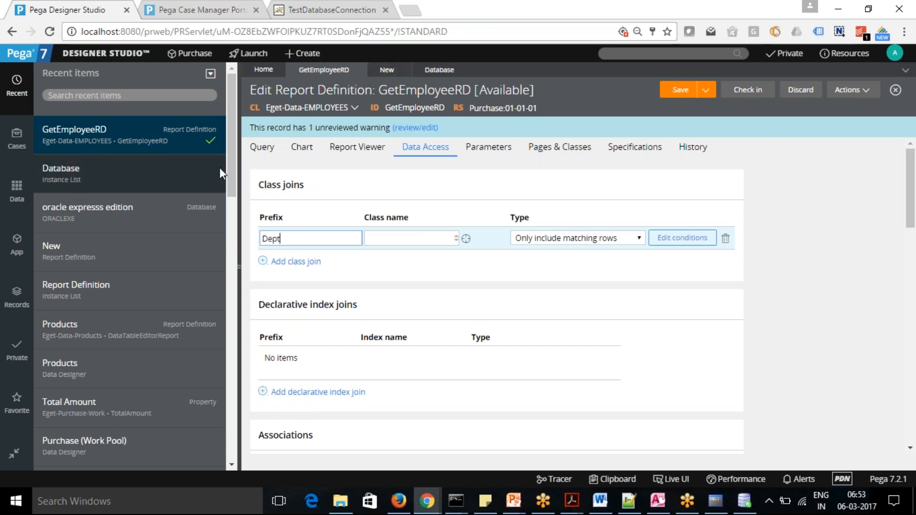
left_click(262, 148)
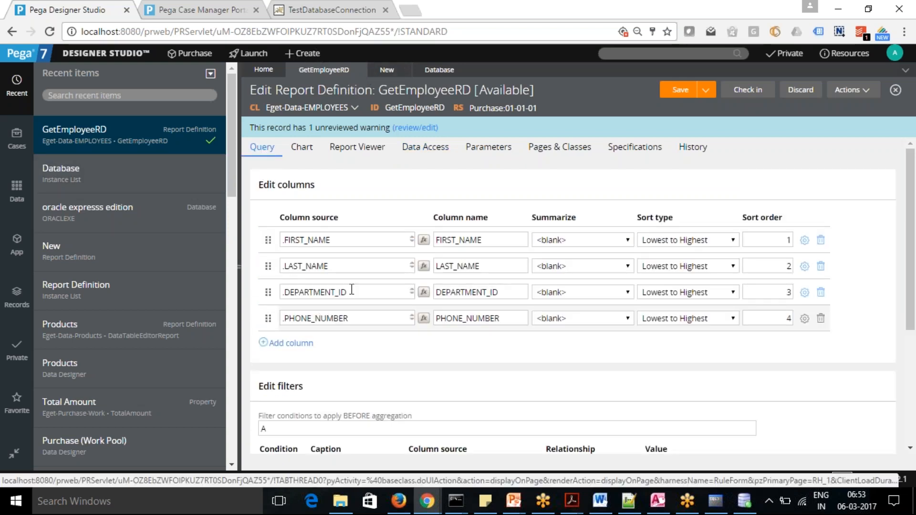
left_click_drag(352, 291, 282, 292)
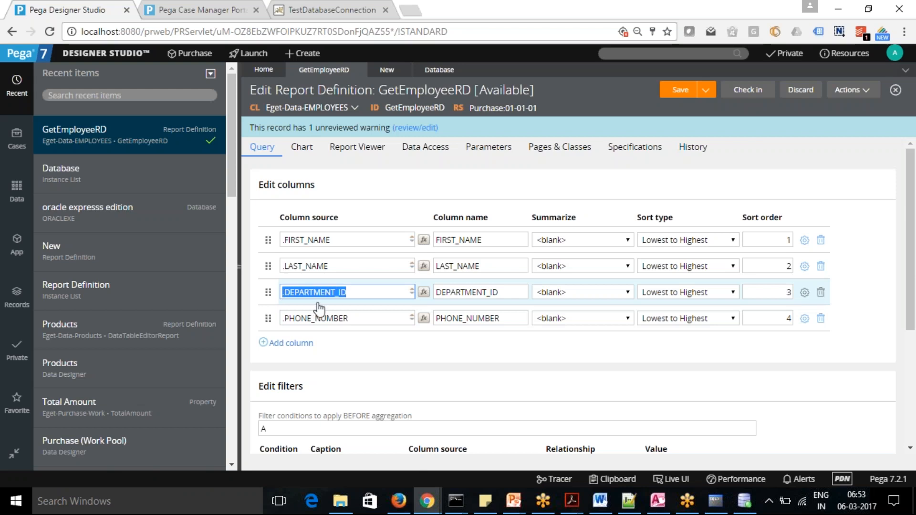
Open the data model's Classes and Properties landing page and show its database class mappings.
left_click(387, 69)
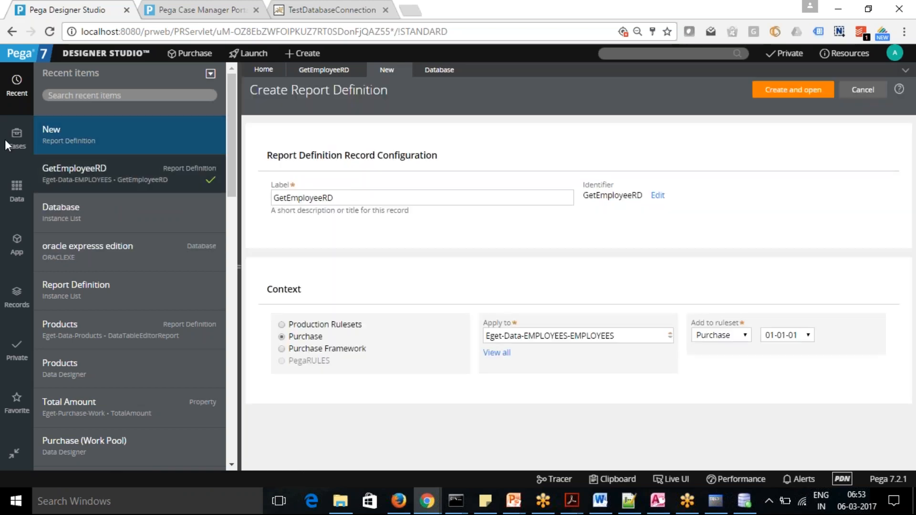
left_click(97, 53)
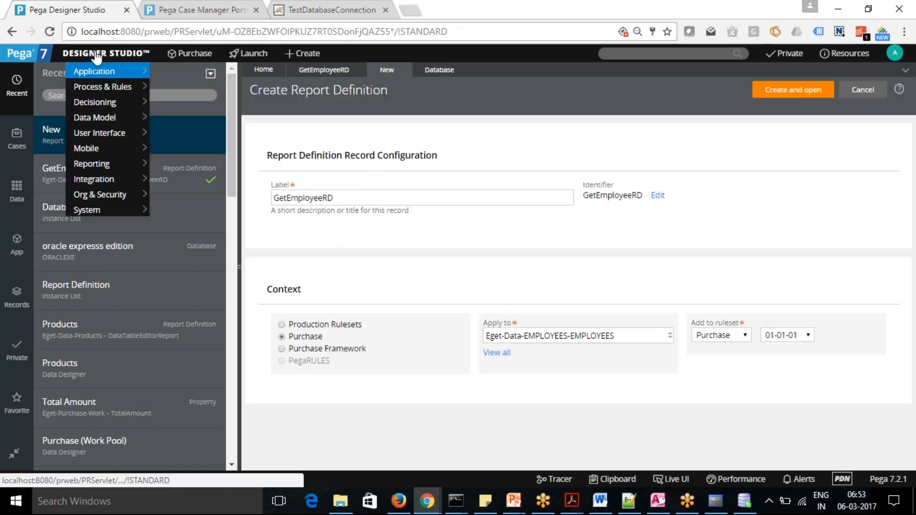
mouse_move(96, 76)
mouse_move(101, 118)
mouse_move(193, 132)
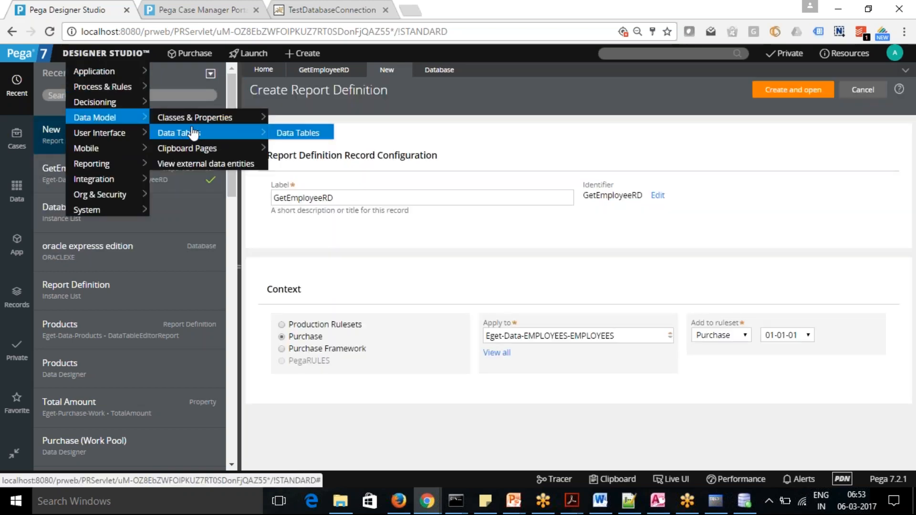
mouse_move(111, 102)
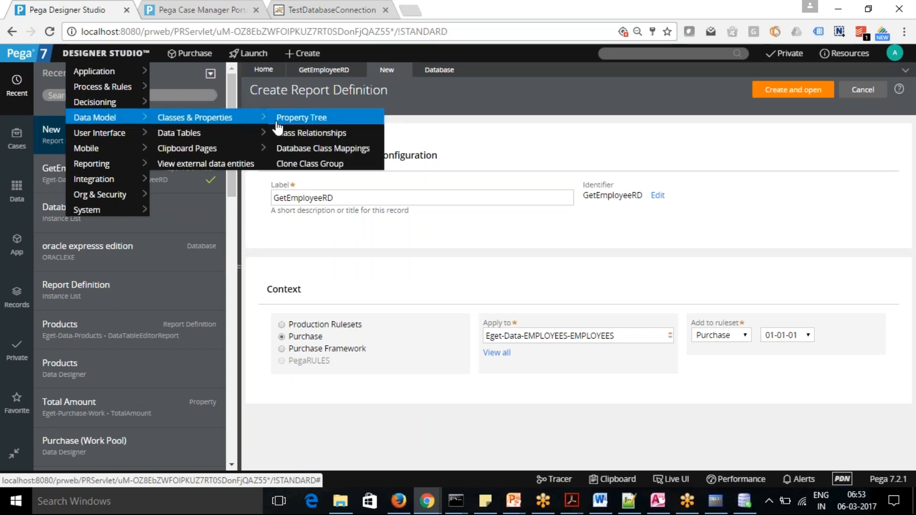
left_click(316, 135)
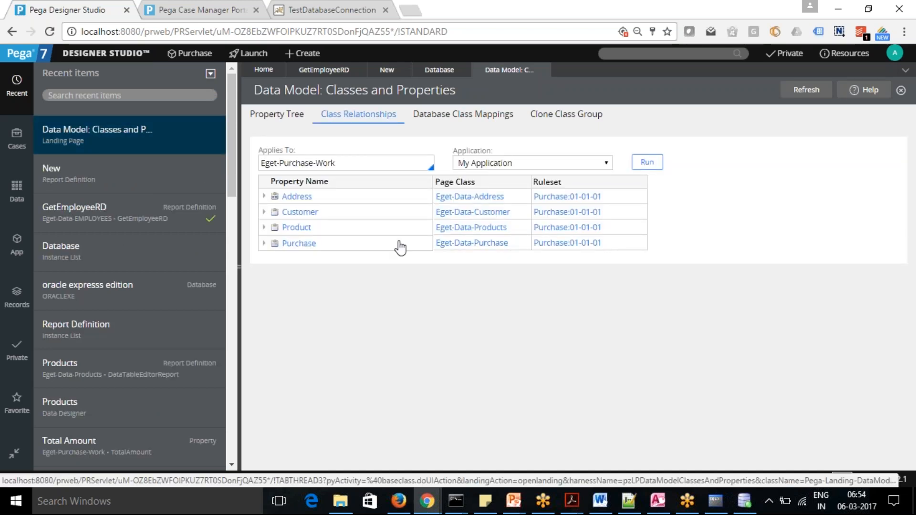
left_click(447, 119)
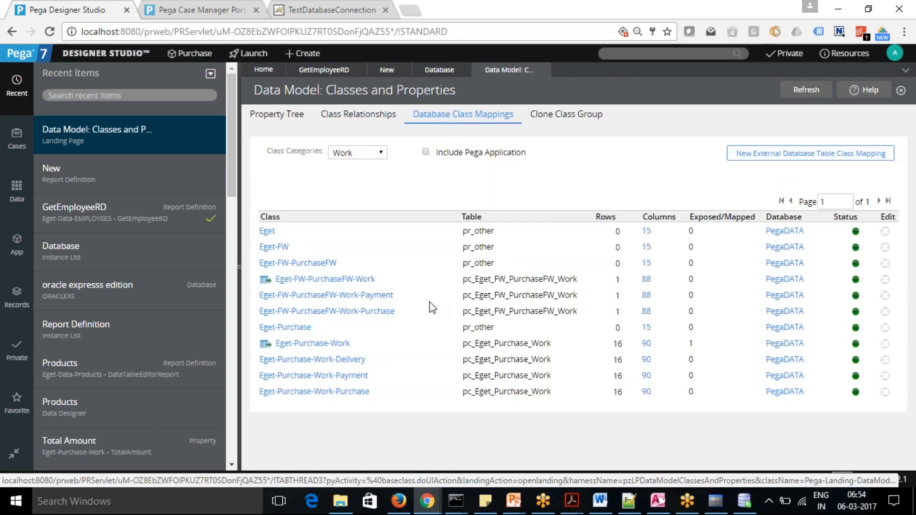
Start a new external database table class mapping for the DEPARTMENTS table in the HR schema of the oraclexe database.
left_click(820, 155)
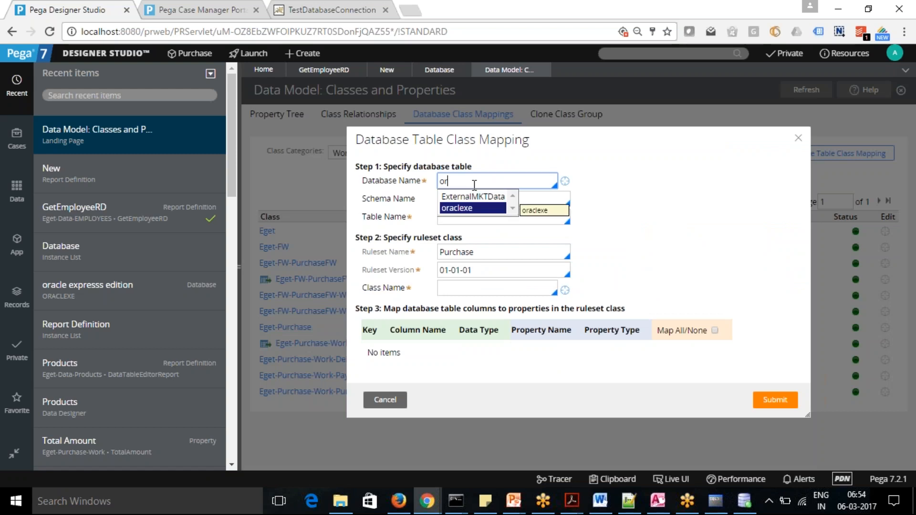
left_click(467, 208)
left_click(476, 198)
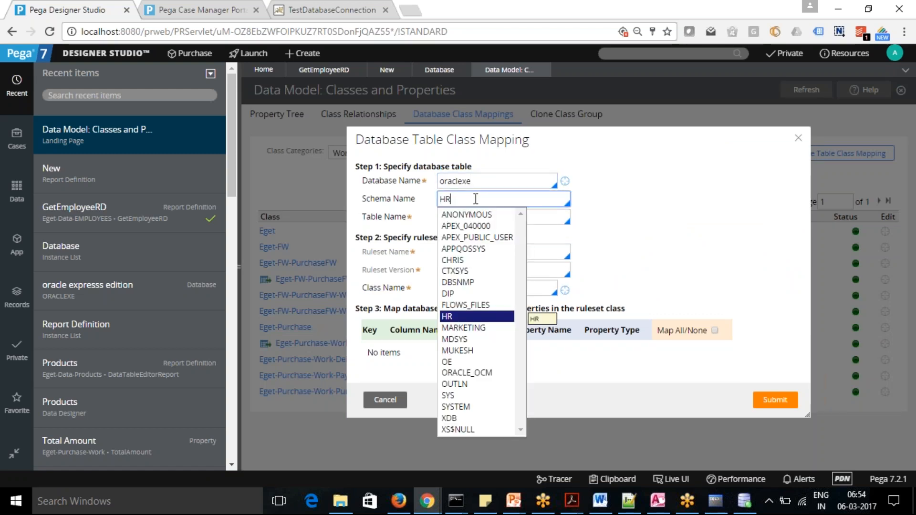
left_click(486, 318)
left_click(489, 220)
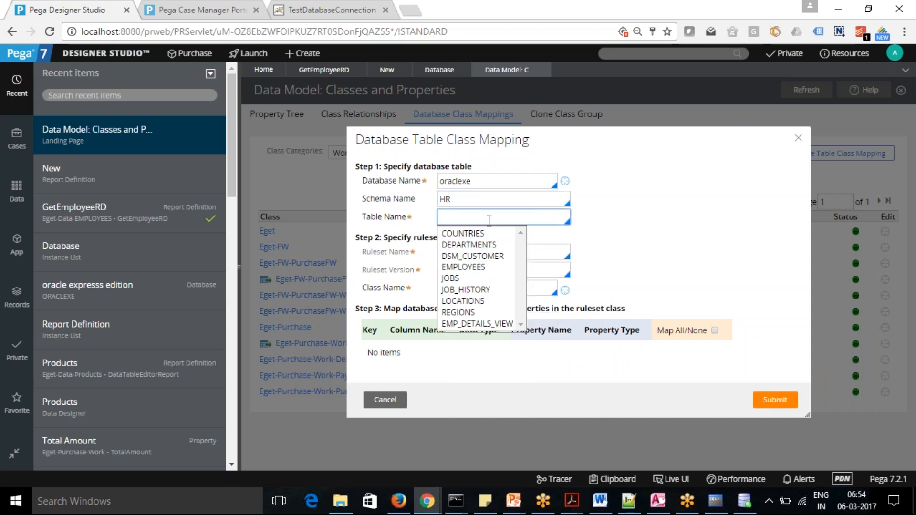
left_click(478, 245)
left_click(466, 290)
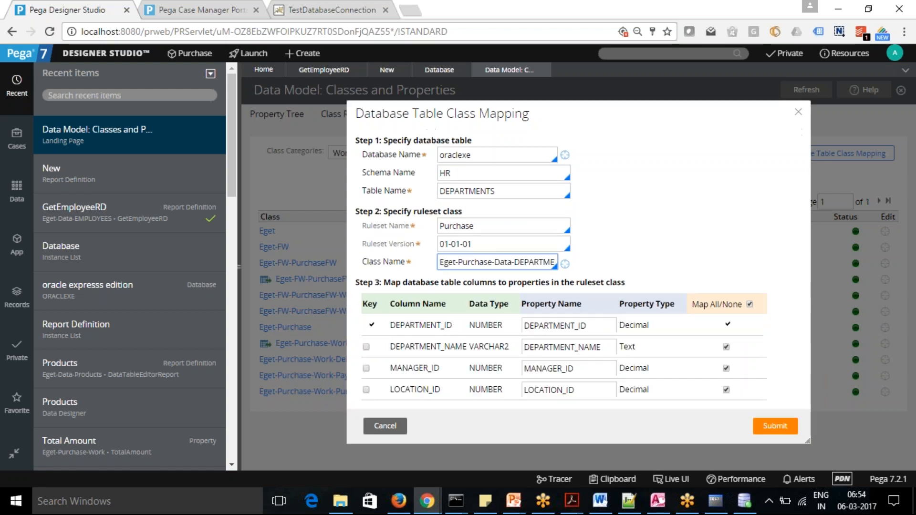
Change the mapping's class name to Eget-Data-DEPARTMENTS and submit the mapping.
left_click(492, 264)
key("BackSpace")
key("BackSpace")
key("BackSpace")
key("BackSpace")
key("BackSpace")
key("BackSpace")
key("BackSpace")
key("BackSpace")
key("BackSpace")
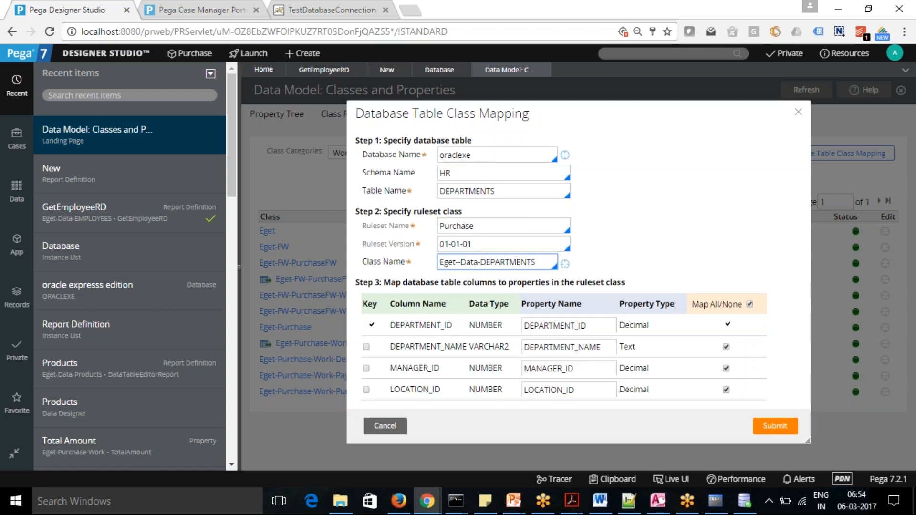
key("BackSpace")
left_click(776, 427)
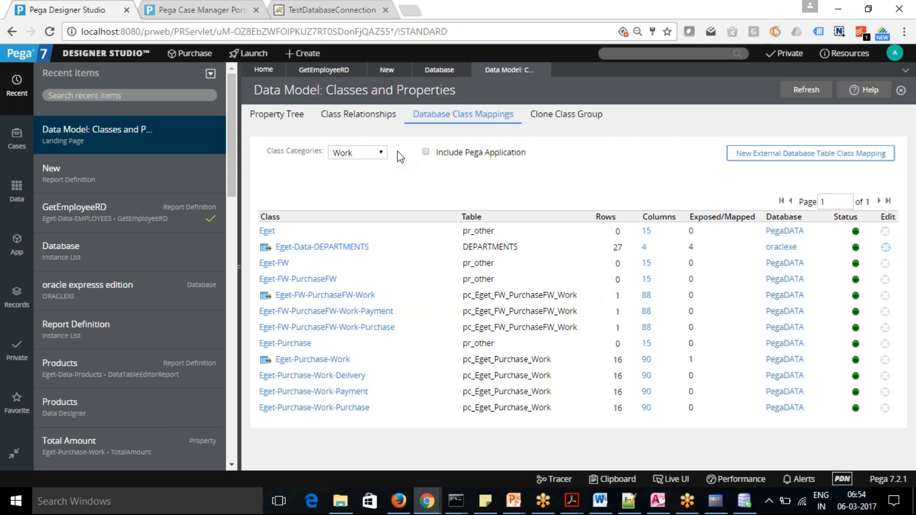
Show the database class mappings for the Data category, and return to the .DEPARTMENT_ID column source in GetEmployeeRD's query.
left_click(380, 154)
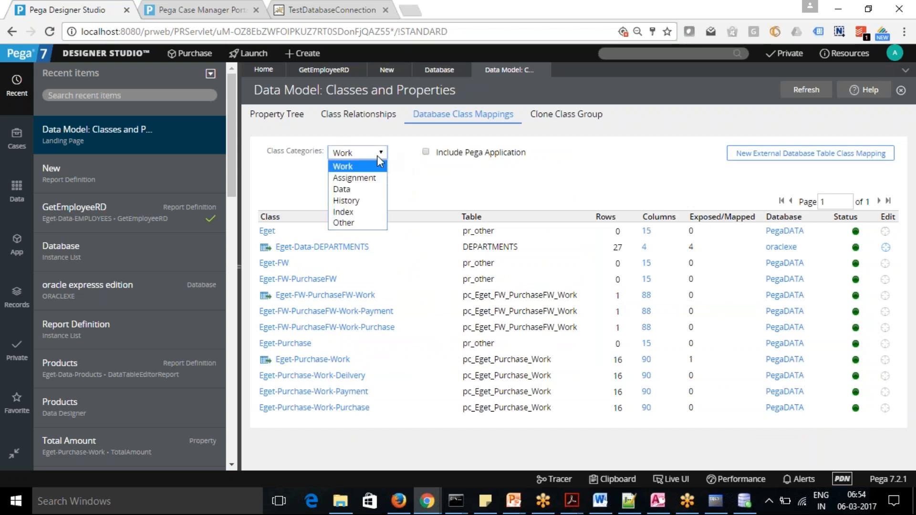
left_click(359, 190)
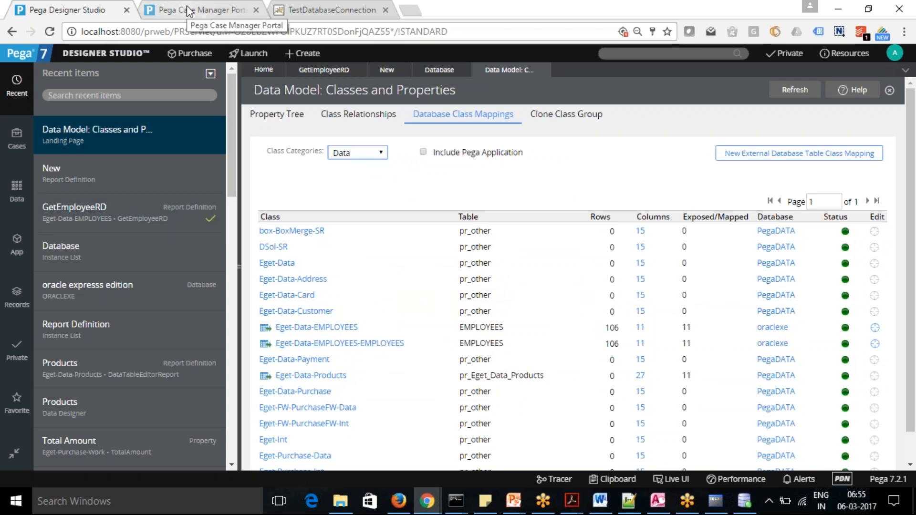
left_click(324, 70)
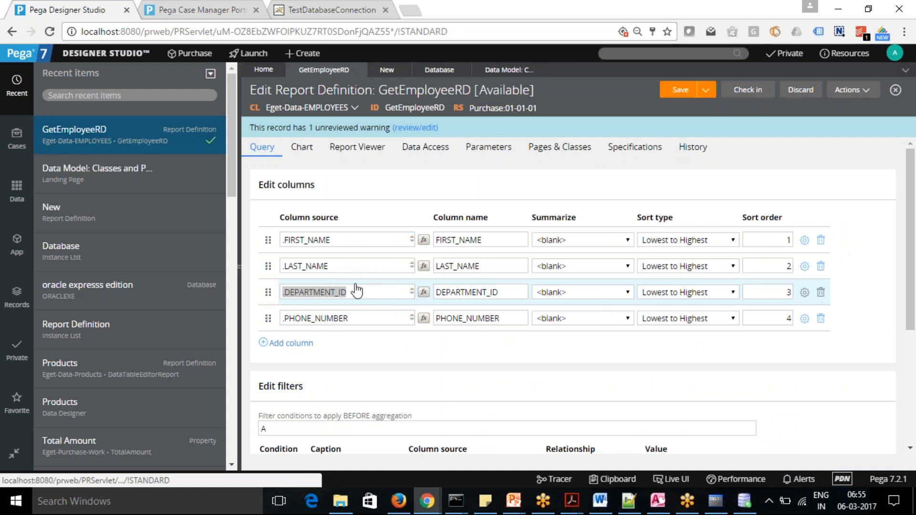
triple_click(372, 299)
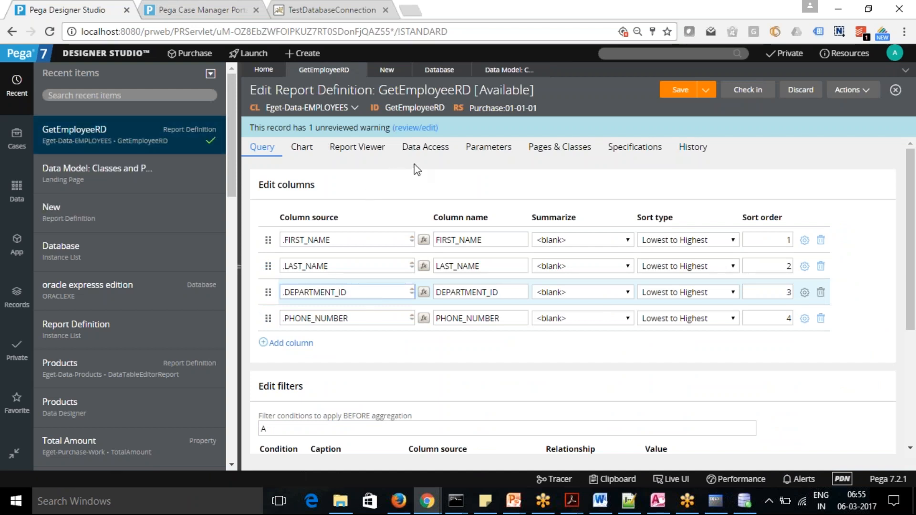
Set the class name of the Dept class join in the report's data access to Eget-Data-DEPARTMENTS.
left_click(432, 149)
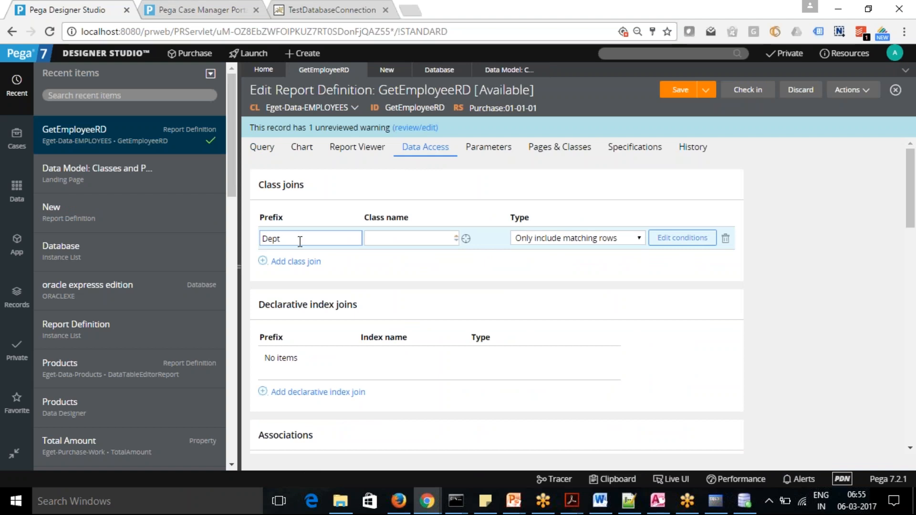
left_click(395, 239)
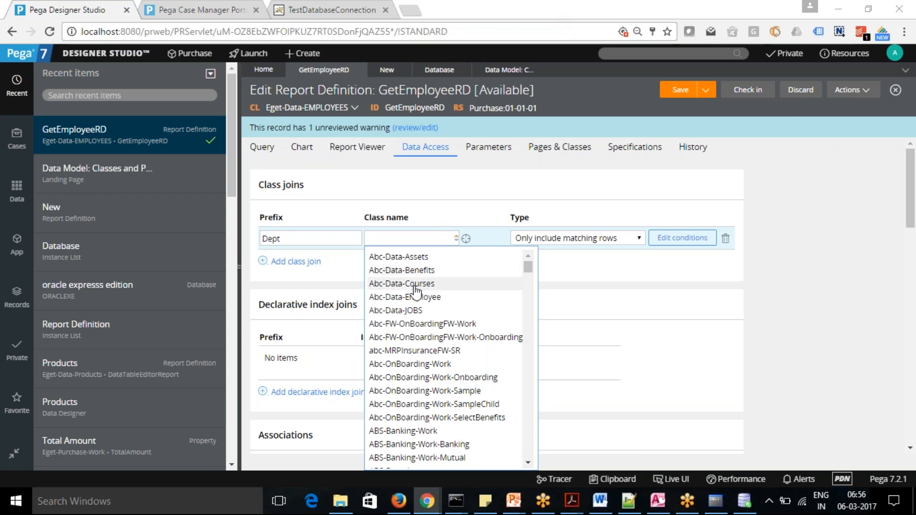
left_click(419, 242)
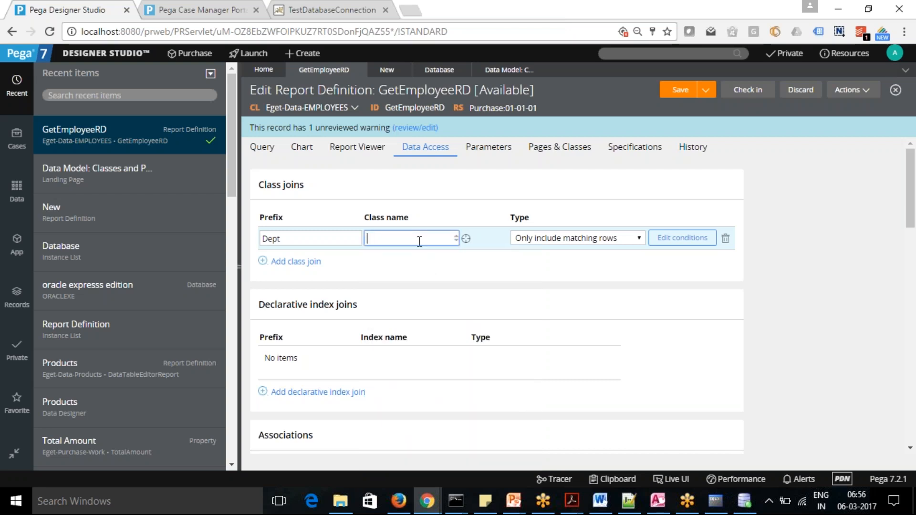
type("Eget-")
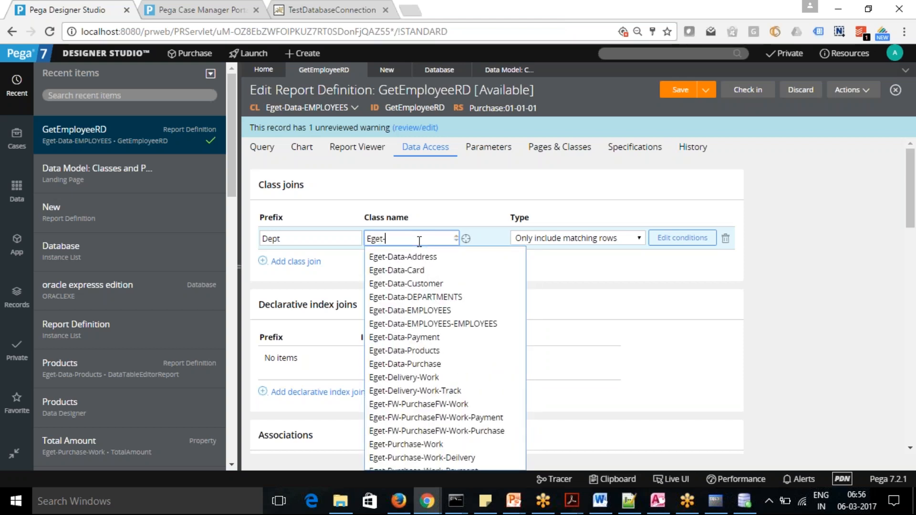
left_click(426, 297)
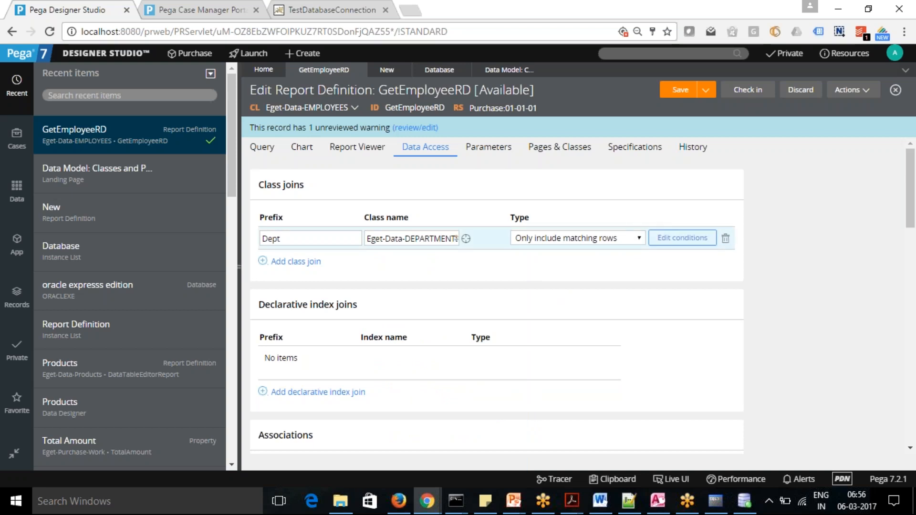
Define the Dept join's condition A as .DEPARTMENT_ID is equal to .DEPARTMENT_ID and submit it.
left_click(675, 238)
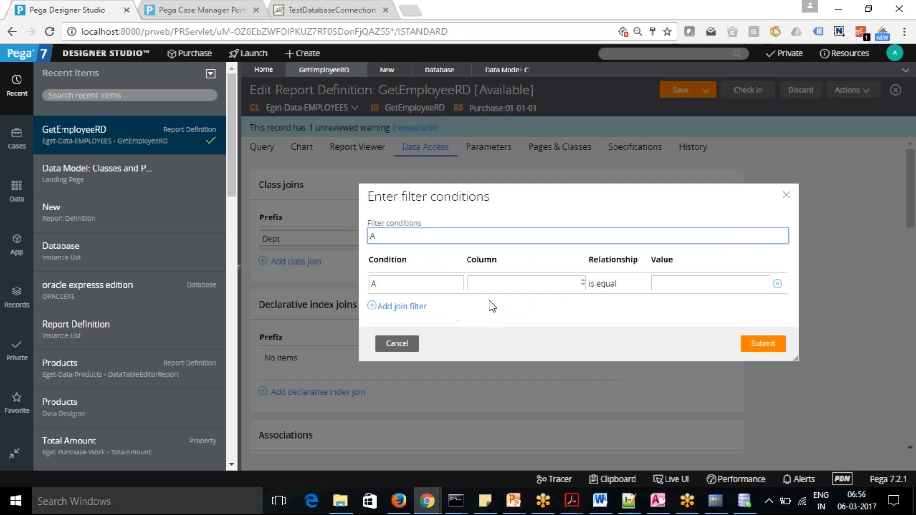
left_click(509, 283)
type(".")
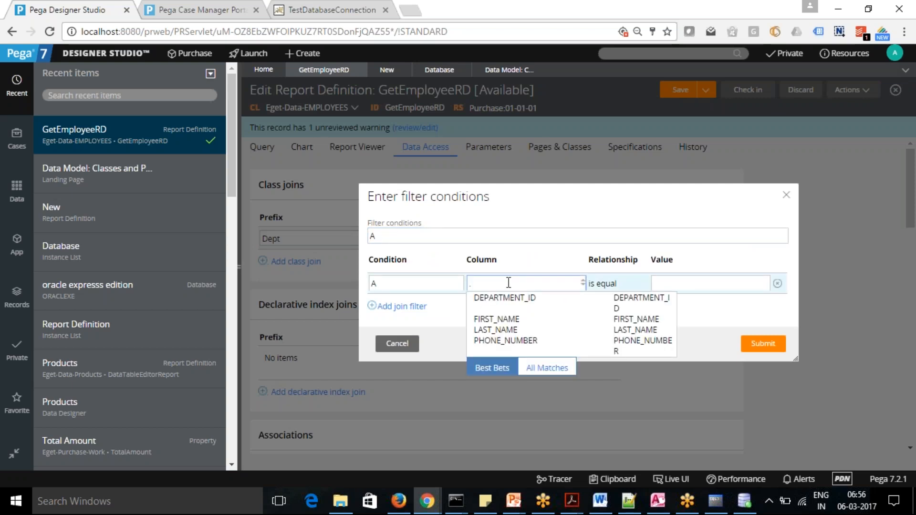
left_click(504, 301)
left_click(715, 284)
type(".")
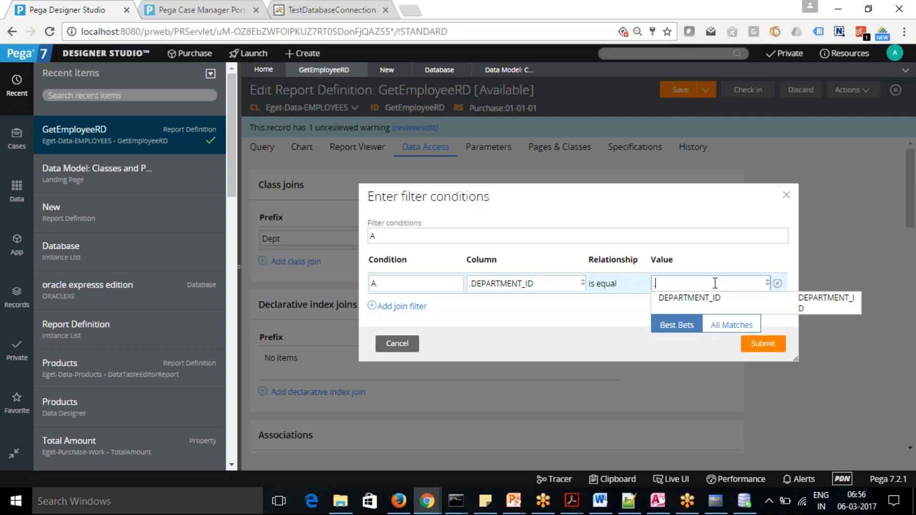
left_click(704, 299)
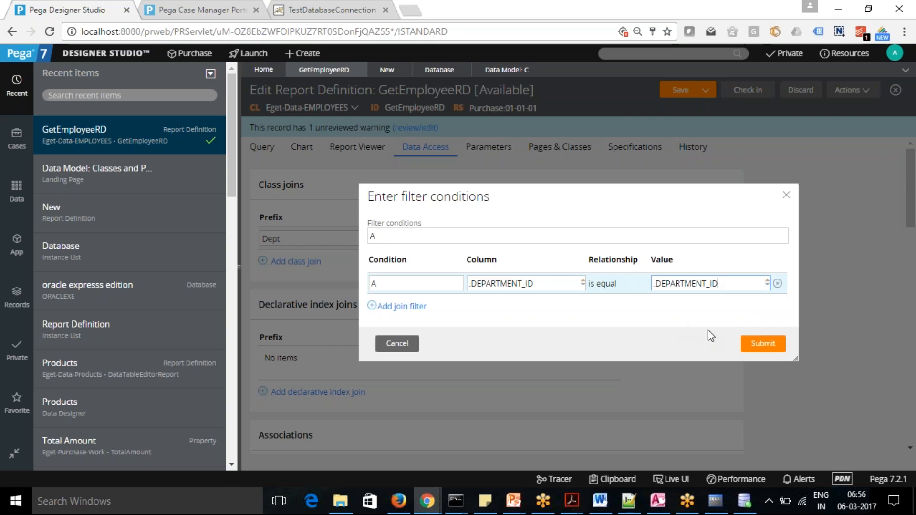
left_click(761, 344)
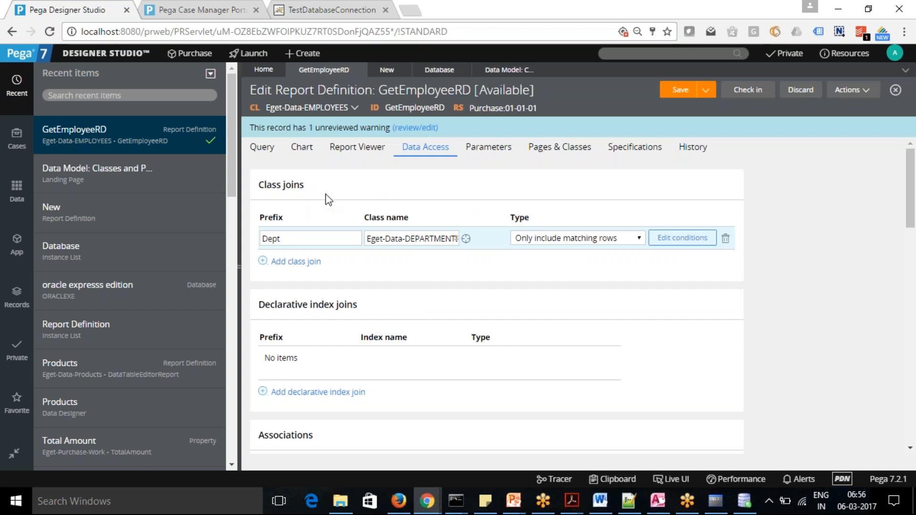
Replace the .DEPARTMENT_ID column source in the report's query with Dept.DEPARTMENT_NAME.
left_click(266, 152)
left_click(361, 292)
key("BackSpace")
key("BackSpace")
key("BackSpace")
key("BackSpace")
key("BackSpace")
key("BackSpace")
key("BackSpace")
key("BackSpace")
key("BackSpace")
key("BackSpace")
key("BackSpace")
key("BackSpace")
key("BackSpace")
key("BackSpace")
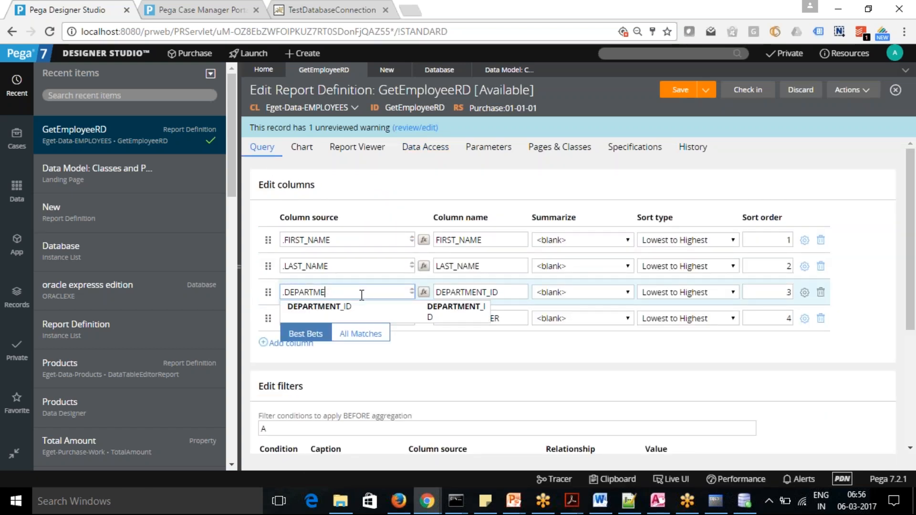
type("D")
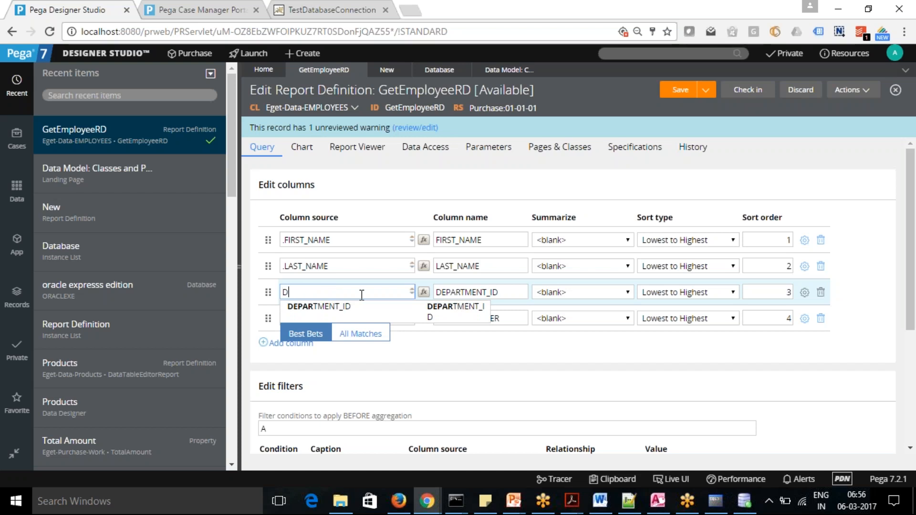
type("ept.")
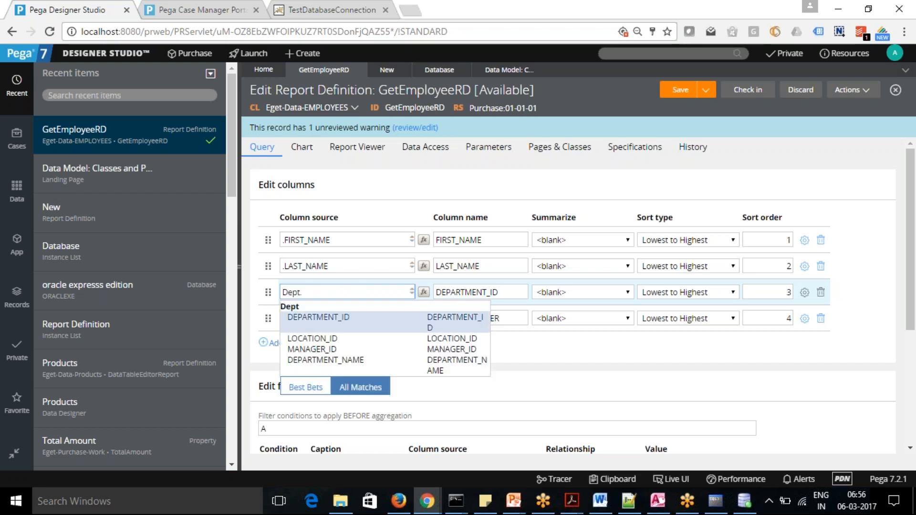
left_click(332, 360)
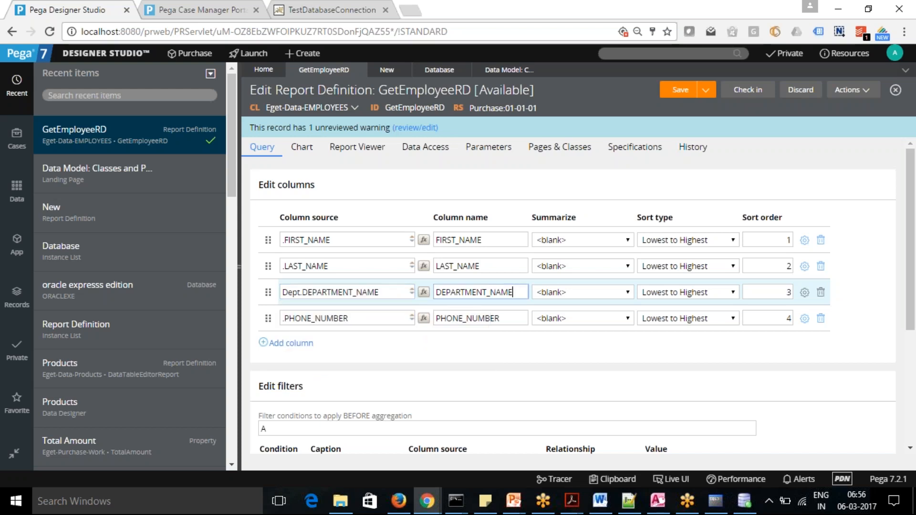
Save GetEmployeeRD and run it to view the joined report output, then minimize the result window.
left_click(679, 92)
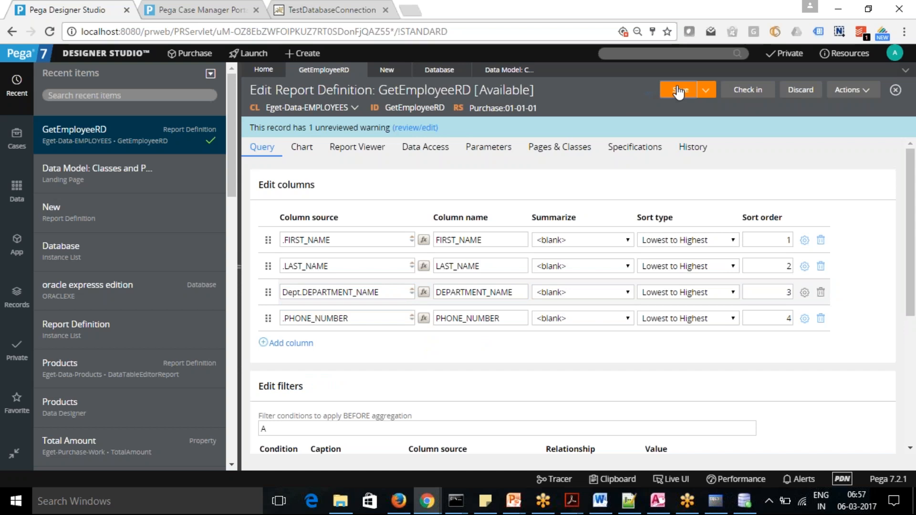
left_click(871, 95)
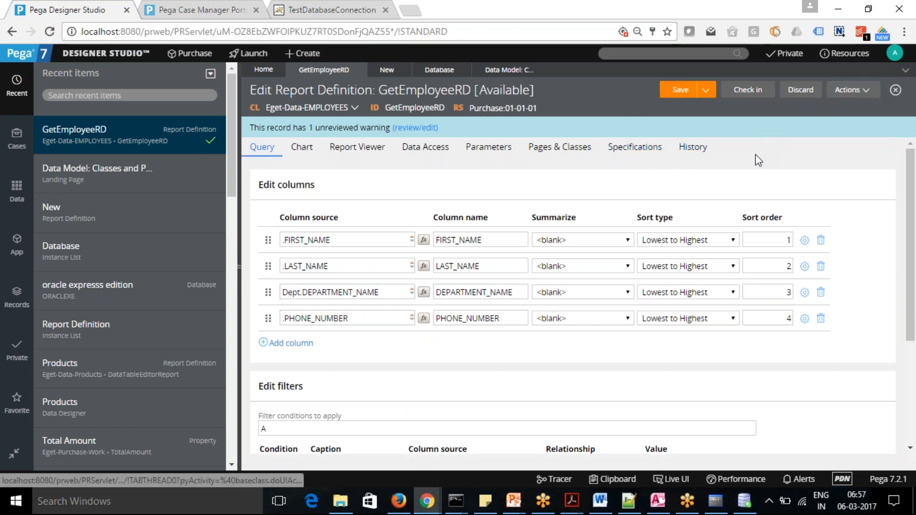
left_click(866, 91)
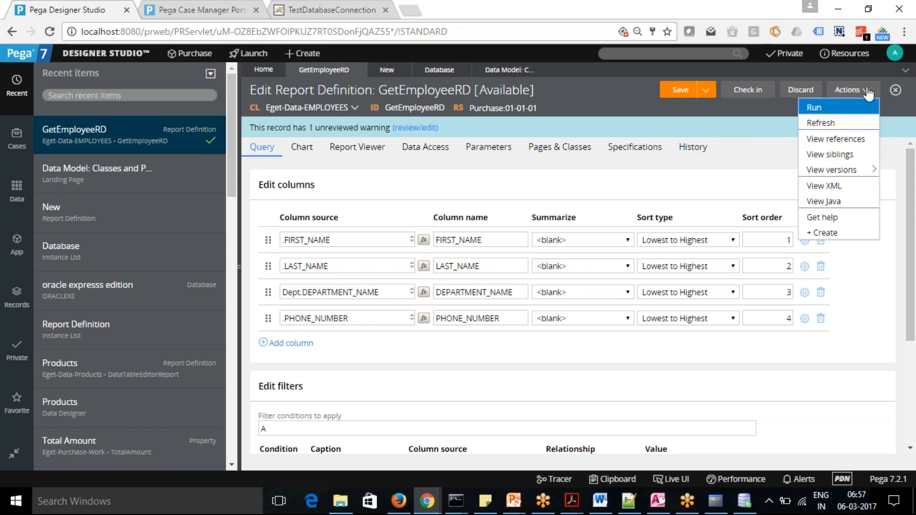
left_click(838, 113)
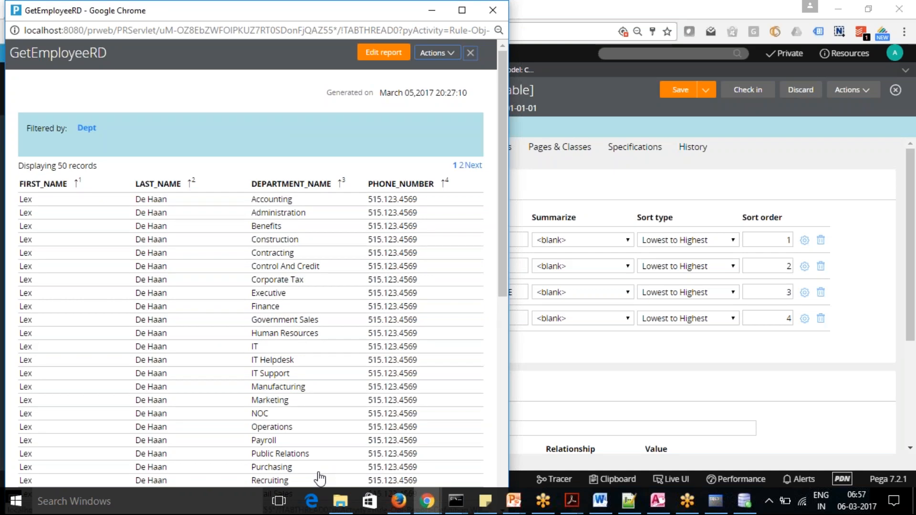
left_click(431, 12)
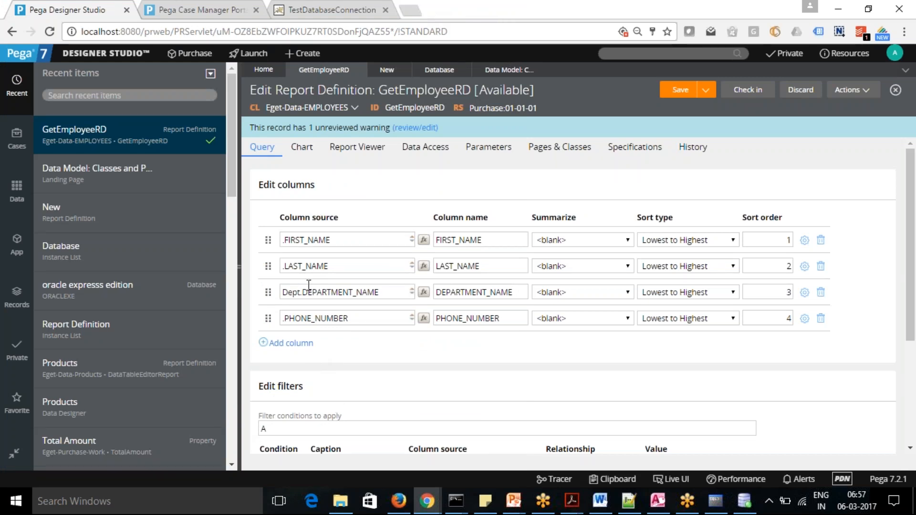
Add a second class join in the data access with the prefix Emp and the class Eget-Data-EMPLOYEES.
left_click(427, 155)
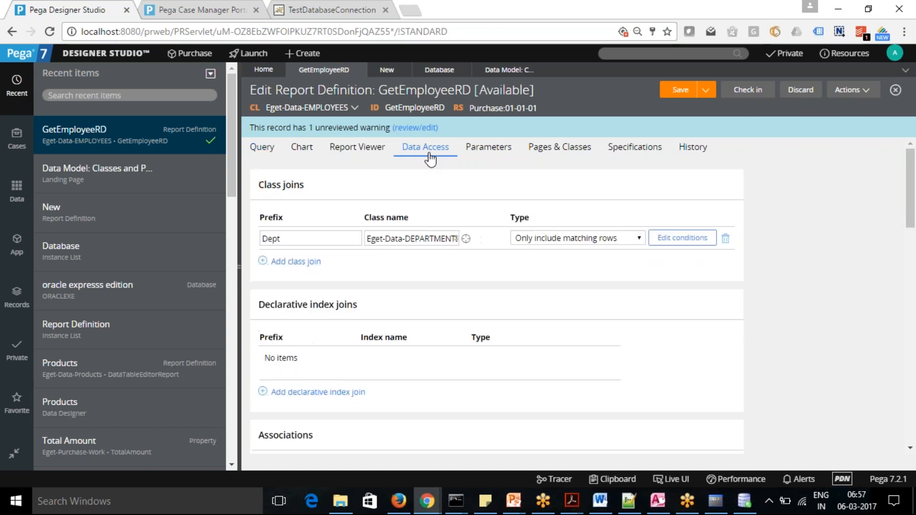
left_click(295, 262)
type("Emp")
key("Tab")
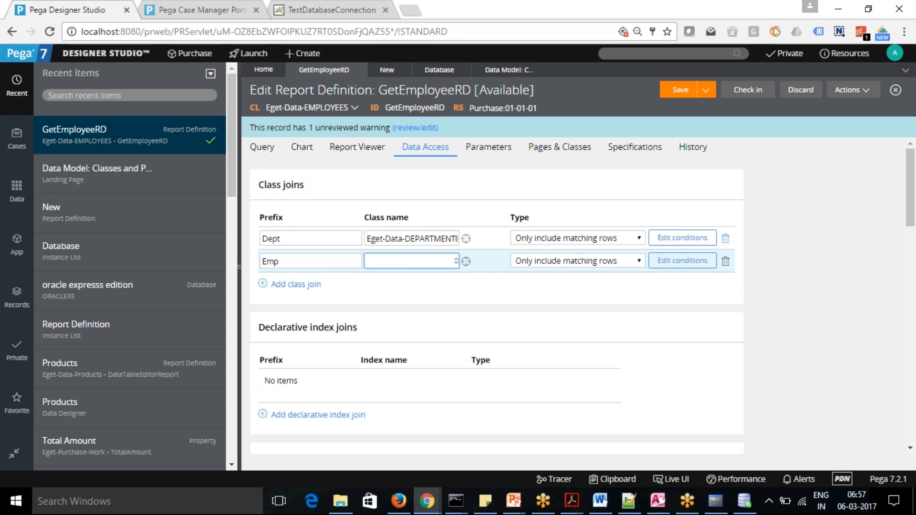
type("E")
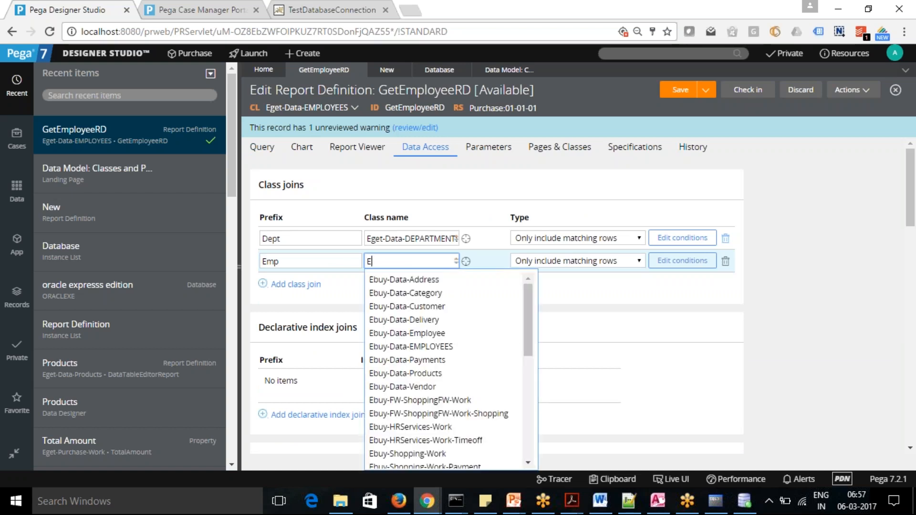
type("bu")
key("BackSpace")
key("BackSpace")
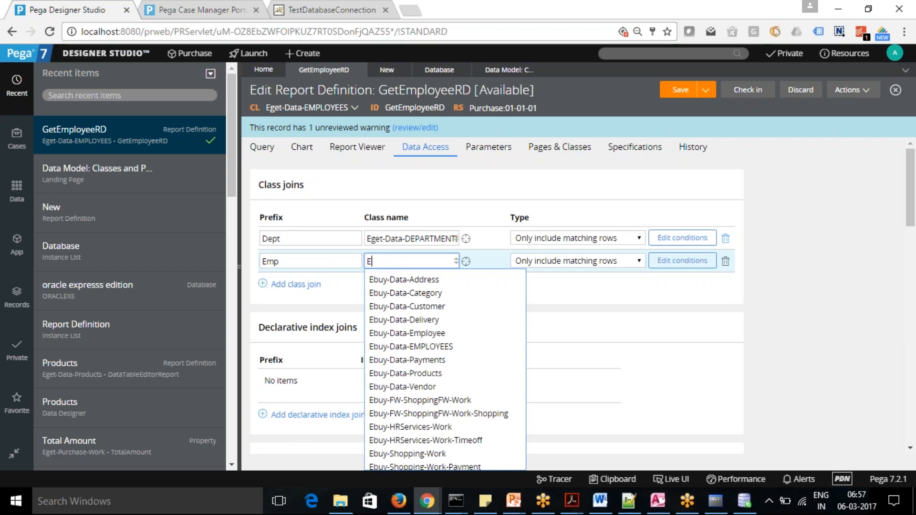
type("get-Data0")
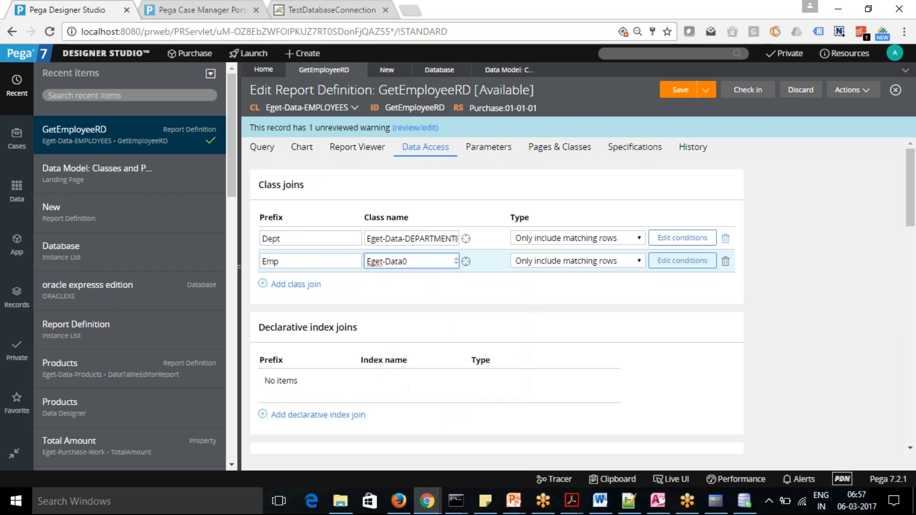
key("BackSpace")
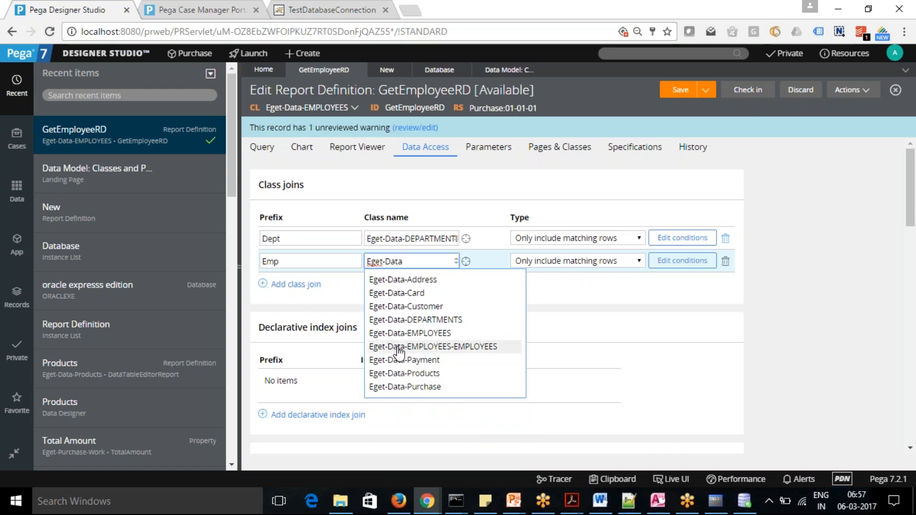
left_click(409, 333)
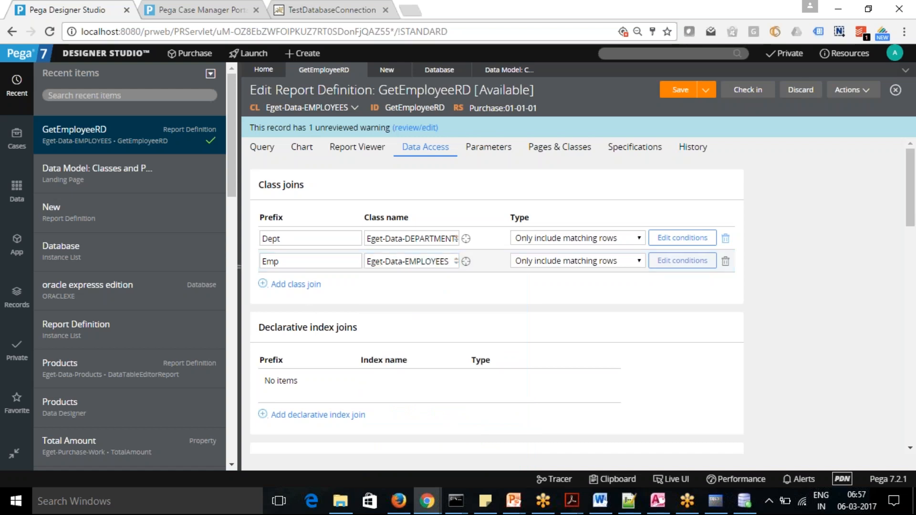
Define the Emp join's condition A as .EMPLOYEE_ID is equal to .MANAGER_ID and submit it.
left_click(683, 261)
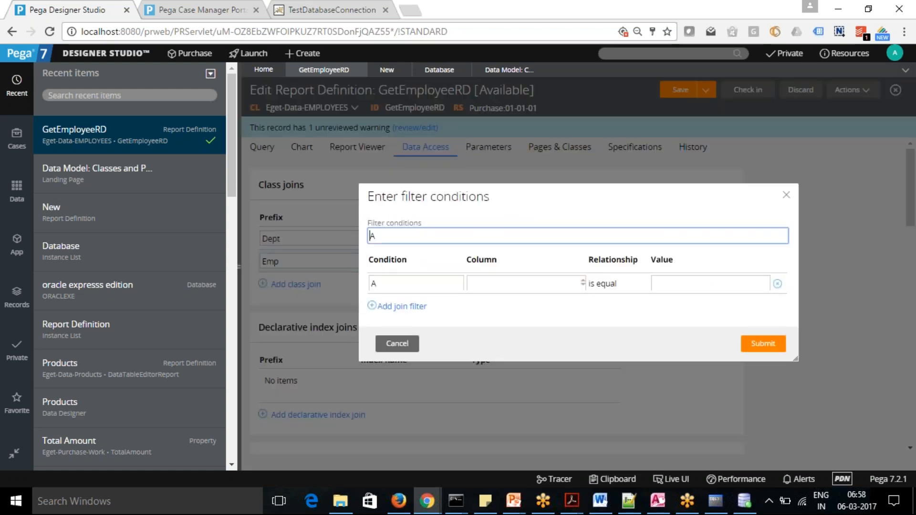
left_click(524, 285)
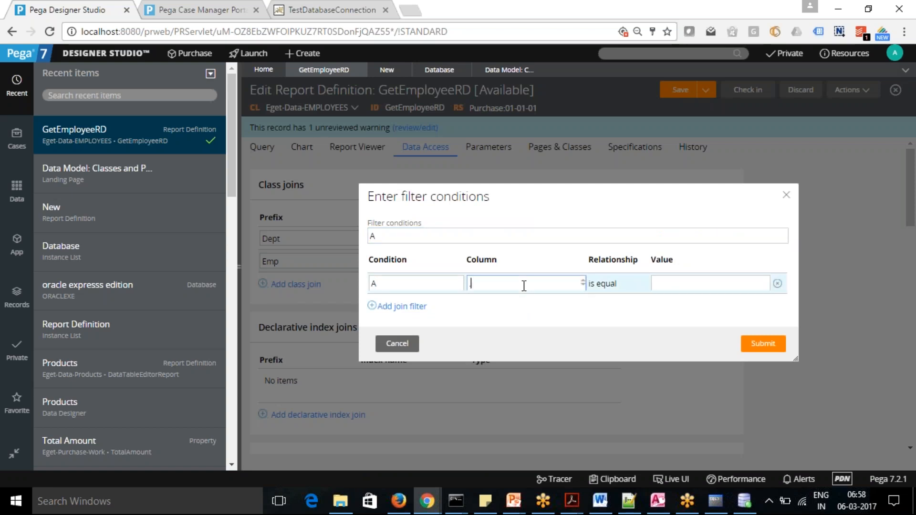
type(".")
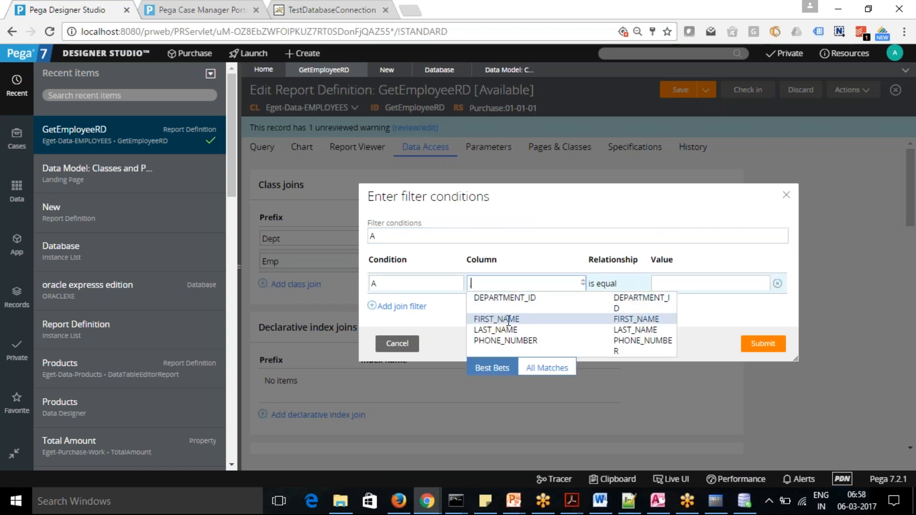
type("Em")
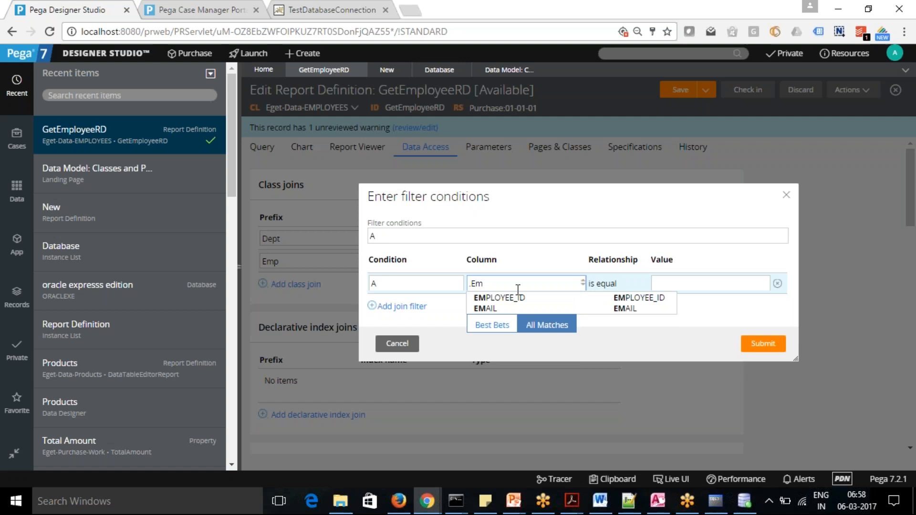
left_click(517, 298)
left_click(674, 285)
type(".")
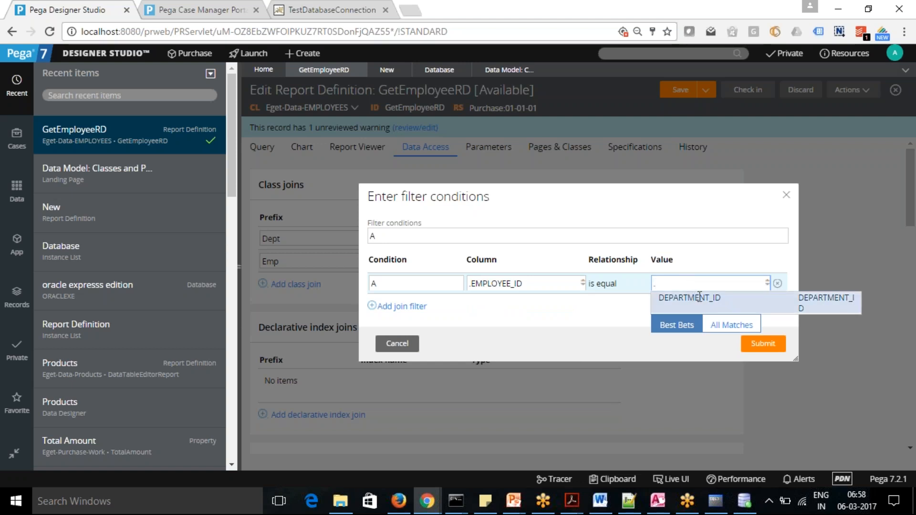
type("Mana")
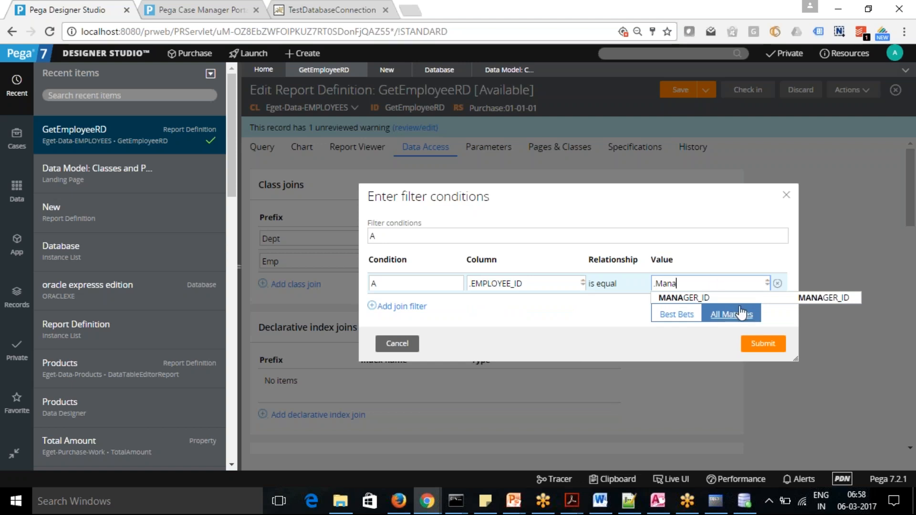
left_click(699, 297)
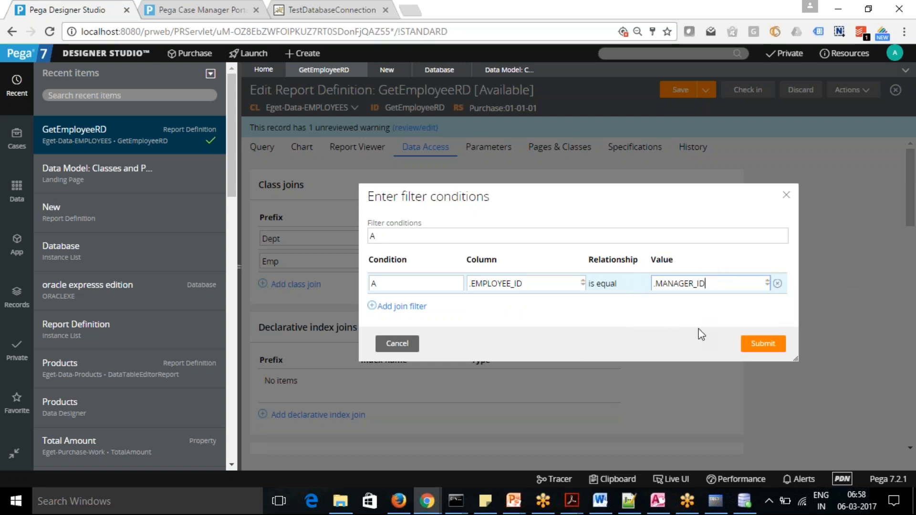
left_click(766, 345)
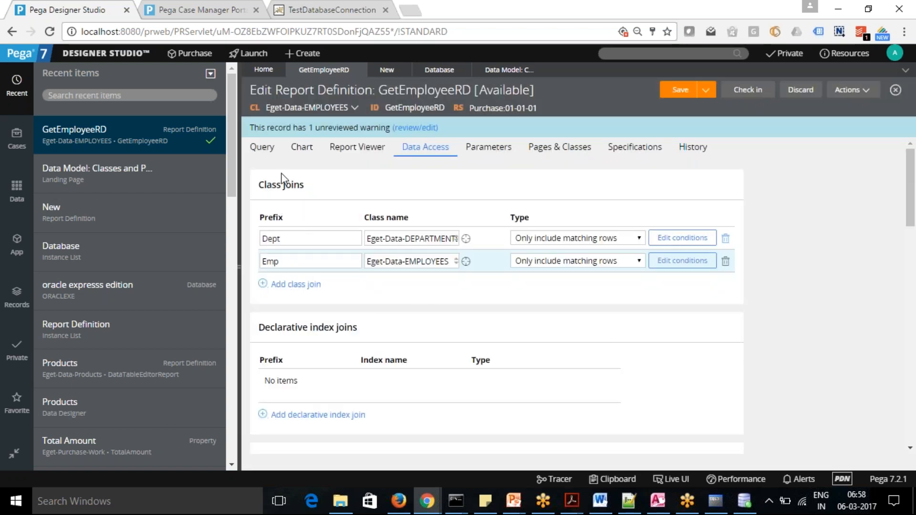
Add a column with the source Emp.FIRST_NAME to the report's query.
left_click(263, 150)
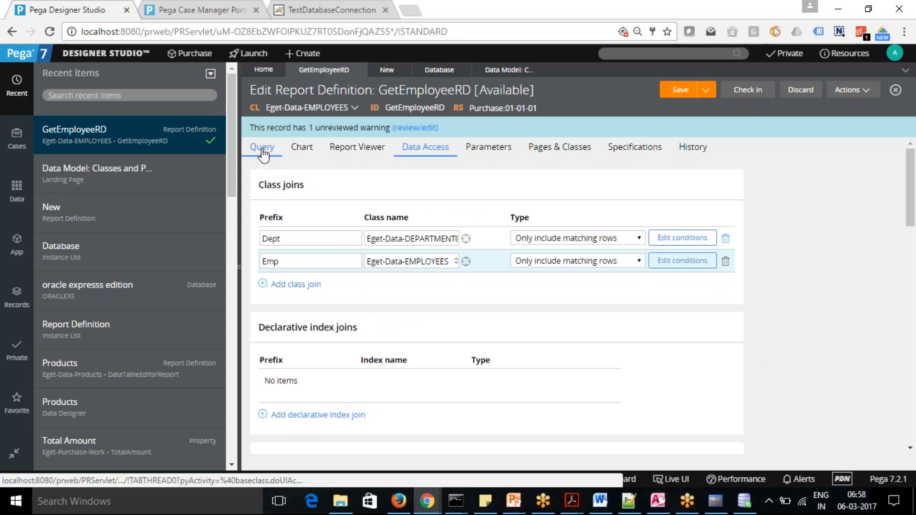
left_click(286, 344)
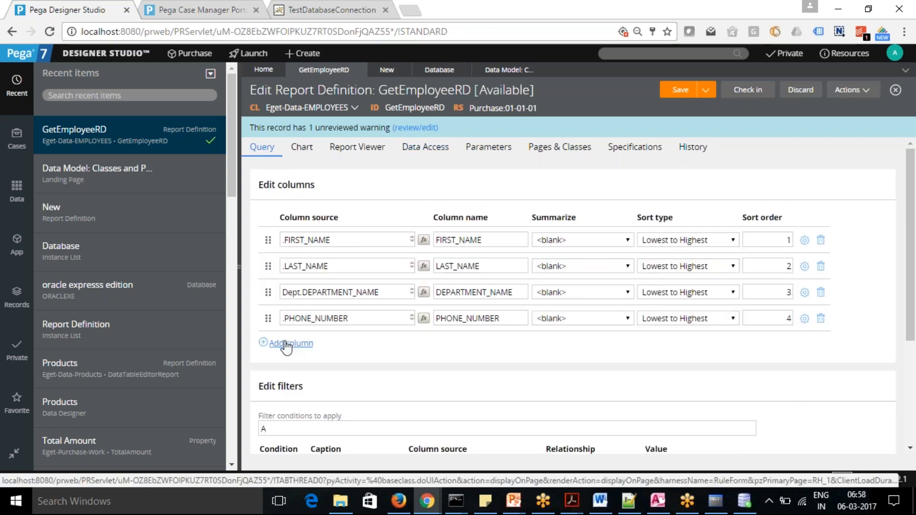
type("Emp.")
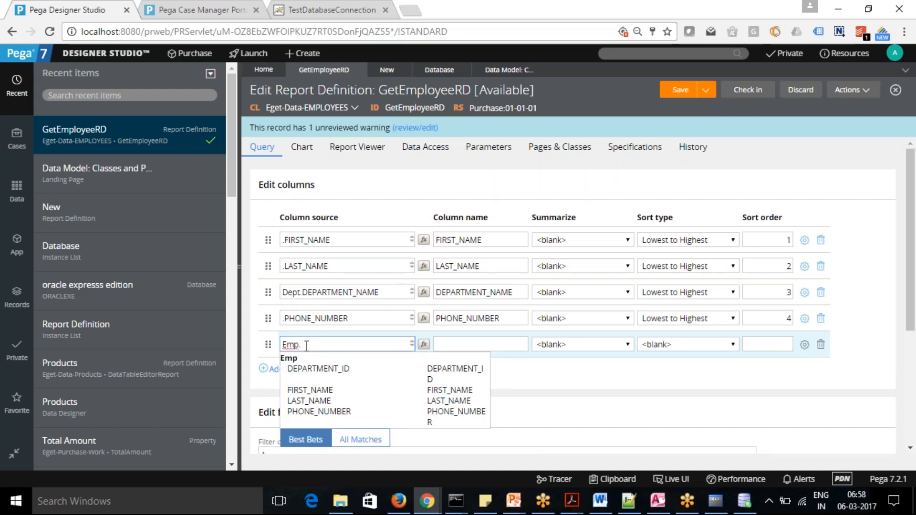
type("Ma")
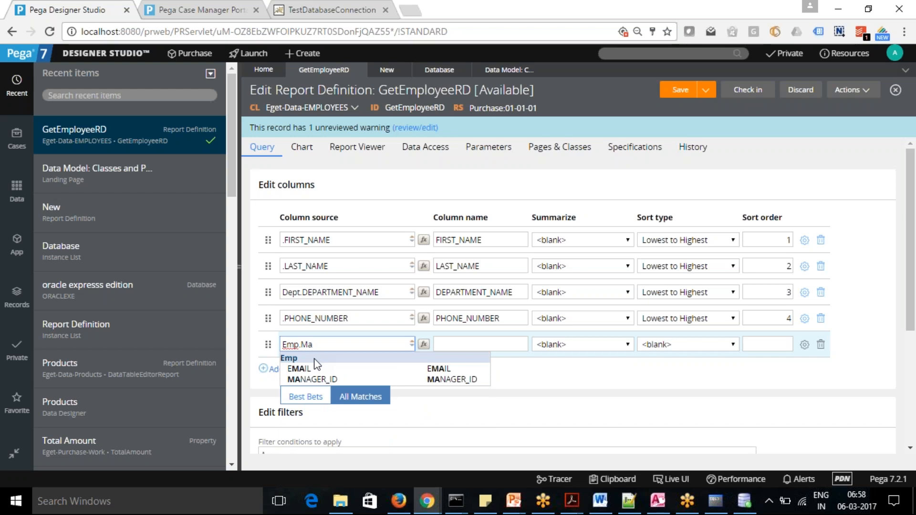
key("BackSpace")
key("BackSpace")
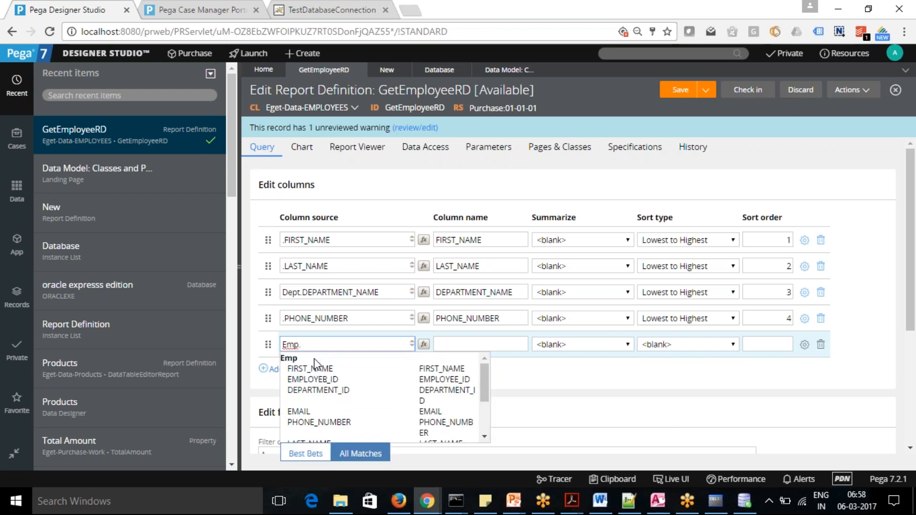
left_click(310, 368)
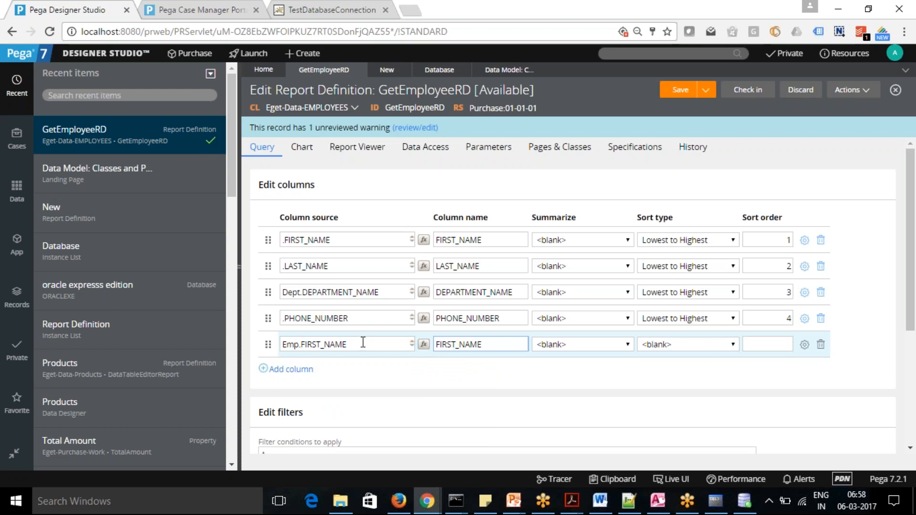
Rename the Emp.FIRST_NAME column as Manager.
left_click_drag(492, 345, 377, 361)
type("Manager")
key("BackSpace")
key("BackSpace")
type("er")
left_click(451, 375)
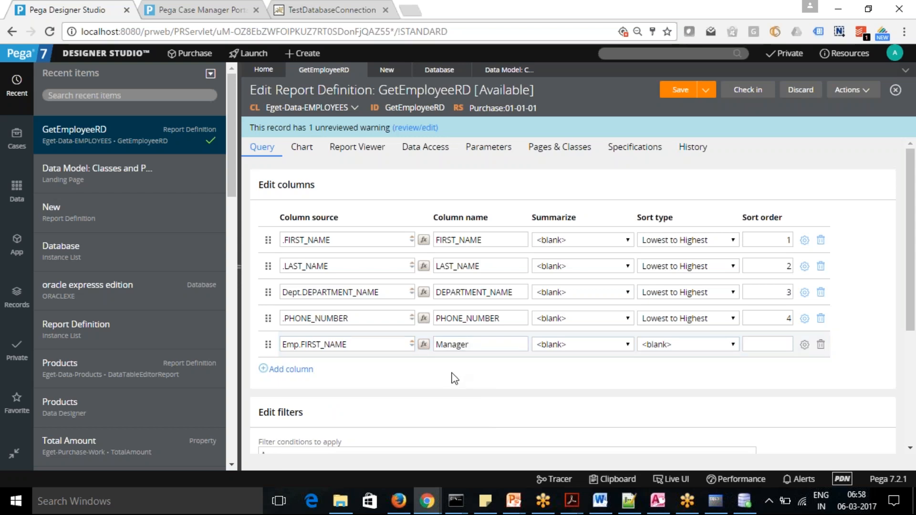
Save GetEmployeeRD and run it to view the output with the Manager column, and minimize the result window.
left_click(687, 95)
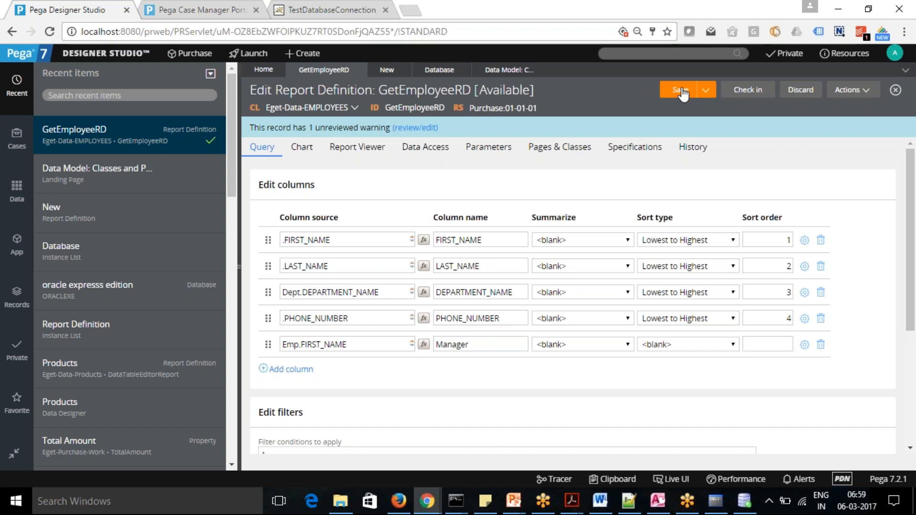
left_click(864, 91)
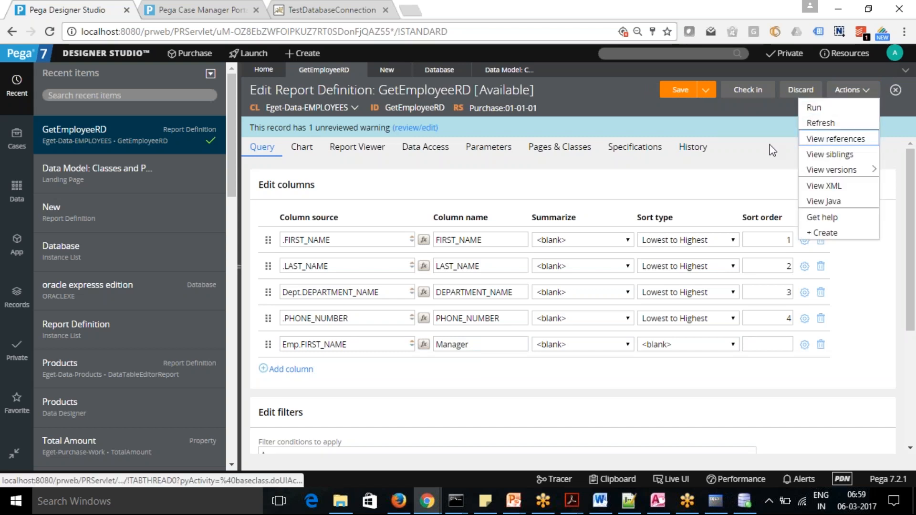
left_click(824, 109)
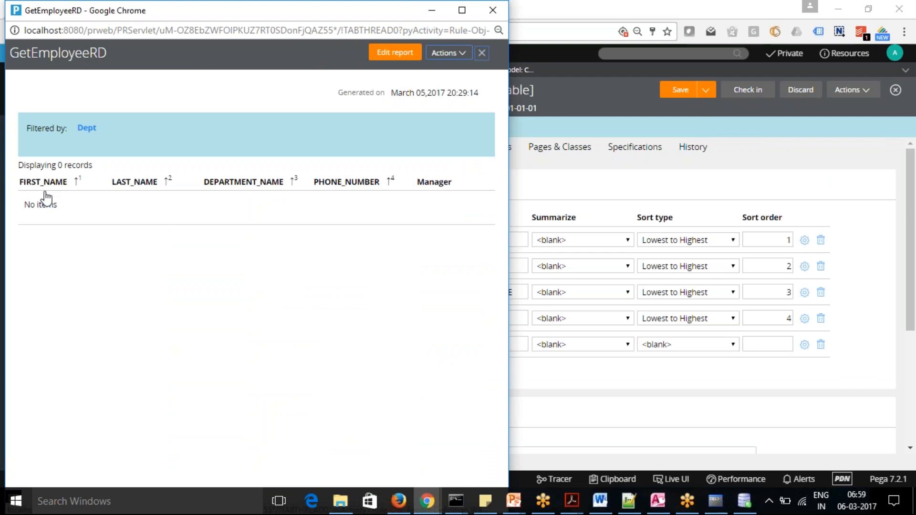
left_click(433, 10)
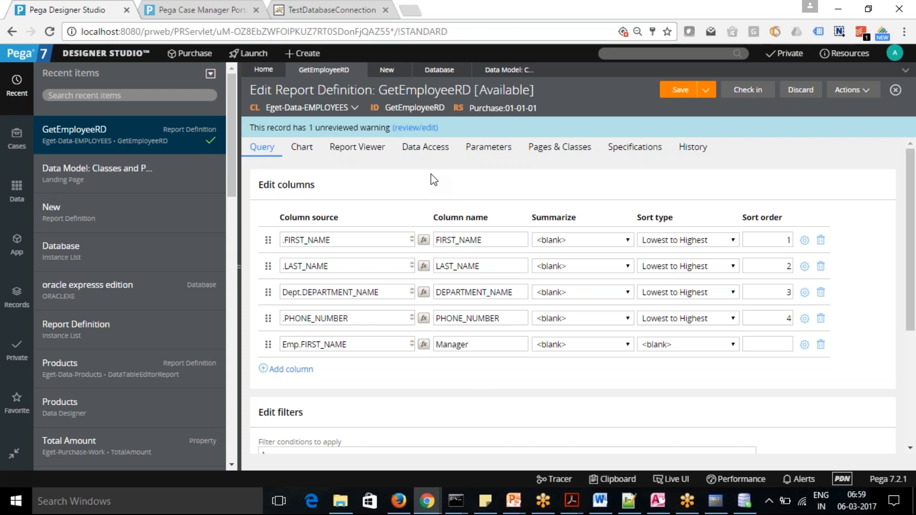
Set the Emp class join's type to Include all rows in joined class in the data access settings.
left_click(431, 149)
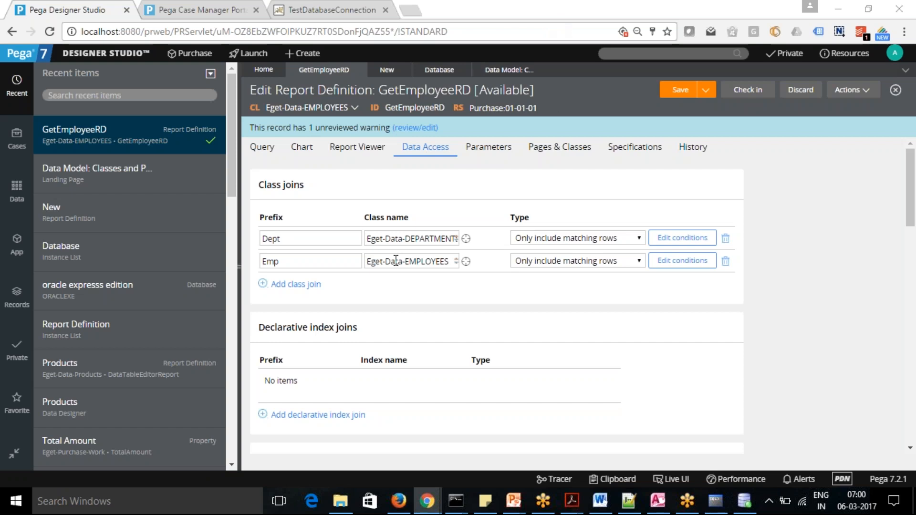
left_click(639, 262)
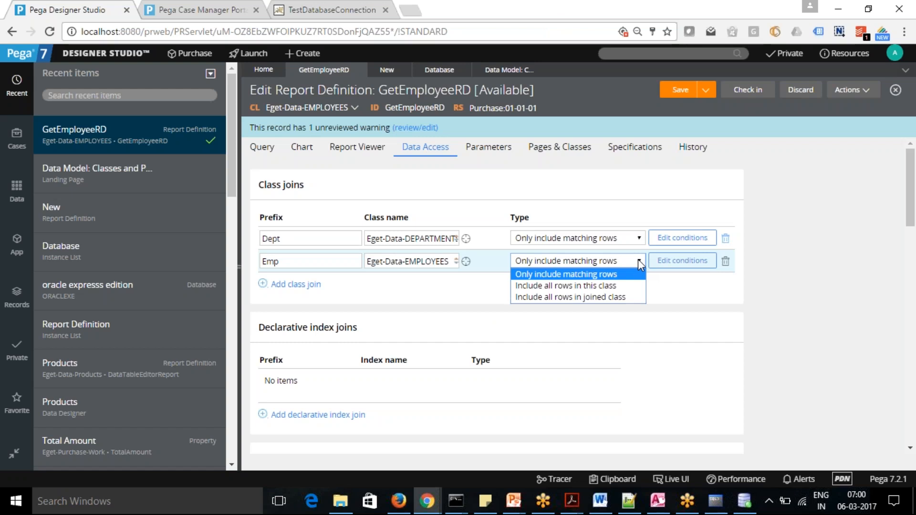
left_click(605, 297)
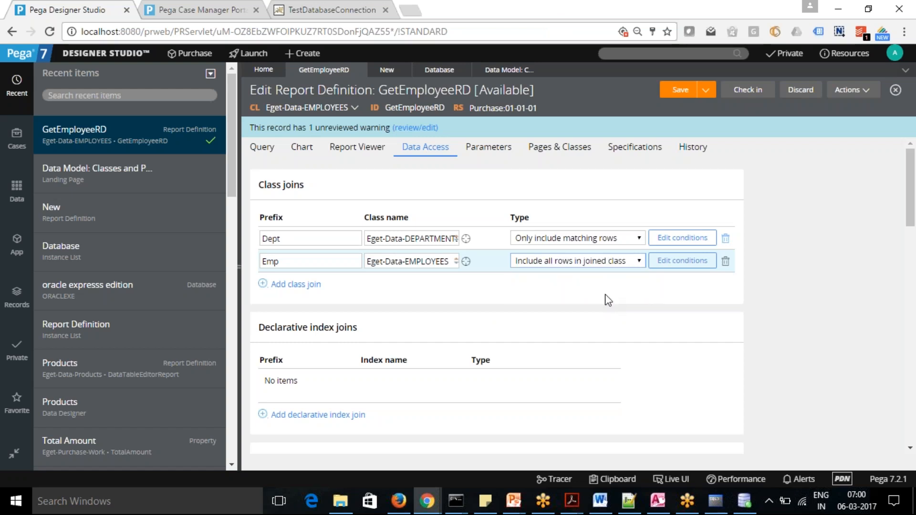
Save the report definition and run it to check the output with the changed join type, and close the result window.
left_click(678, 94)
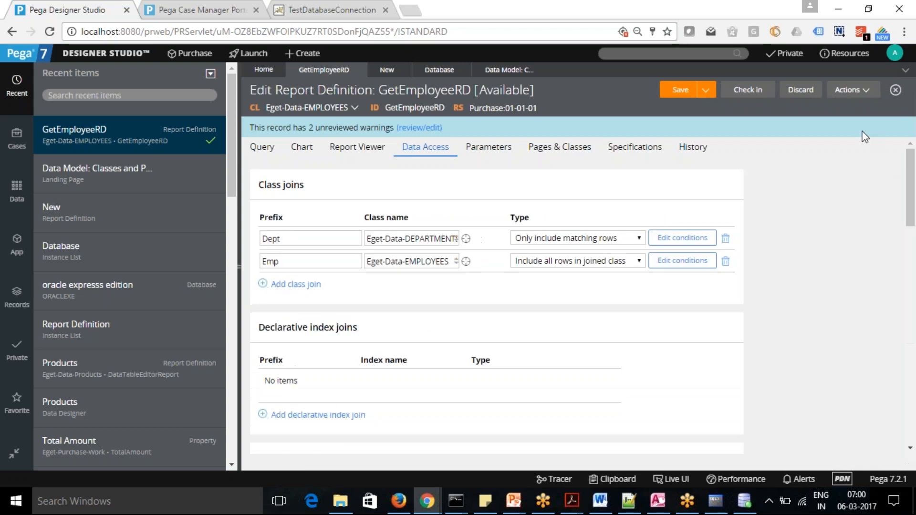
left_click(857, 91)
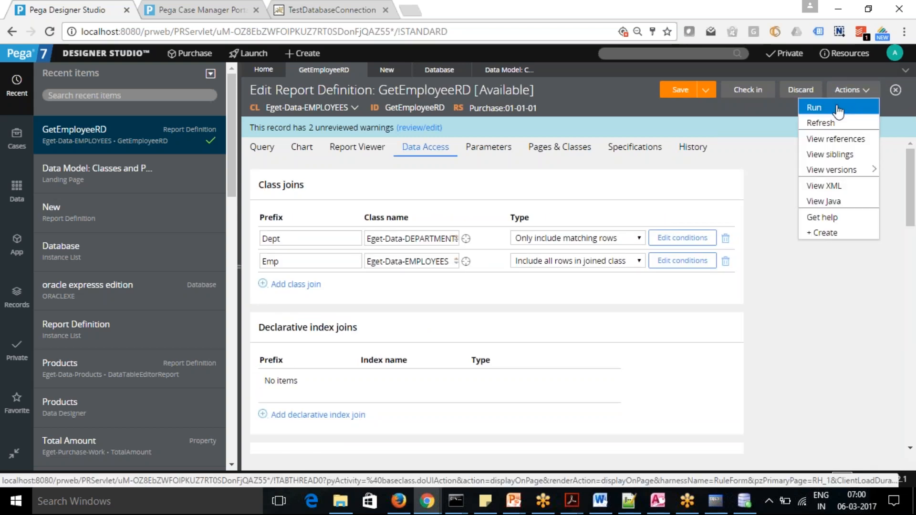
left_click(839, 111)
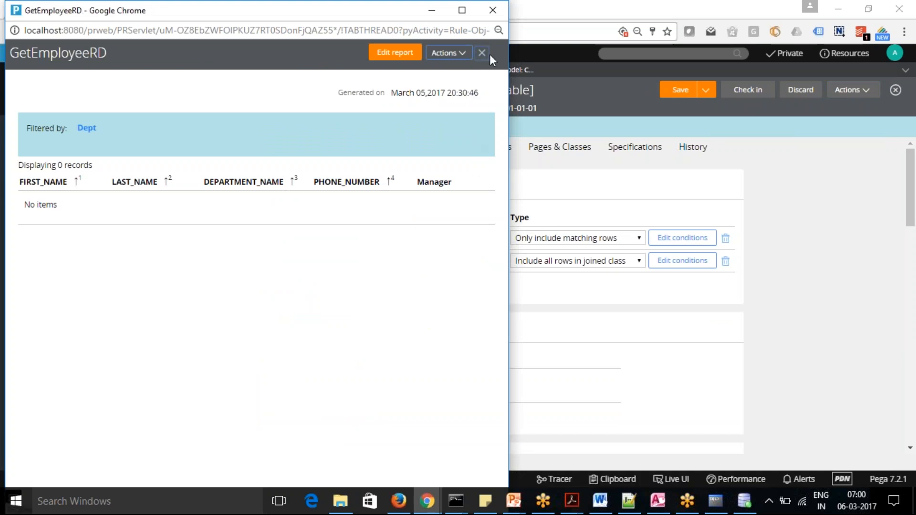
left_click(493, 10)
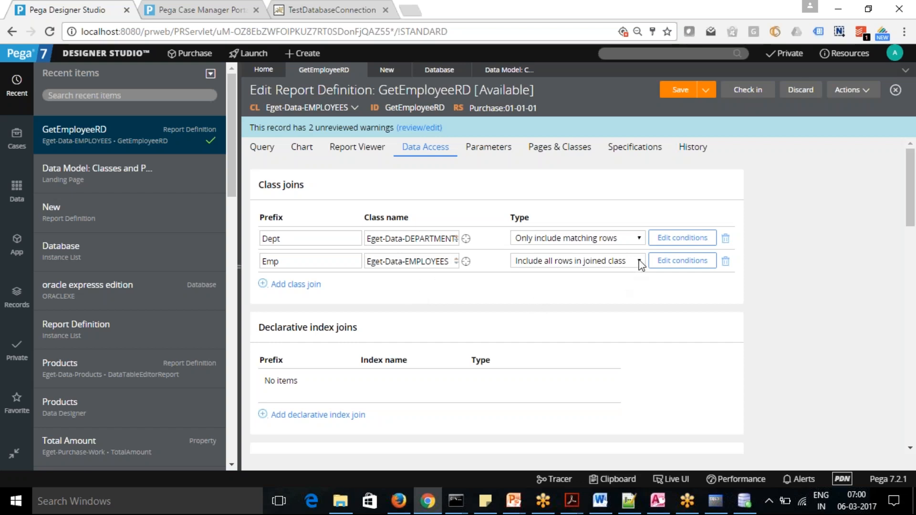
Review and resubmit the Emp join's filter condition, and set the join's type to Include all rows in this class.
left_click(682, 261)
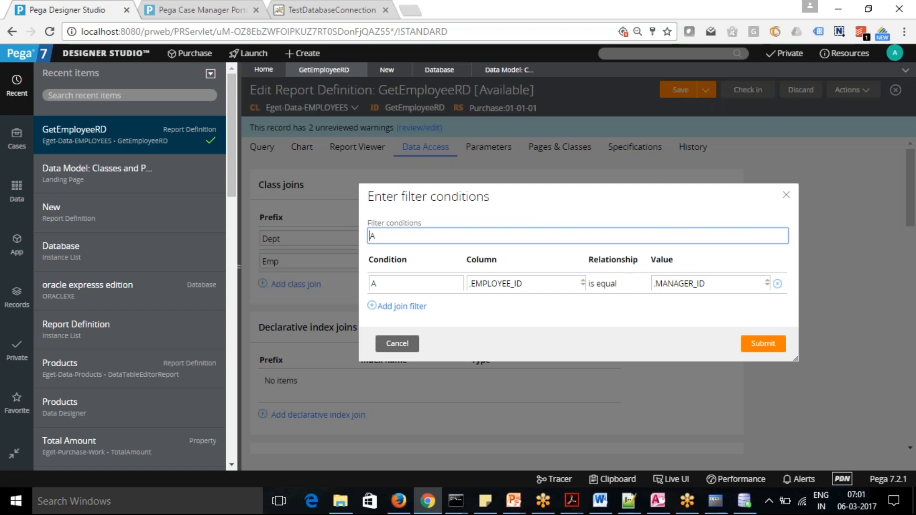
left_click(544, 282)
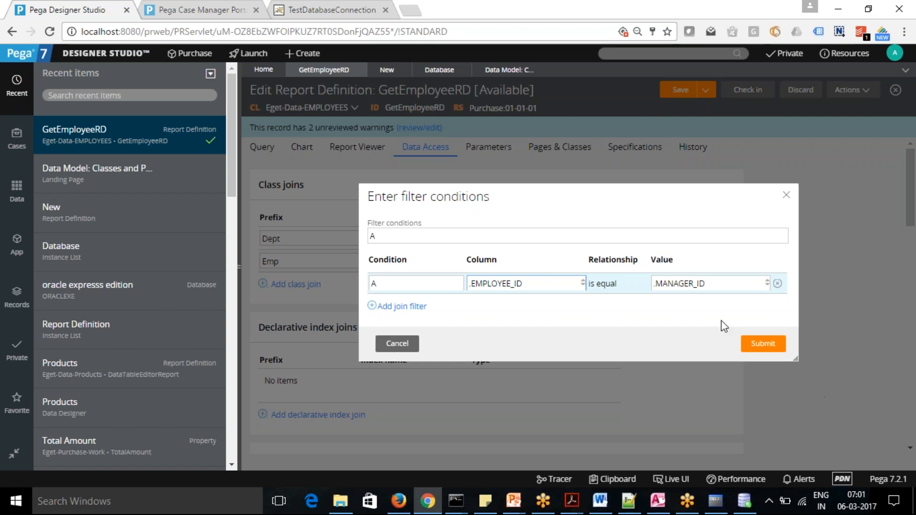
left_click(770, 343)
left_click(642, 263)
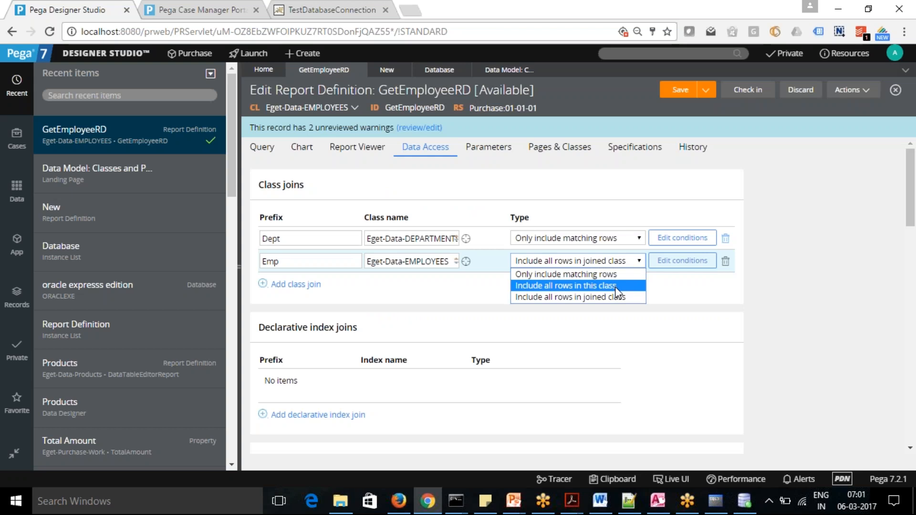
left_click(616, 287)
Save GetEmployeeRD and rerun it to view the employee rows and their Manager column, and minimize the result window.
left_click(680, 91)
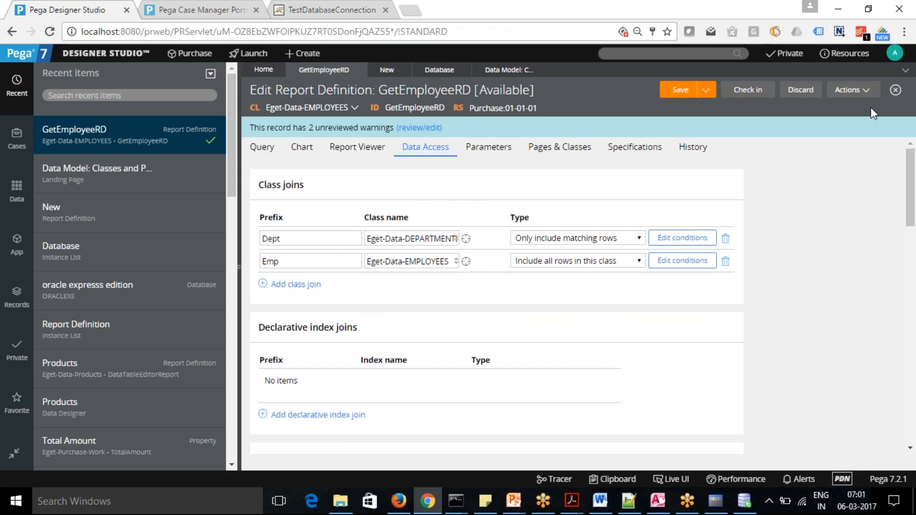
left_click(868, 91)
left_click(838, 103)
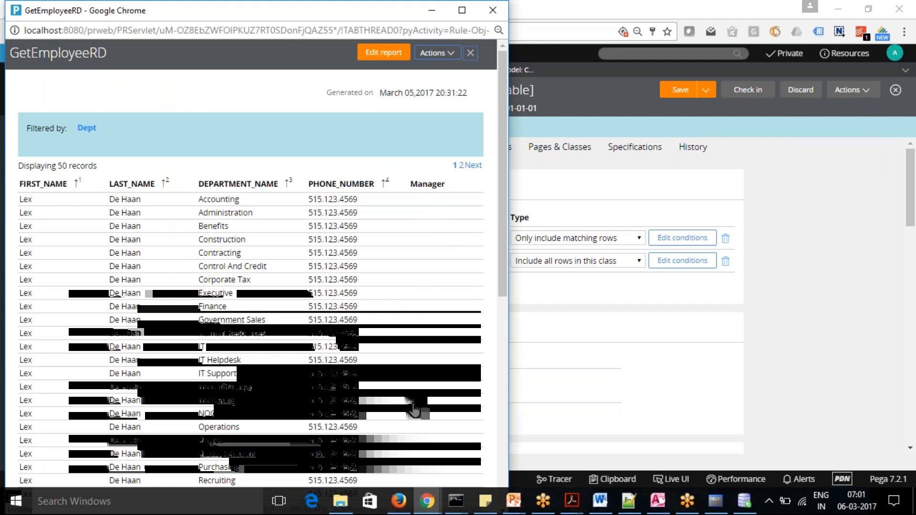
left_click(428, 10)
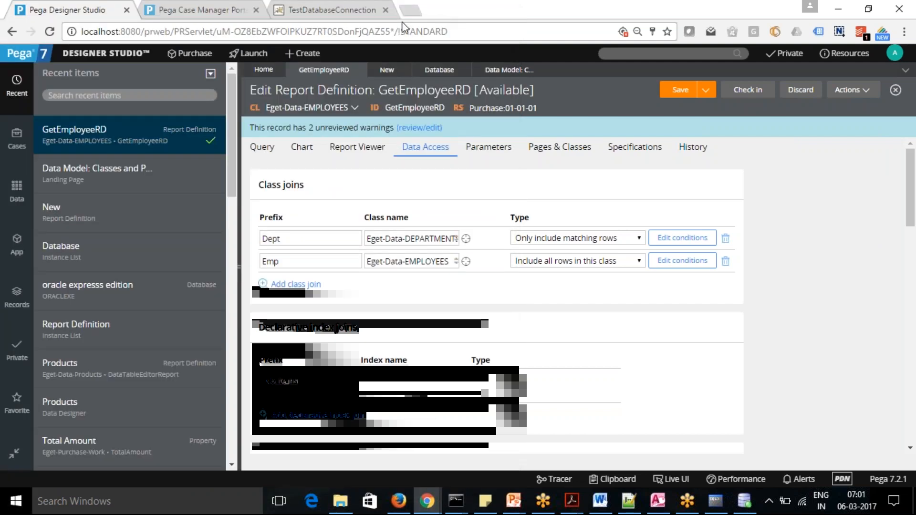
Add a column to the GetEmployeeRD query with the source .MANAGER_ID, alongside the existing Manager column.
left_click(262, 147)
left_click(296, 367)
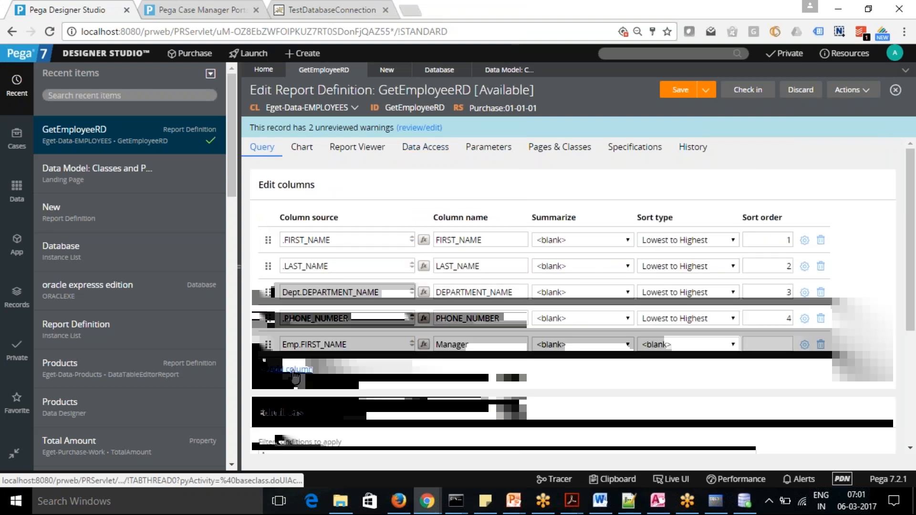
type(".manag")
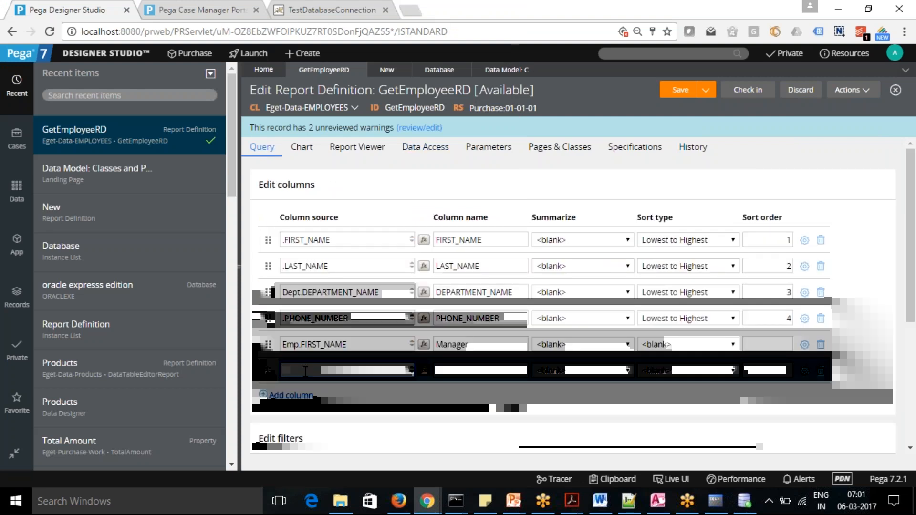
key("BackSpace")
key("BackSpace")
key("BackSpace")
key("BackSpace")
key("BackSpace")
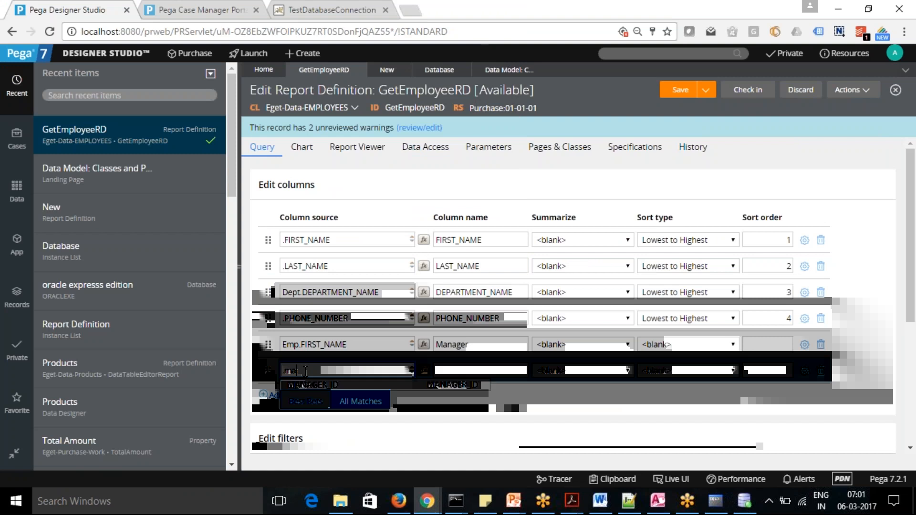
type("Man")
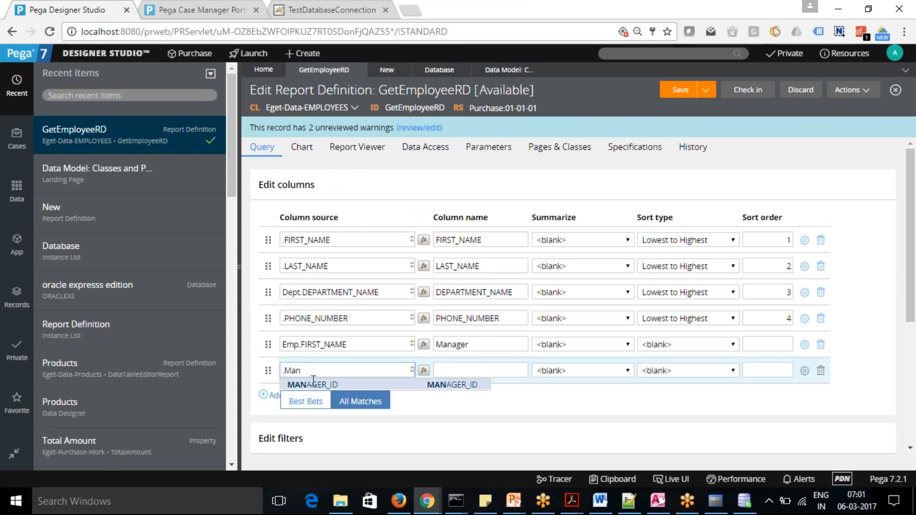
left_click(313, 385)
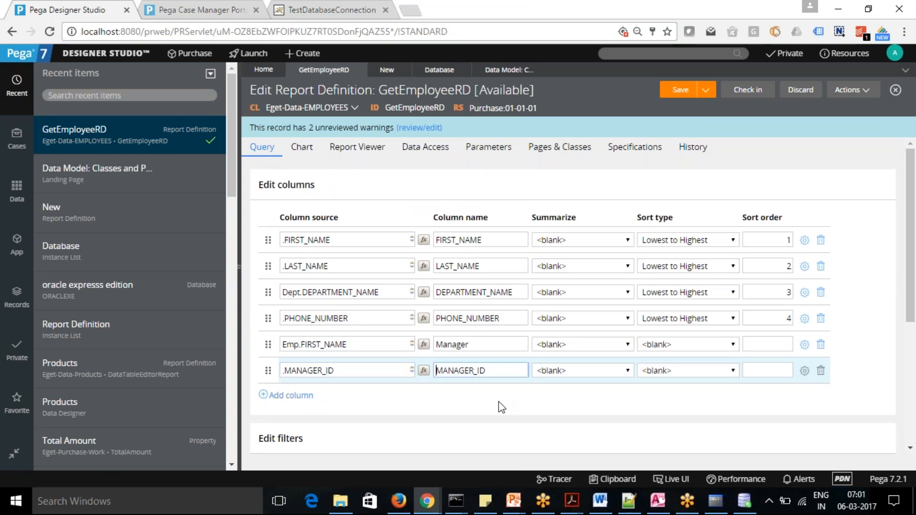
Save the report definition and run it to compare the Manager and MANAGER_ID columns across the rows, and return to the rule form.
left_click(680, 91)
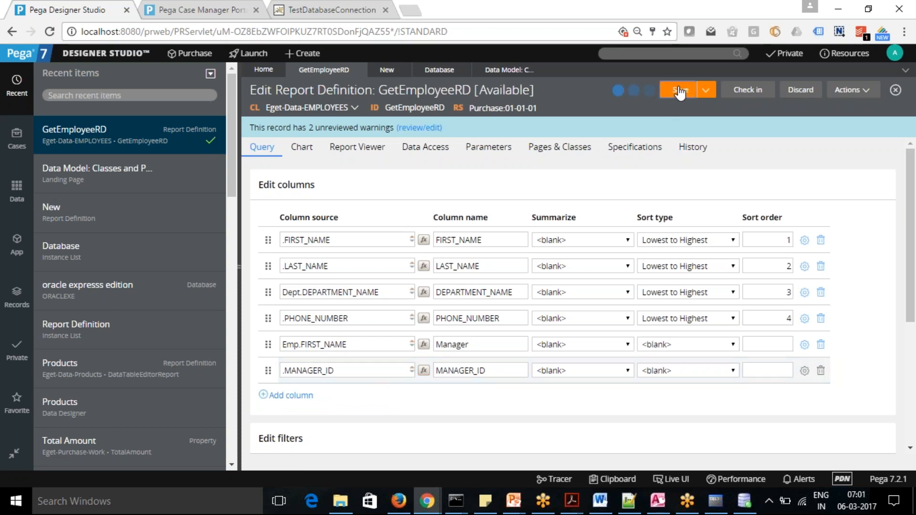
left_click(866, 92)
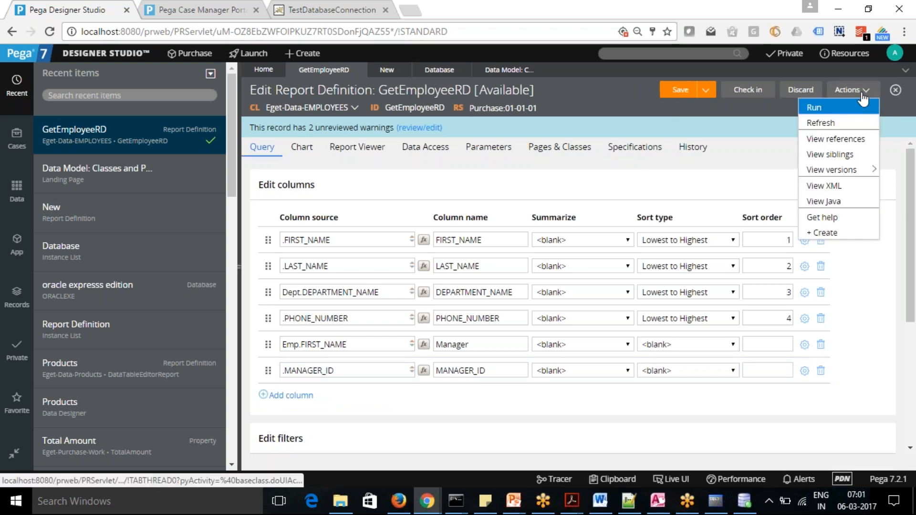
left_click(843, 108)
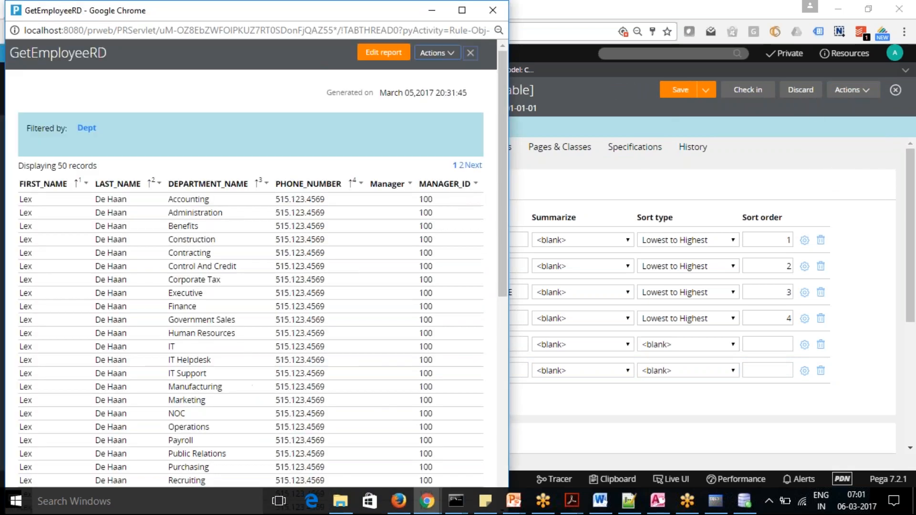
left_click_drag(505, 230, 504, 457)
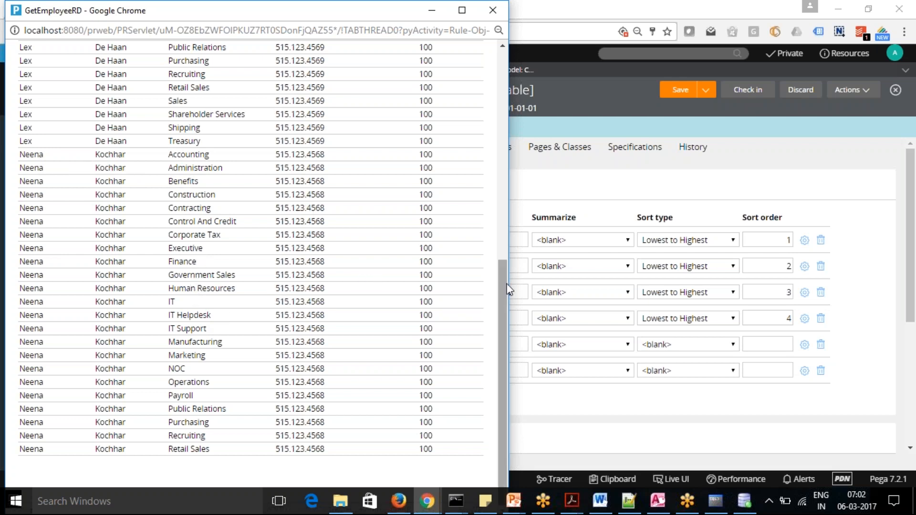
left_click_drag(502, 296, 488, 116)
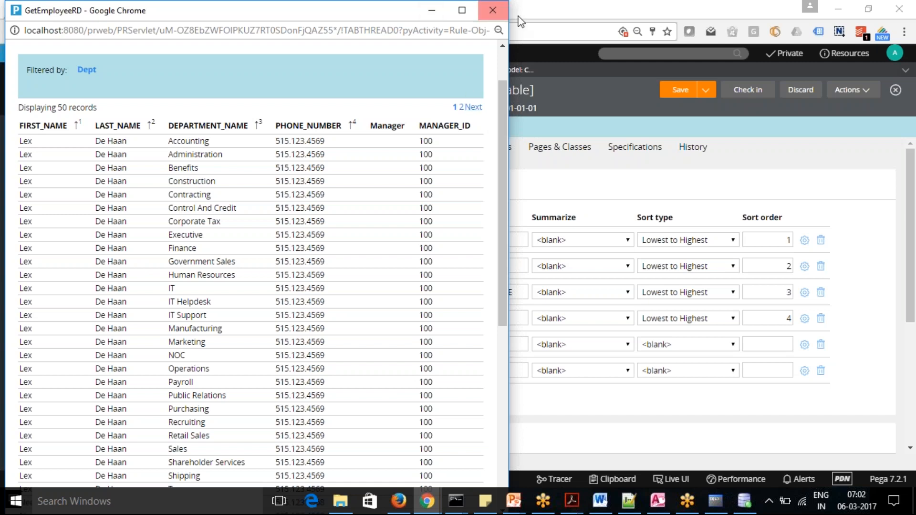
left_click(553, 19)
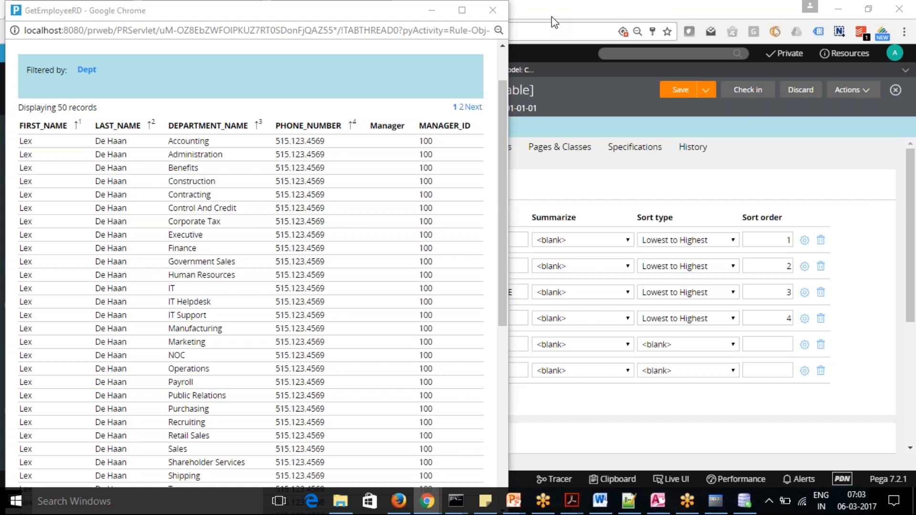
left_click(620, 186)
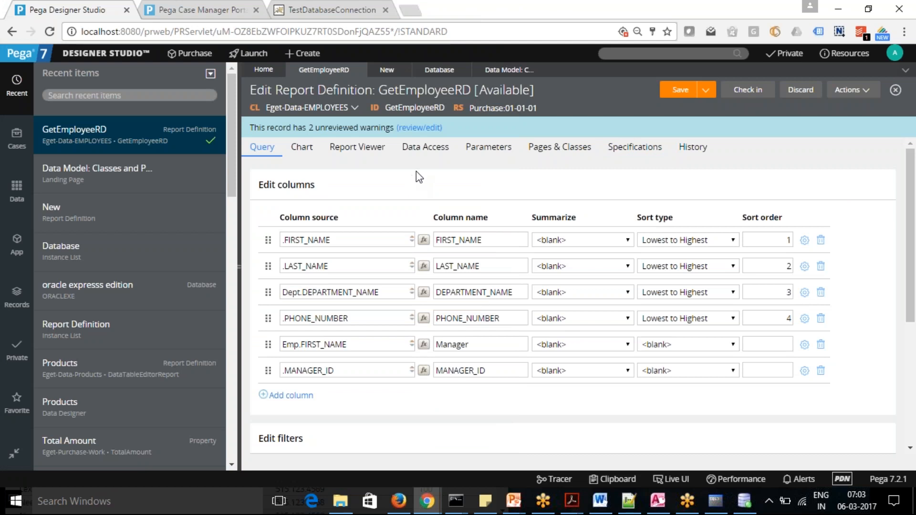
Set the Emp class join's type to Only include matching rows in the data access settings and save the report definition.
left_click(427, 150)
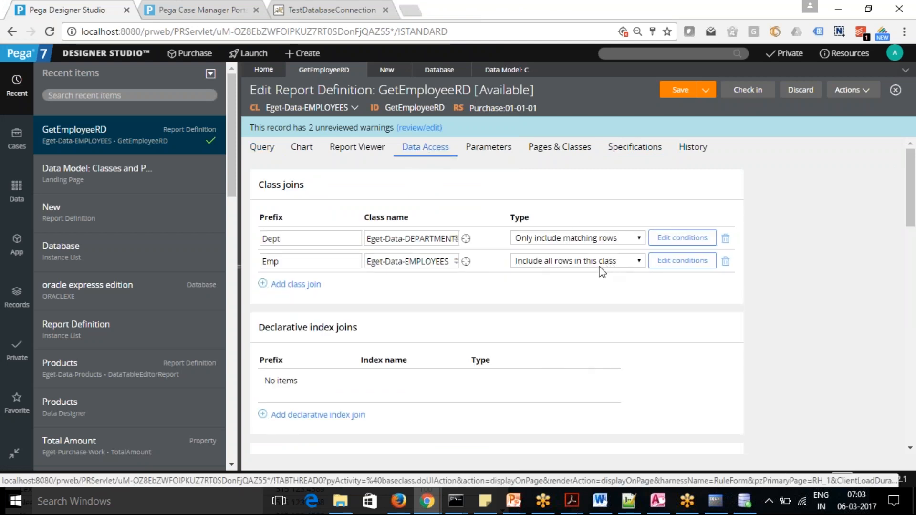
left_click(639, 262)
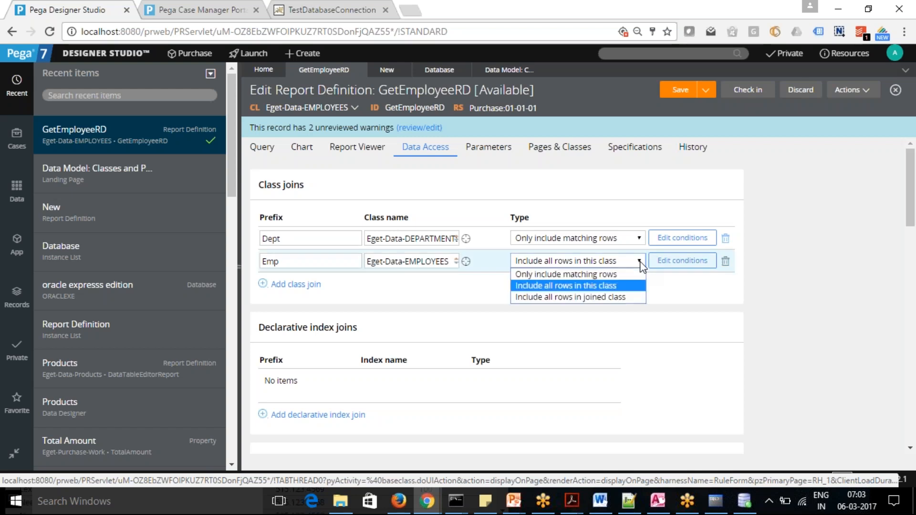
left_click(585, 274)
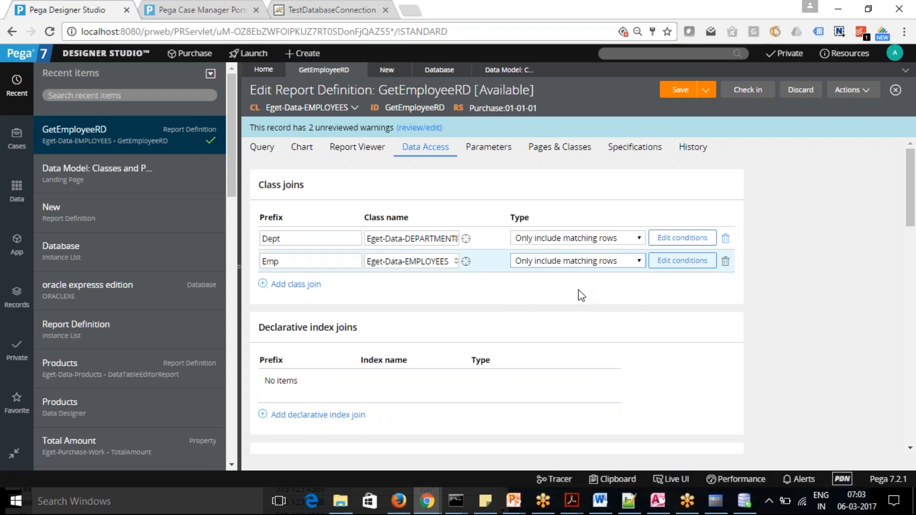
left_click(678, 92)
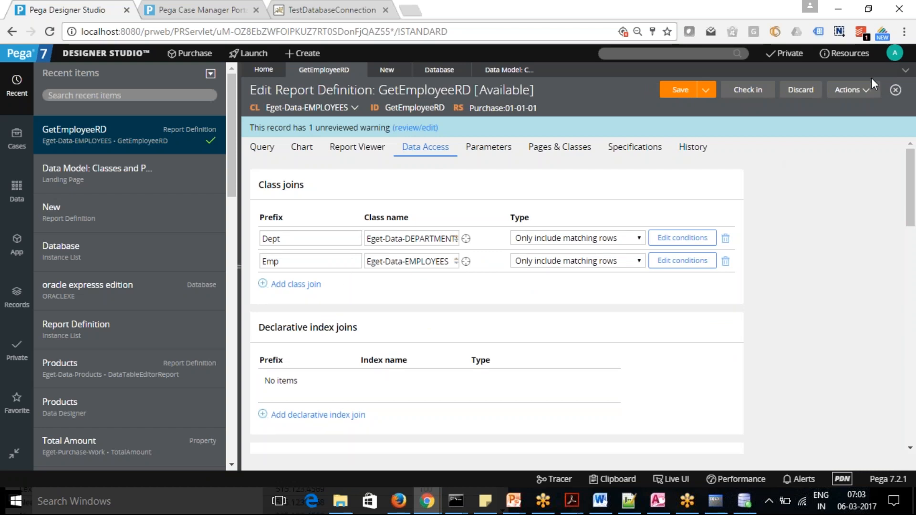
Run GetEmployeeRD to check its output with the matching-rows join, and minimize the result window.
left_click(864, 91)
left_click(818, 109)
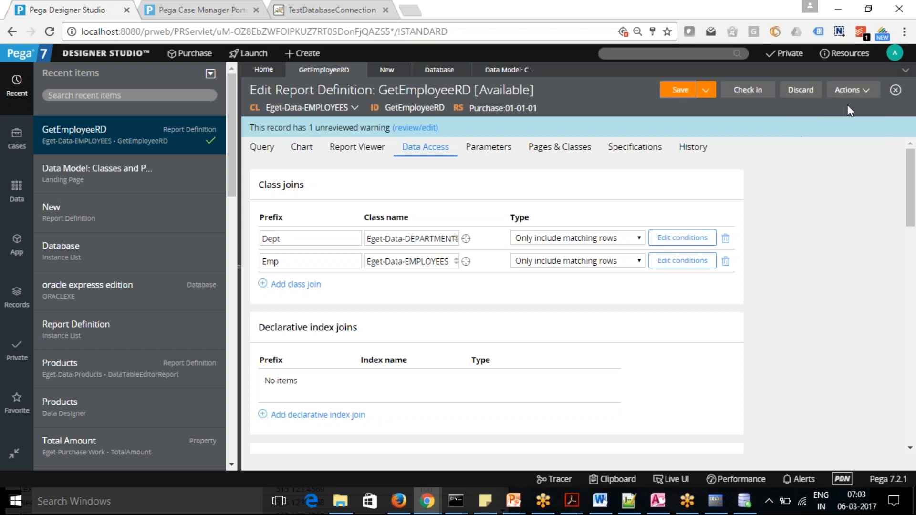
left_click(866, 90)
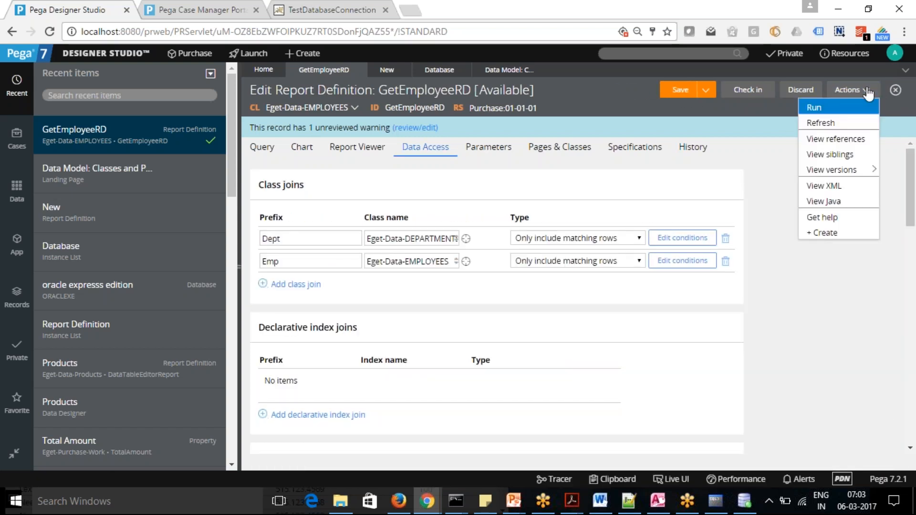
left_click(840, 108)
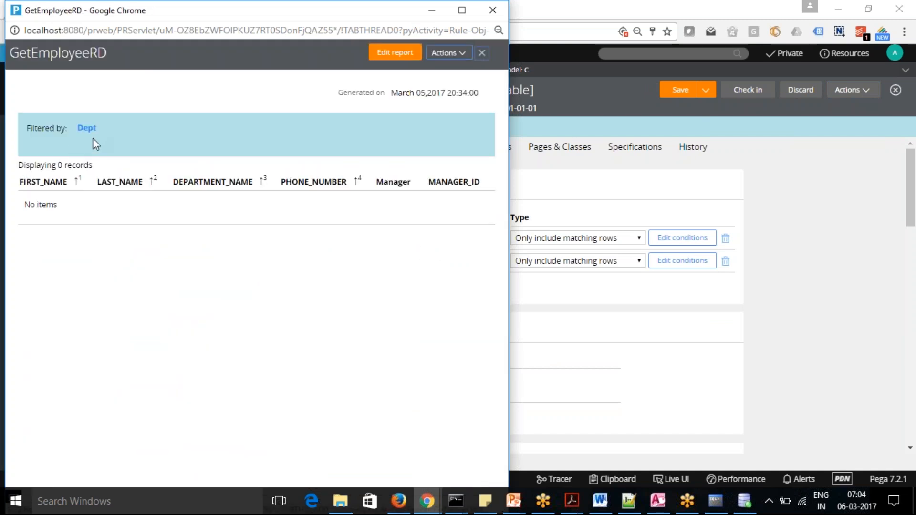
left_click(432, 10)
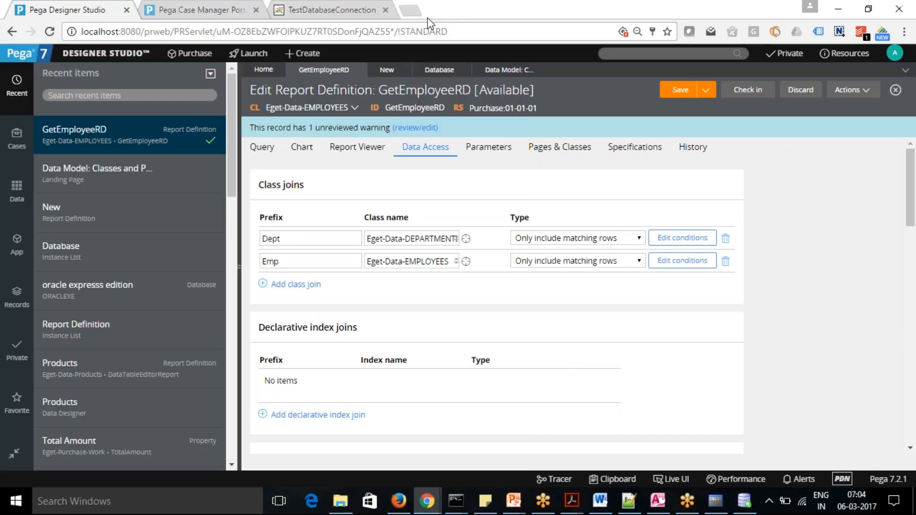
Examine the query's columns, the .DEPARTMENT_ID filter and the Manager column's options for the cause of the report's output.
left_click(263, 152)
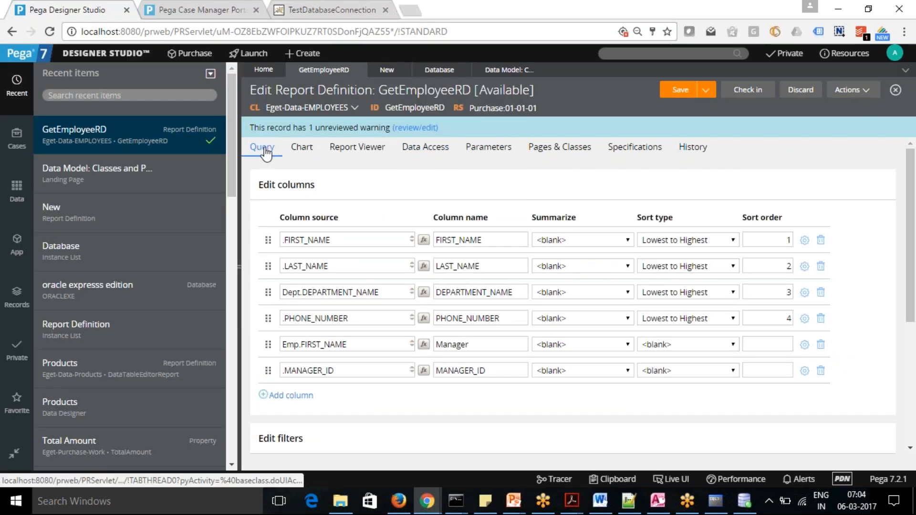
scroll(913, 258, "down", 3)
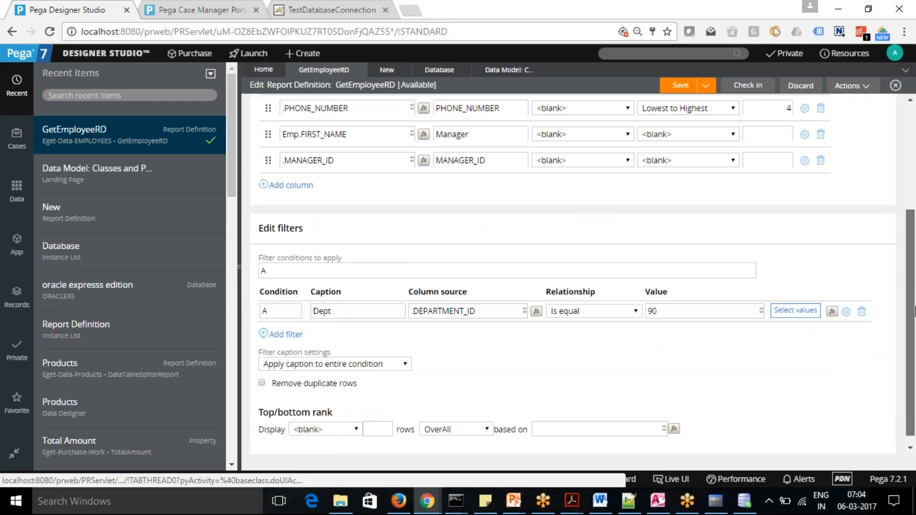
scroll(914, 281, "up", 1)
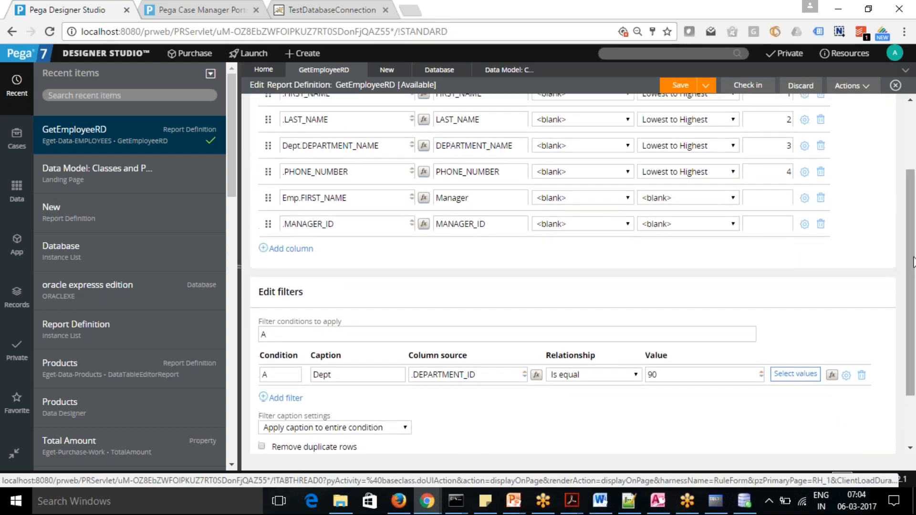
scroll(912, 251, "up", 2)
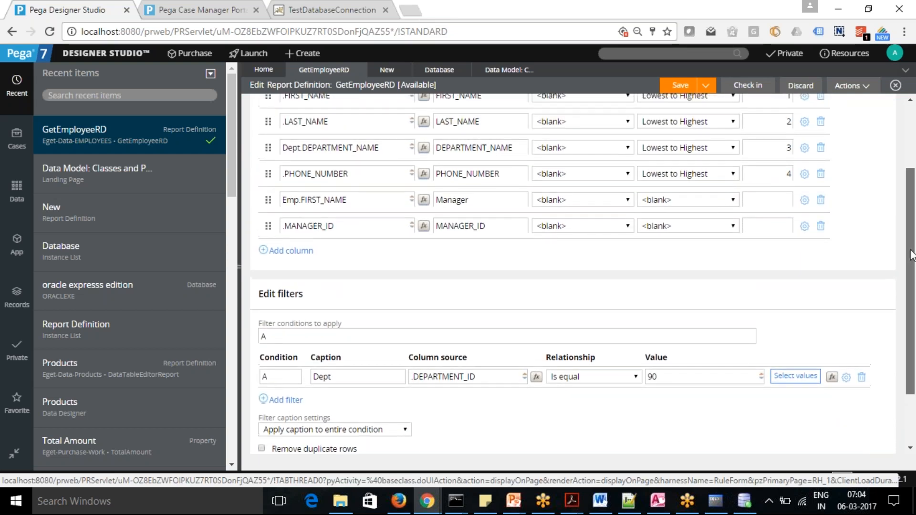
left_click_drag(912, 250, 913, 229)
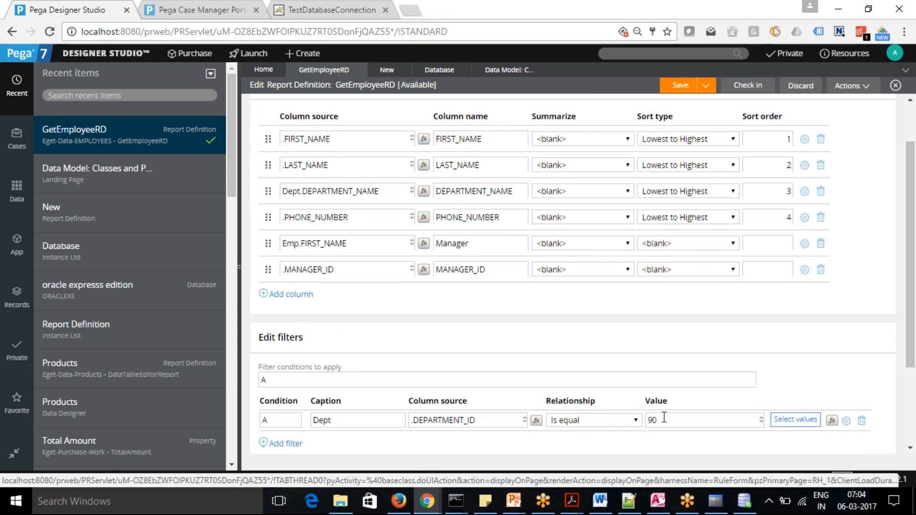
left_click_drag(666, 418, 644, 425)
left_click(652, 334)
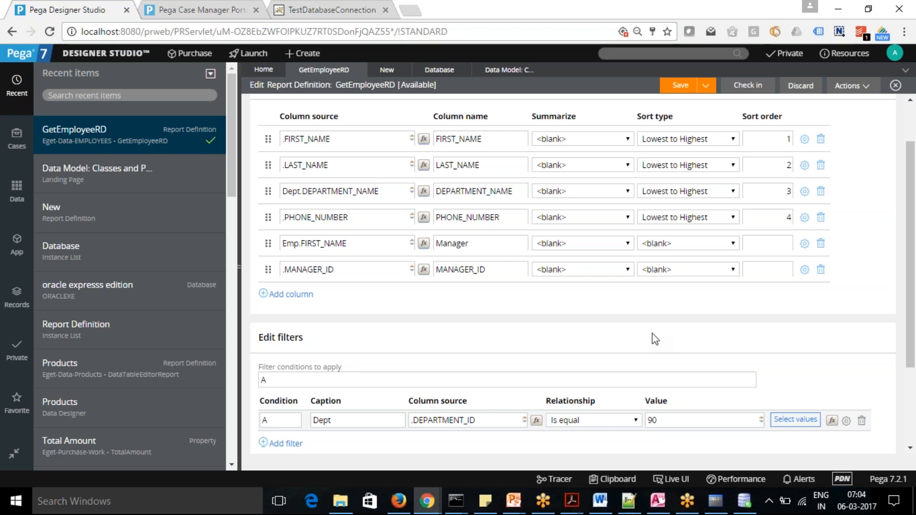
left_click(355, 243)
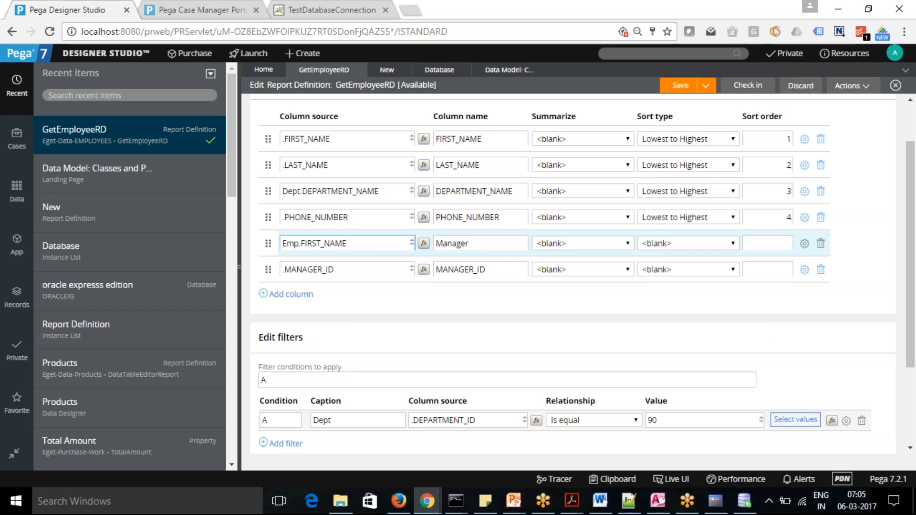
left_click(805, 244)
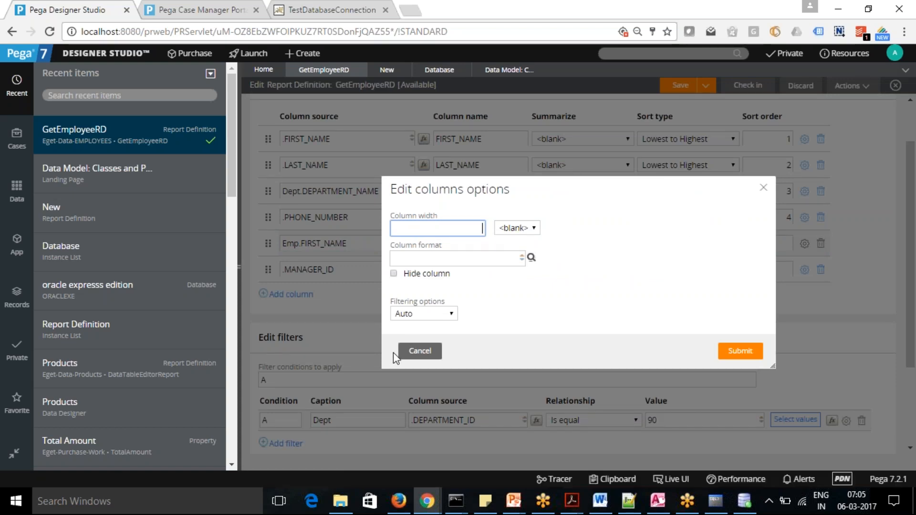
left_click(421, 352)
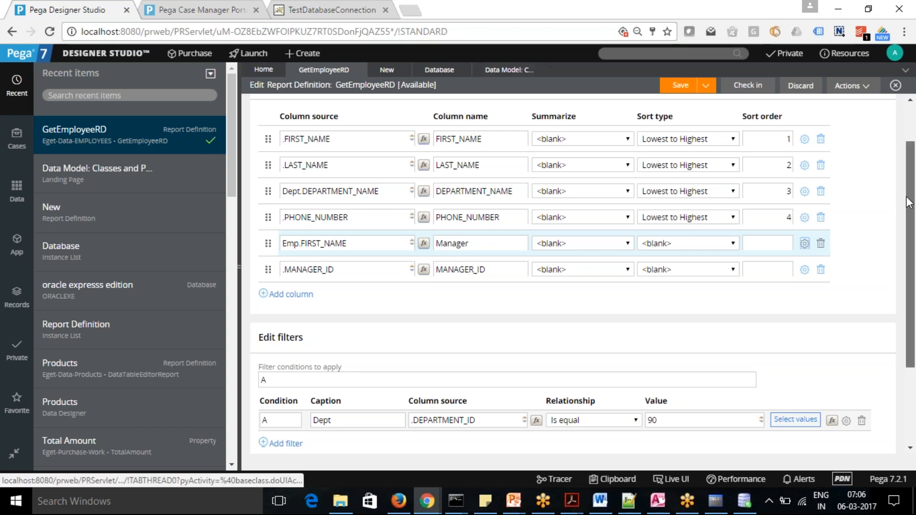
Change the Emp join condition's column to Emp.EMPLOYEE_ID, matched against .MANAGER_ID, and save the report definition.
scroll(911, 143, "up", 2)
left_click(432, 147)
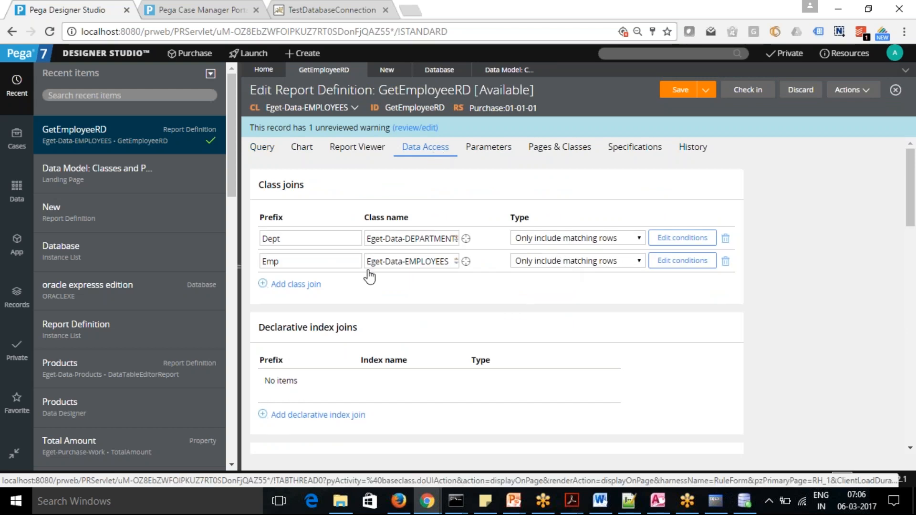
left_click(682, 261)
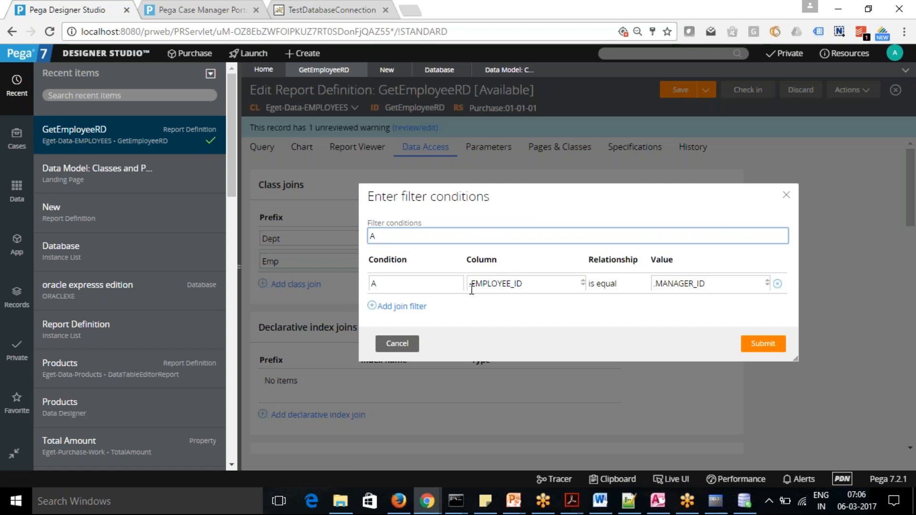
left_click_drag(712, 288, 649, 293)
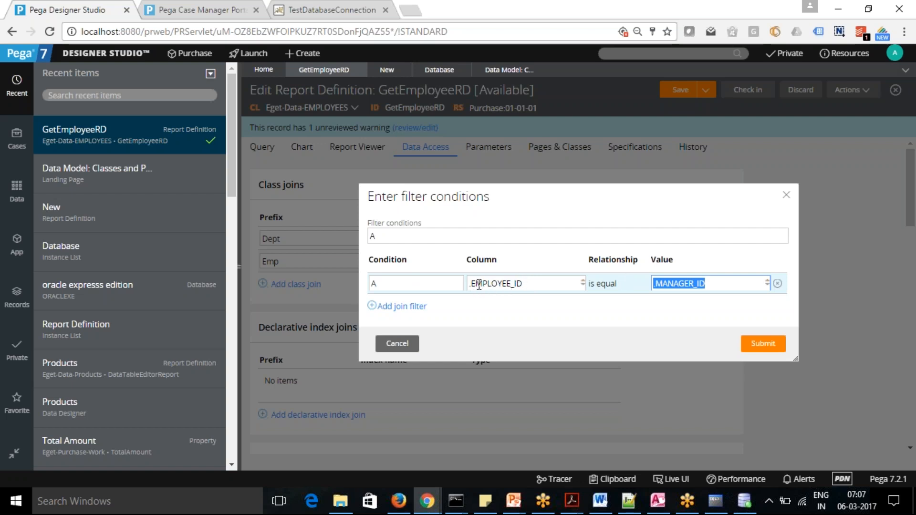
left_click(474, 283)
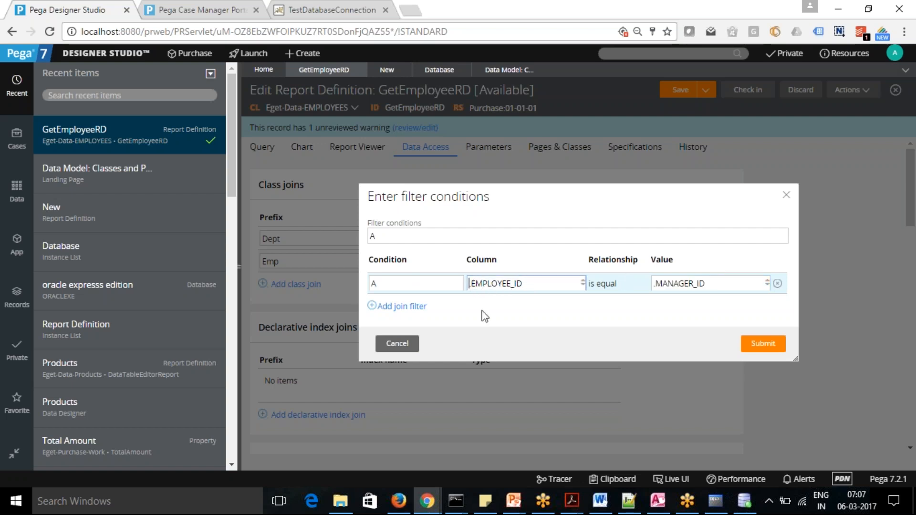
type("EMP")
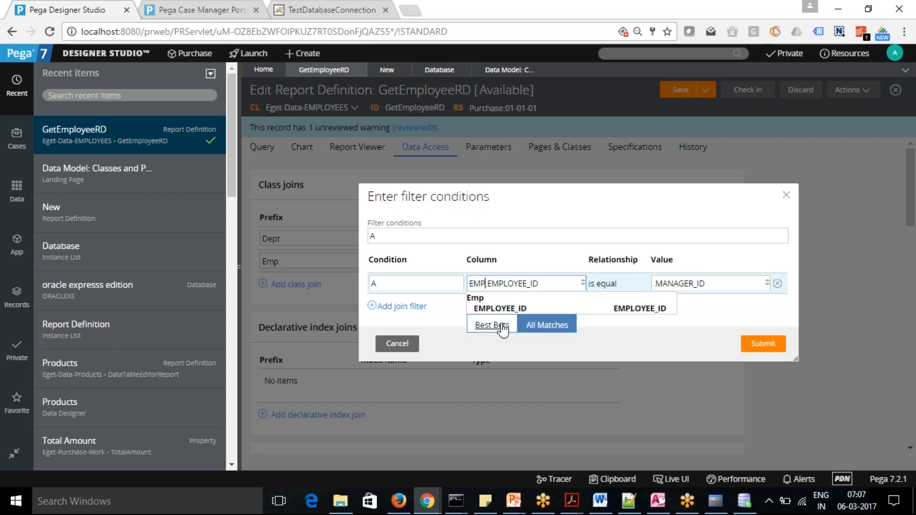
left_click(529, 308)
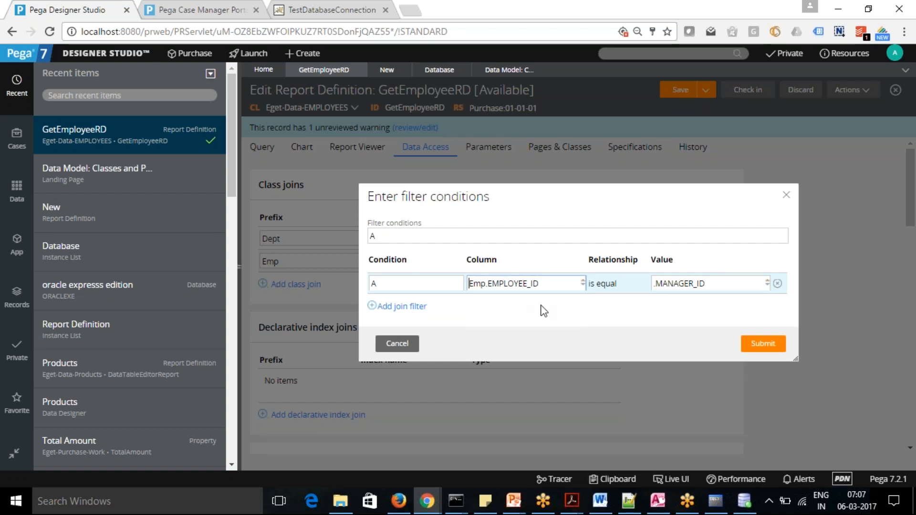
left_click(763, 347)
left_click(679, 92)
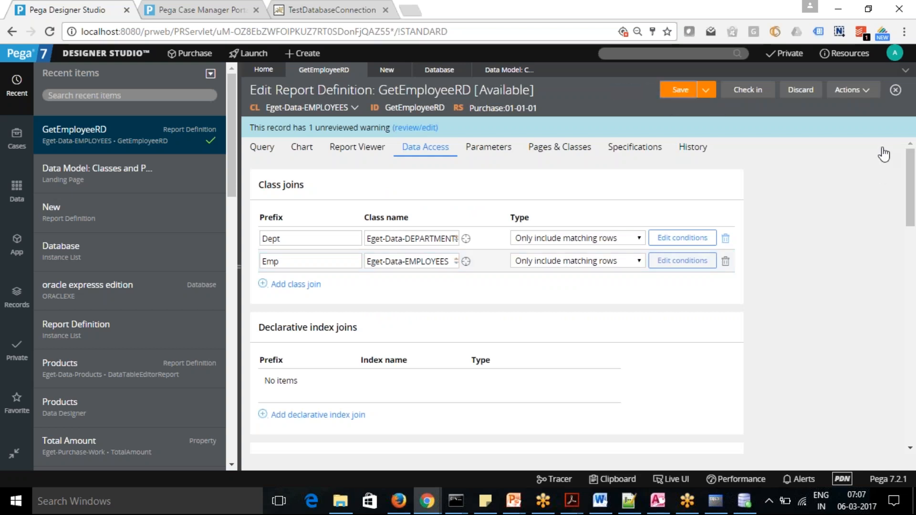
Run GetEmployeeRD to check the manager names with the changed Emp join, and return to the report definition.
left_click(866, 94)
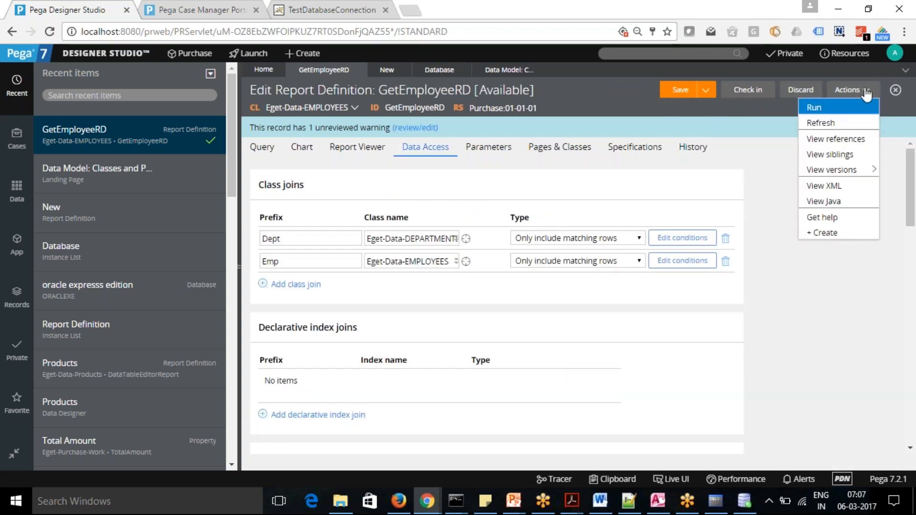
left_click(829, 104)
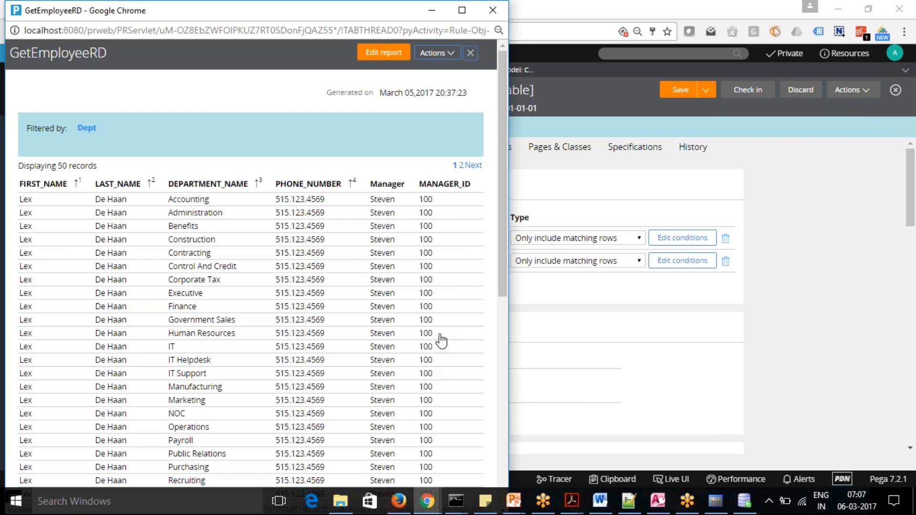
scroll(501, 174, "down", 3)
left_click(568, 197)
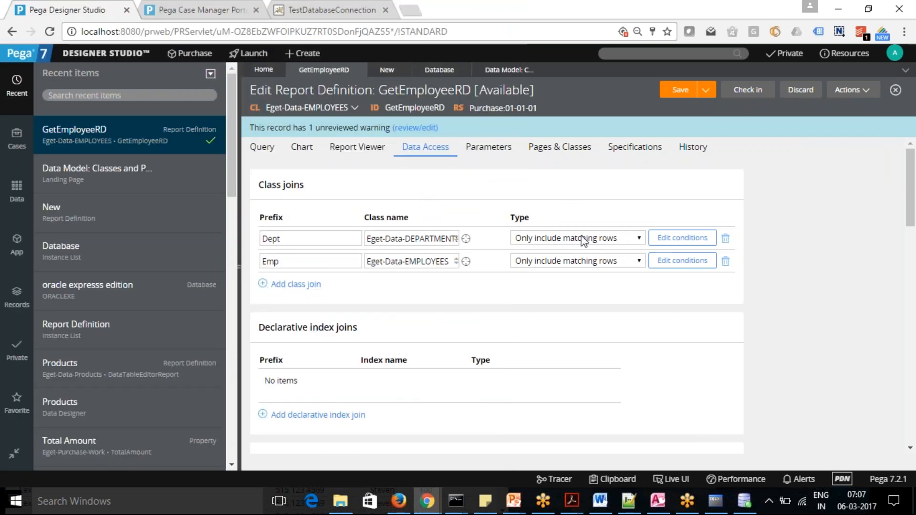
Set the Dept join condition's column to Dept.DEPARTMENT_ID, matched against .DEPARTMENT_ID, and save the report definition.
left_click(683, 239)
left_click(470, 284)
type("DEPT.DEPARTMENT_ID")
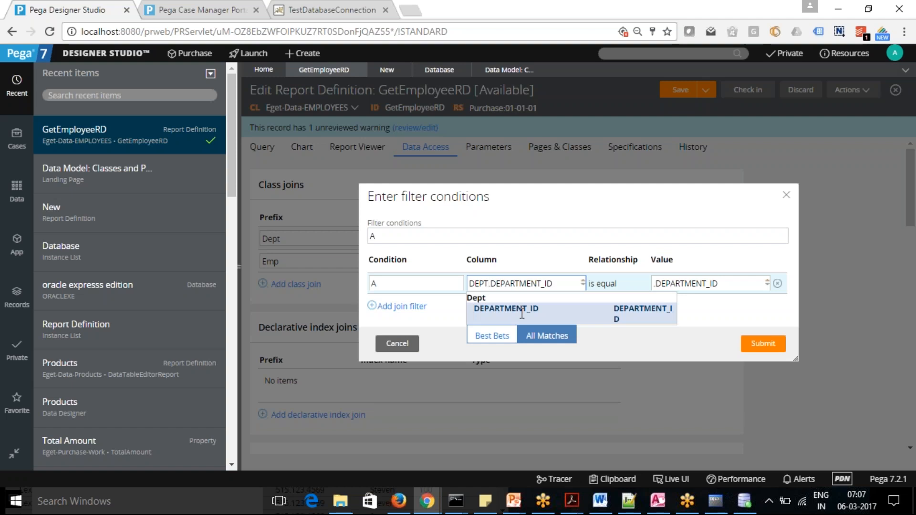
left_click(520, 309)
left_click(764, 348)
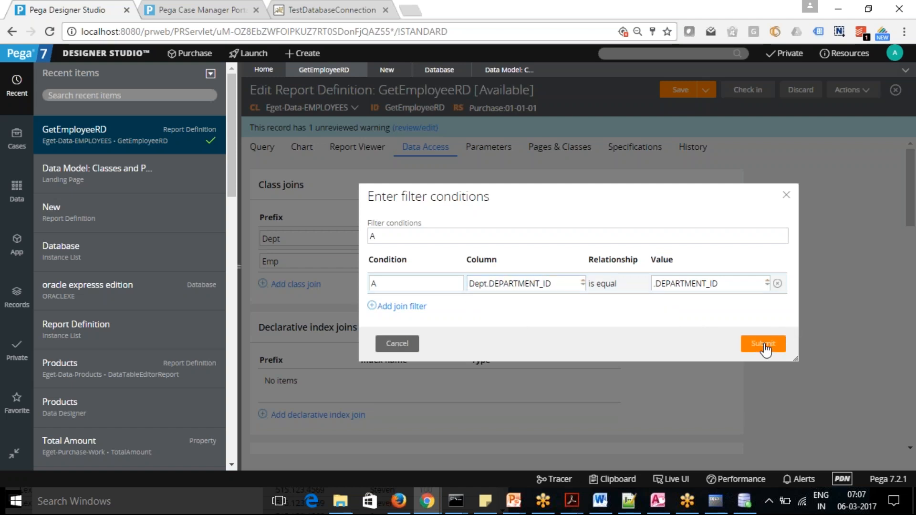
left_click(674, 97)
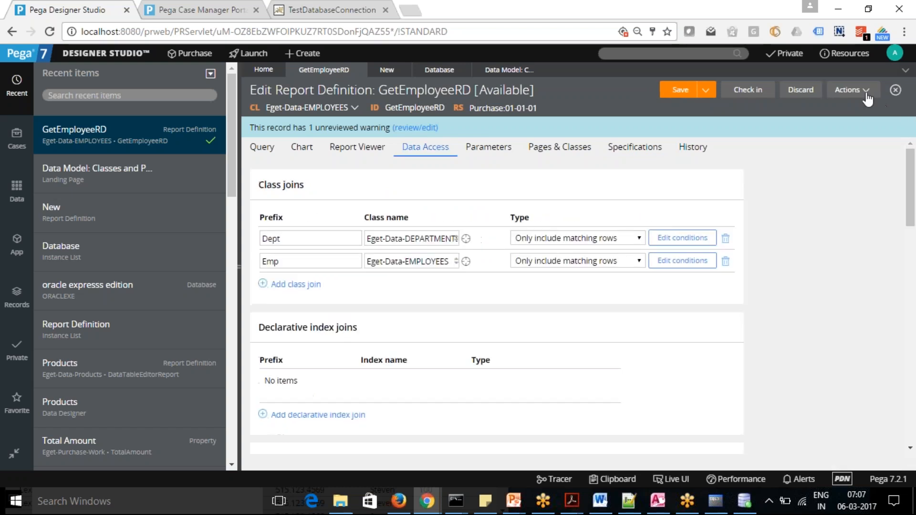
Run GetEmployeeRD to check each employee's department and manager with the changed Dept join, and return to the report definition.
left_click(864, 90)
left_click(834, 109)
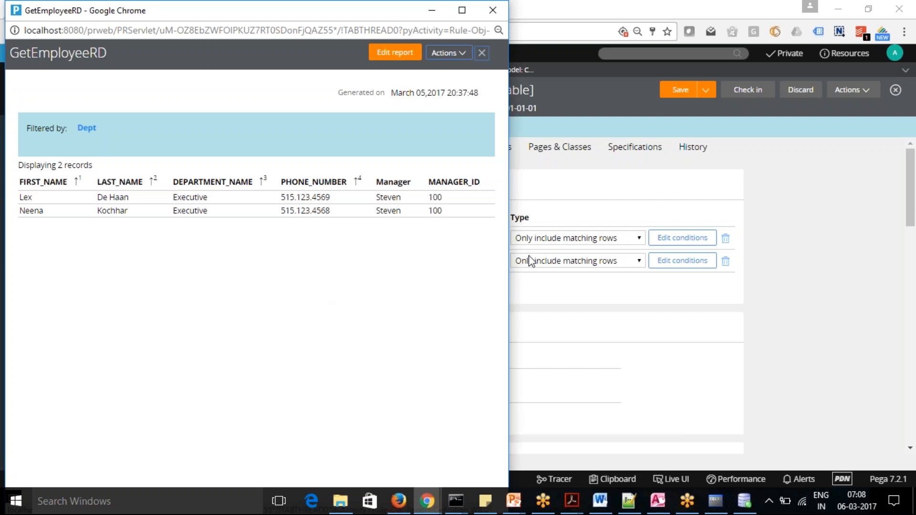
left_click(587, 212)
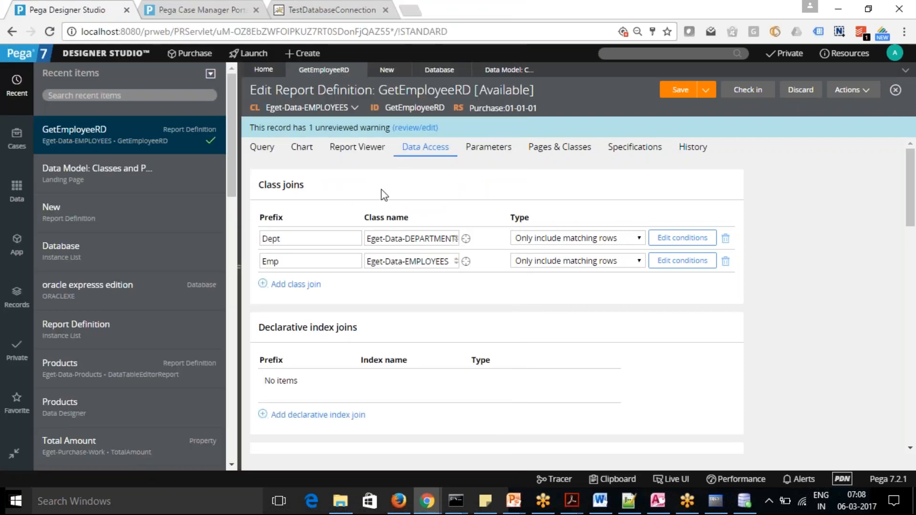
Clear the value of the query's .DEPARTMENT_ID filter and save the report definition.
left_click(262, 147)
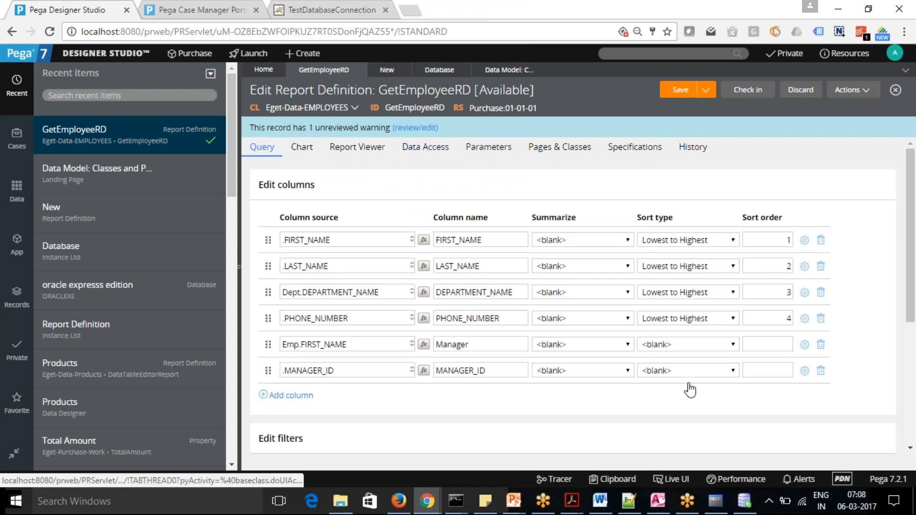
left_click_drag(911, 219, 913, 315)
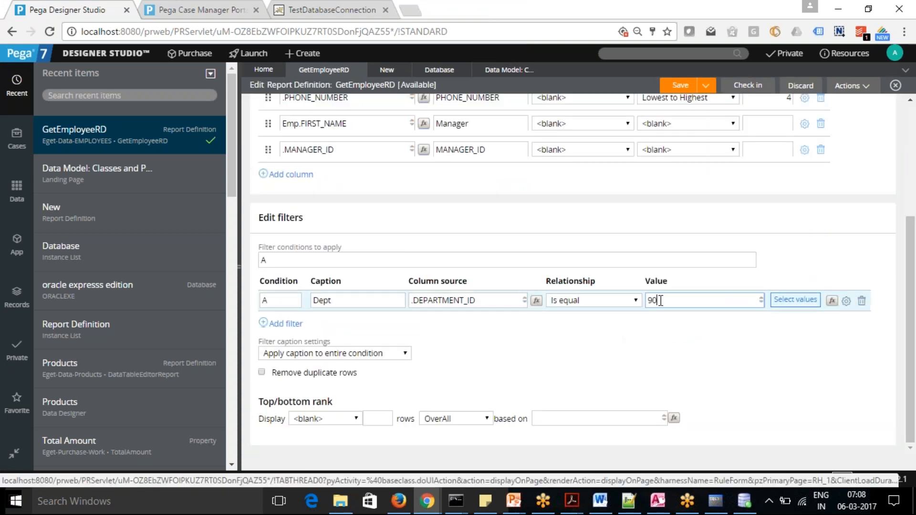
left_click_drag(658, 300, 604, 304)
key("BackSpace")
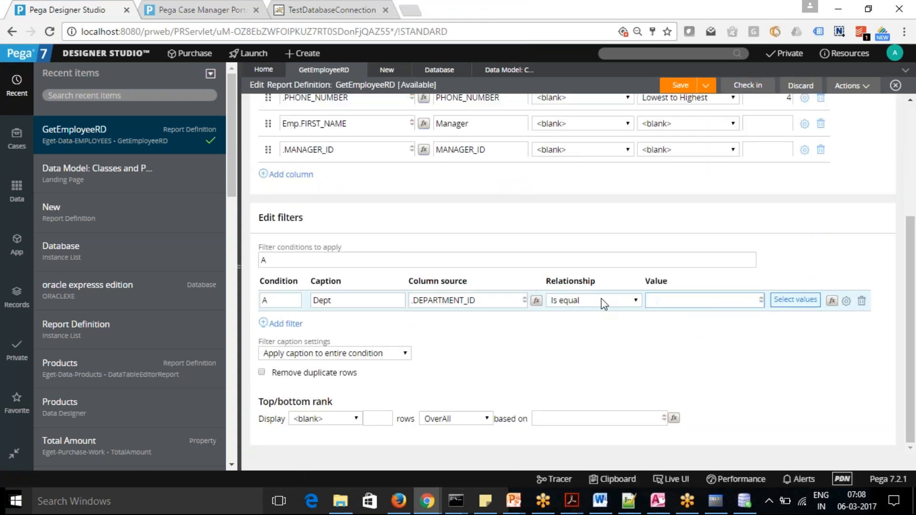
left_click(681, 86)
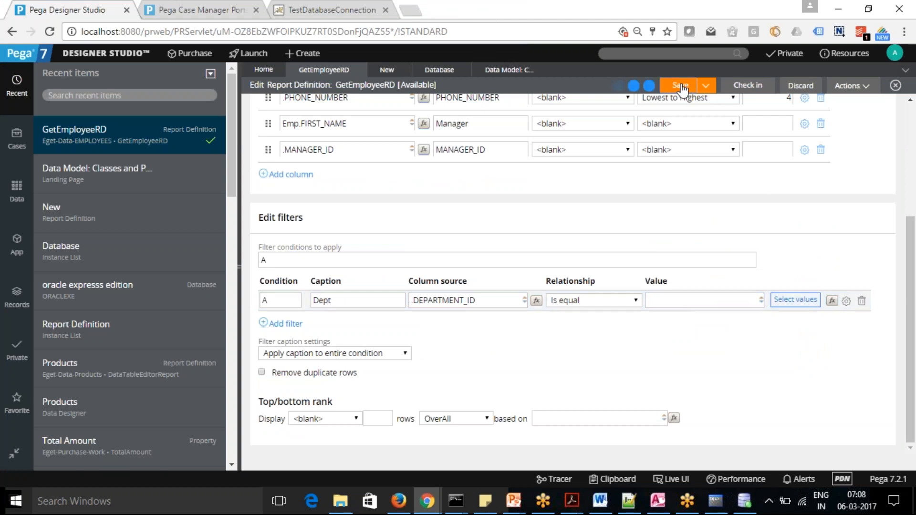
Run GetEmployeeRD without a department filter value to review all employees with their managers, and minimize the result window.
left_click(866, 88)
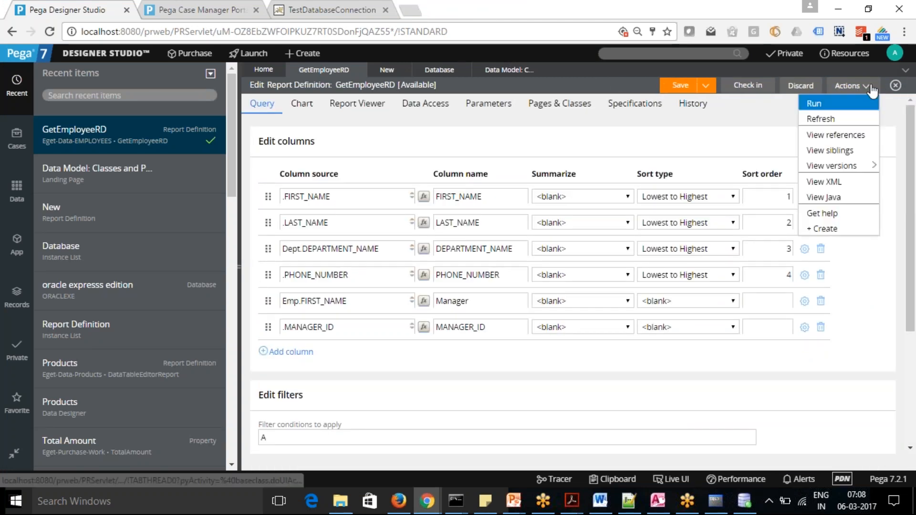
left_click(838, 104)
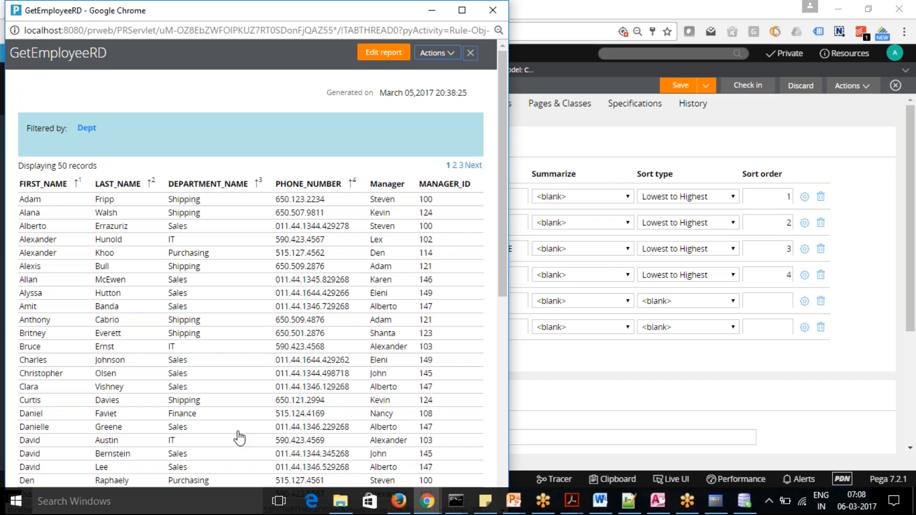
left_click(432, 14)
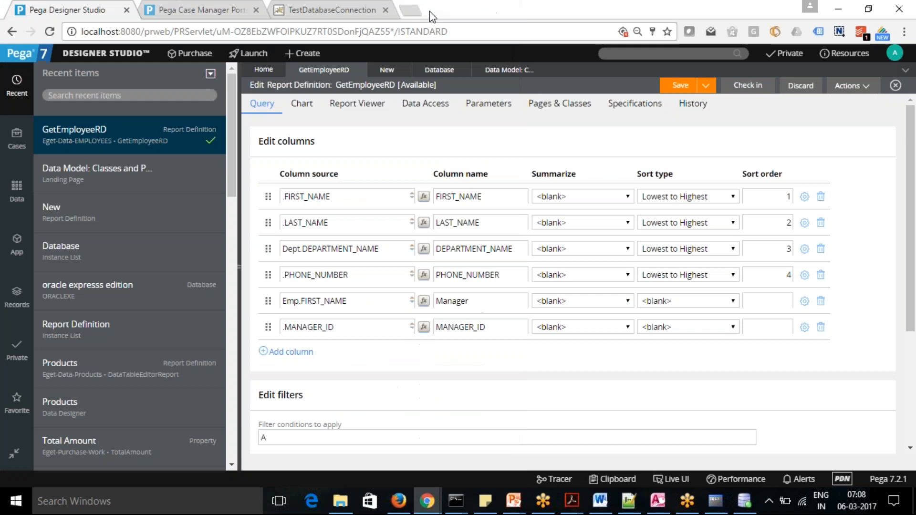
Review the data access settings, from the class joins to the declarative index joins and associations.
left_click(440, 110)
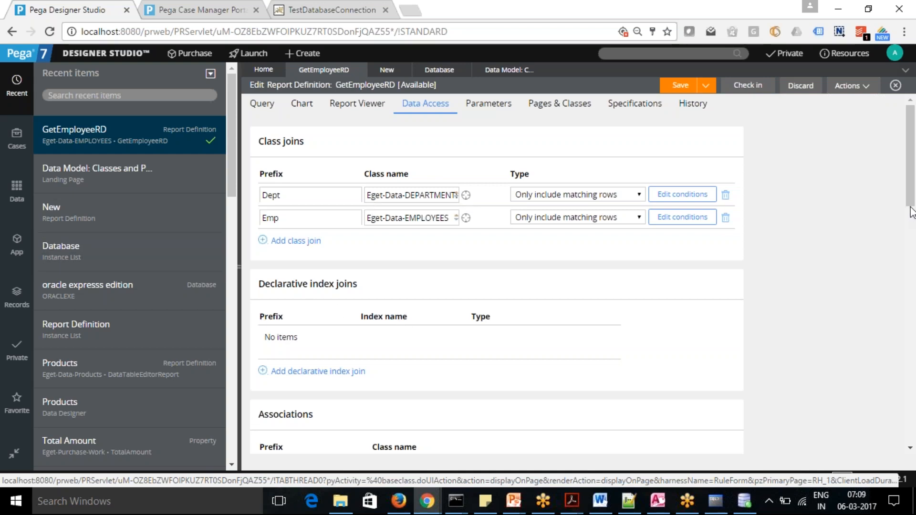
left_click_drag(912, 193, 912, 161)
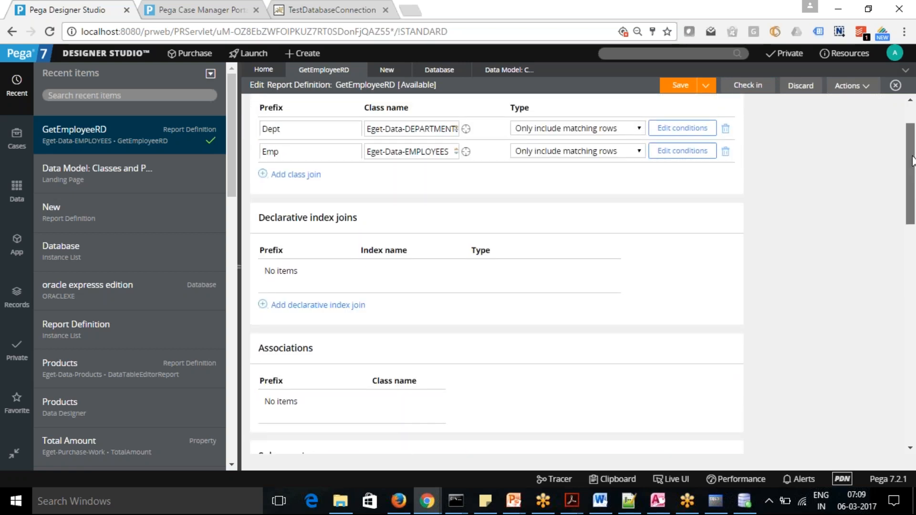